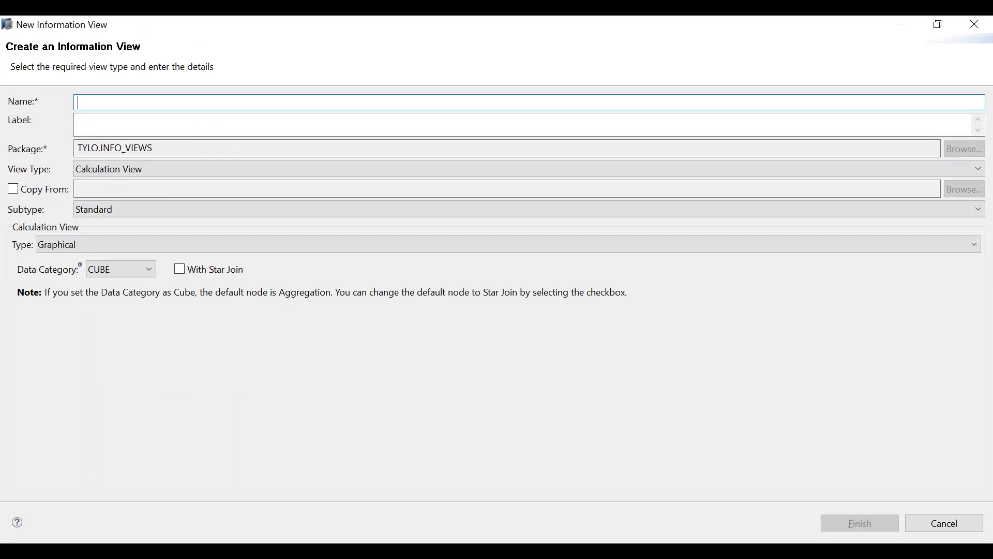
- Create the graphical CUBE calculation view CV_IP with the label Input Parameters in package TYLO.INFO_VIEWS
text(CV_)
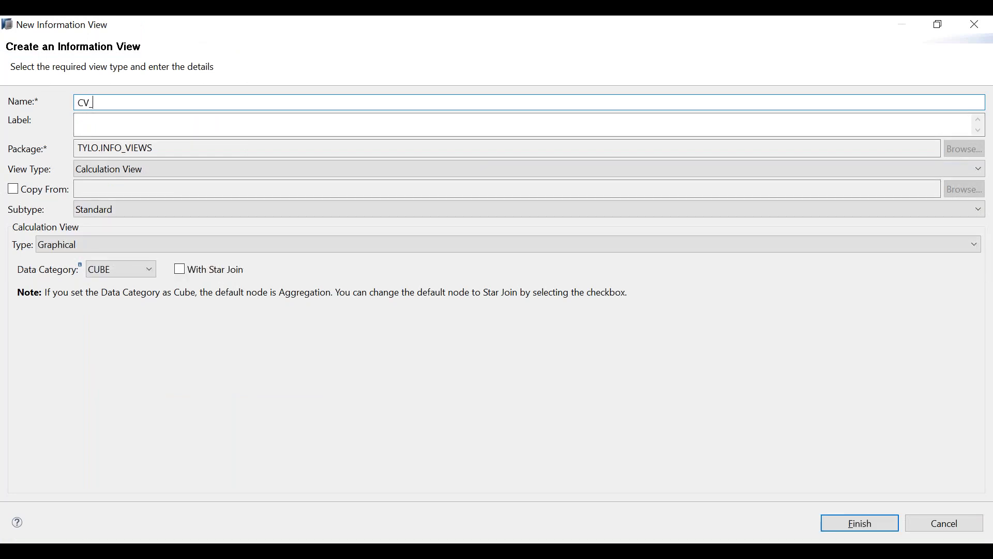
text(IP)
key(Tab)
key(ctrl+a)
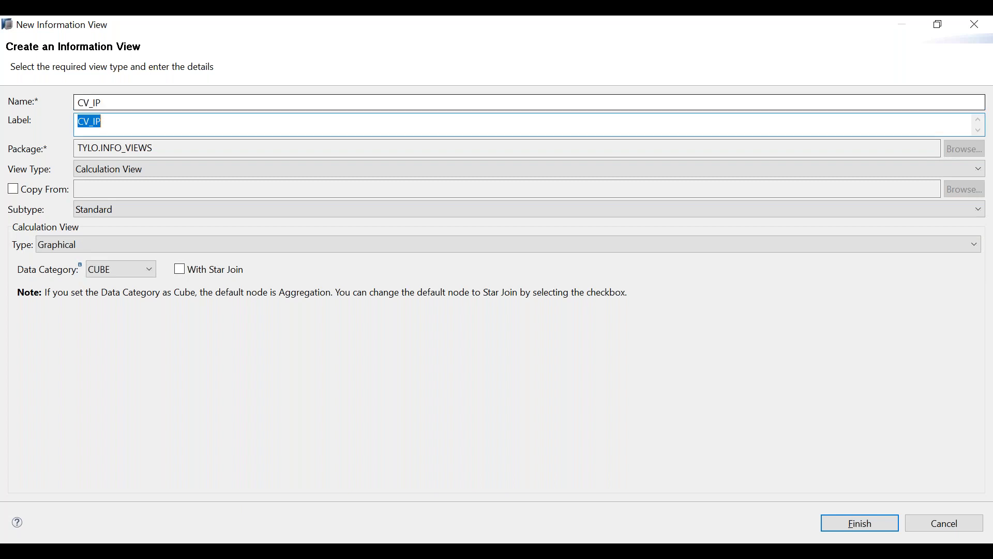
text(Input Paramere)
key(BackSpace)
text(ters)
key(ctrl+a)
key(BackSpace)
text(Input Pra)
key(BackSpace)
key(BackSpace)
text(arameters)
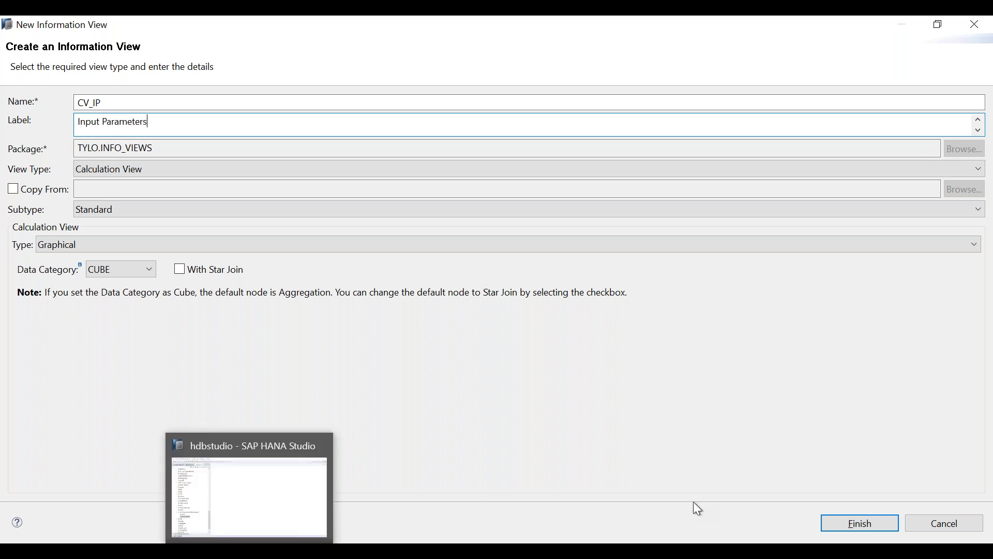
click(847, 523)
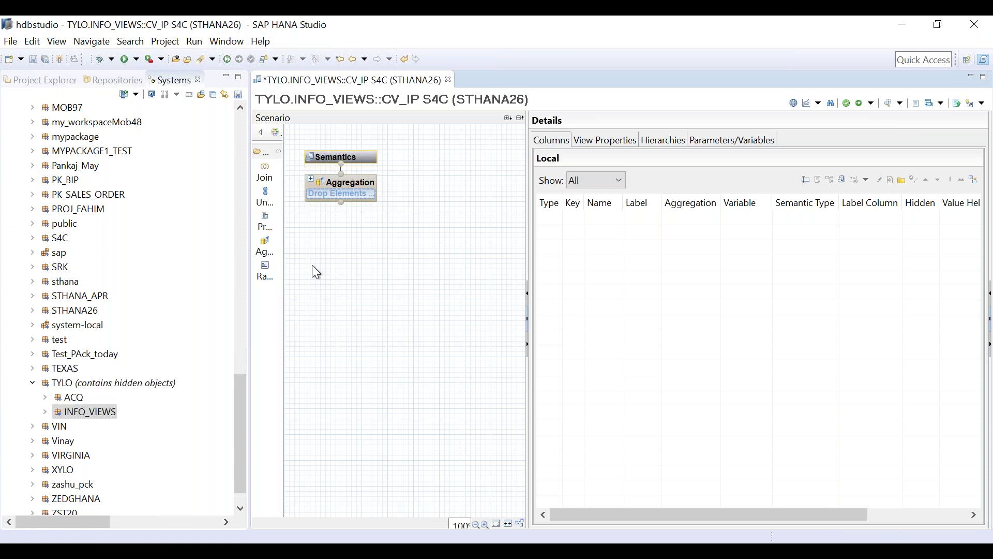
- Open the calculation view CV_SALES_CUBE from the INFO_VIEWS package
click(90, 413)
key(Right)
key(Down)
key(Down)
key(Down)
key(Right)
key(Down)
key(Down)
key(Down)
key(Down)
key(Down)
scroll(88, 406, down, 5)
key(Down)
key(Down)
key(Down)
key(Down)
key(Down)
key(Down)
key(Up)
key(Up)
key(Up)
key(Down)
key(Down)
key(Down)
key(Down)
key(Down)
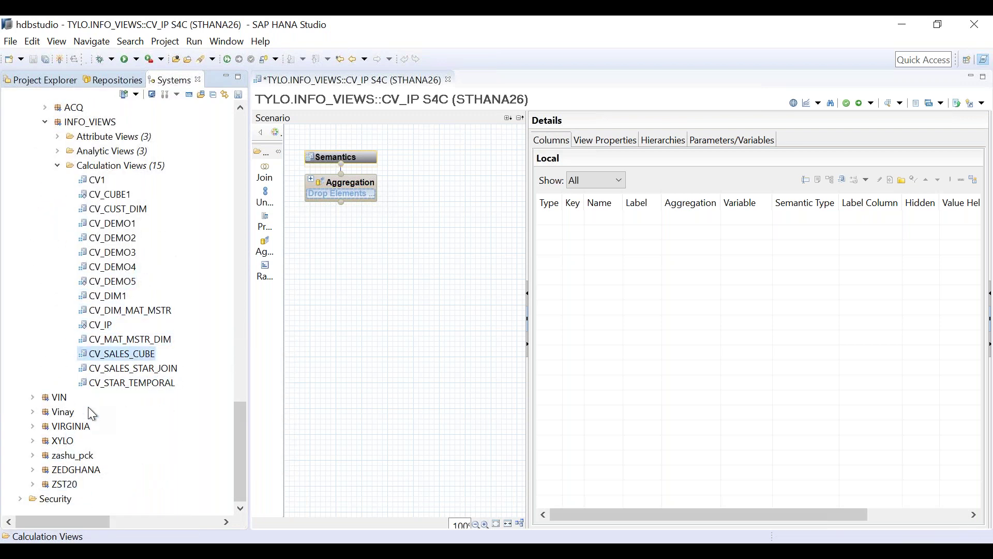
key(Return)
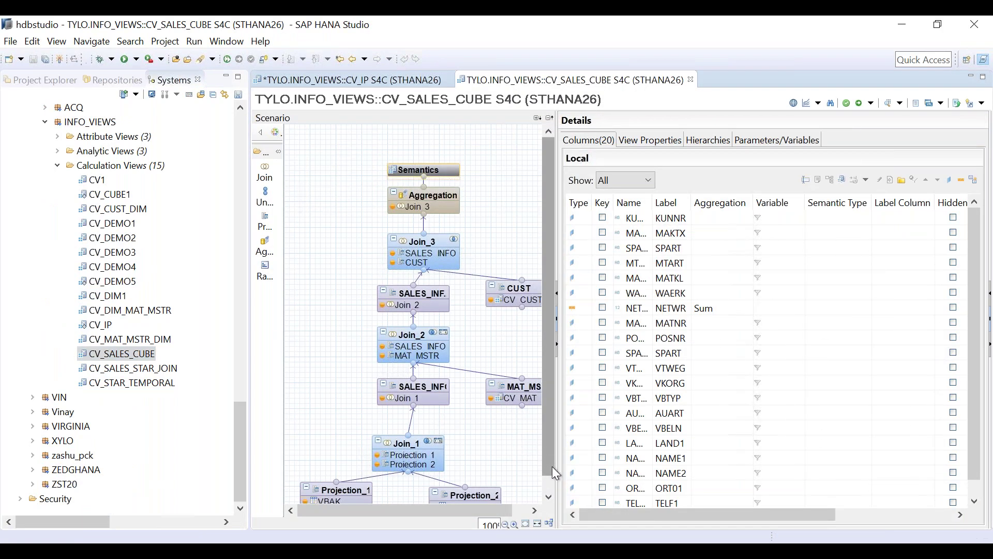
- Close the CV_IP editor and keep CV_SALES_CUBE open
click(551, 489)
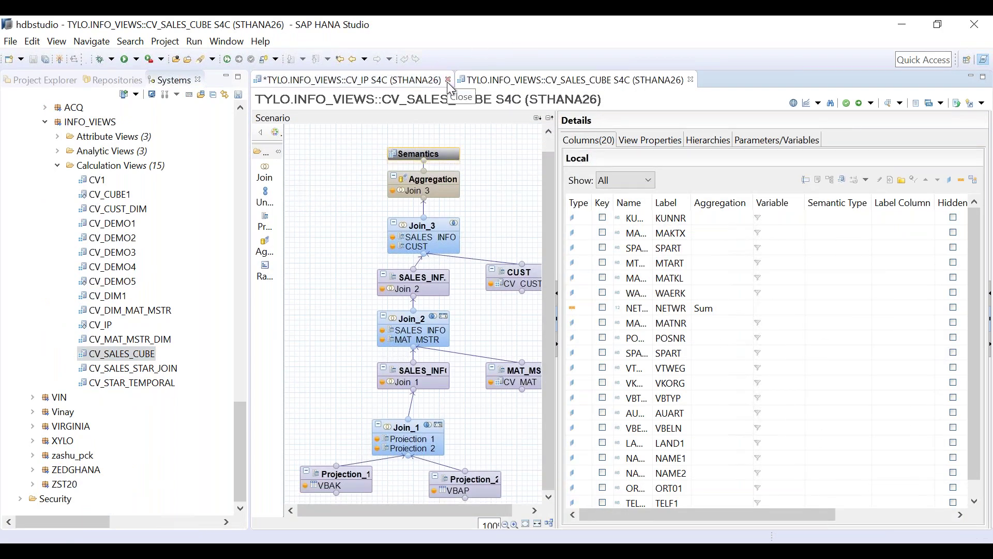
click(448, 79)
click(574, 293)
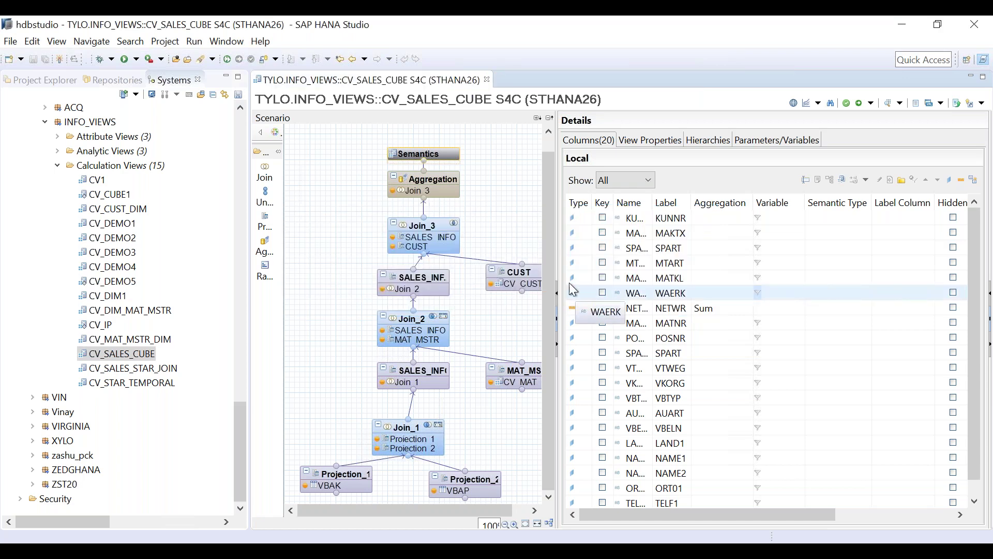
- Preview the raw data of CV_SALES_CUBE, and close the preview
click(887, 106)
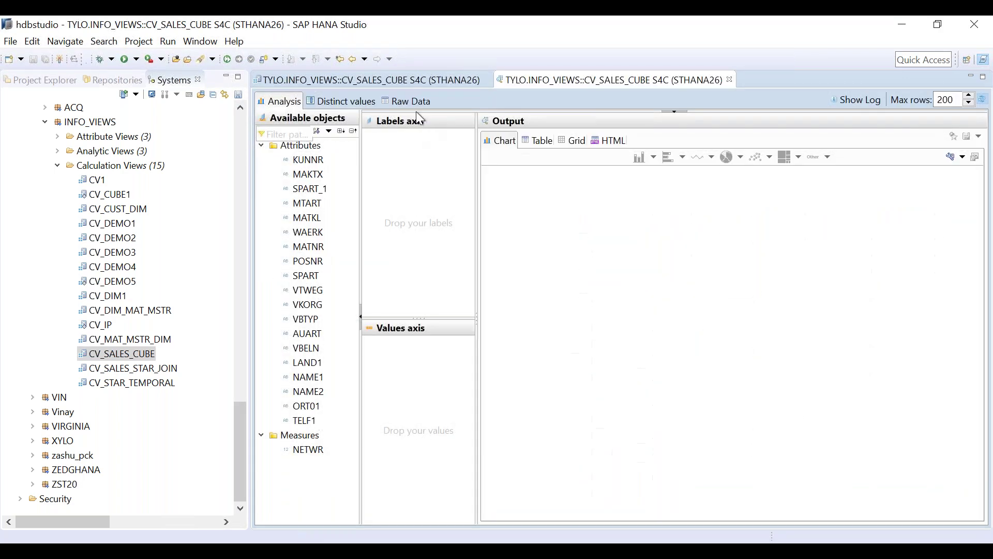
click(411, 102)
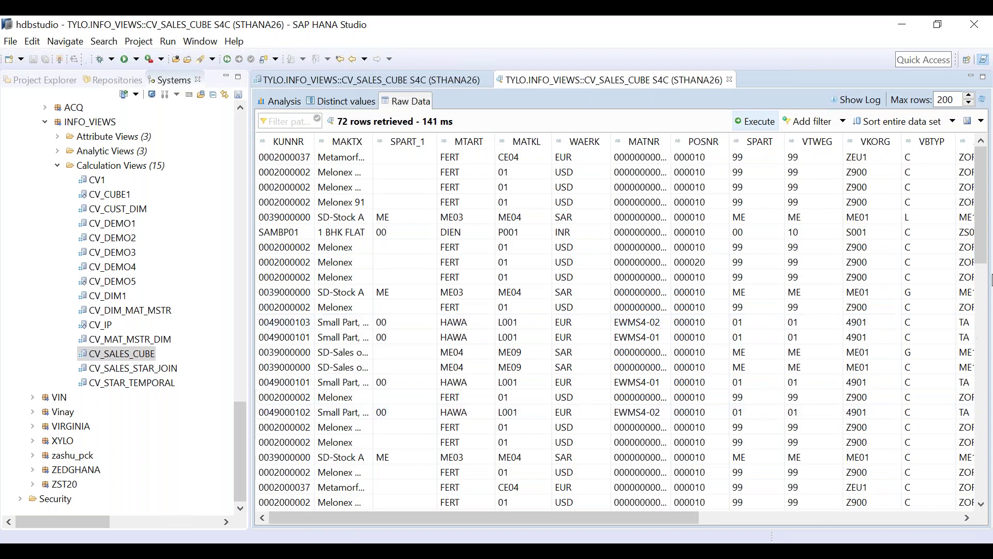
click(730, 79)
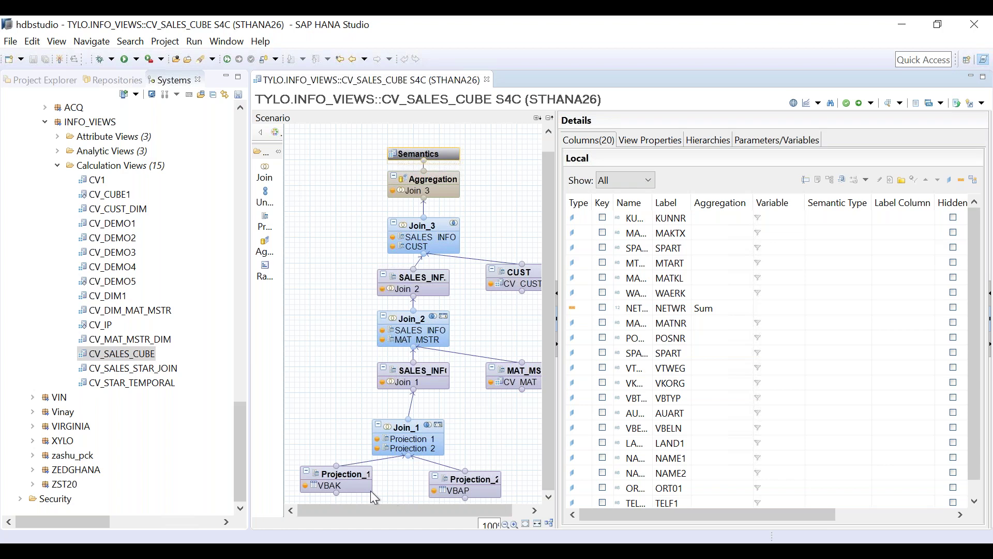
- Inspect the source columns of the CUST, MAT_MSTR, Projection_1 and Projection_2 nodes in the scenario
mouse_move(462, 412)
click(528, 275)
click(504, 375)
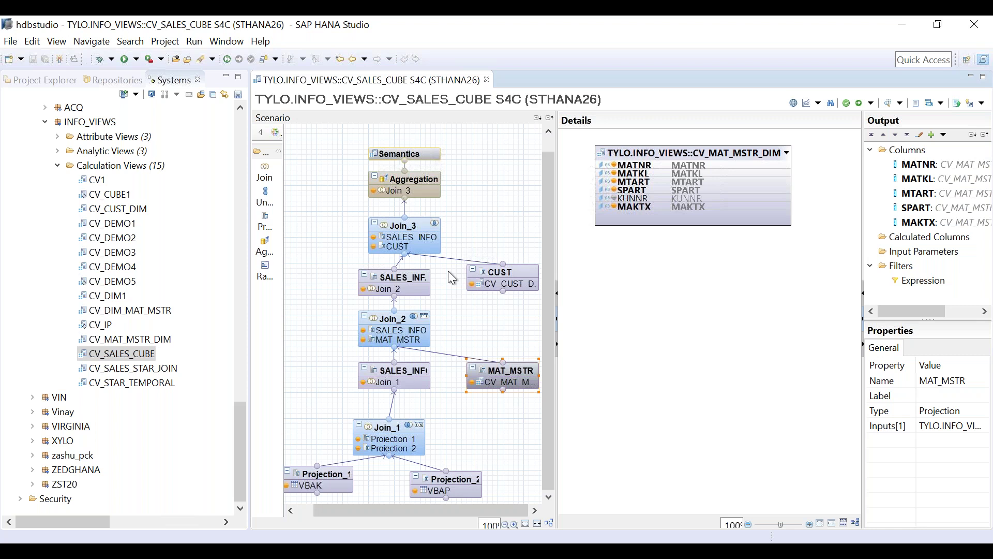
click(328, 476)
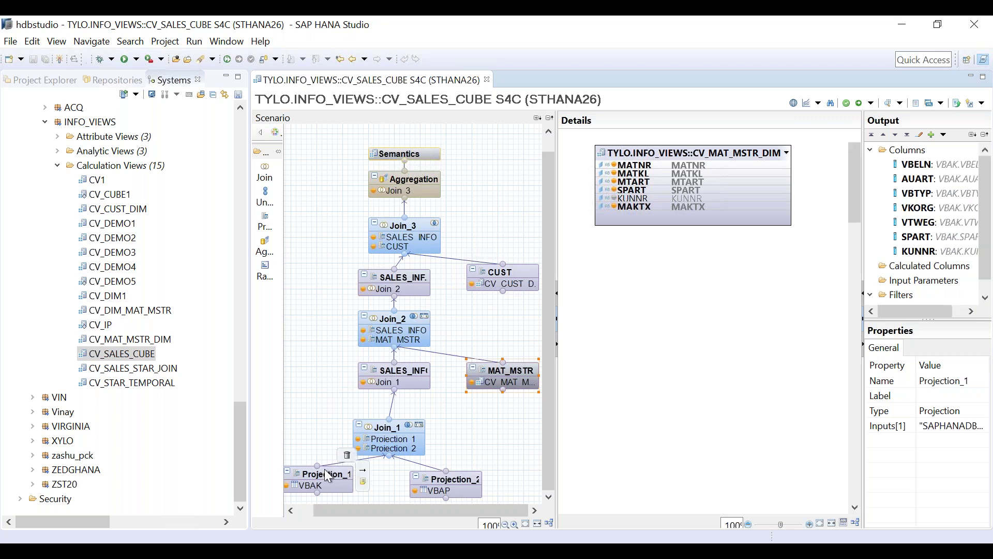
mouse_move(474, 482)
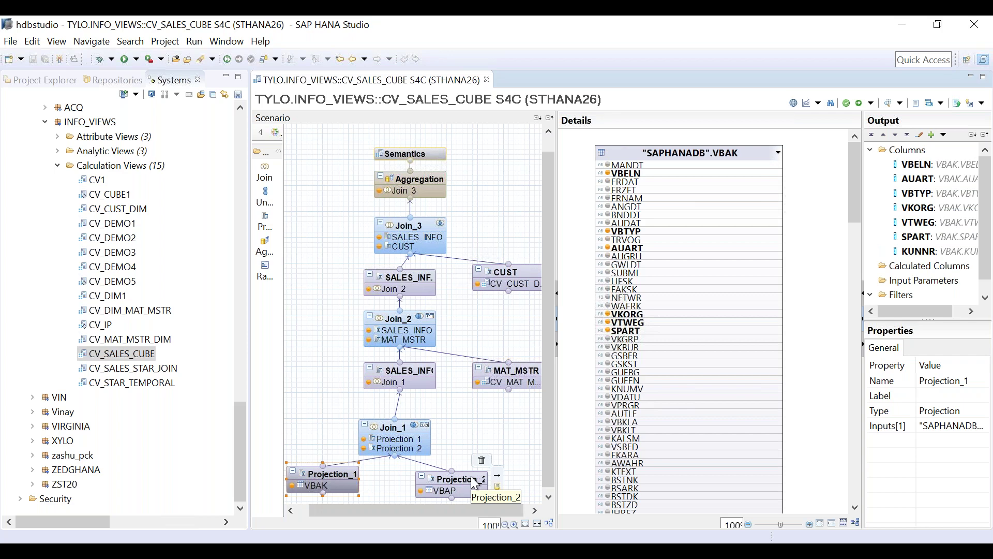
click(473, 481)
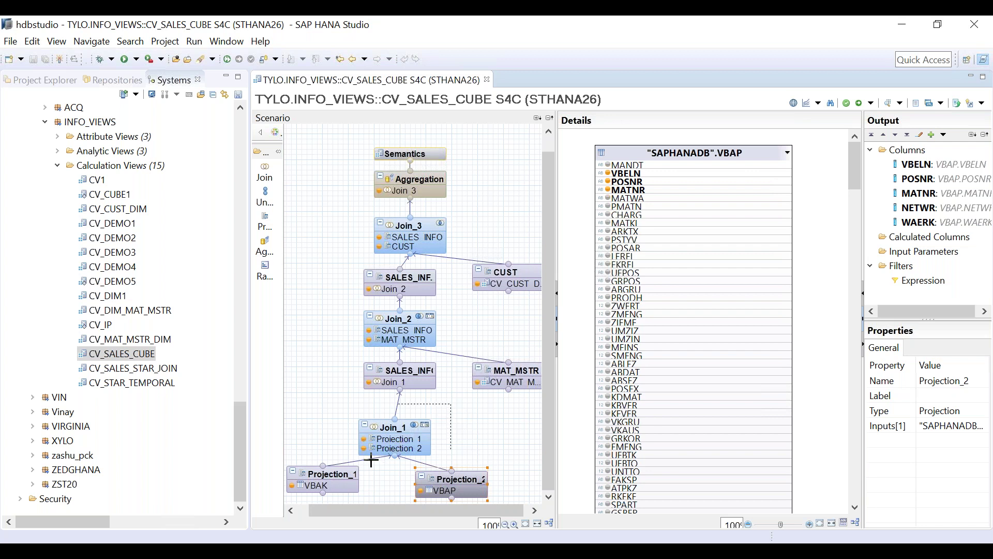
- Review how the sales, material master and customer nodes feed the chain of joins up to the Aggregation node
click(334, 477)
mouse_move(414, 373)
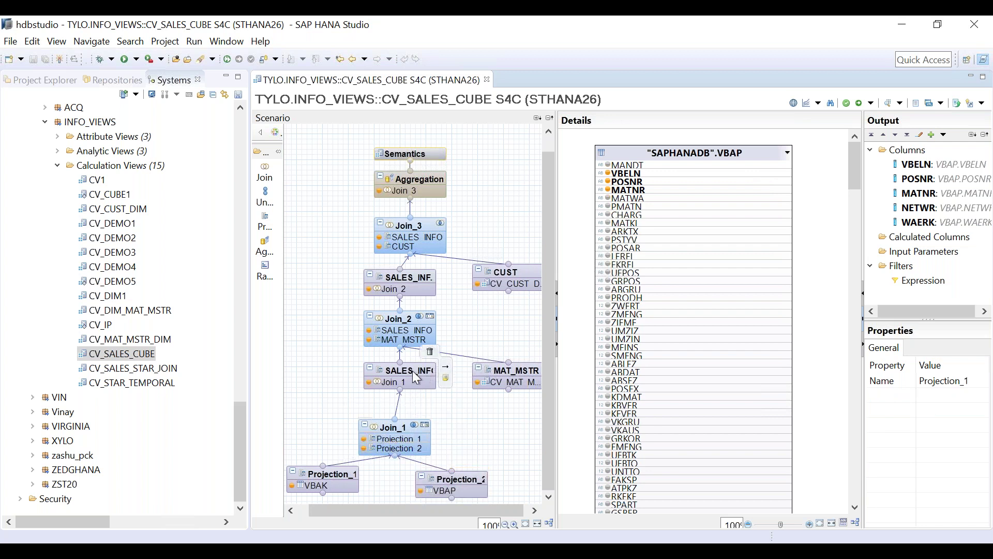
click(414, 373)
click(513, 364)
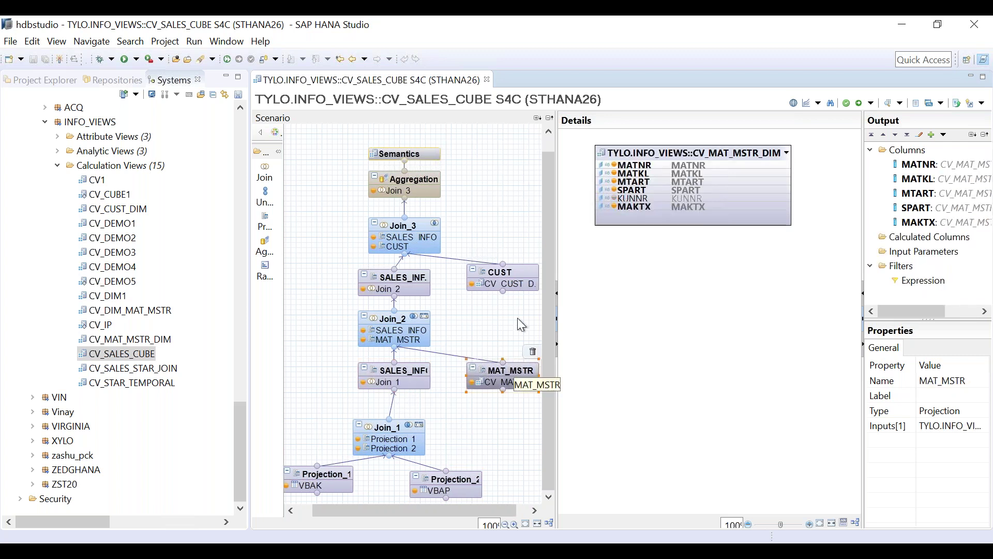
click(517, 279)
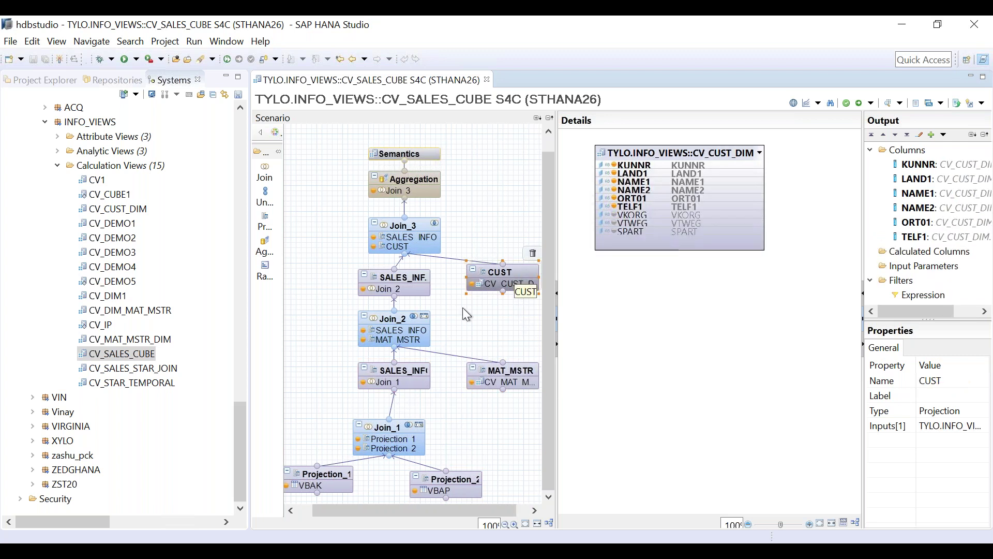
drag(461, 398, 343, 106)
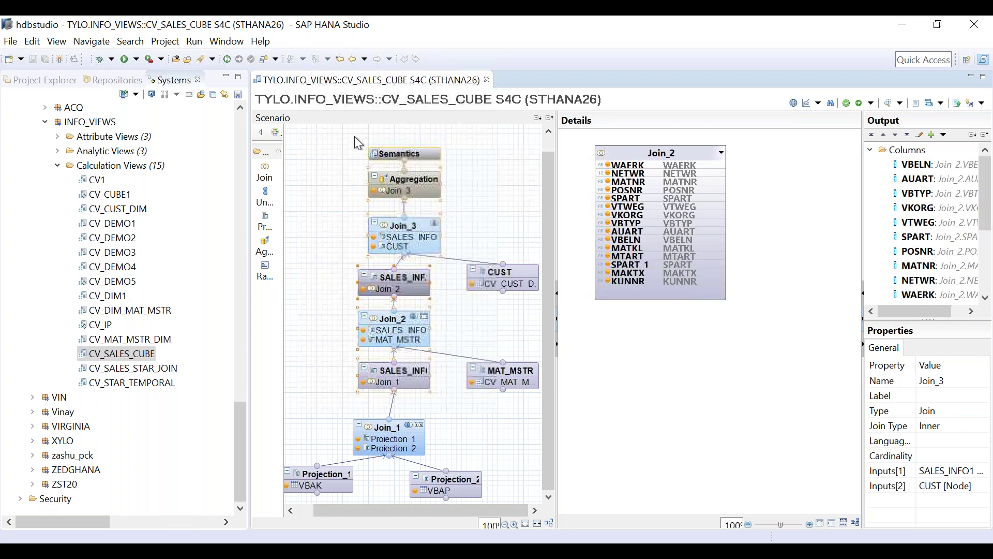
click(486, 194)
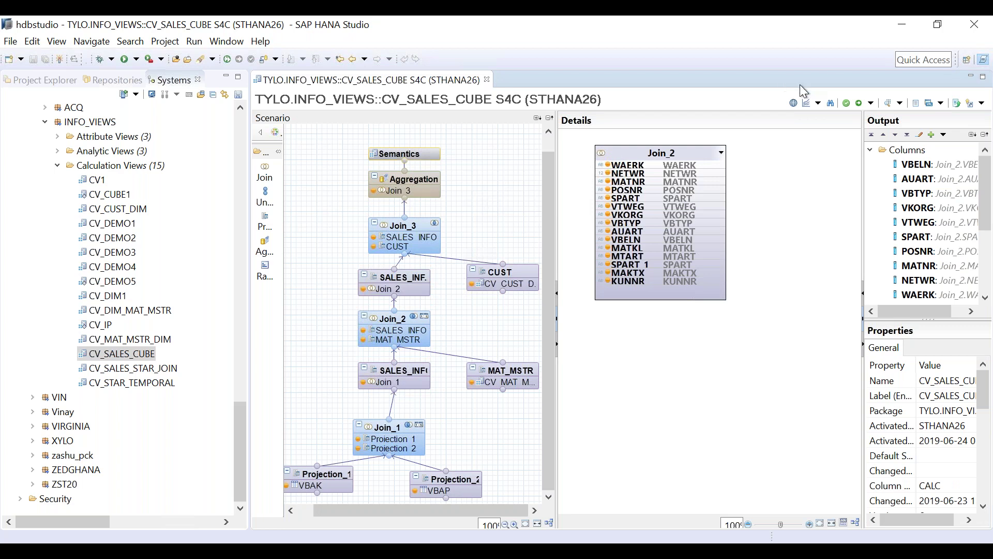
- Preview the raw data of CV_SALES_CUBE again and widen the MATNR and VBELN columns
click(890, 103)
click(406, 101)
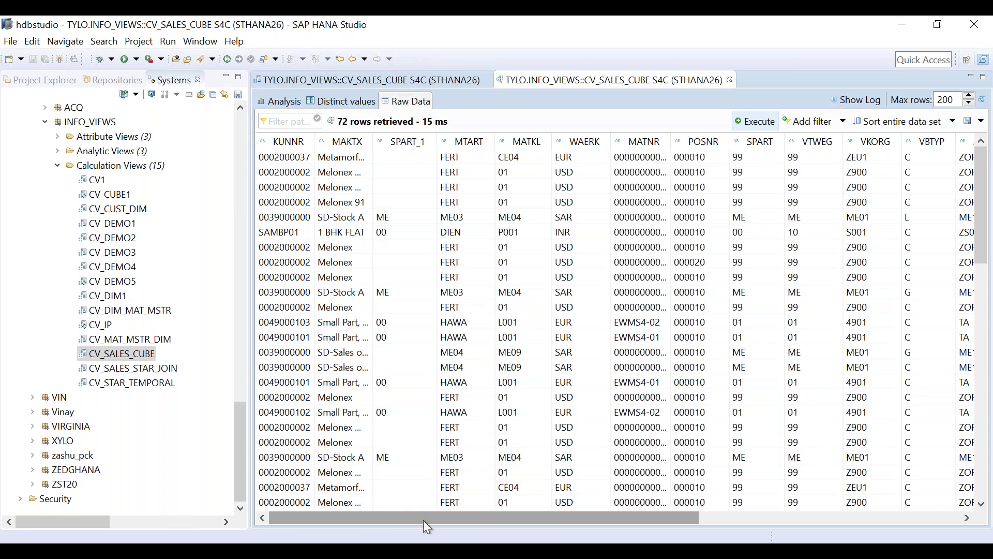
drag(424, 519, 571, 522)
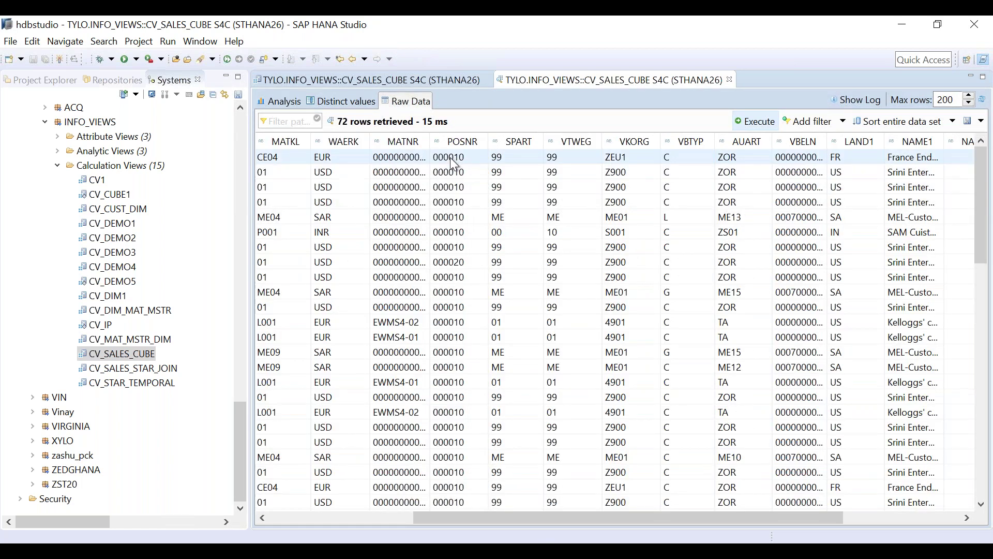
drag(432, 139, 550, 147)
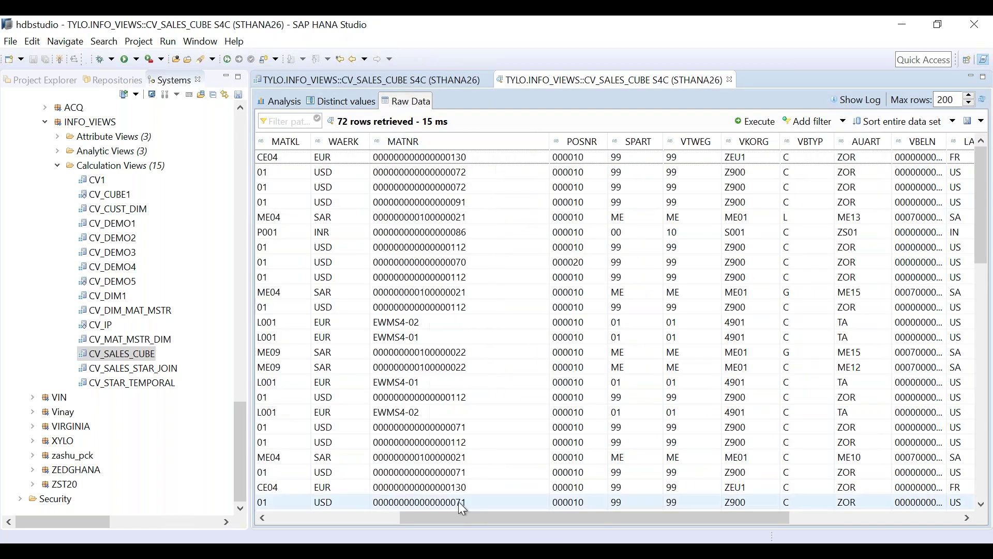
drag(500, 514, 697, 521)
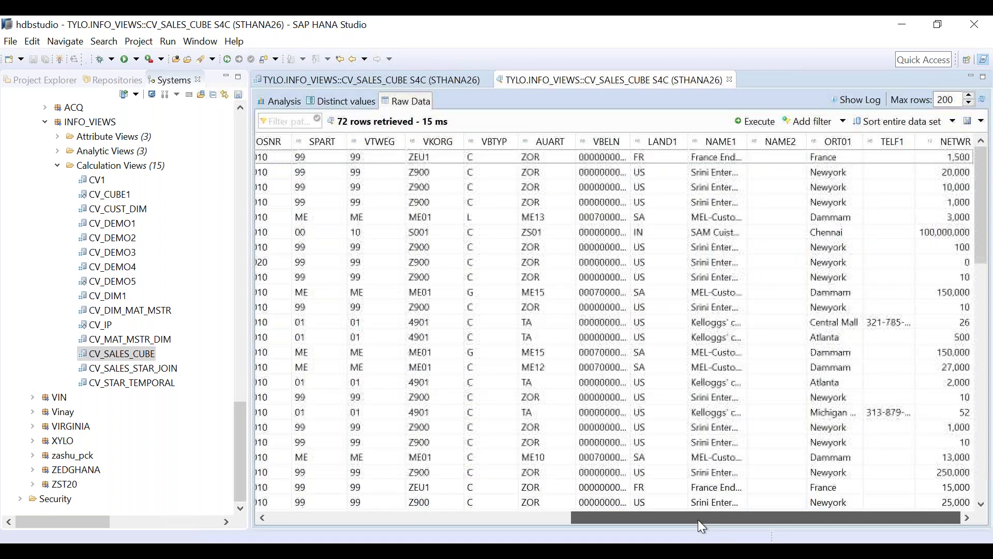
drag(631, 139, 722, 141)
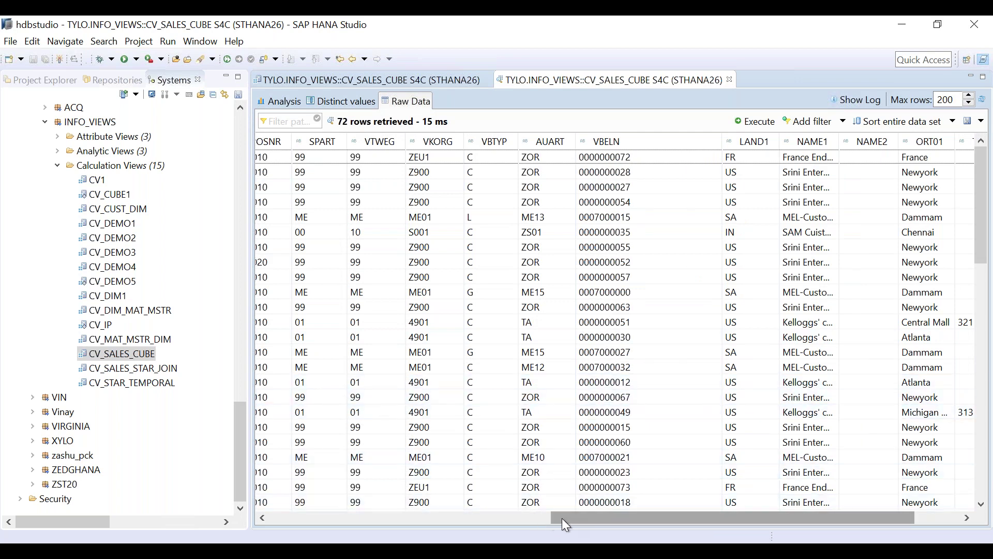
drag(552, 518, 523, 518)
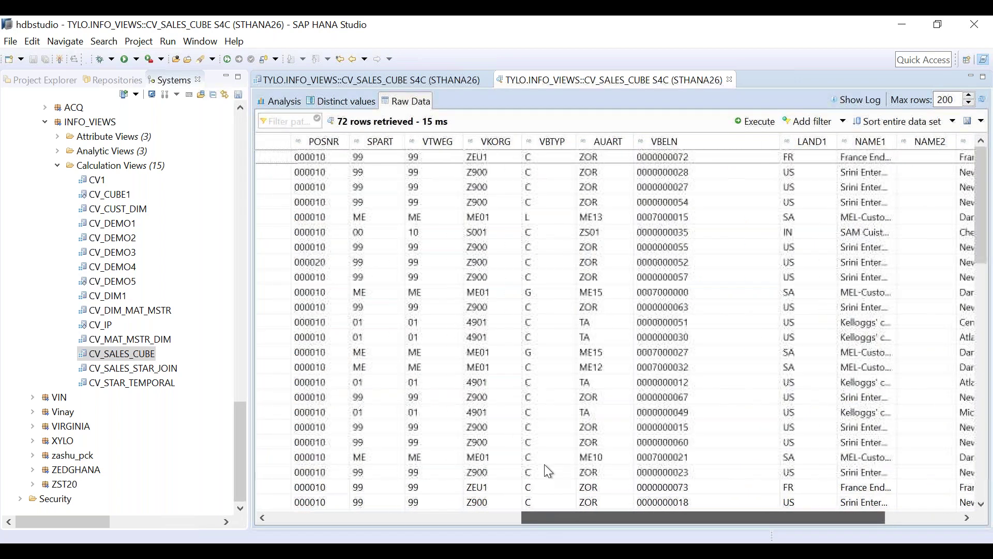
- Examine the sales document types in the AUART column and the amounts in the NETWR column
click(609, 263)
click(596, 367)
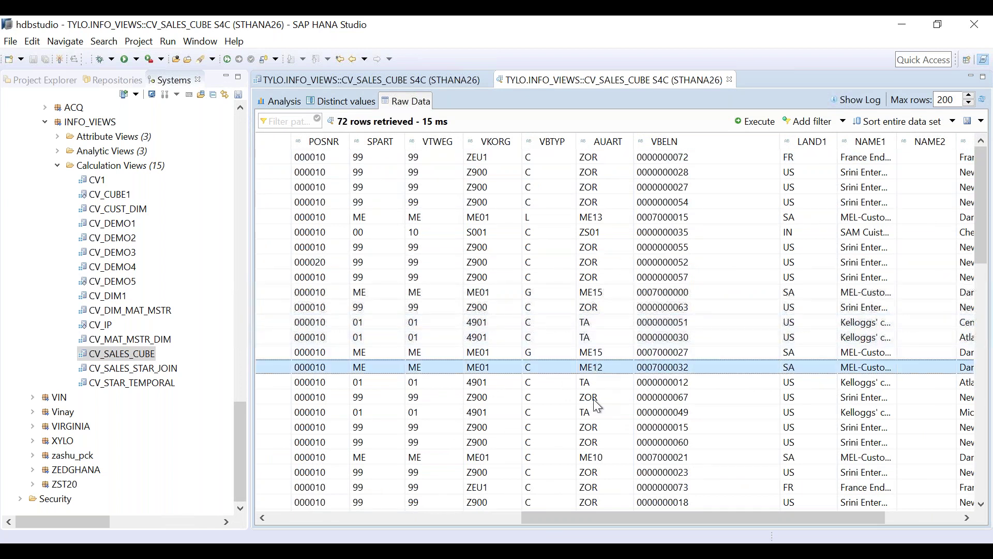
click(594, 425)
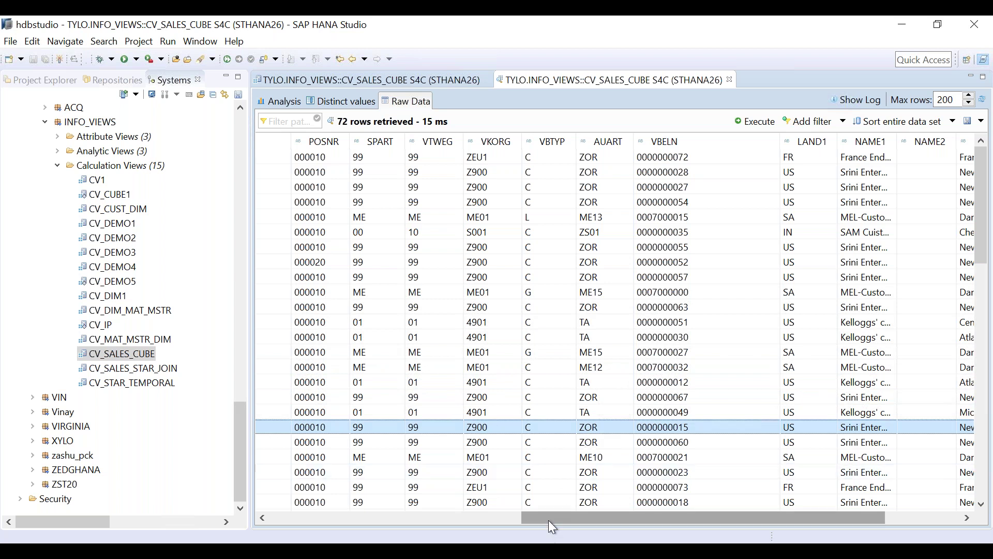
drag(523, 520, 730, 523)
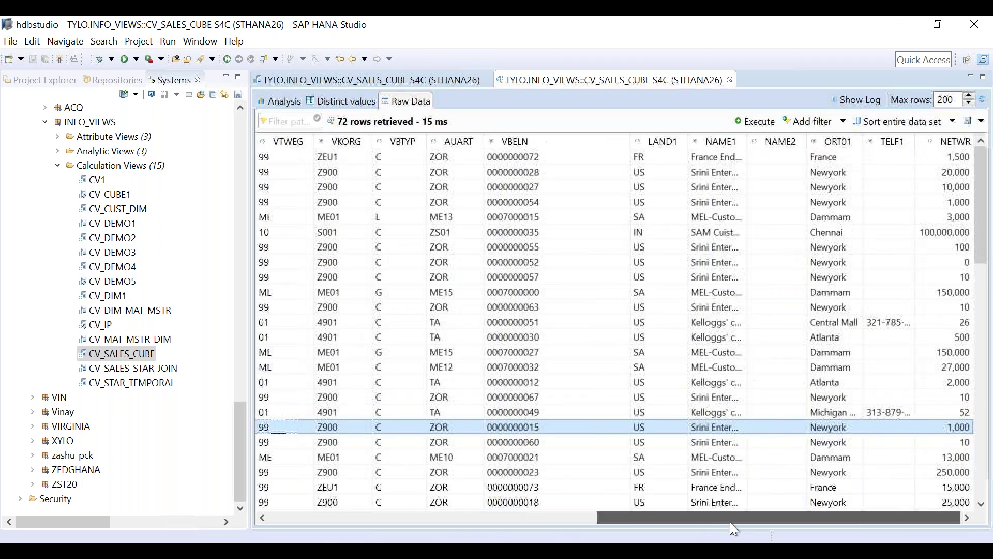
drag(952, 156, 951, 293)
click(950, 341)
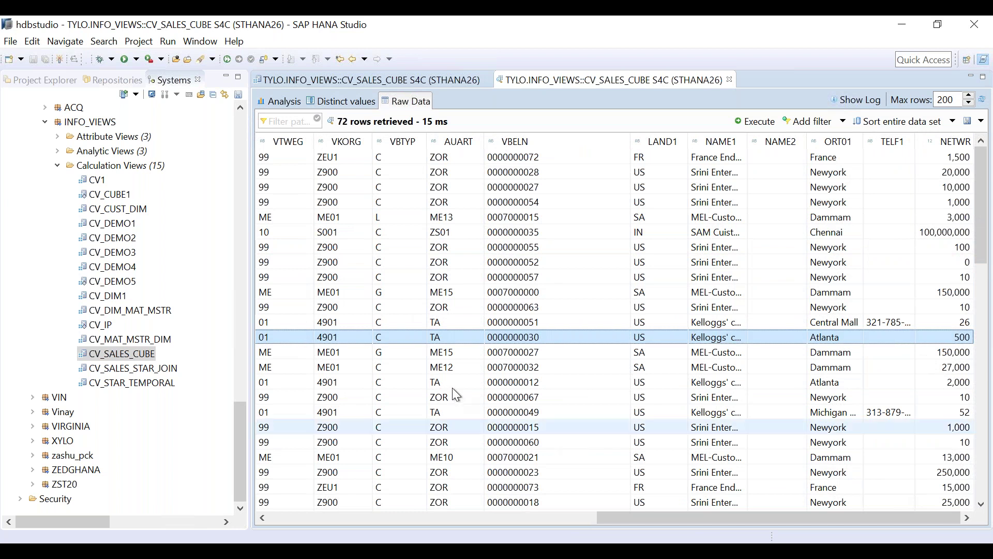
- Go through the preview rows one by one to compare the AUART document types, returning to the first row
click(450, 162)
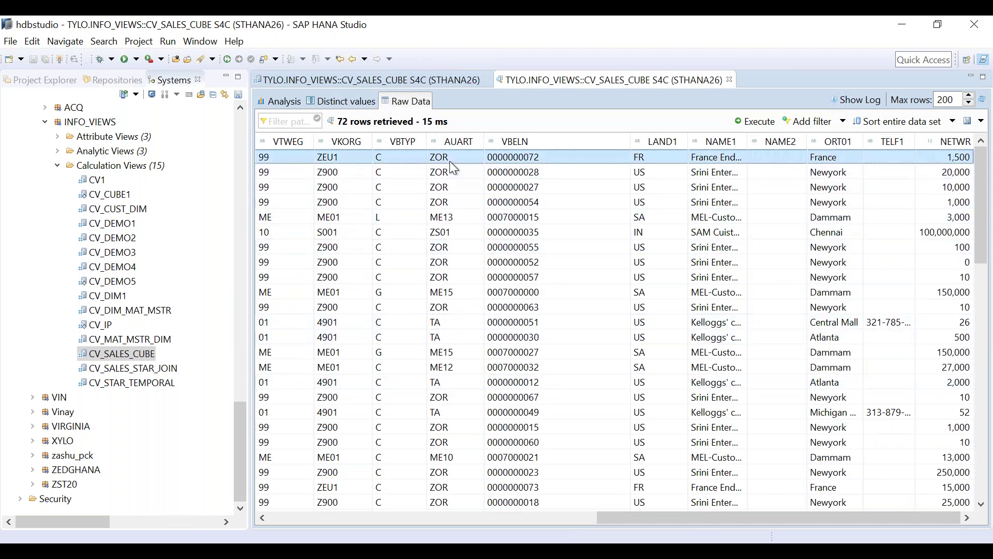
click(459, 216)
key(shift+Down)
key(Down)
key(Down)
key(Down)
key(Down)
key(Down)
key(Down)
key(Down)
key(Down)
key(Down)
key(Down)
key(Down)
key(Down)
key(Down)
key(Up)
key(Up)
key(Up)
key(Up)
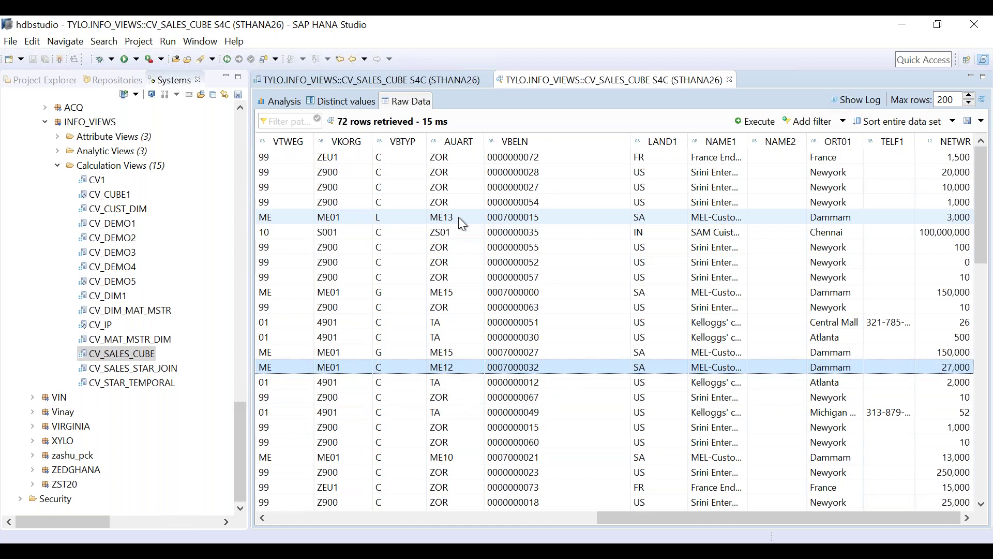
key(Up)
key(Up)
key(Up)
key(Up)
key(Up)
key(Up)
key(Up)
key(Up)
key(Up)
key(Up)
key(Up)
key(Up)
key(Up)
key(Up)
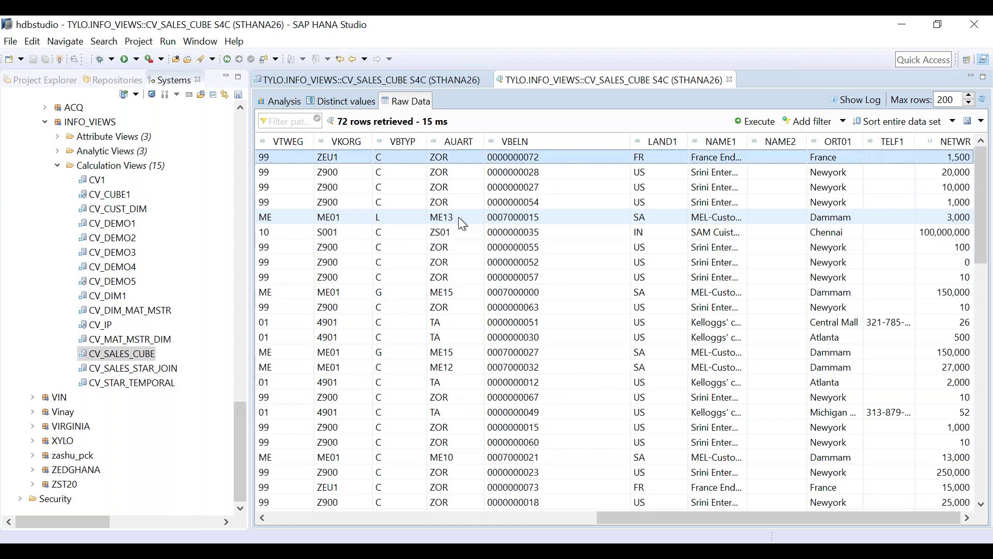
- Switch to the Book1 workbook in Microsoft Excel and open Sheet3
key(alt+Tab)
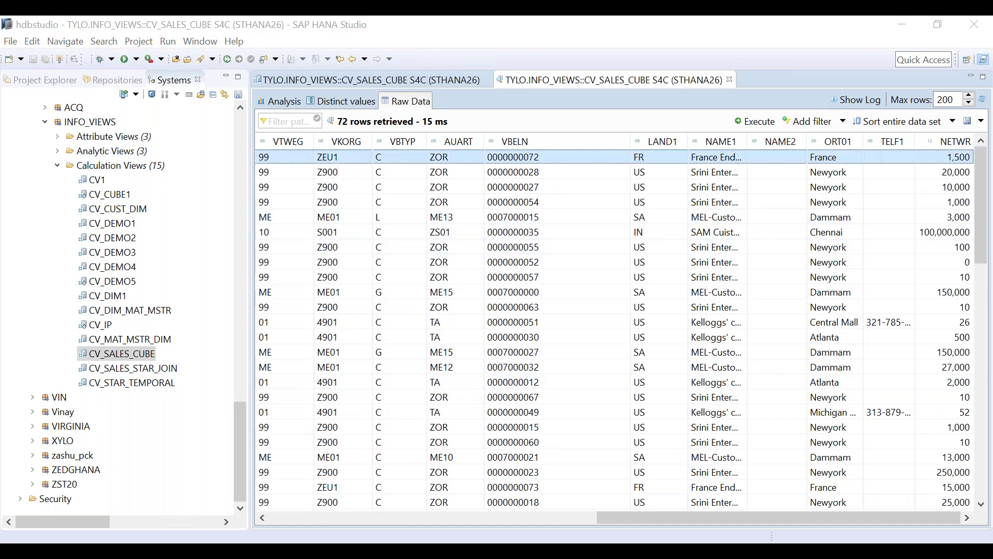
click(179, 517)
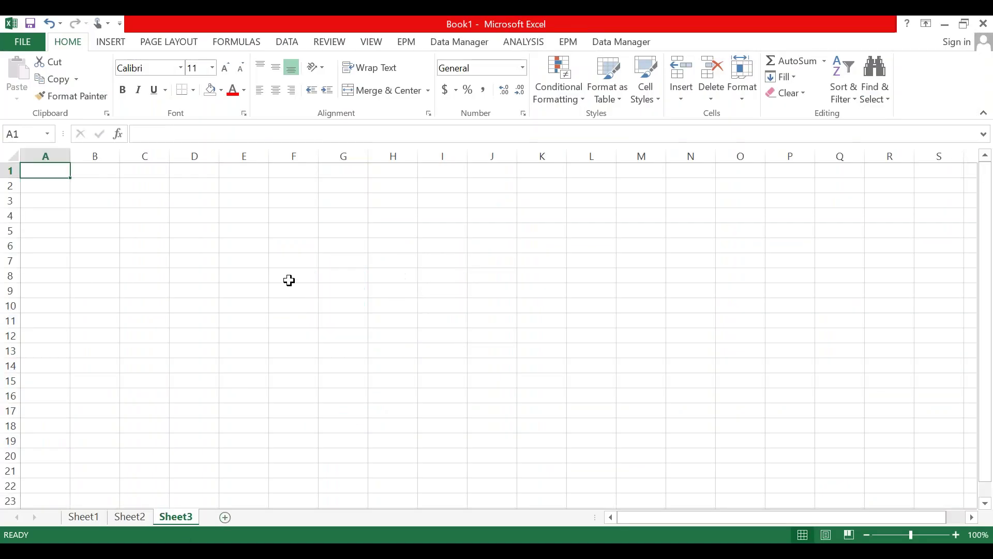
- Enter the sales document type ZOR in cell F8 of Sheet3, referring to the preview data in SAP HANA Studio
click(292, 274)
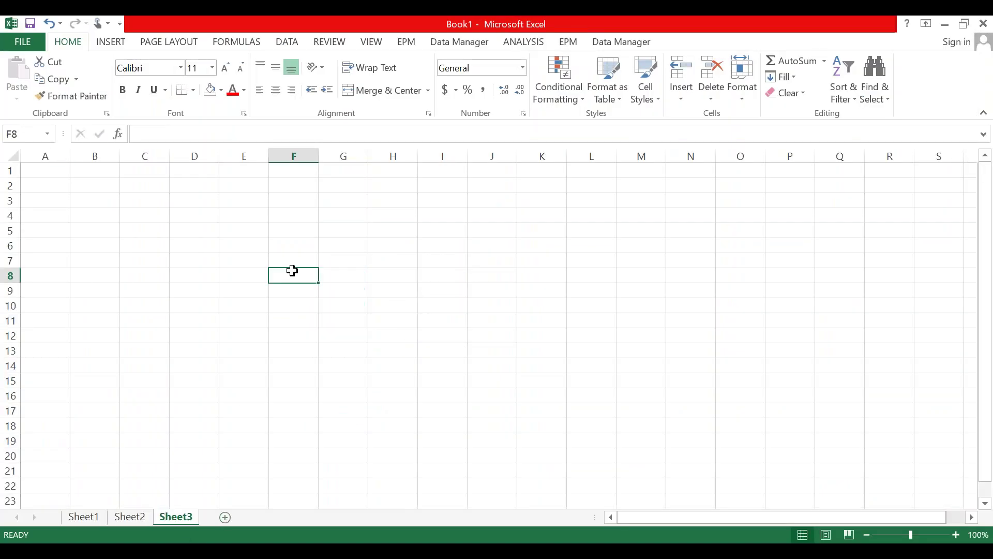
key(alt+Tab)
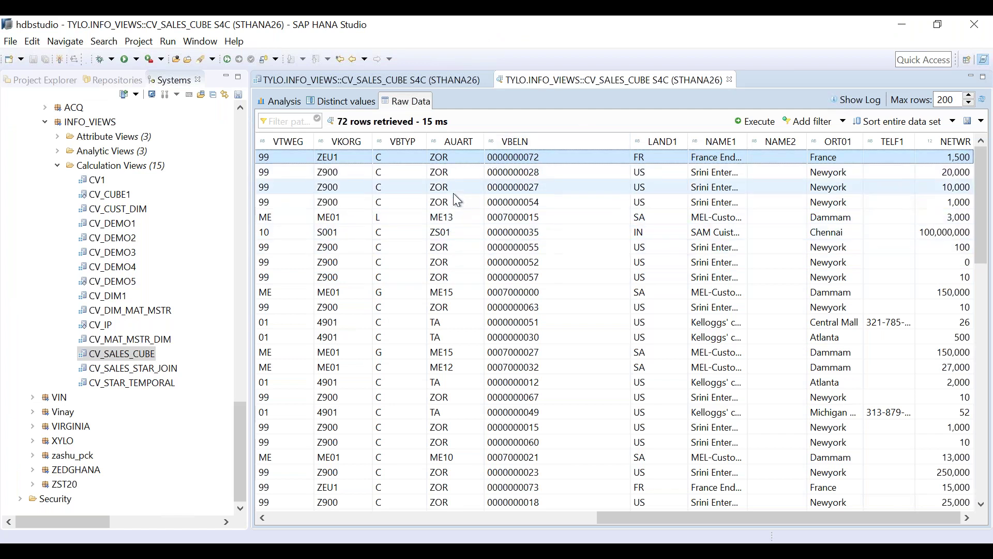
key(alt+Tab)
text(z)
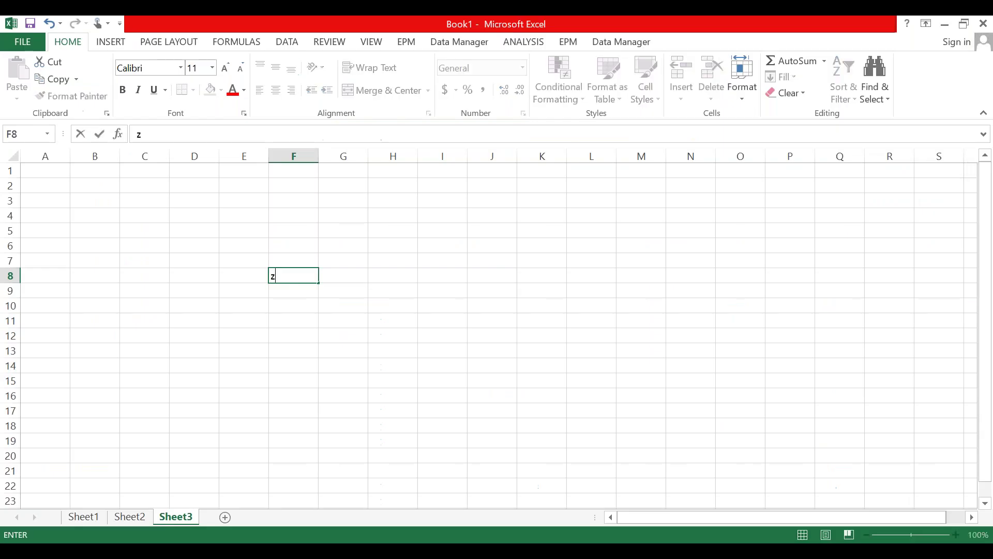
text(or)
key(BackSpace)
key(BackSpace)
key(BackSpace)
text(ZOR)
key(Return)
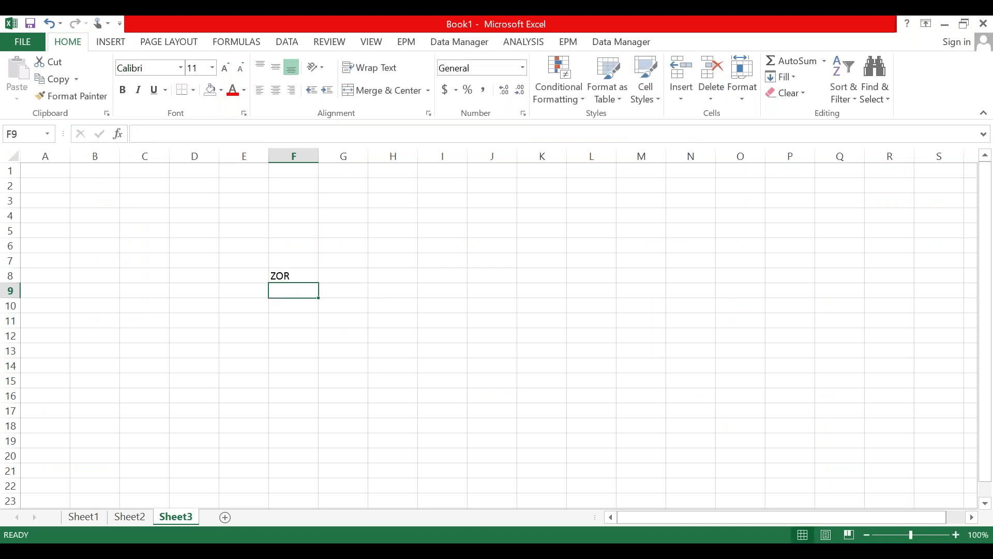
- Enter the sales document type ZS01 in cell F9 and select both document types, F8:F9
key(alt+Tab)
key(alt+Tab)
text(ZS01)
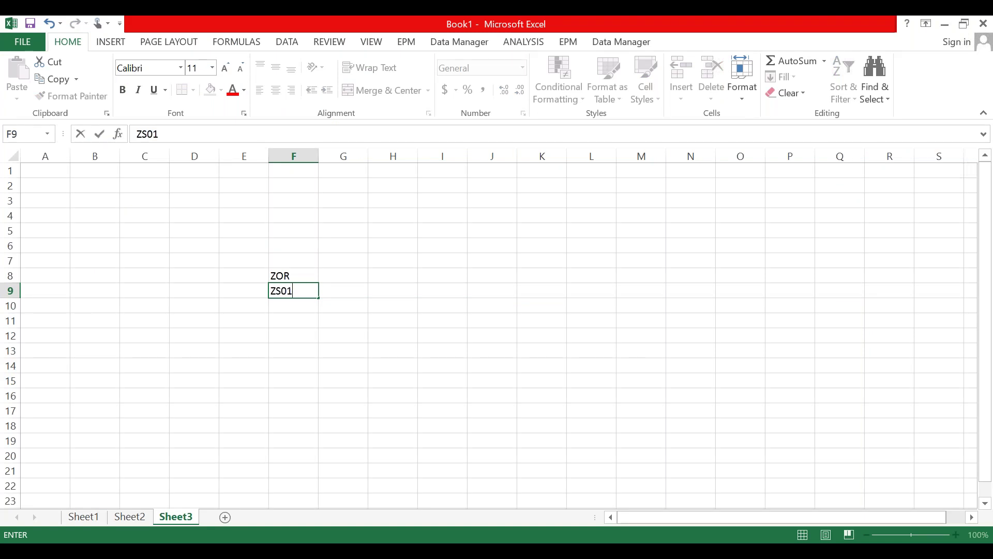
key(Return)
key(Up)
key(Up)
key(shift+Down)
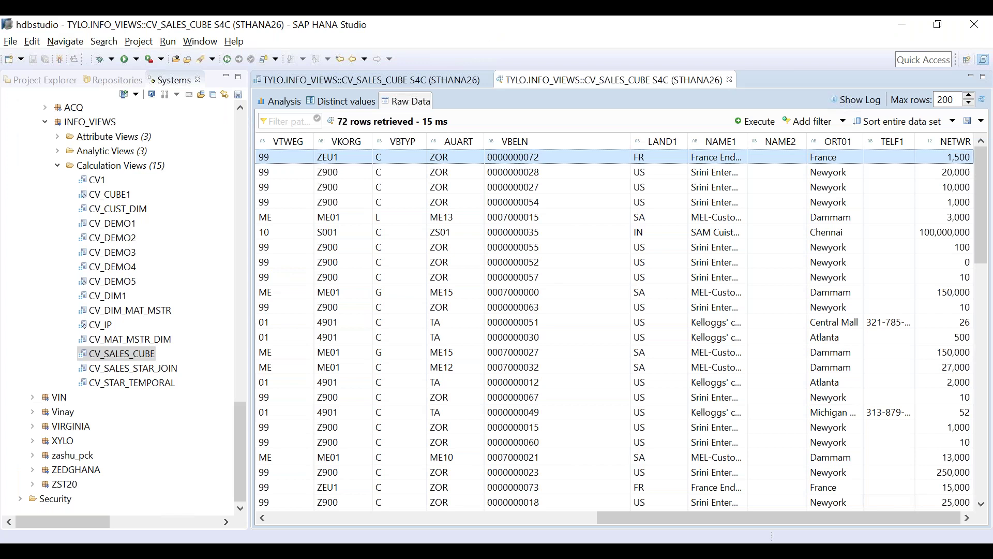
- In SAP HANA Studio, go through the CV_SALES_CUBE preview rows to examine the sales documents and their NETWR amounts, returning to the first row
key(Down)
key(Down)
key(Down)
key(Down)
key(Down)
key(Down)
key(Down)
key(Down)
key(Down)
key(Down)
key(Down)
key(Down)
key(Down)
key(Down)
key(Down)
key(Down)
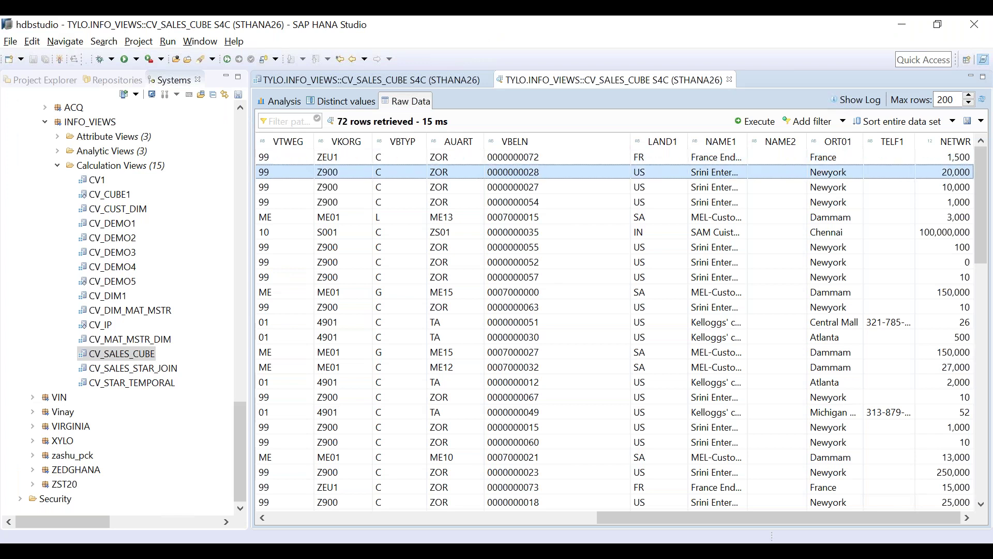
key(Down)
key(Down)
key(Down)
key(Down)
key(Down)
key(Down)
key(Down)
key(Down)
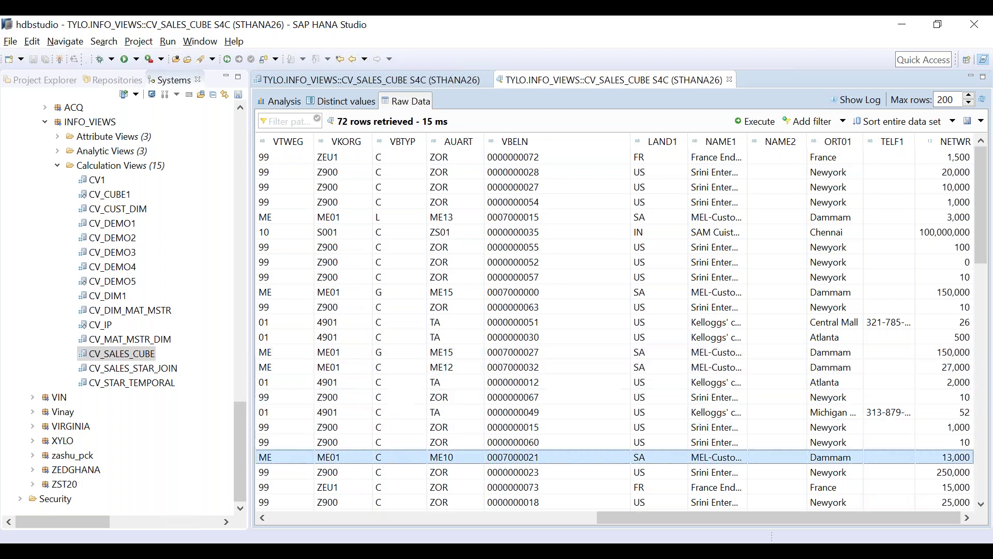
key(Down)
key(Down)
key(Down)
key(Down)
key(Down)
key(Down)
key(Down)
key(Down)
key(Down)
key(Down)
key(Down)
key(Down)
key(Down)
key(Down)
key(Down)
key(Down)
key(Down)
key(Down)
key(Down)
key(Down)
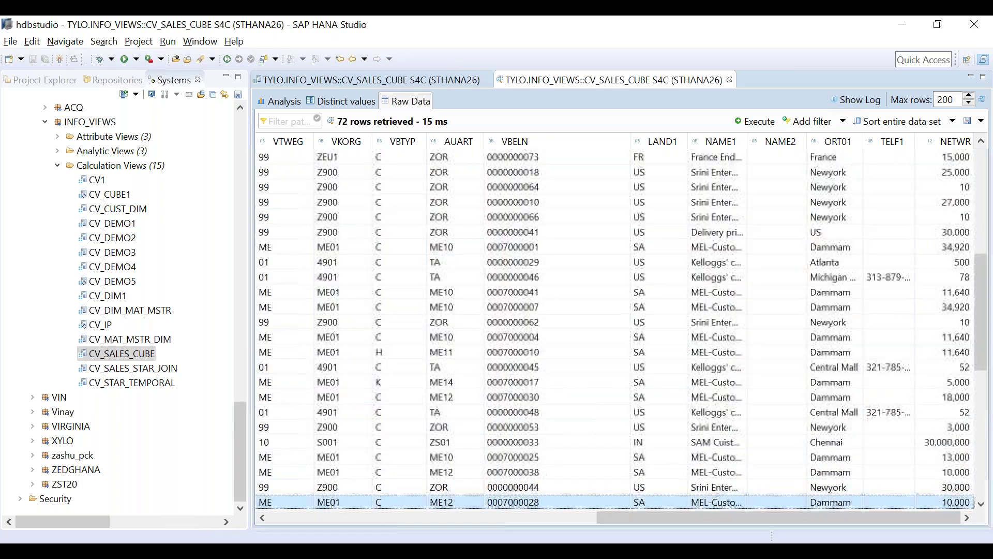
key(Down)
key(Down)
key(Down)
key(Down)
key(Down)
key(Down)
key(Down)
key(Down)
key(Down)
key(Down)
key(Down)
key(Down)
key(Up)
key(Up)
key(Up)
key(Up)
key(Up)
key(Up)
key(Up)
key(Up)
key(Up)
key(Up)
key(Up)
key(Up)
key(Up)
key(Up)
key(Up)
key(Up)
key(Up)
key(Up)
key(Up)
key(Up)
key(Up)
key(Up)
key(Up)
key(Up)
key(Up)
key(Up)
key(Up)
key(Up)
key(Up)
key(Up)
key(Up)
key(Up)
key(Up)
key(Up)
key(Up)
key(Up)
key(Up)
key(Up)
key(Up)
key(Up)
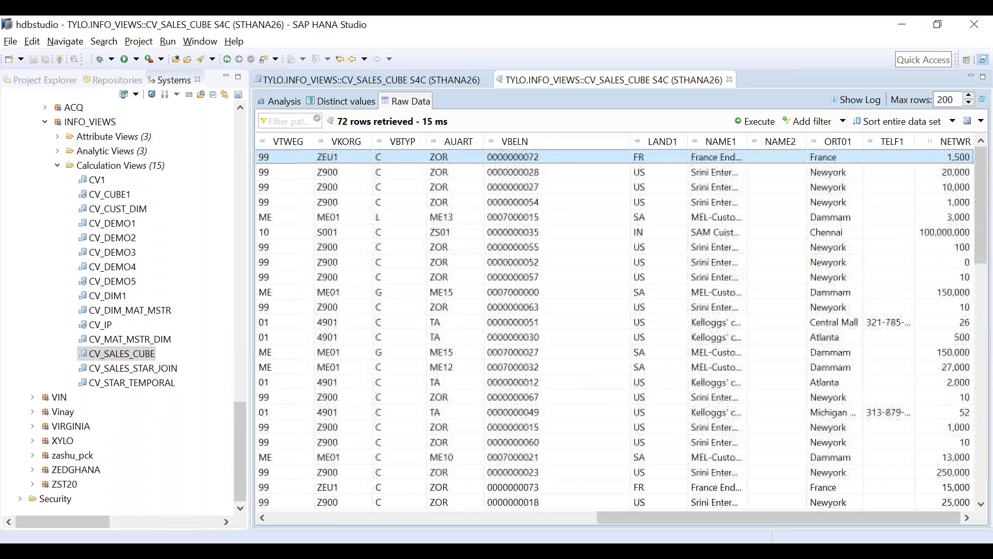
- Clear the two document types from F8:F9 in the Excel sheet and return to SAP HANA Studio
key(alt+Tab)
key(Delete)
key(alt+Tab)
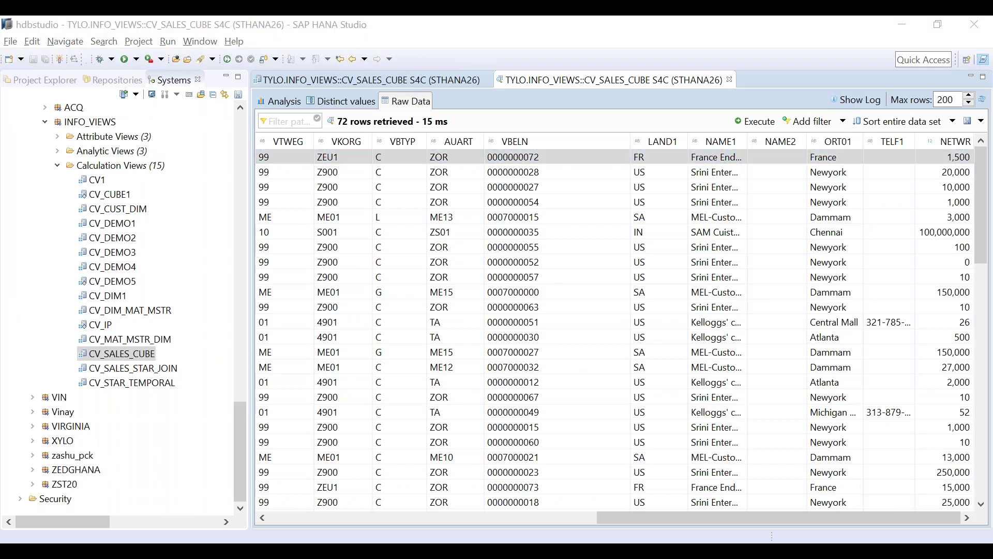
- Switch to Excel and enter Discount in G8, Y in H8 and 10% in I8
key(alt+Tab)
key(Up)
key(Right)
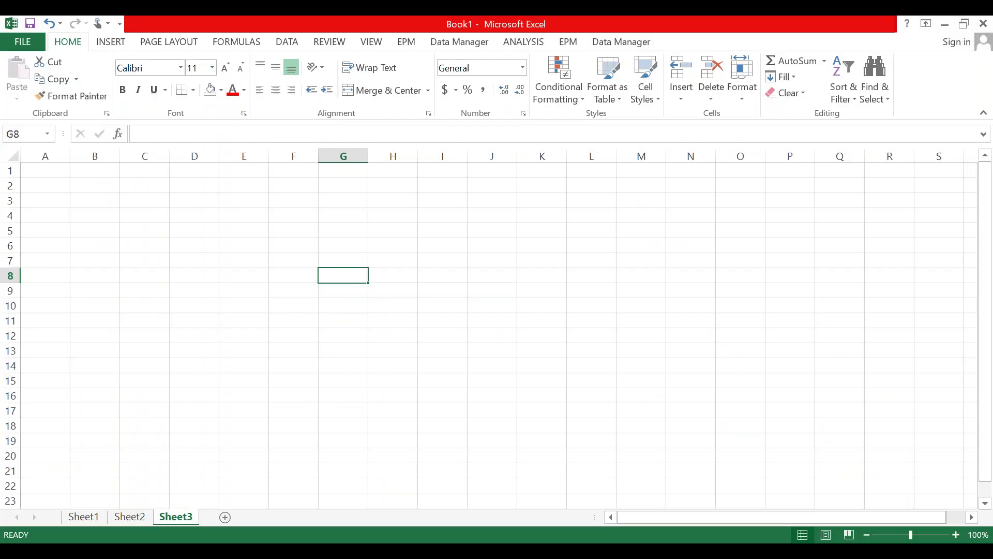
text(d)
key(BackSpace)
text(Discount)
key(Tab)
text(Y)
key(Tab)
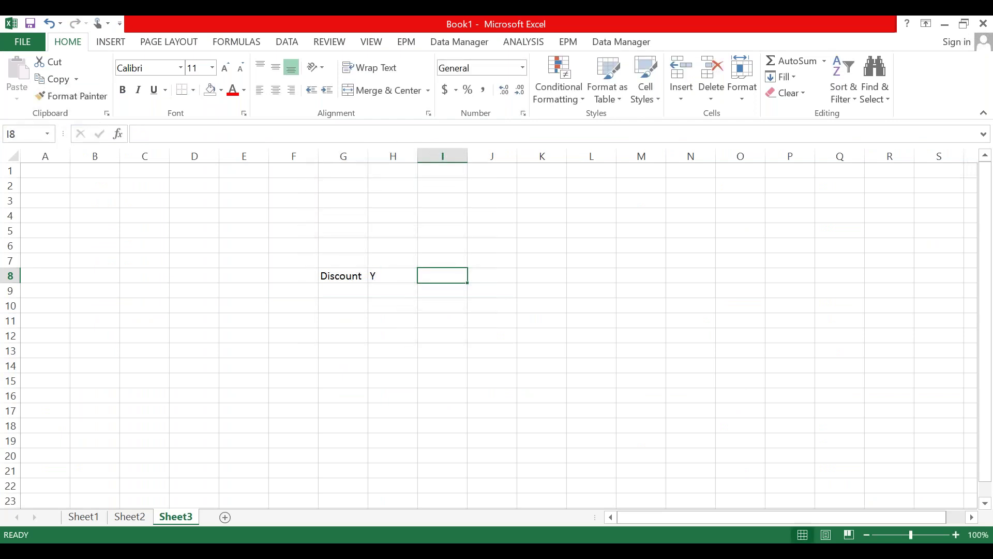
text(10)
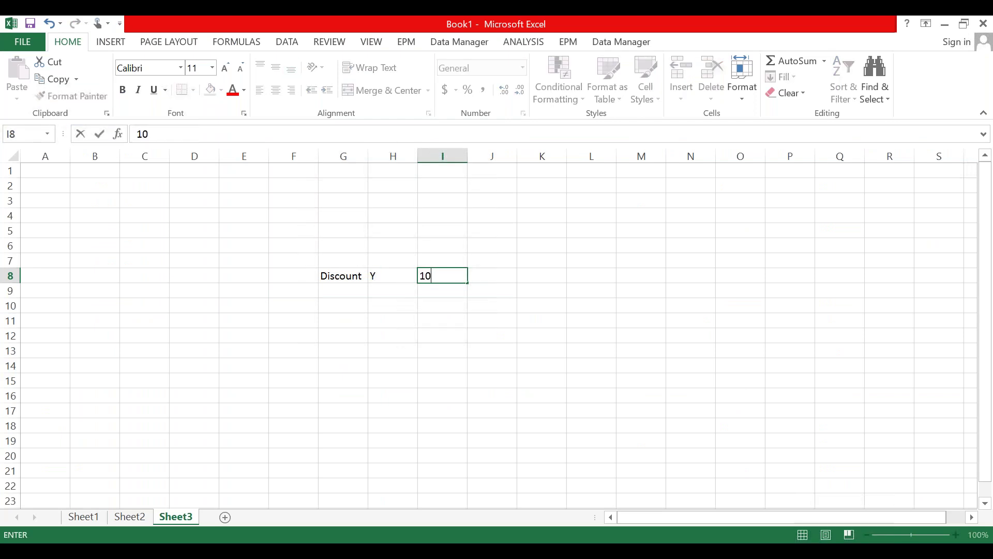
text(%)
key(Return)
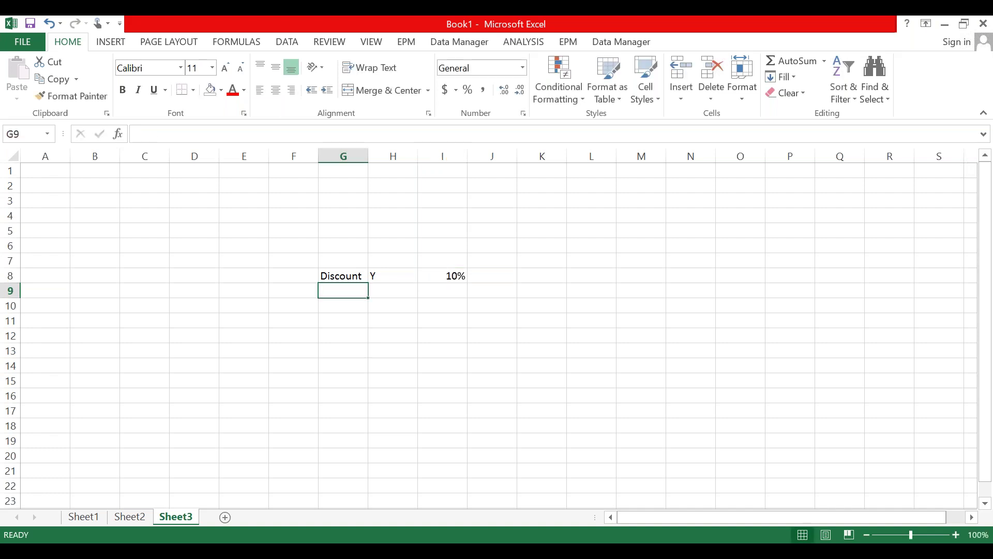
- Add the no-discount case in the row below, with N in H9 and 0 in I9
key(Tab)
text(N)
key(Tab)
text(0)
key(Return)
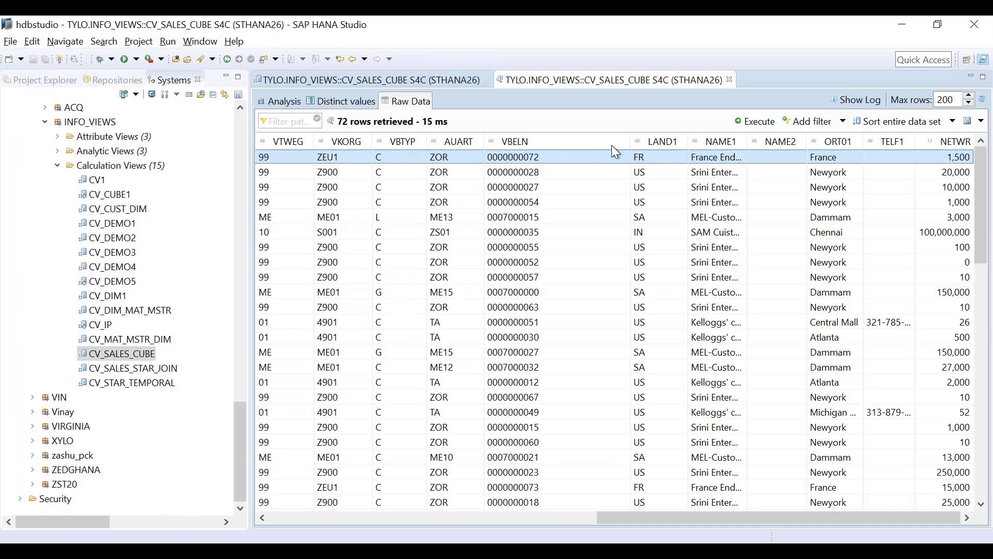
- In SAP HANA Studio, open the parameters and variables of CV_SALES_CUBE's Semantics node and start creating an input parameter
click(395, 82)
click(430, 155)
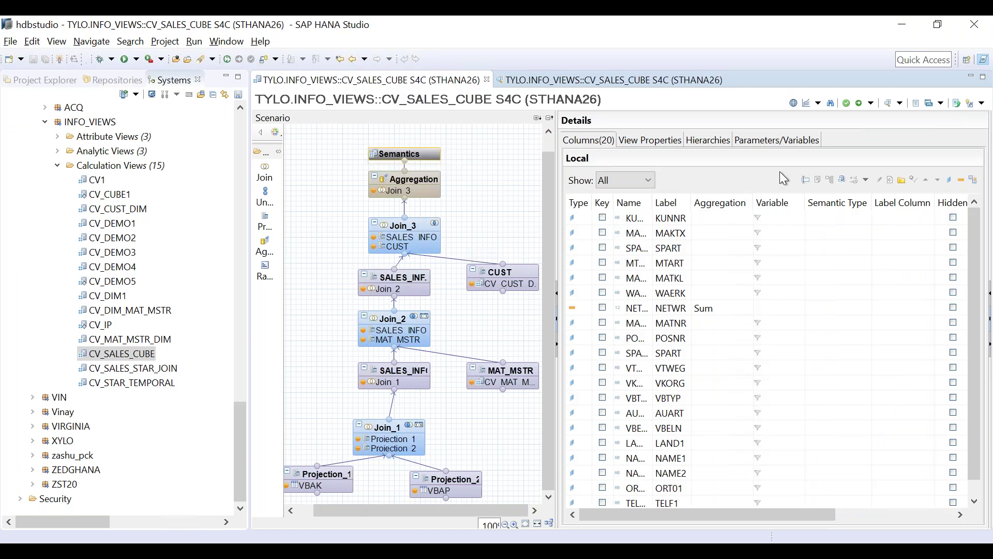
click(767, 143)
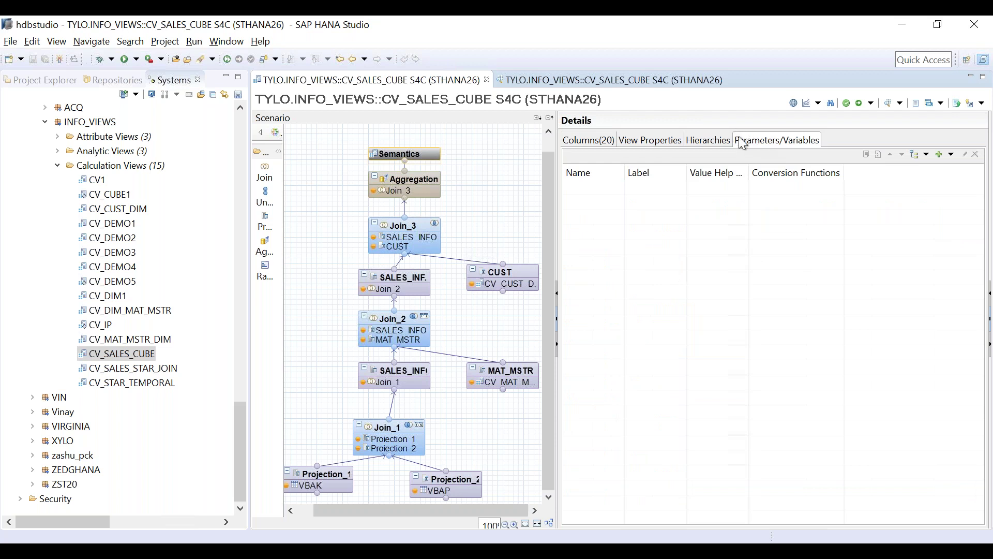
click(952, 154)
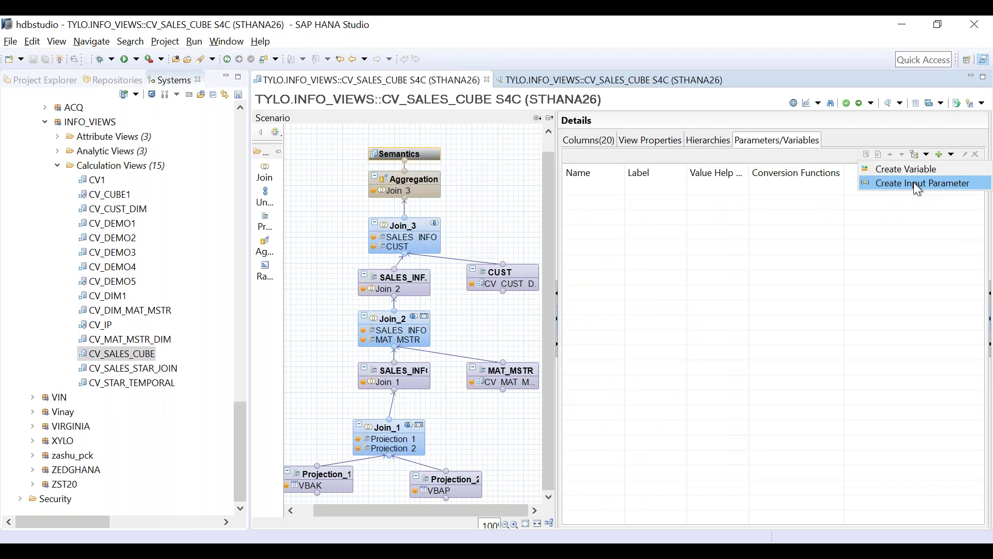
click(763, 191)
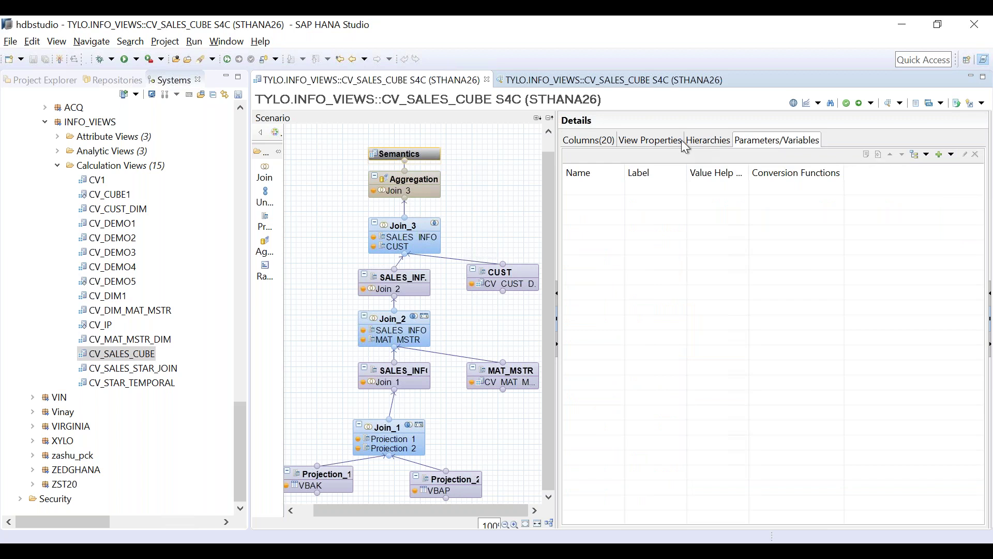
click(592, 144)
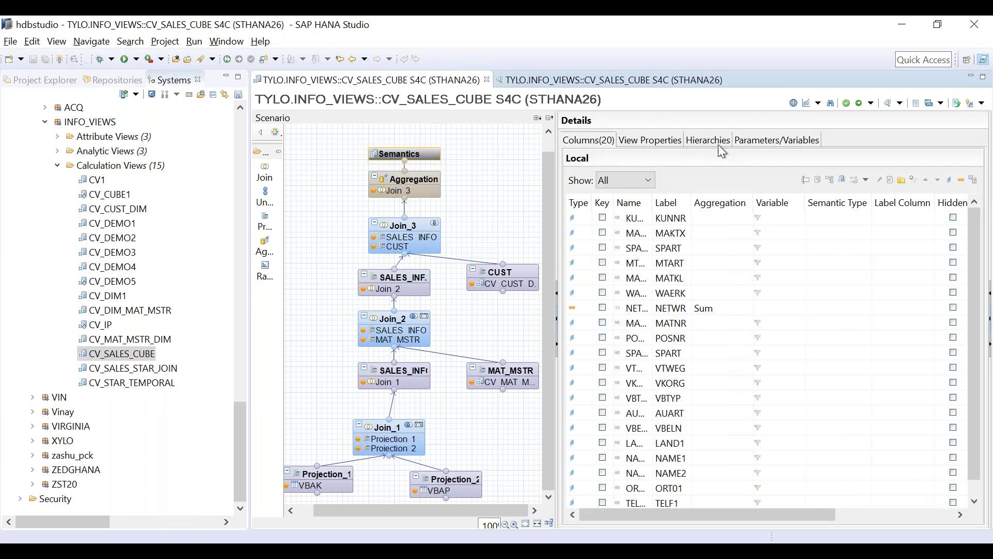
click(773, 144)
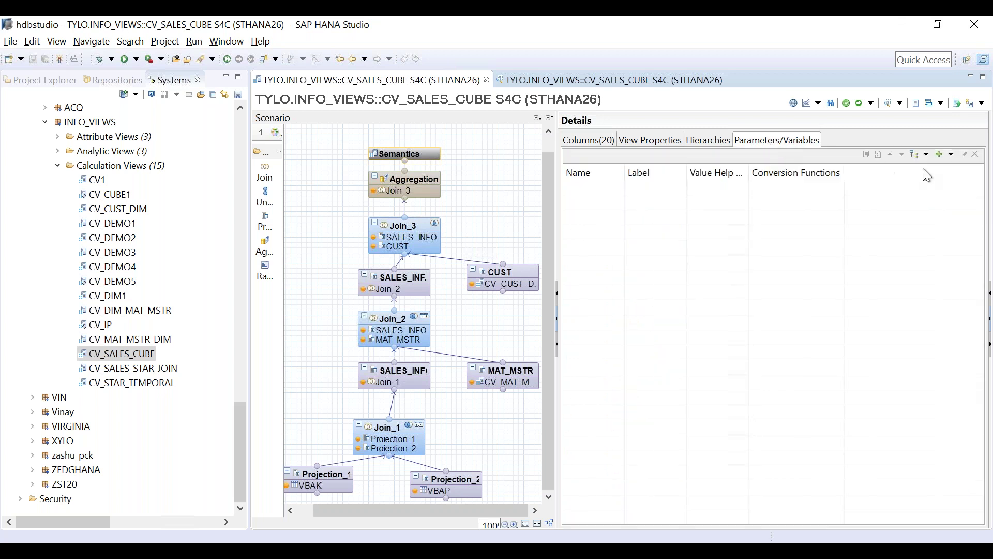
click(952, 154)
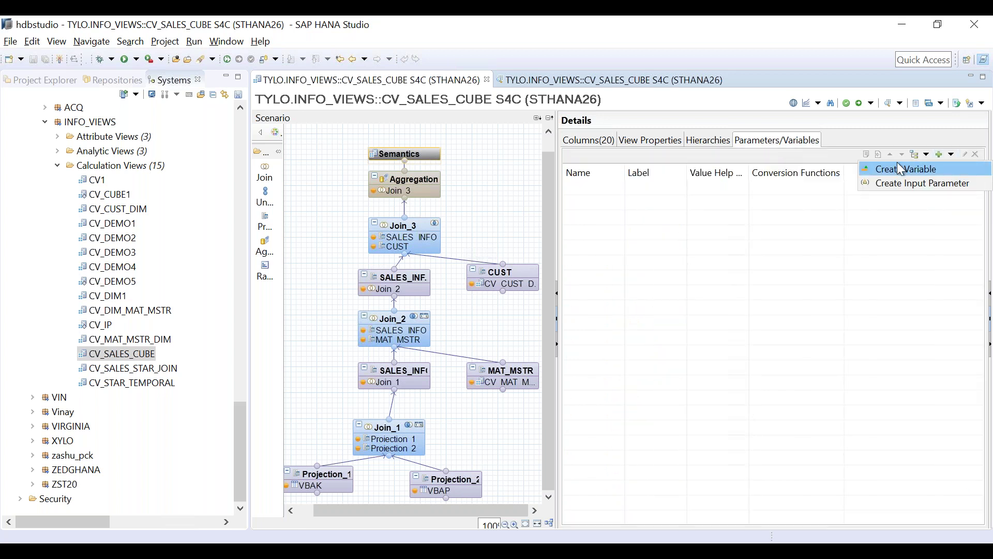
click(905, 183)
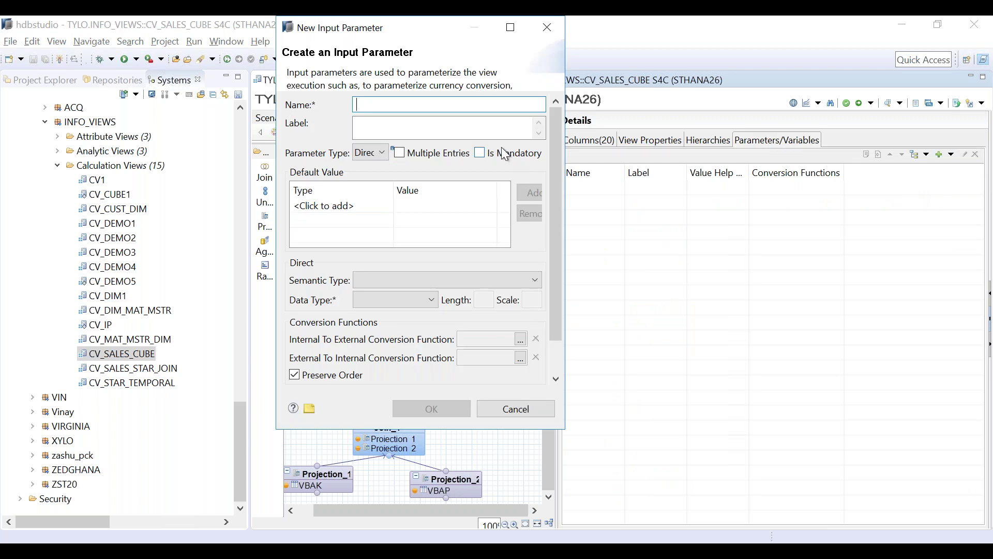
- Name the input parameter Discount(Y/N): and make it mandatory
text(Discount)
key(BackSpace)
text(()
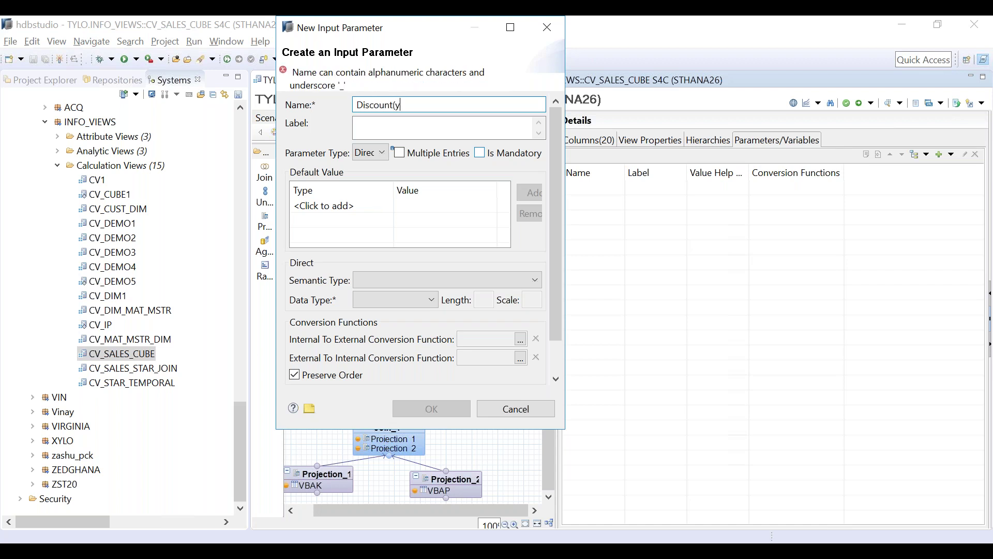
text(Y/N):)
click(481, 153)
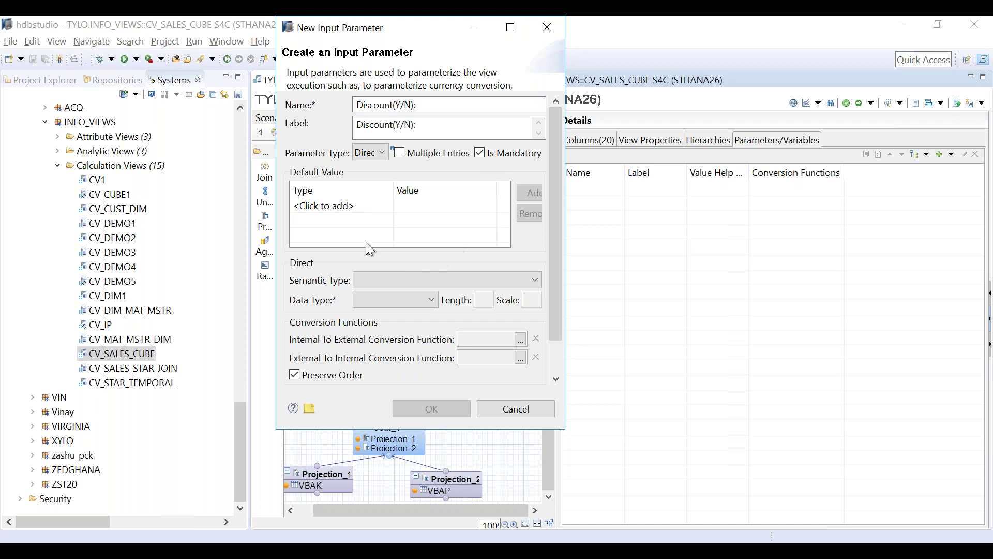
- Maximize the input parameter dialog, choose Direct as the parameter type and leave the semantic type blank
click(510, 26)
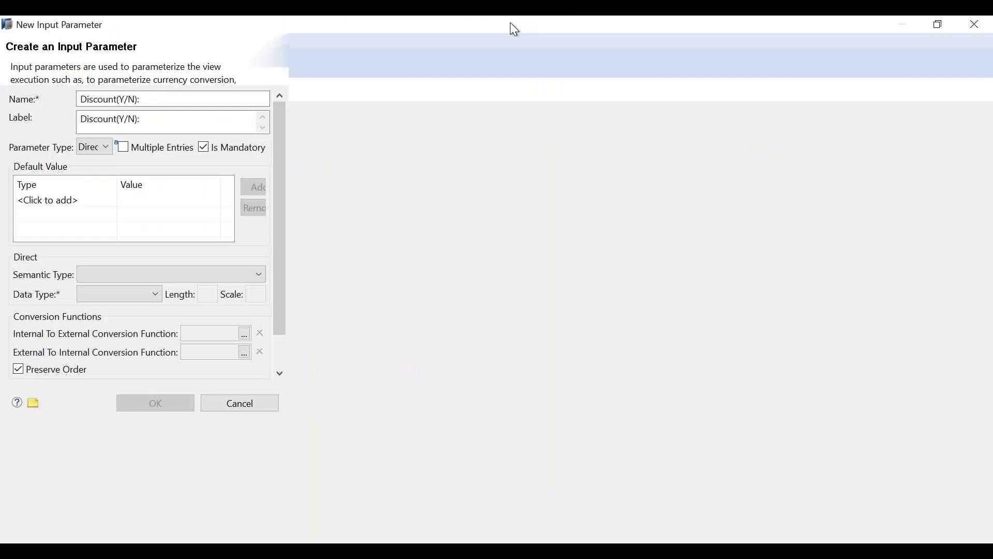
click(321, 147)
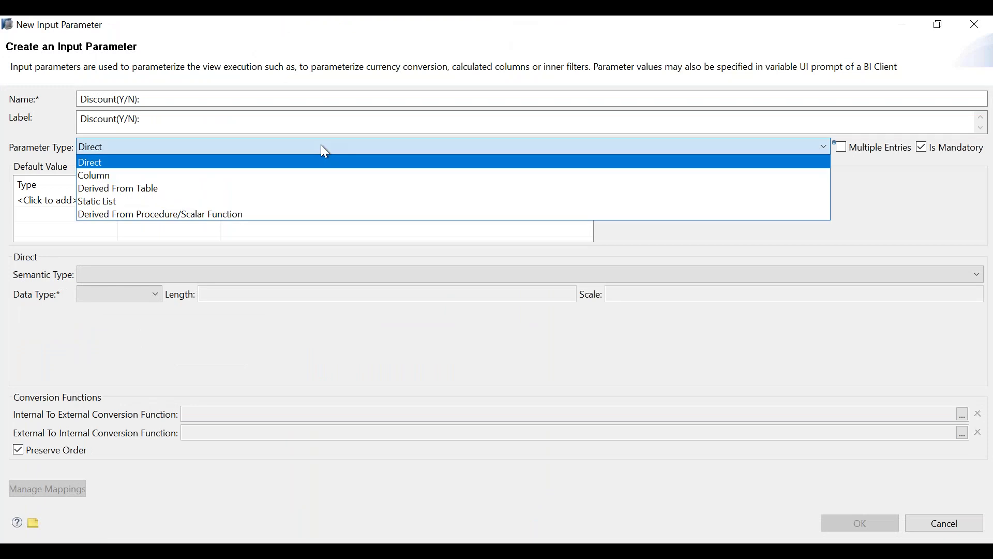
click(119, 164)
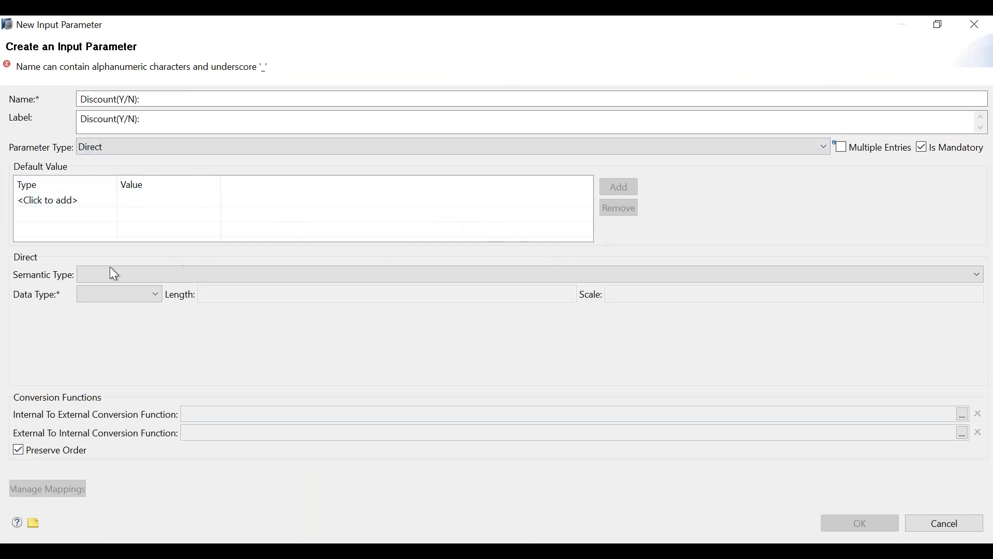
click(108, 282)
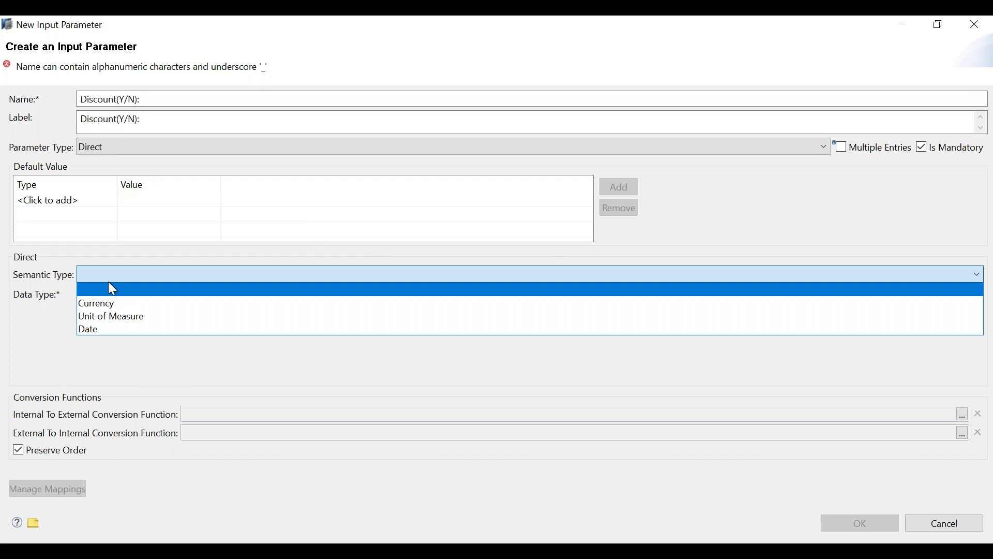
click(109, 283)
click(110, 283)
click(109, 283)
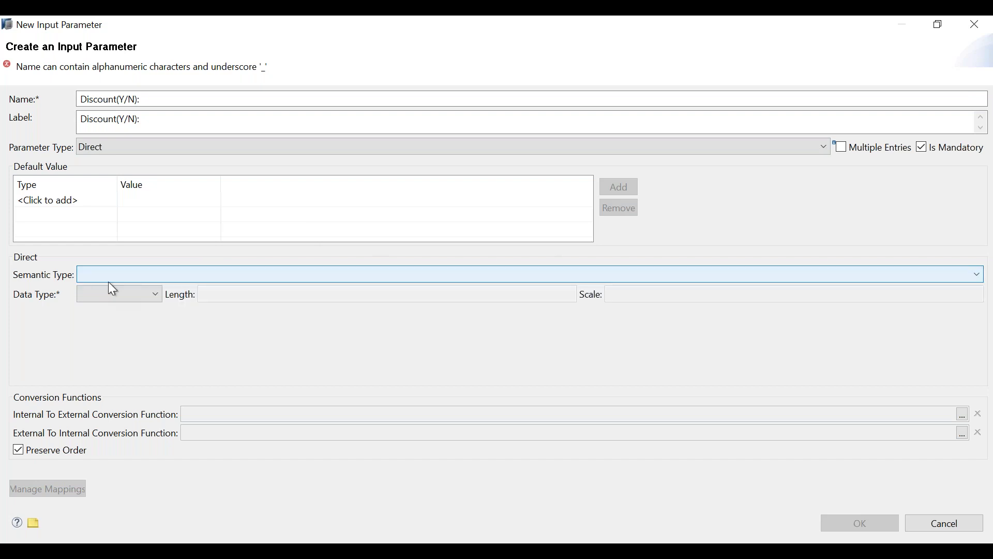
click(110, 272)
click(111, 272)
- Set the input parameter's data type to VARCHAR with length 1
click(119, 297)
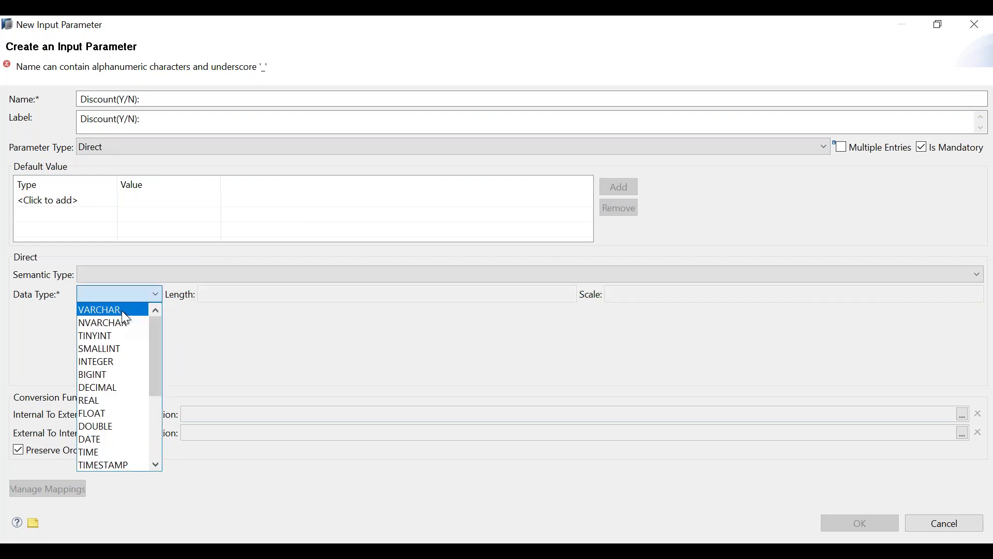
click(123, 309)
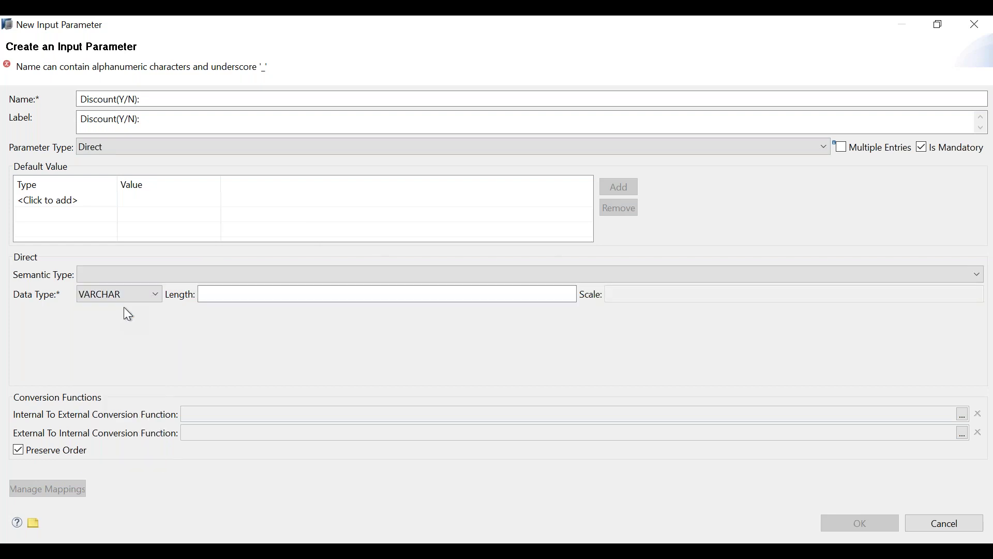
click(209, 298)
text(1)
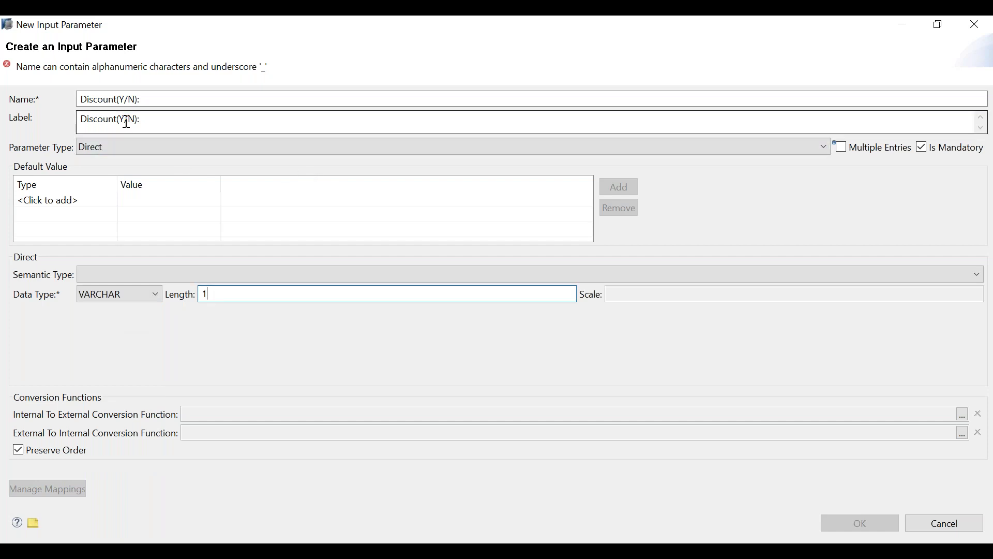
drag(119, 119, 143, 119)
click(164, 117)
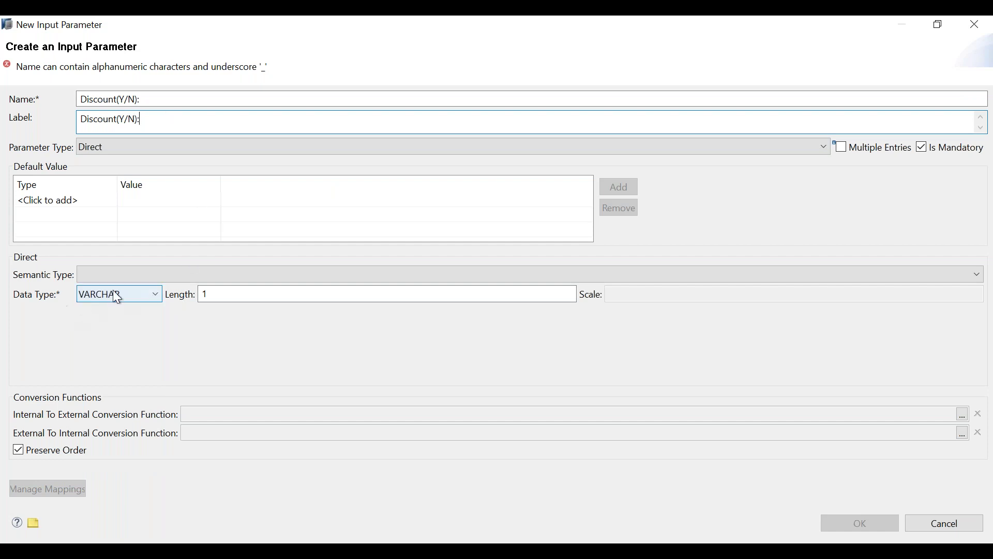
key(Tab)
key(Tab)
key(Tab)
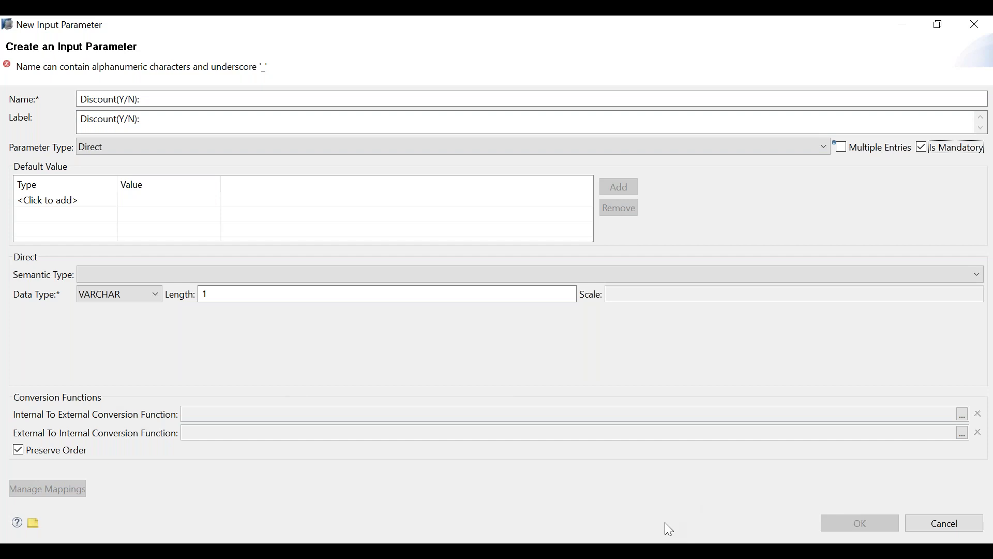
- Add a default value entry of type Constant to the input parameter
click(98, 200)
click(50, 213)
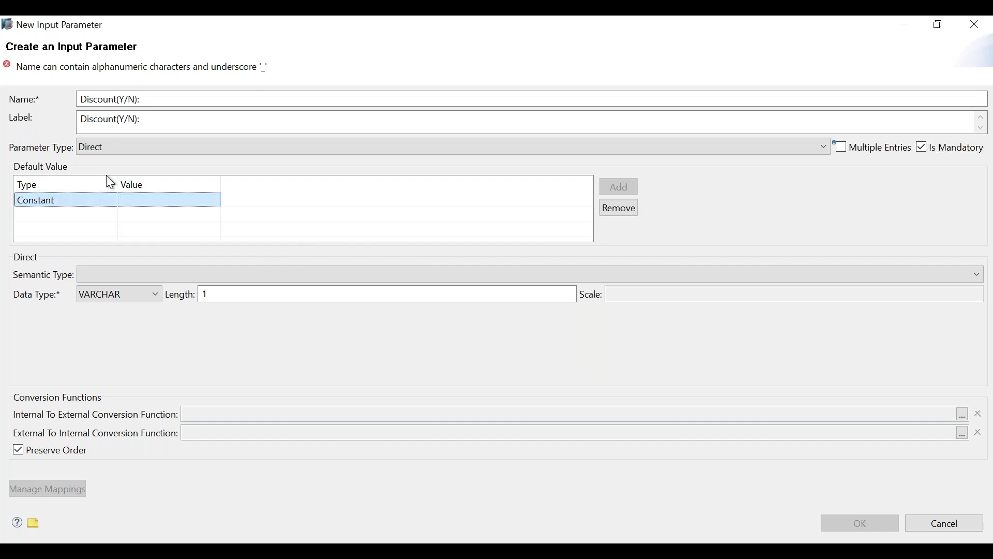
- Shorten the input parameter's name to Discount, removing the parentheses, slash and colon
click(135, 101)
click(137, 100)
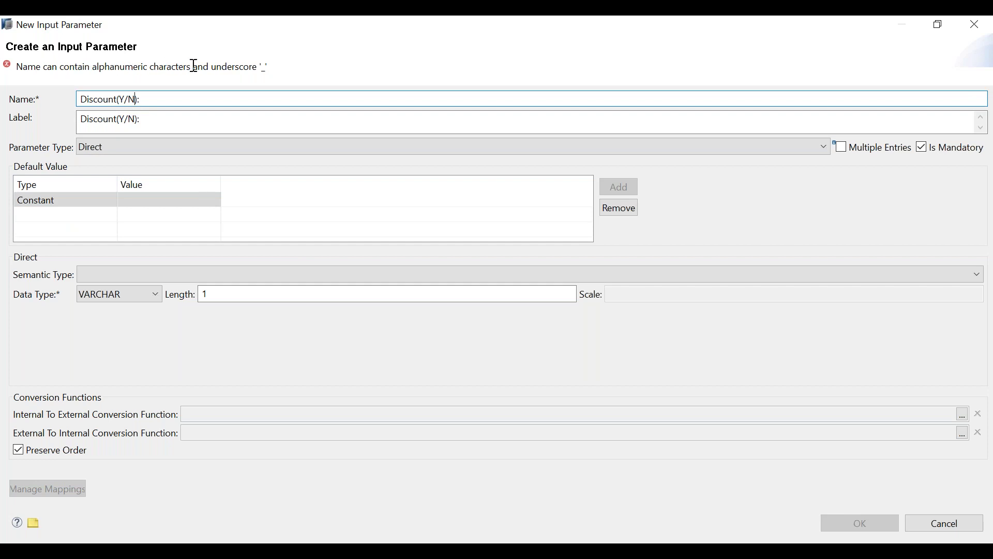
click(128, 99)
key(BackSpace)
key(Tab)
key(Left)
key(Left)
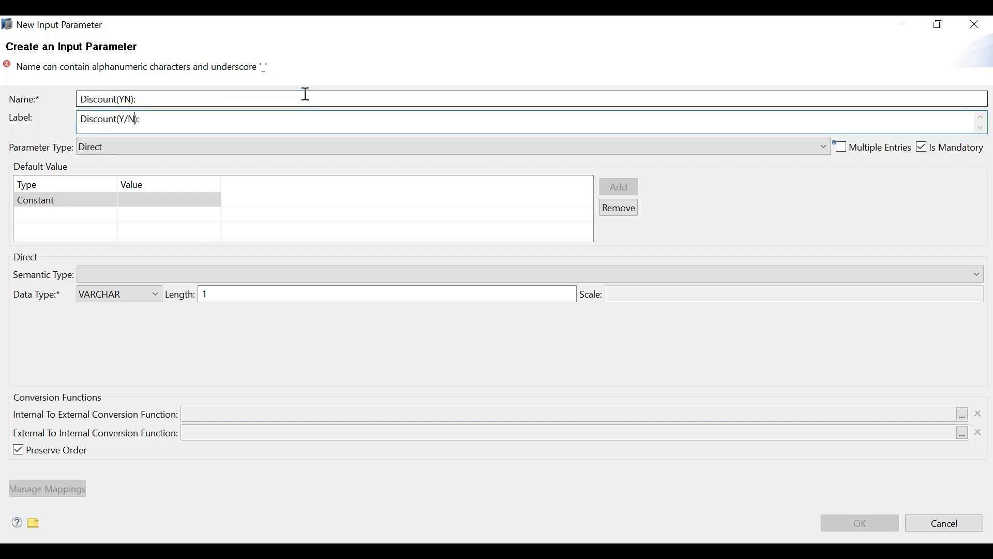
key(BackSpace)
click(164, 99)
text(=)
key(BackSpace)
key(BackSpace)
key(BackSpace)
key(BackSpace)
key(BackSpace)
key(BackSpace)
key(BackSpace)
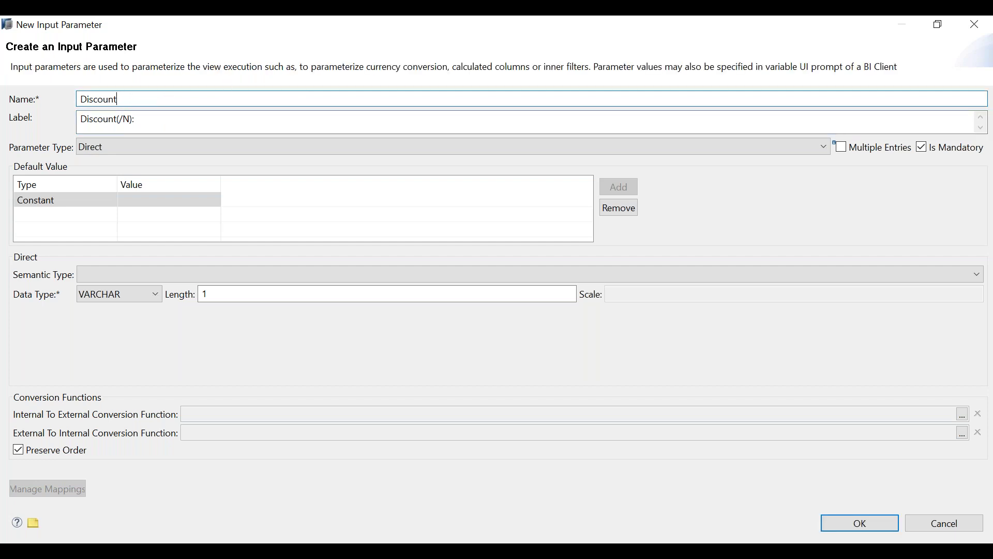
text(t)
- Shorten the input parameter's label to Discount
click(119, 119)
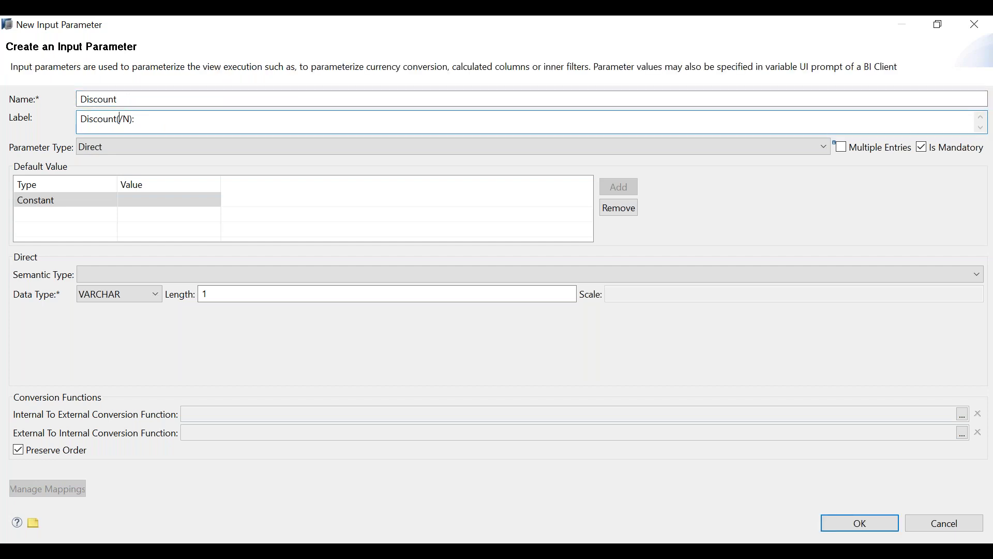
key(BackSpace)
key(BackSpace)
key(BackSpace)
key(BackSpace)
key(BackSpace)
click(228, 66)
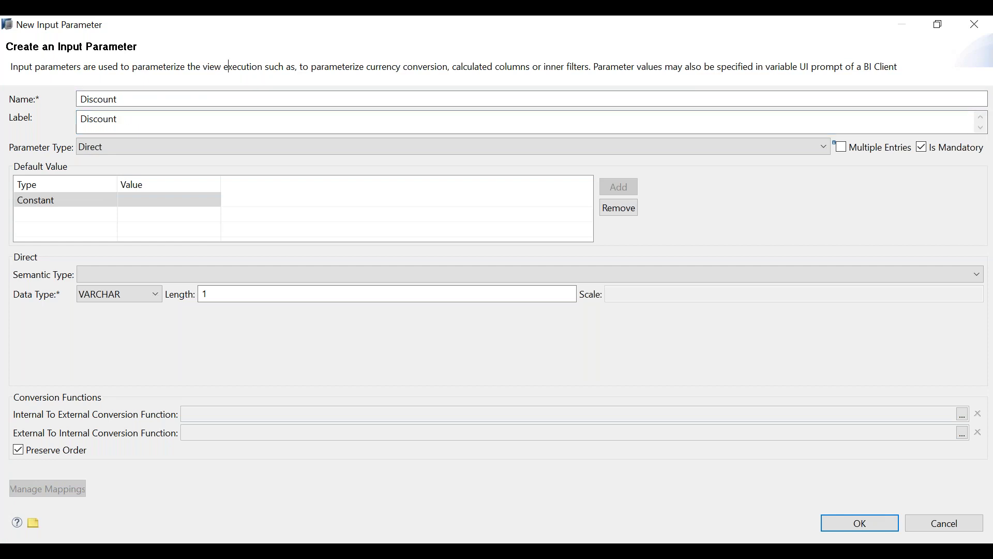
click(229, 98)
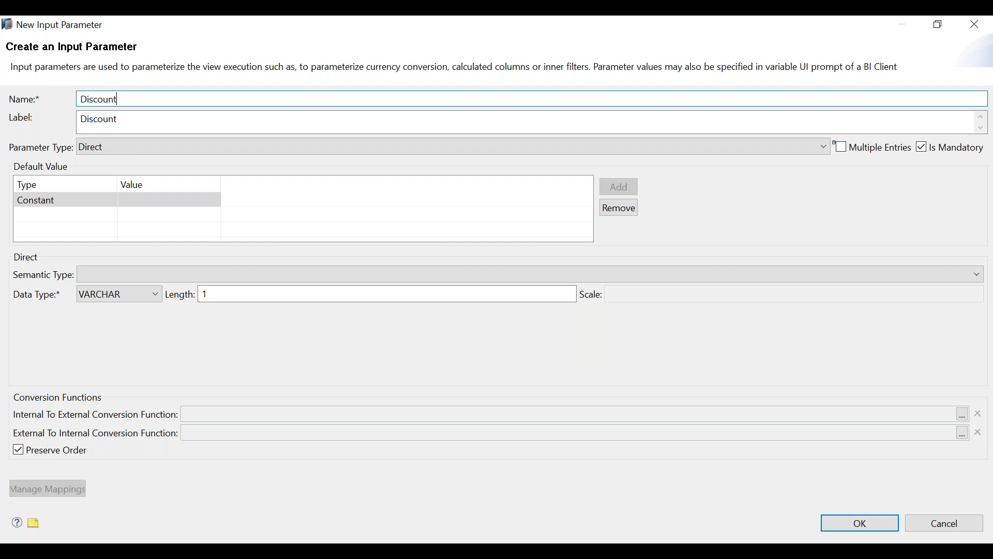
text(Y/)
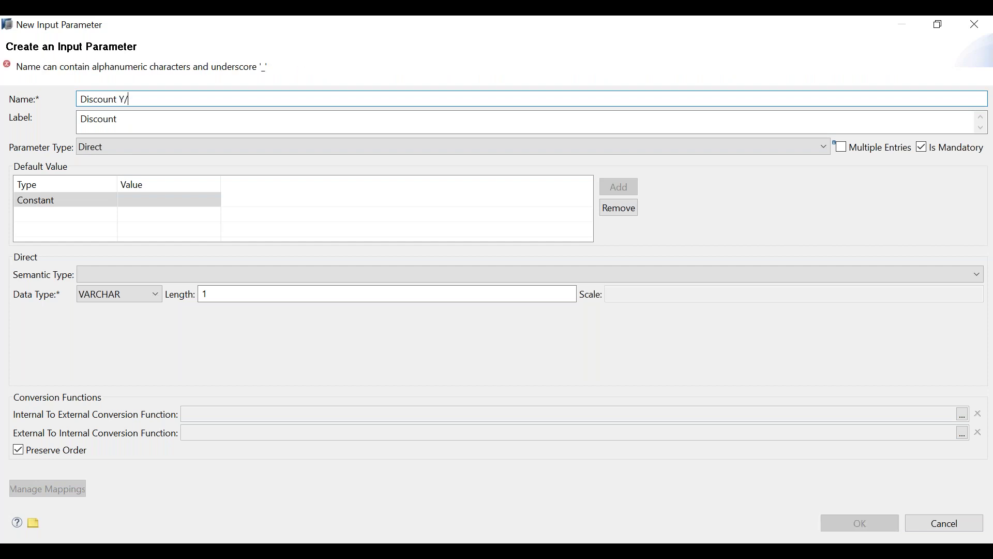
key(BackSpace)
key(BackSpace)
key(BackSpace)
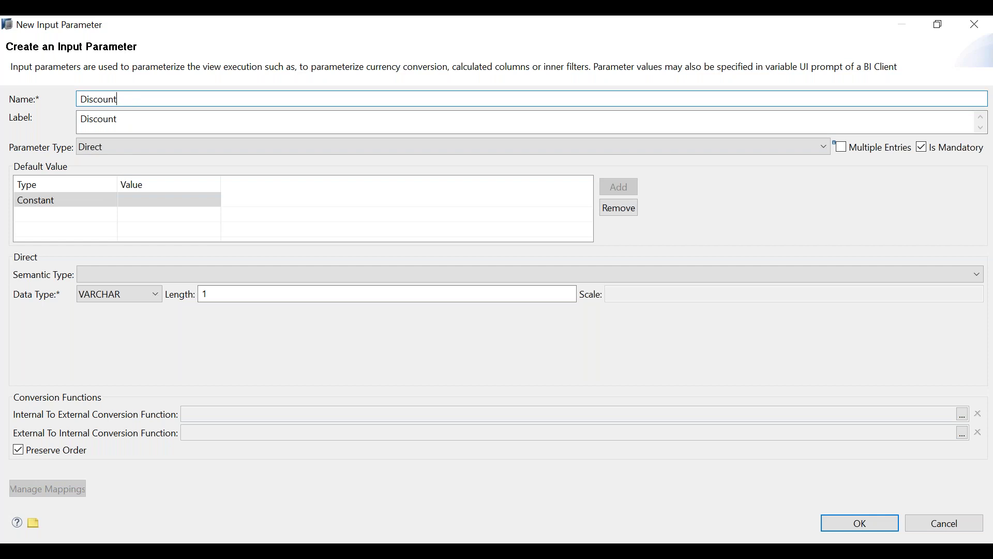
text(()
key(BackSpace)
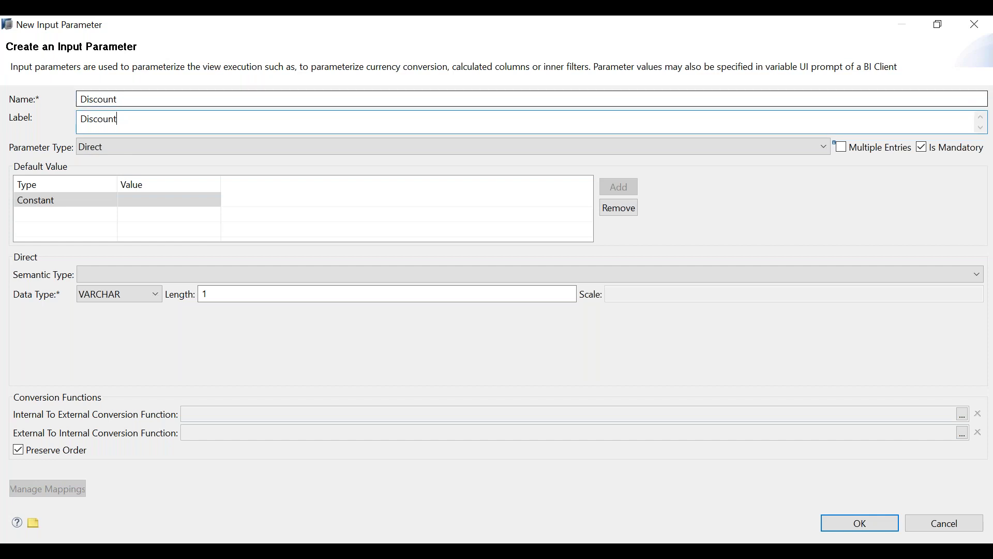
- Set the input parameter's label to Discount(Y/N) and finish creating the parameter
text((Y/N))
click(849, 524)
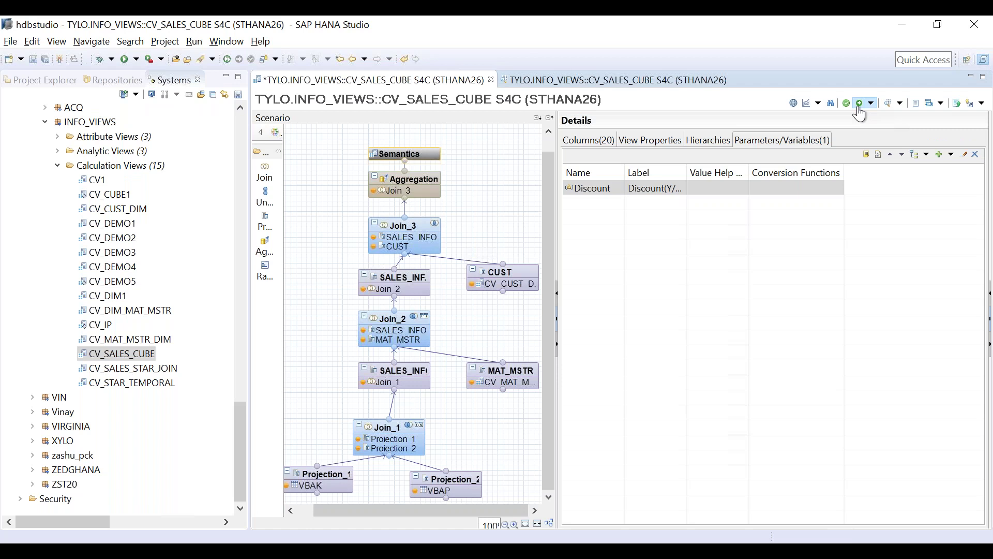
- Save and activate CV_SALES_CUBE, preview its raw data and close the job log
click(858, 109)
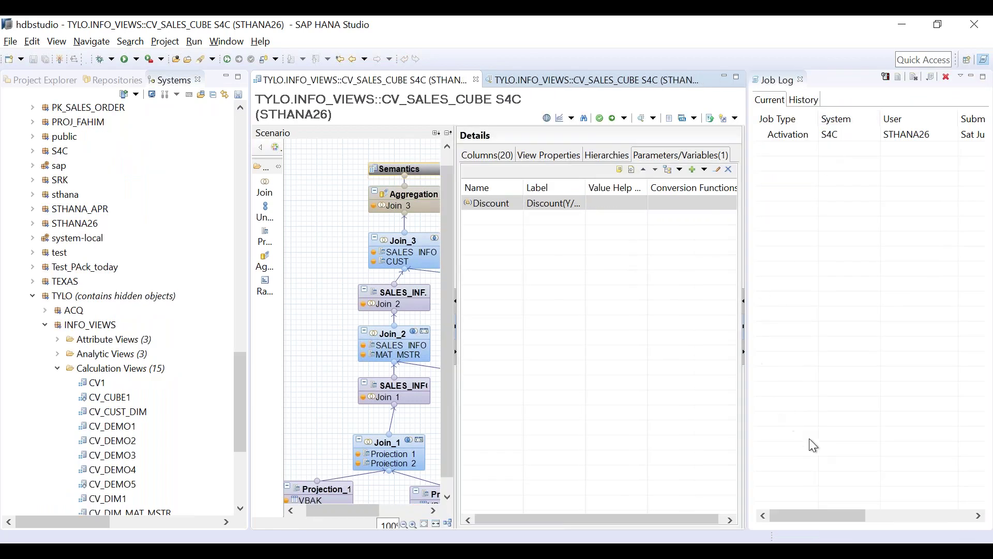
click(625, 122)
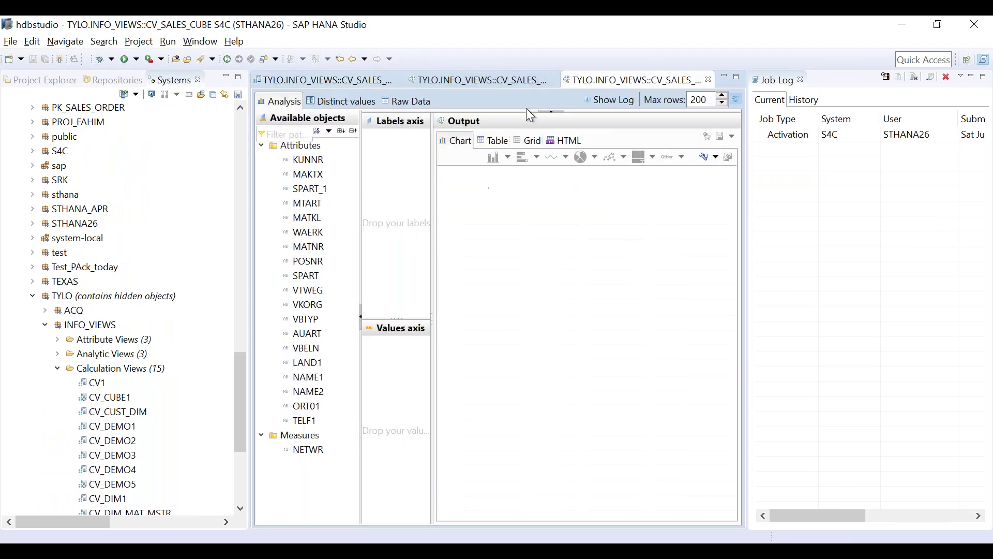
click(425, 103)
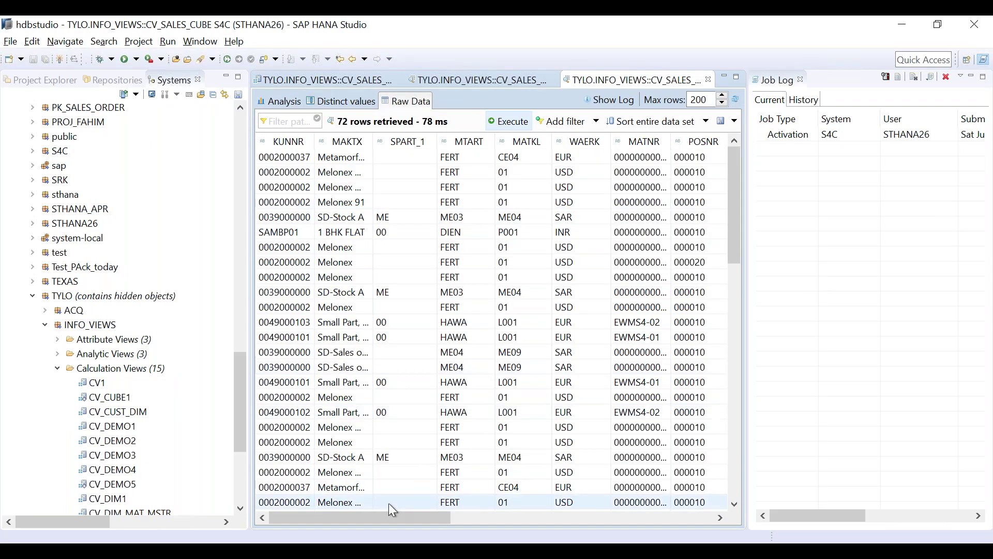
click(800, 80)
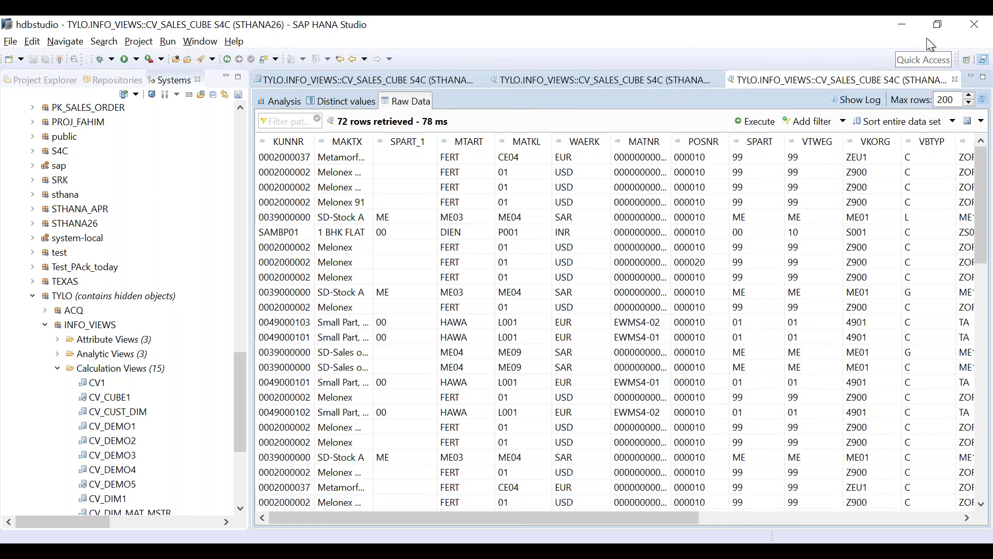
- Return to the CV_SALES_CUBE design and review the Discount input parameter's definition
click(375, 83)
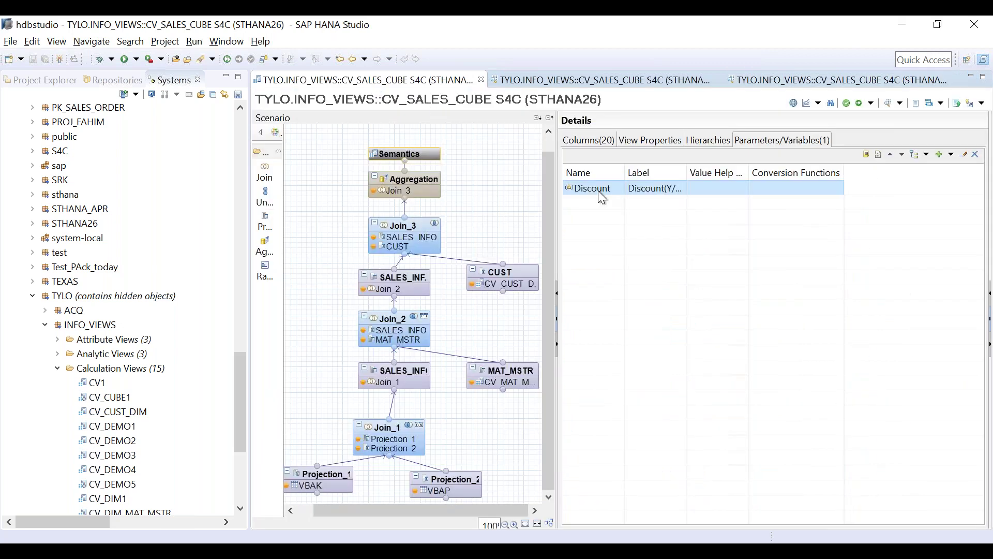
double_click(599, 192)
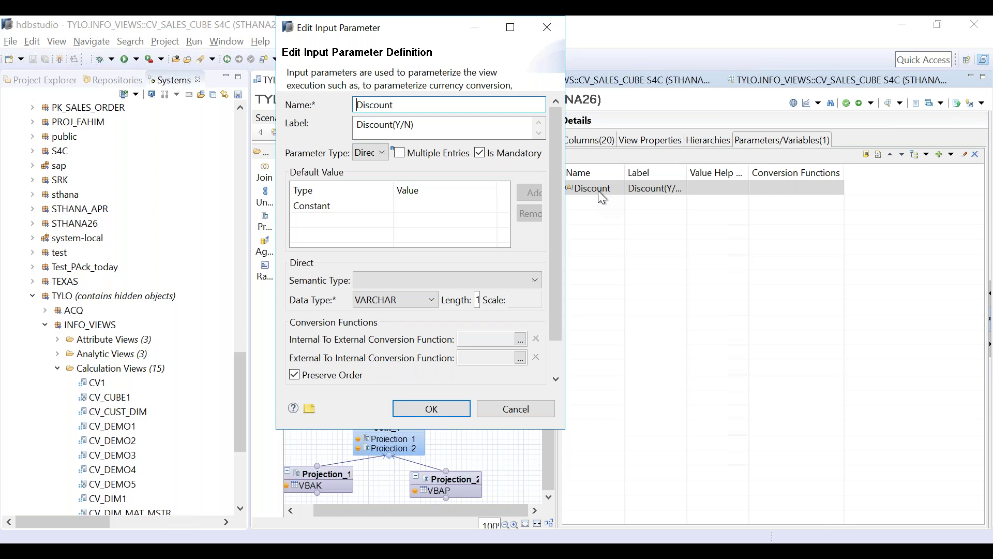
key(Escape)
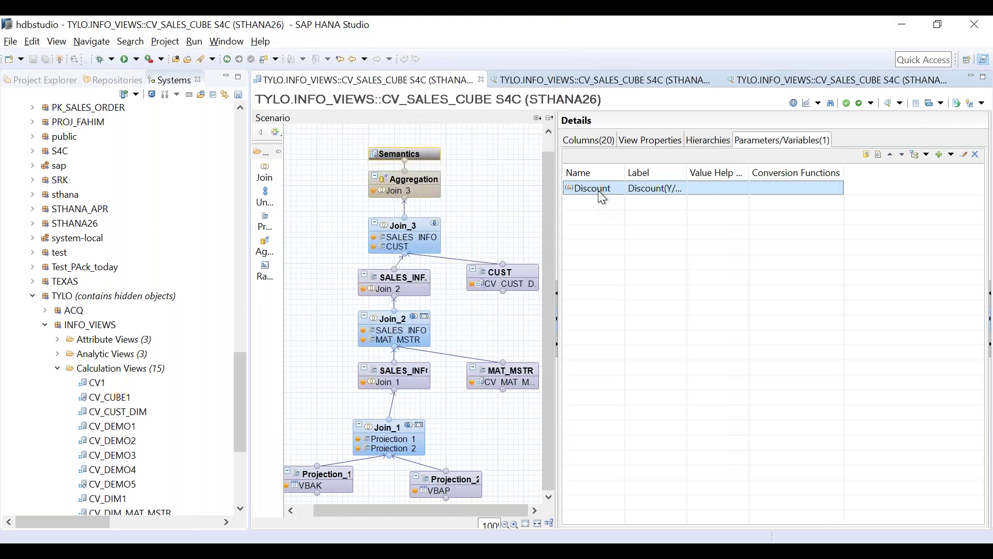
- Enlarge the Aggregation node's output area, collapse its columns and start a new calculated column
click(417, 186)
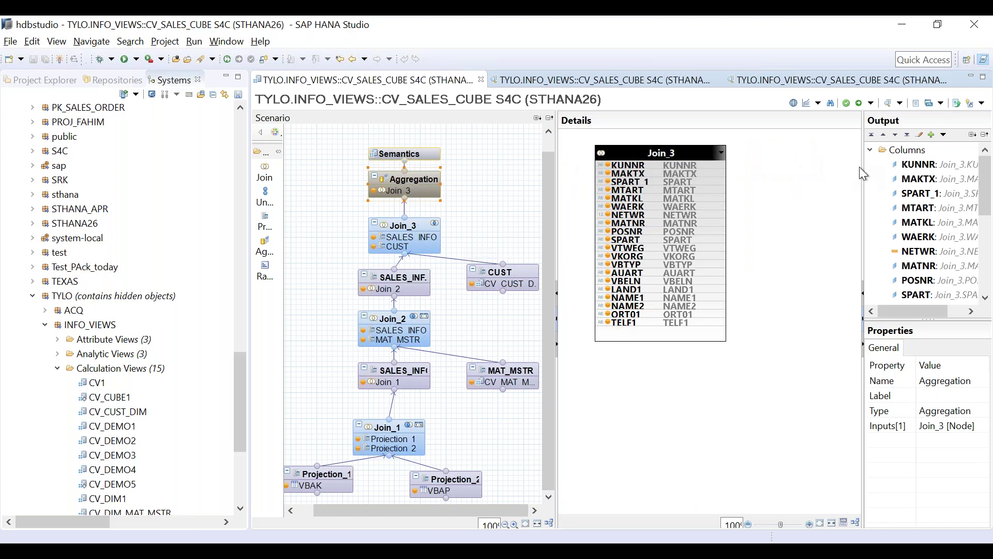
drag(862, 171, 684, 164)
click(690, 151)
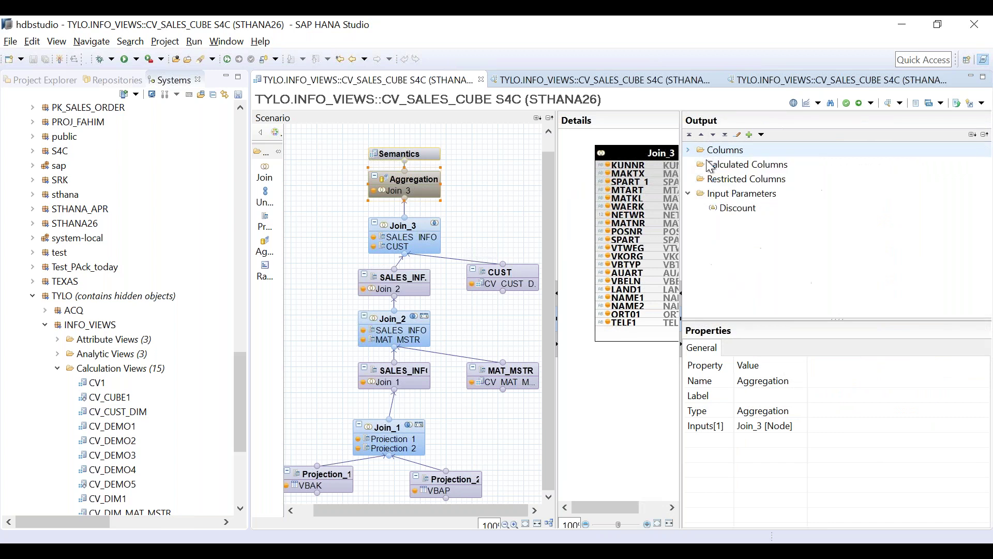
right_click(746, 166)
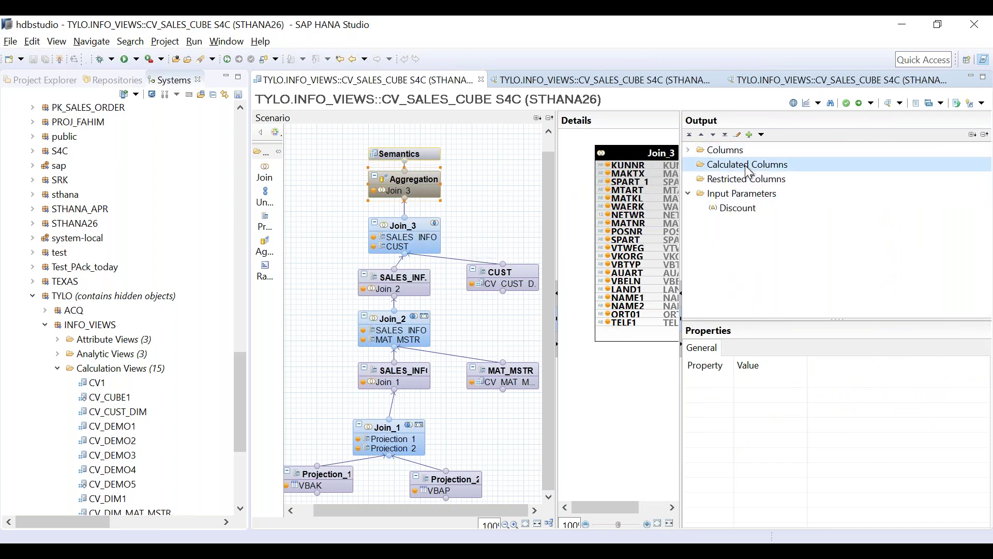
click(759, 174)
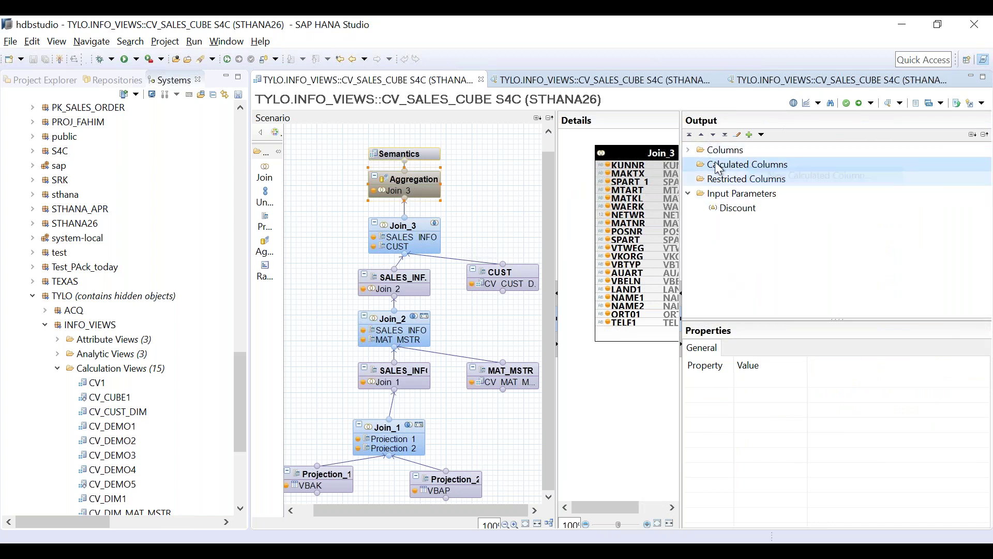
text(net_)
key(BackSpace)
key(BackSpace)
key(BackSpace)
key(BackSpace)
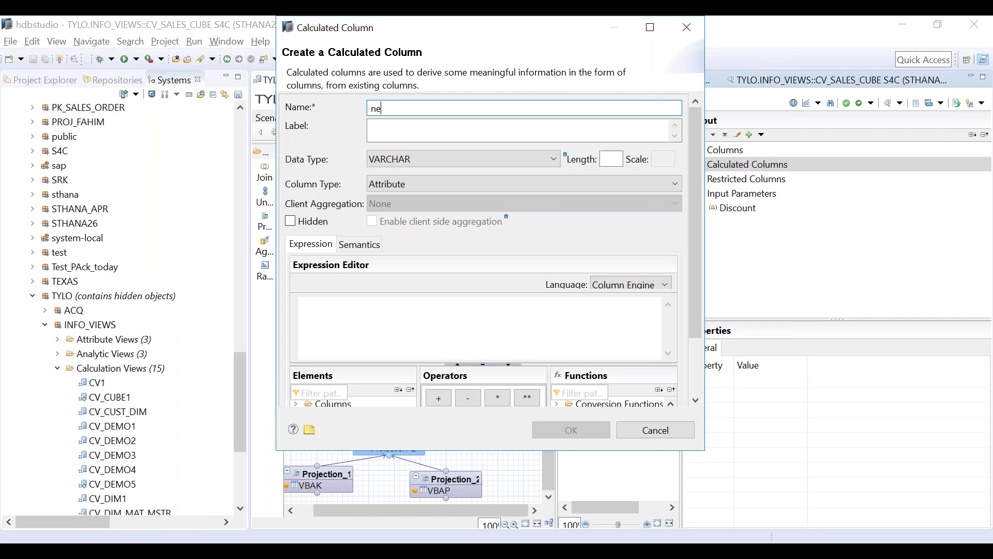
text(NET_AMT)
key(BackSpace)
key(BackSpace)
key(BackSpace)
key(BackSpace)
key(BackSpace)
key(BackSpace)
key(BackSpace)
- Name the calculated column FINAL_NET_AMT and use the same text as its label
text(FINAL))
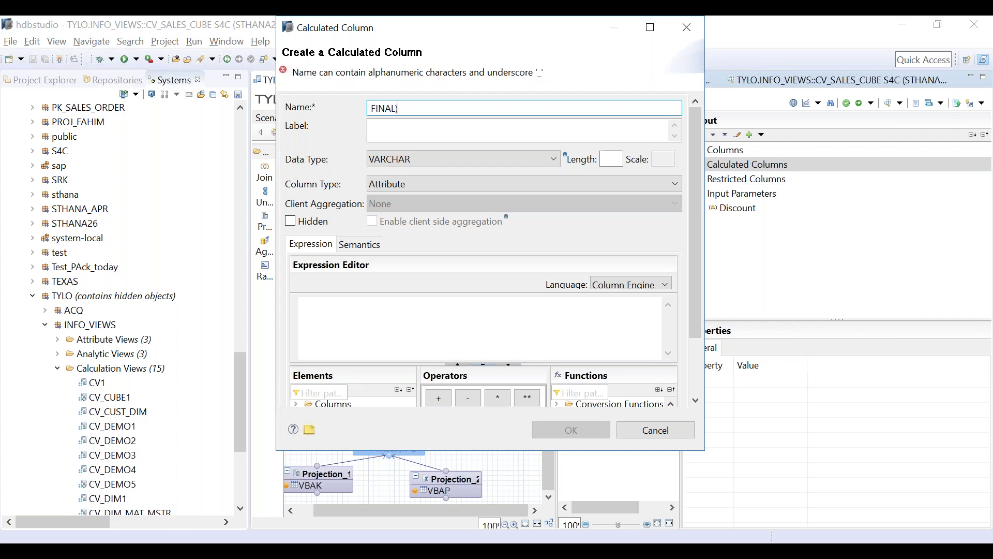
key(BackSpace)
text(_NET_AMT)
key(Tab)
- Set the calculated column's data type to DECIMAL with length 17 and scale 2
click(473, 156)
key(d)
key(Down)
key(Return)
key(Tab)
text(17)
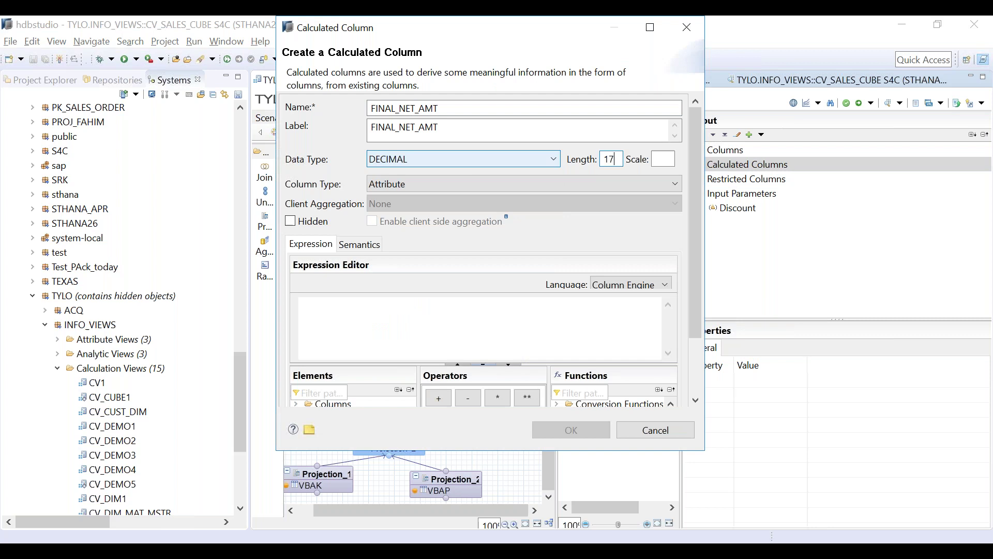
key(Tab)
text(2)
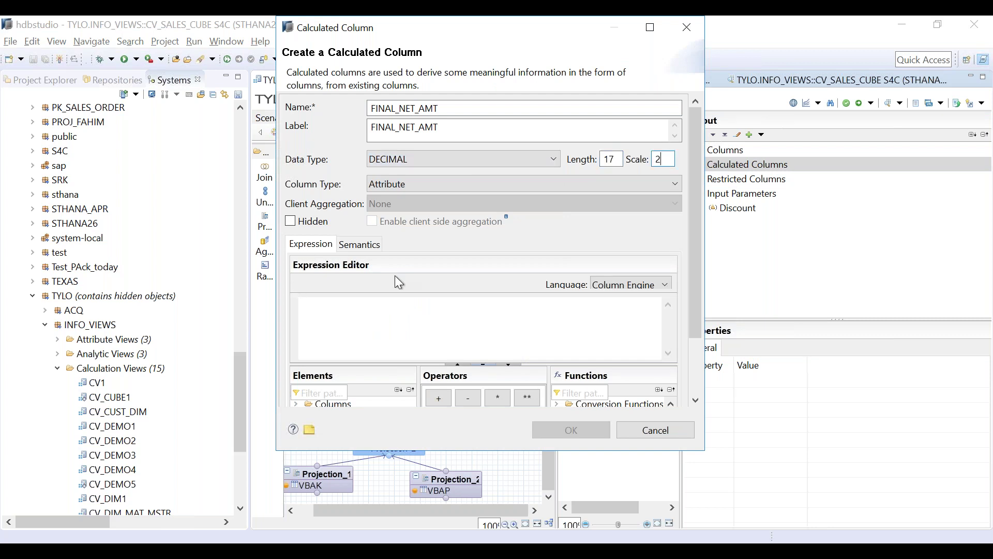
- Maximize the calculated column dialog and begin its expression with IF('$$Discount$$' = 'Y', using the Discount input parameter
click(656, 27)
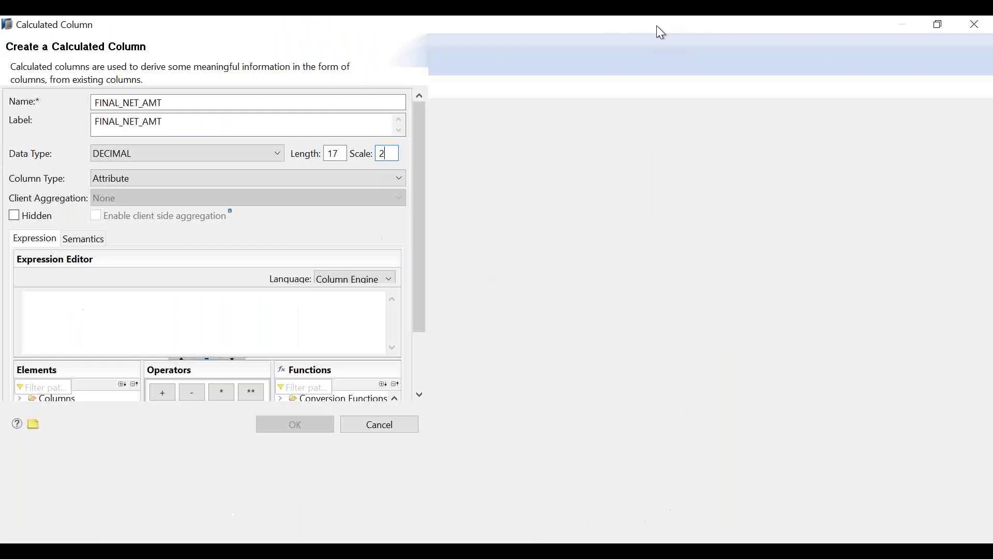
click(270, 339)
text(IF)
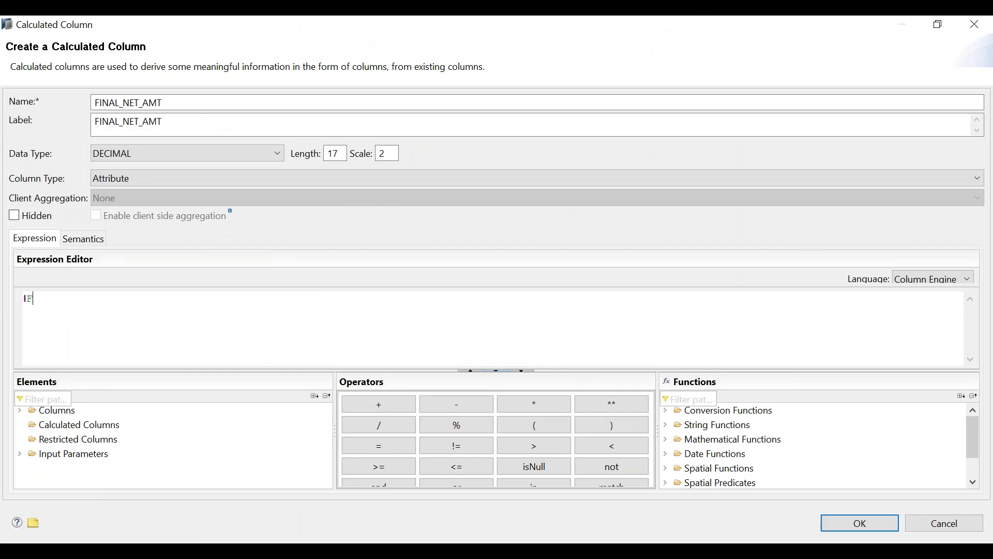
text(()
click(52, 455)
double_click(54, 456)
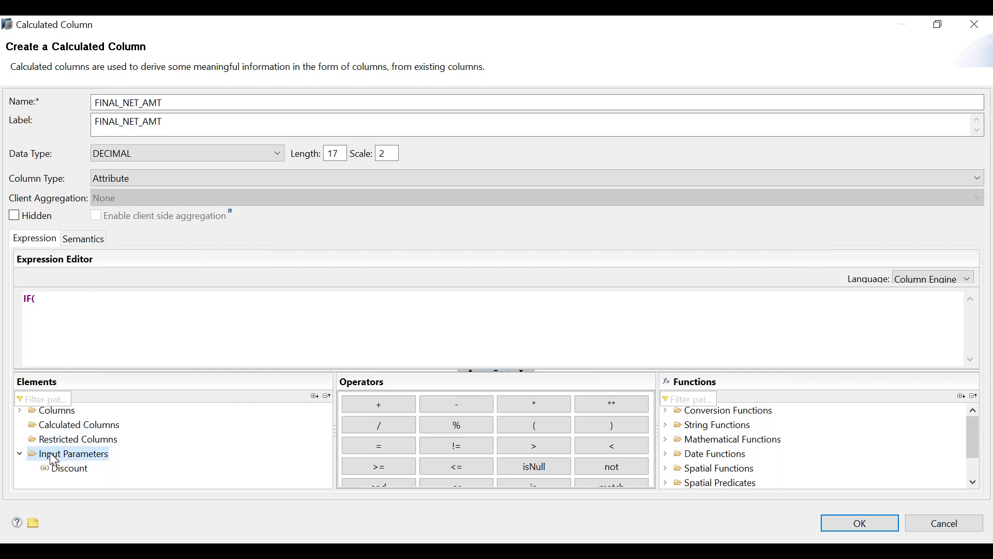
double_click(67, 469)
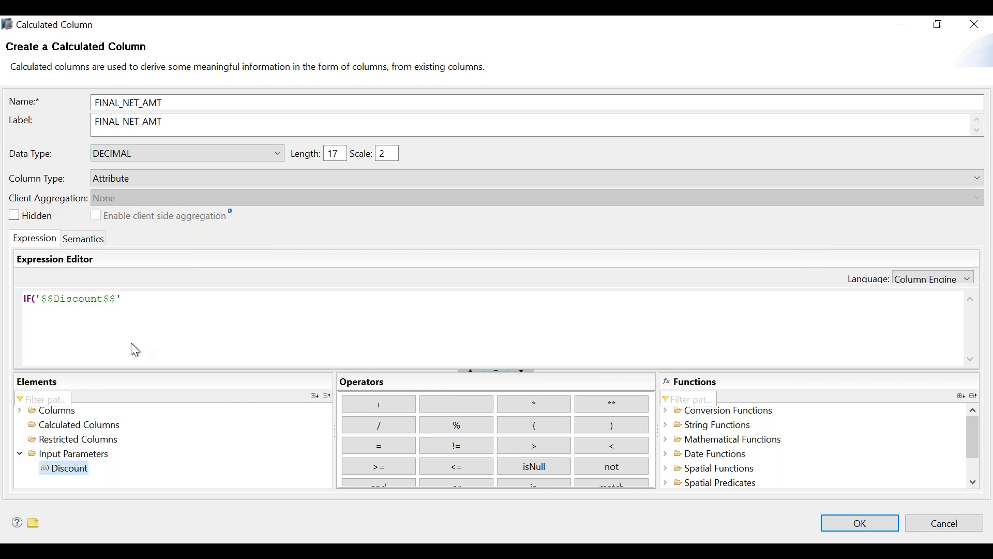
click(134, 301)
text(= 'Y',)
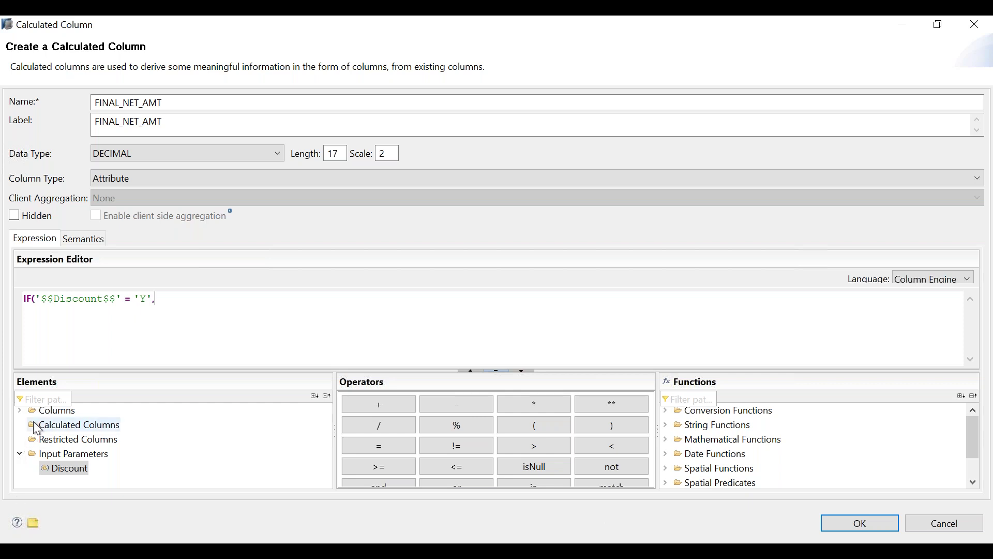
- Filter the expression elements for NET and insert the NETWR column as the start of the IF expression's true result
click(27, 399)
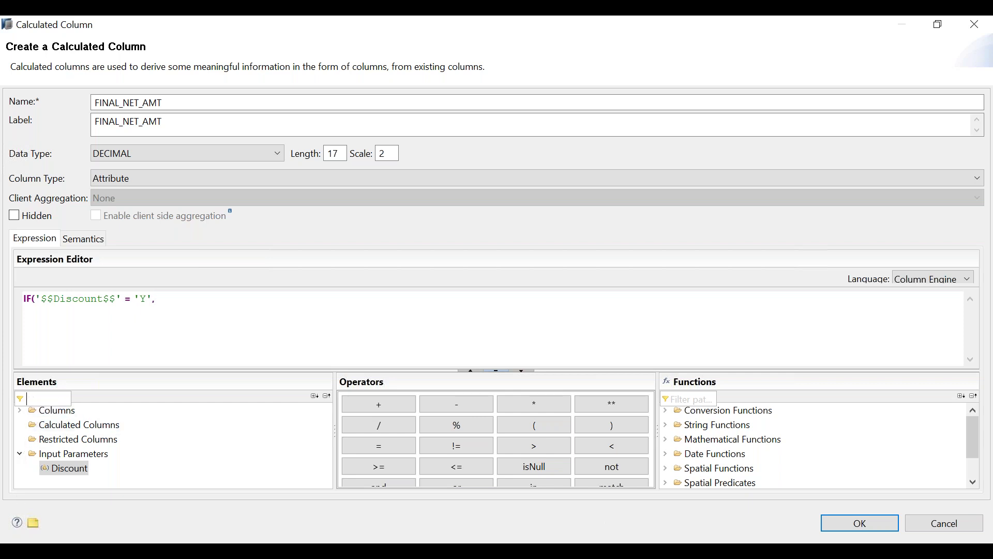
text(NET)
drag(78, 426, 203, 313)
text(* .10)
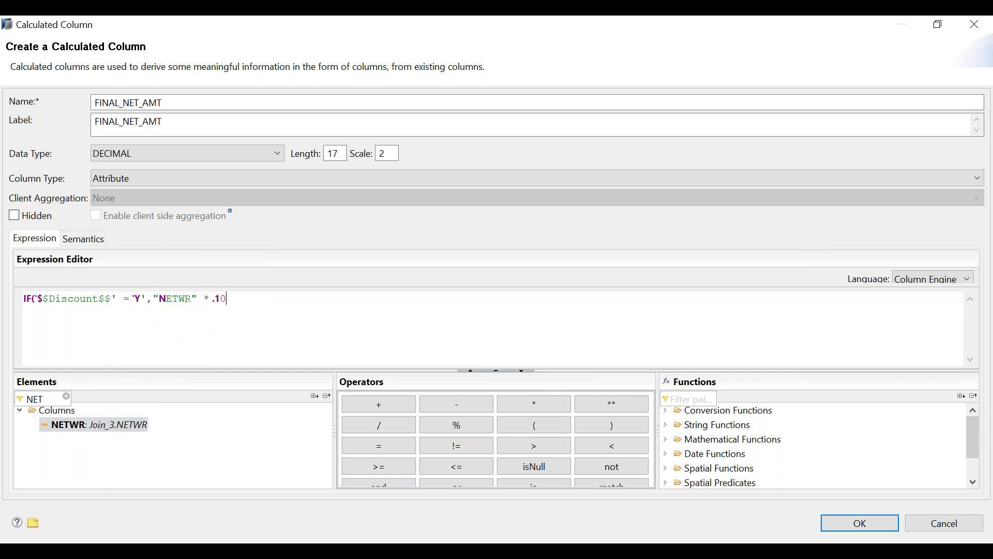
key(BackSpace)
key(BackSpace)
key(BackSpace)
key(BackSpace)
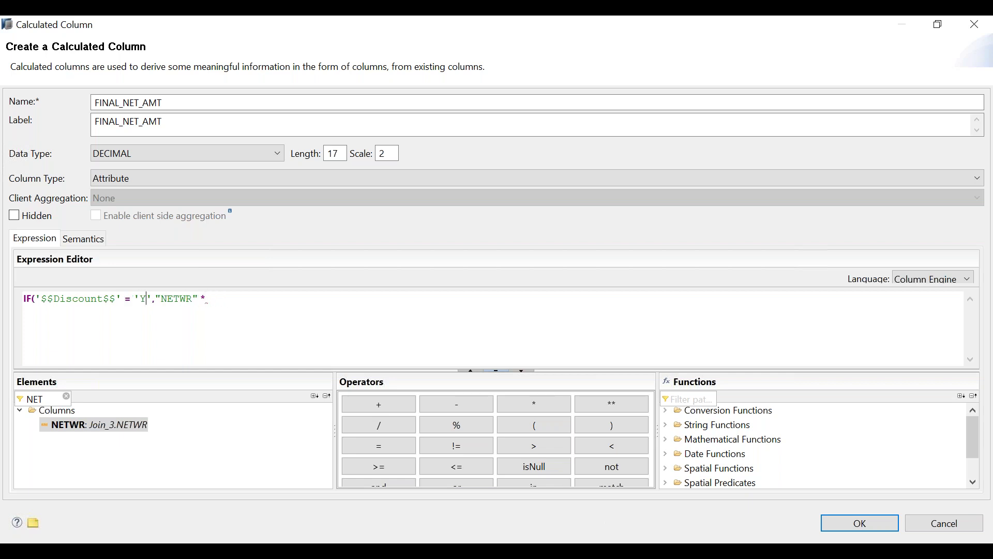
key(BackSpace)
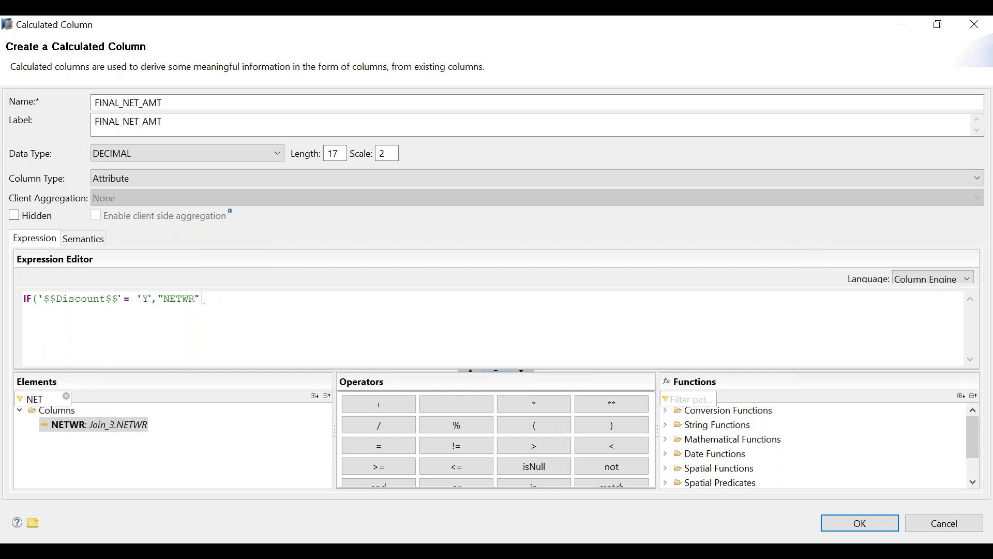
- Extend the true result with - ("NETWR" * 0.10) so a 10 percent discount is subtracted from the net value
text(- ()
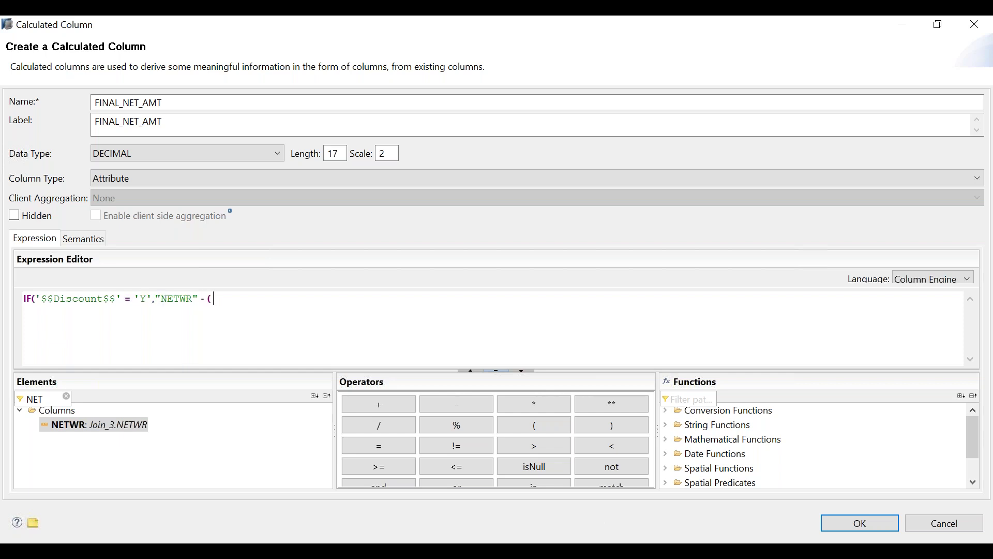
double_click(72, 426)
click(299, 300)
text(*.1)
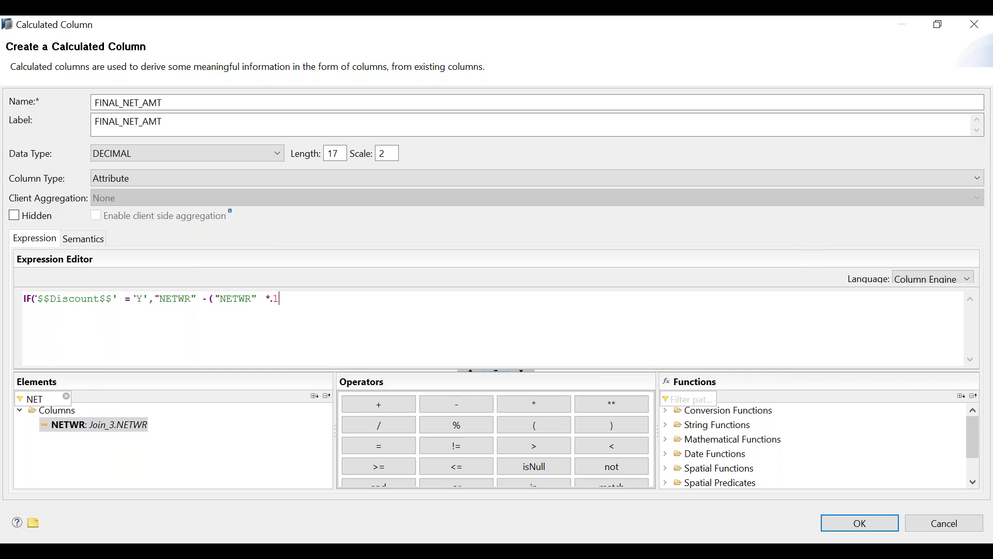
key(BackSpace)
key(BackSpace)
text(0.10))
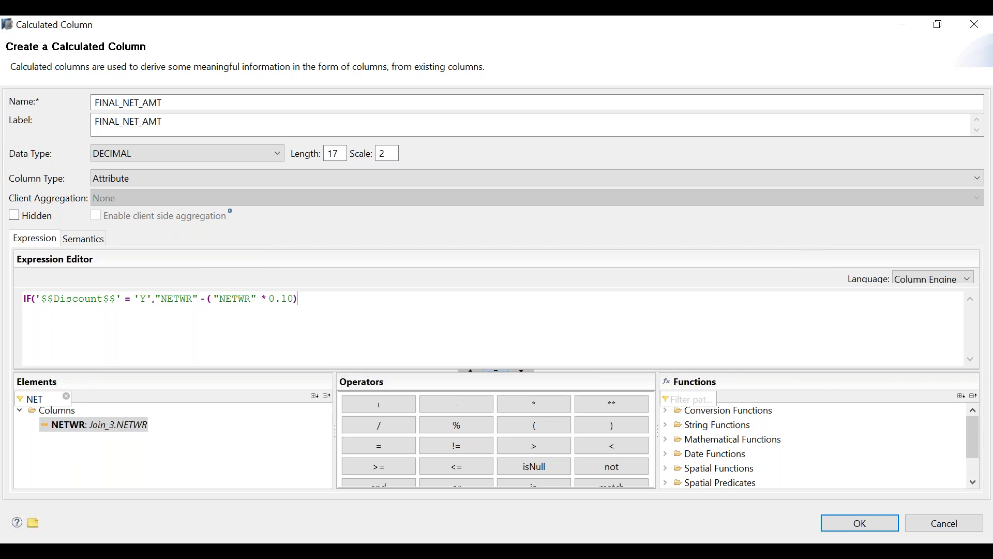
- Add the plain "NETWR" column as the IF expression's false result and close the expression's parenthesis
text(,)
click(87, 426)
double_click(87, 427)
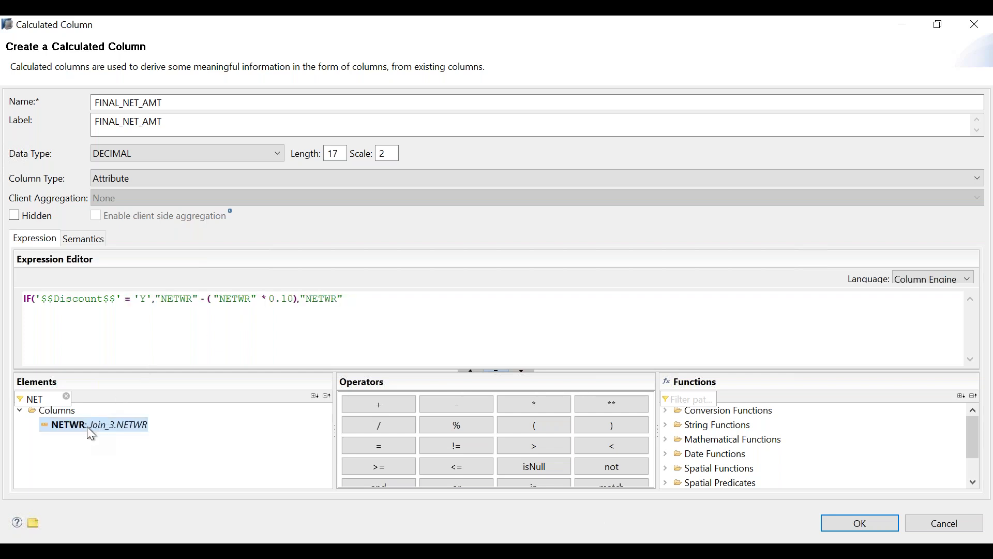
click(394, 295)
text())
- Review the finished expression's Discount condition, its discounted NETWR result and its undiscounted alternative
drag(36, 299, 299, 300)
click(154, 299)
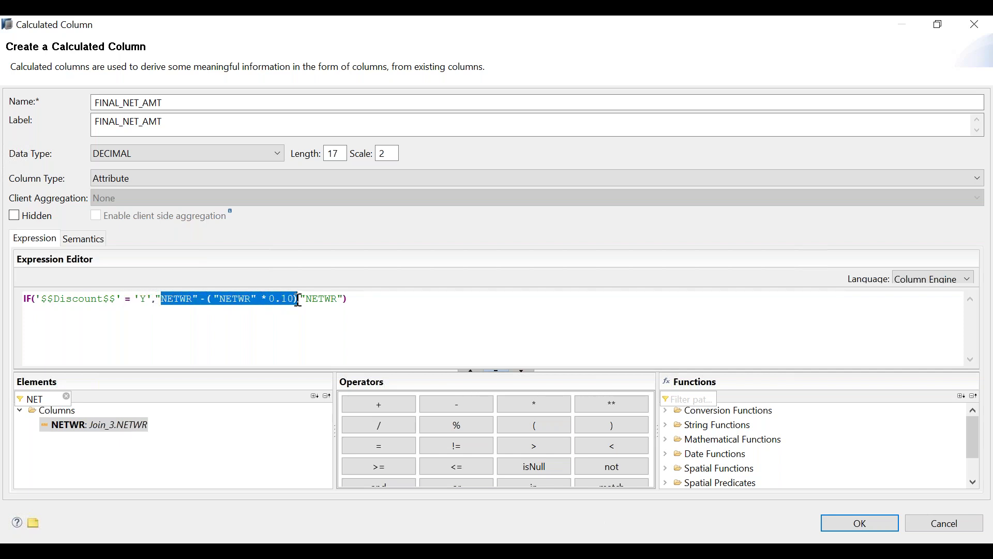
click(298, 300)
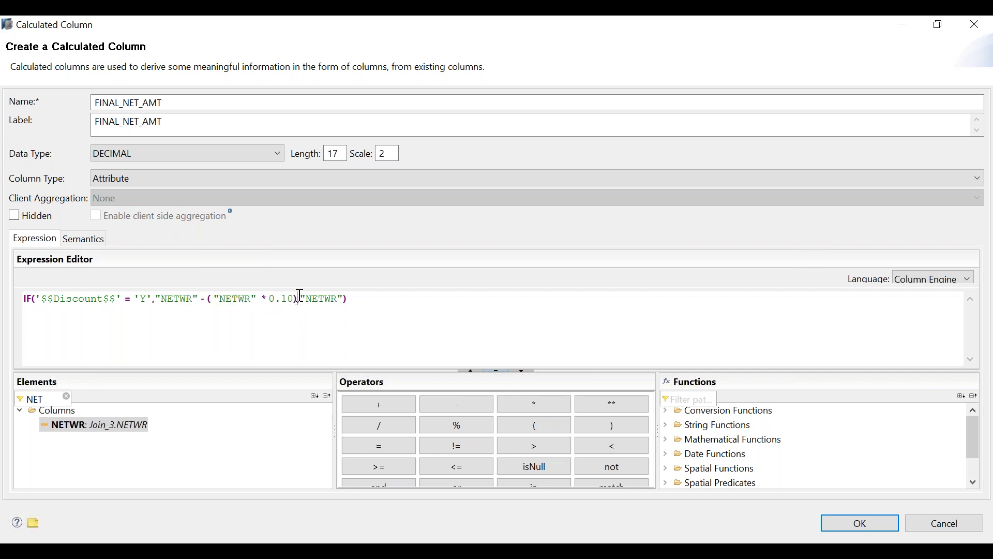
drag(302, 299, 344, 298)
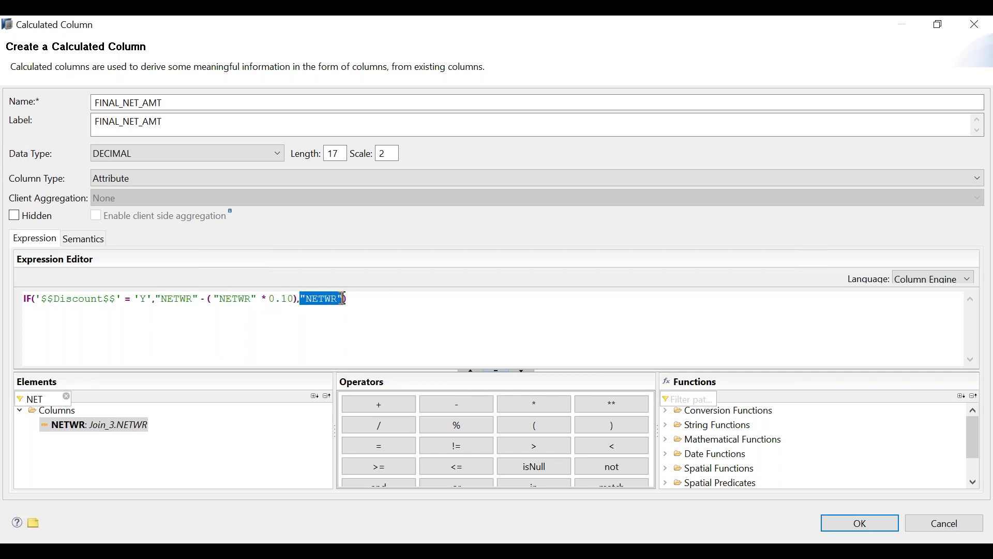
click(156, 299)
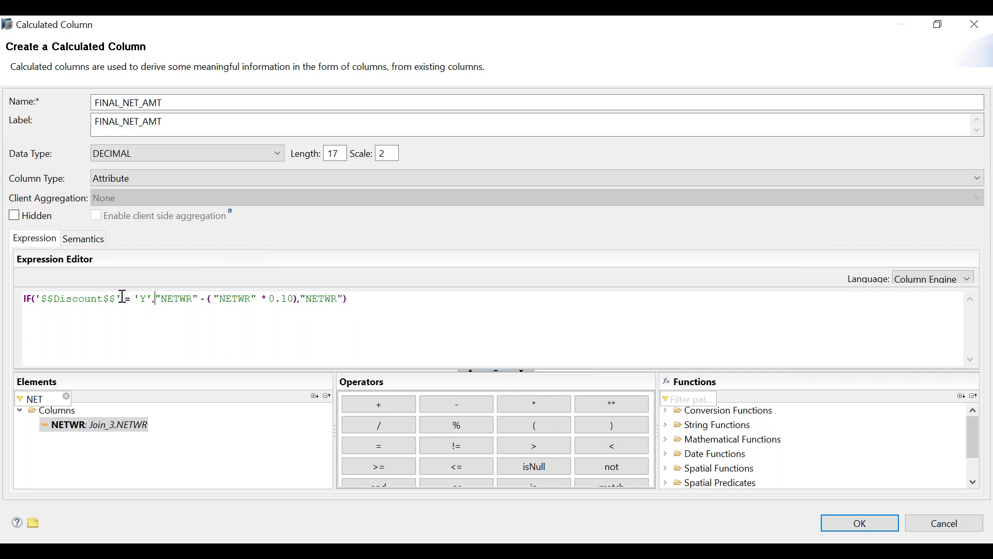
click(147, 302)
double_click(147, 303)
click(159, 299)
drag(159, 299, 298, 299)
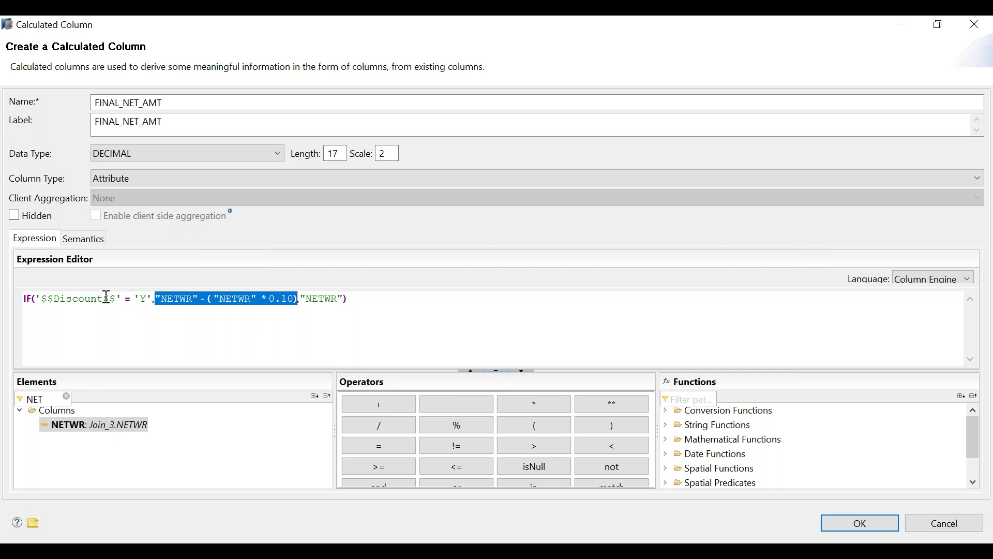
click(141, 298)
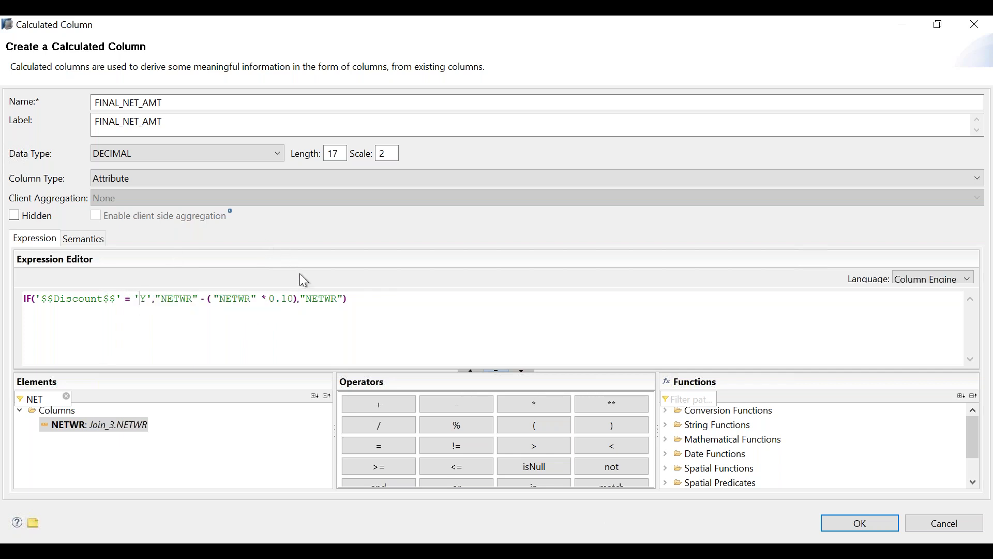
drag(300, 298, 343, 296)
click(343, 296)
- Confirm the FINAL_NET_AMT calculated column and activate the CV_SALES_CUBE view
click(831, 516)
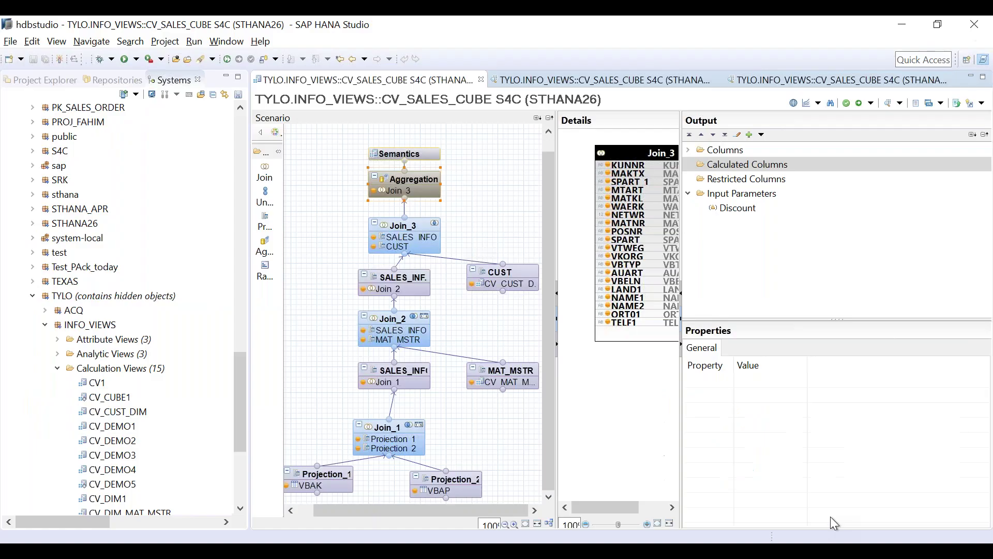
click(860, 107)
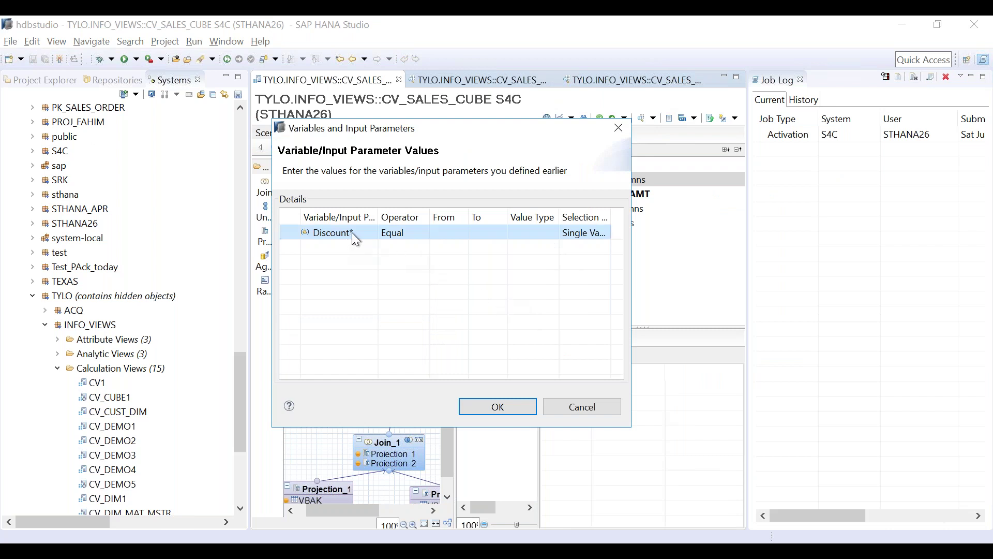
- Try the data preview without a Discount value, then run it with Discount set to Y, show the raw data and close the job log
click(498, 407)
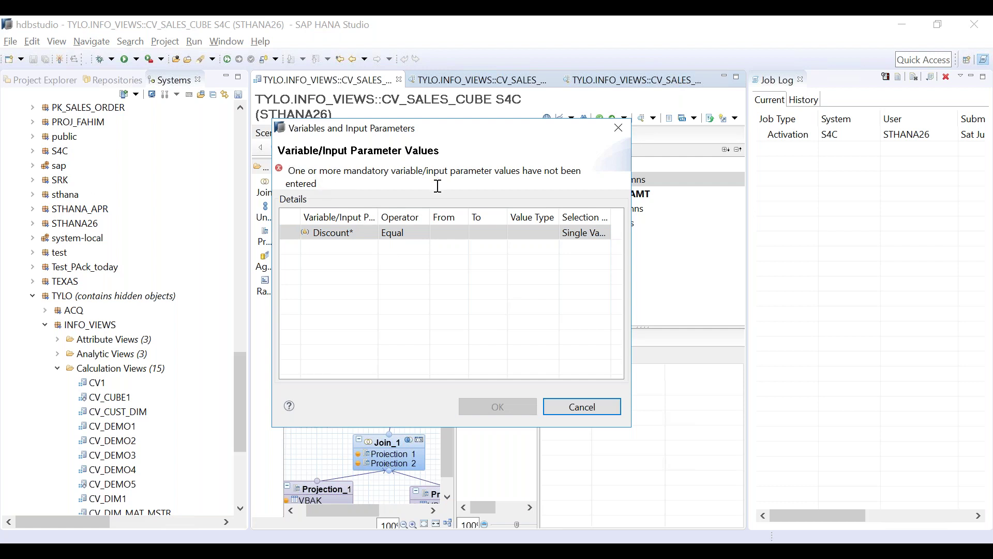
click(446, 233)
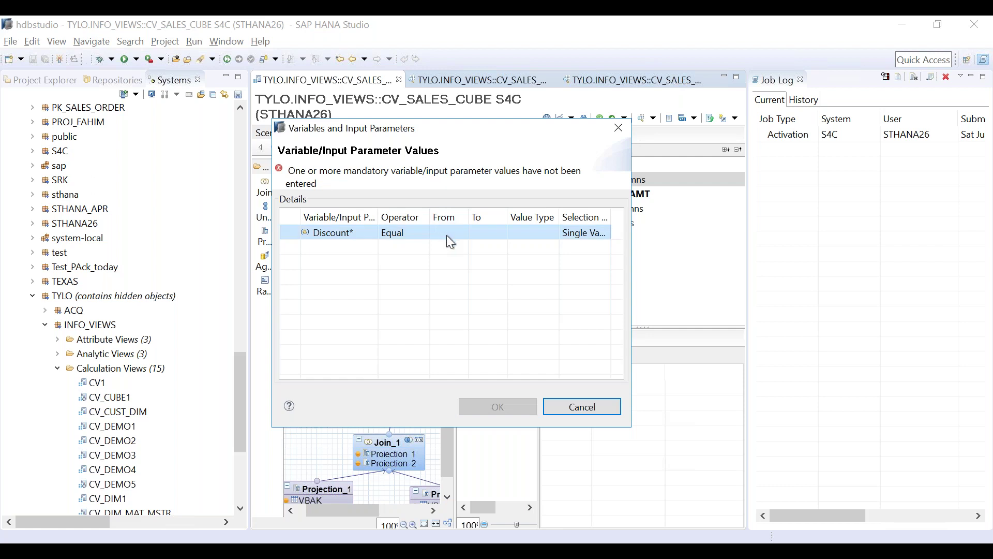
text(Y)
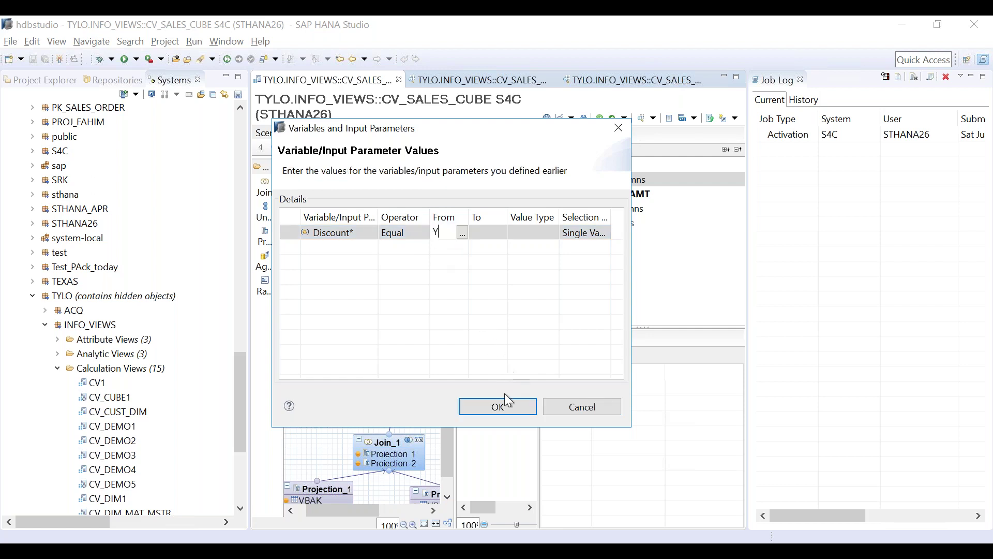
click(506, 406)
click(423, 103)
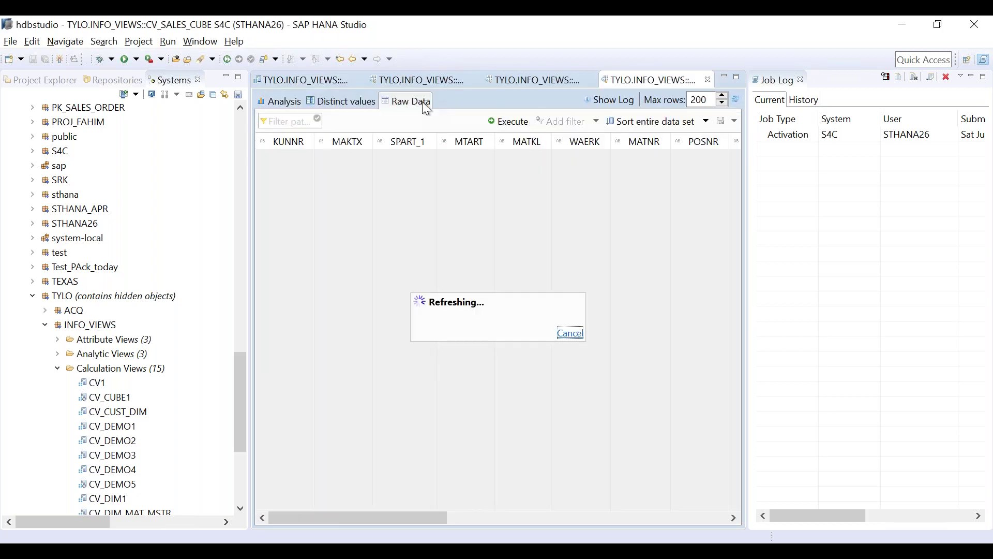
click(800, 80)
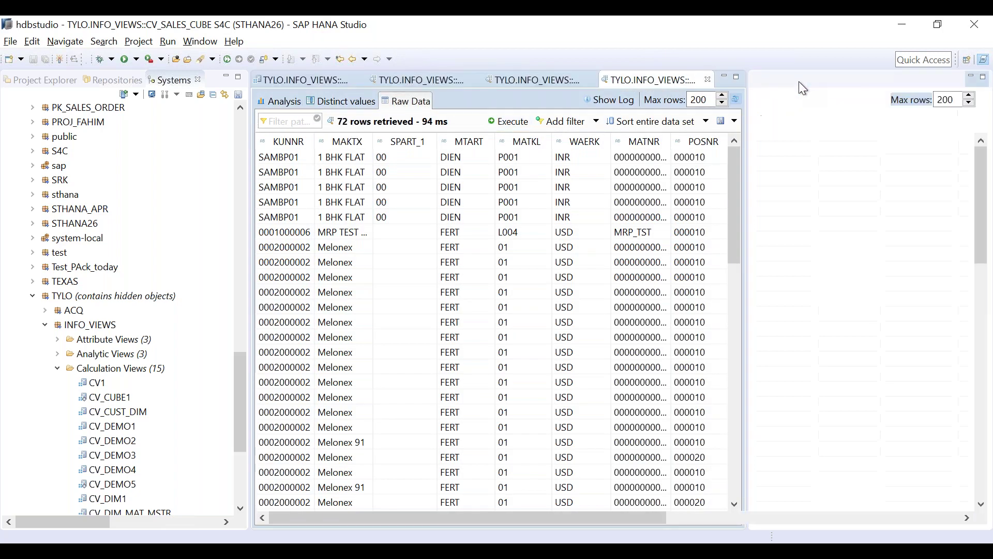
- Compare the FINAL_NET_AMT values with NETWR in the raw data for Discount Y, and close the preview
click(735, 515)
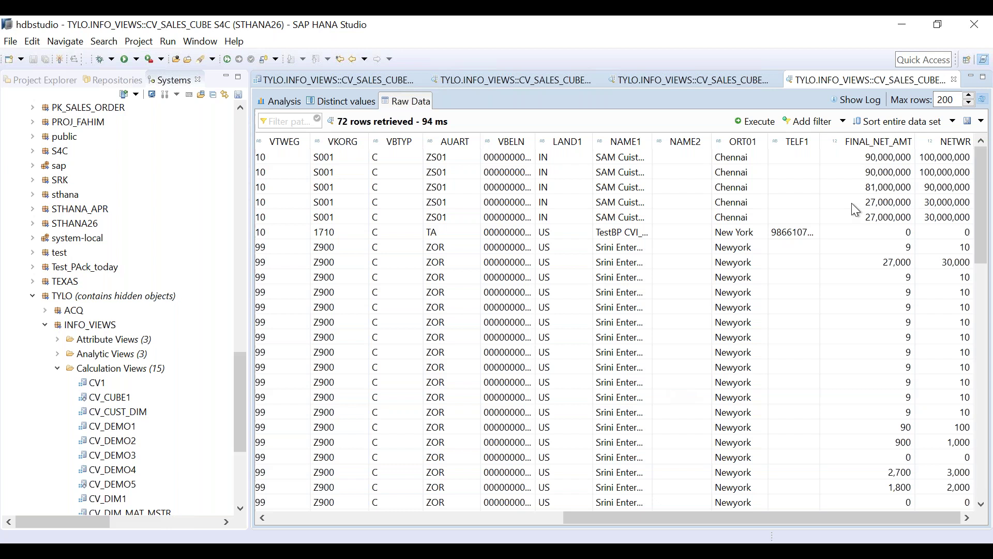
click(937, 162)
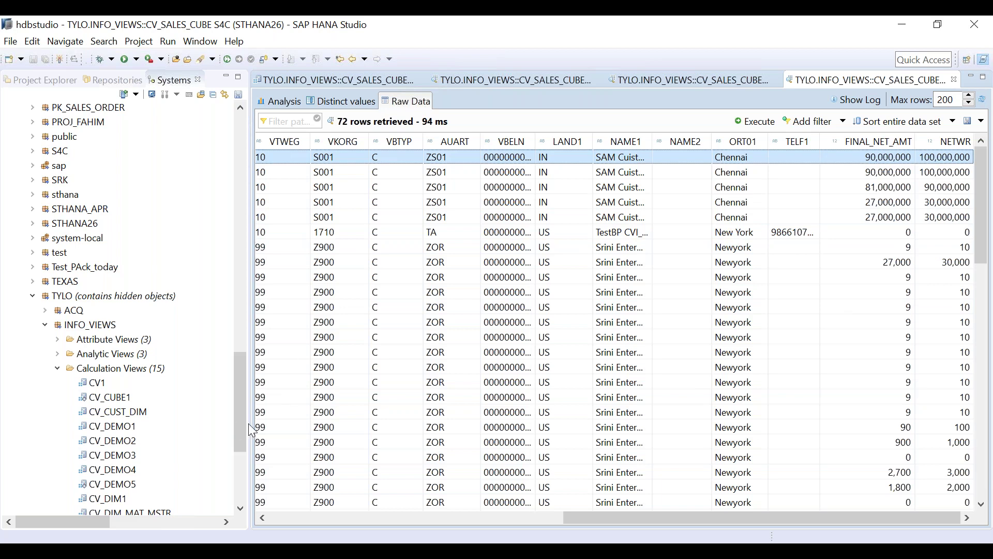
mouse_move(942, 127)
mouse_down()
mouse_move(927, 191)
mouse_move(969, 148)
mouse_up()
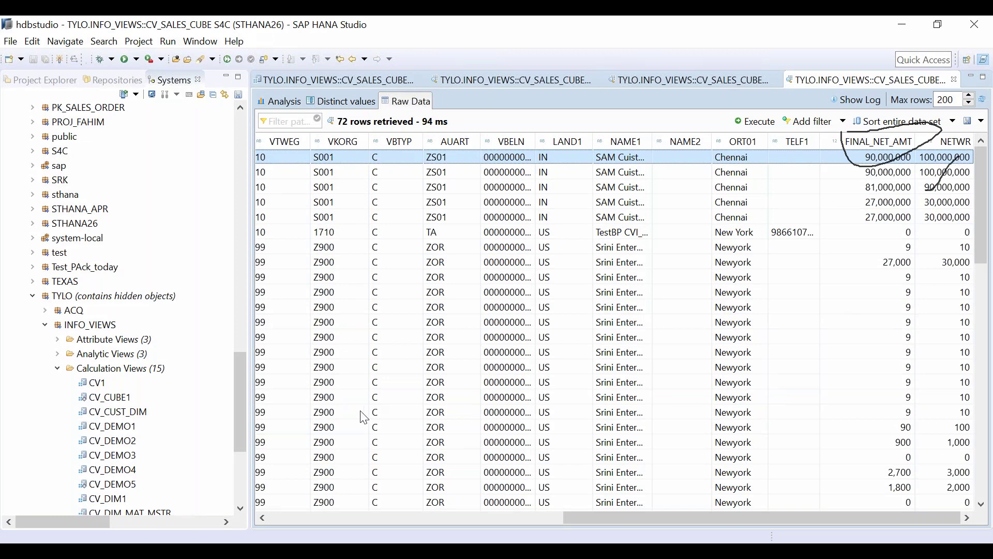
key(e)
mouse_move(937, 136)
mouse_down()
mouse_move(983, 130)
mouse_move(934, 135)
mouse_up()
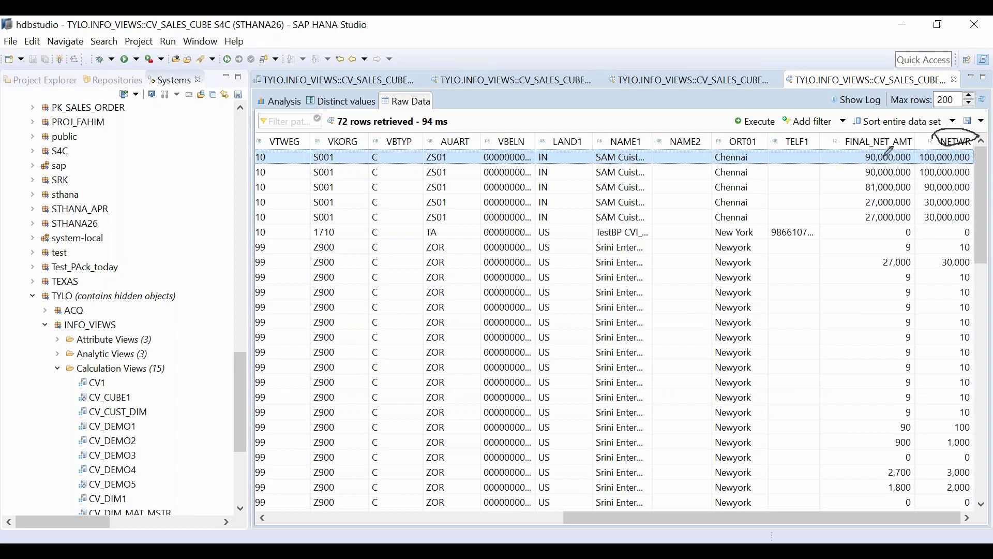
mouse_move(843, 138)
mouse_down()
mouse_move(874, 150)
mouse_move(913, 132)
mouse_move(834, 128)
mouse_move(831, 137)
mouse_up()
drag(845, 196, 875, 170)
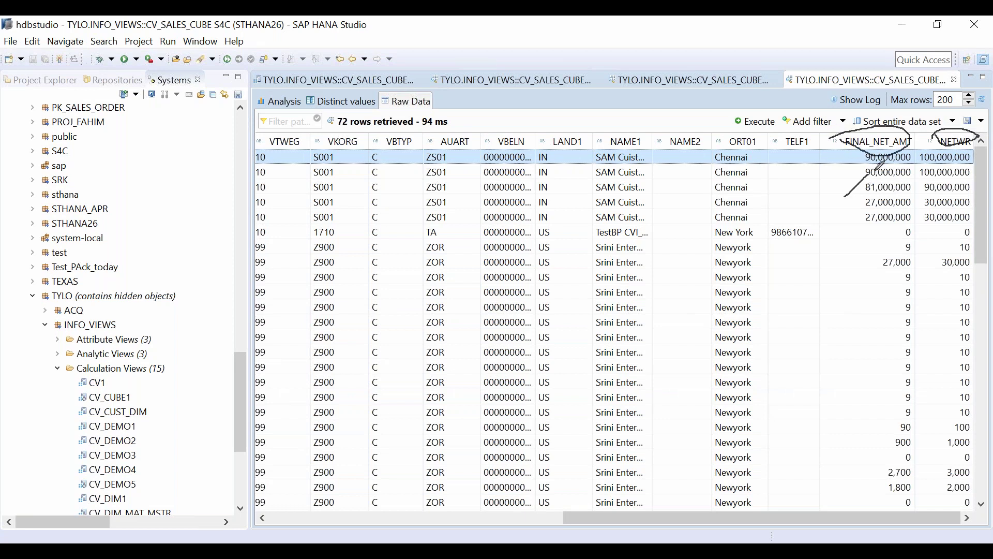
drag(856, 221, 875, 207)
drag(839, 264, 906, 223)
drag(873, 332, 885, 320)
drag(839, 424, 912, 379)
drag(866, 476, 907, 444)
drag(887, 489, 895, 478)
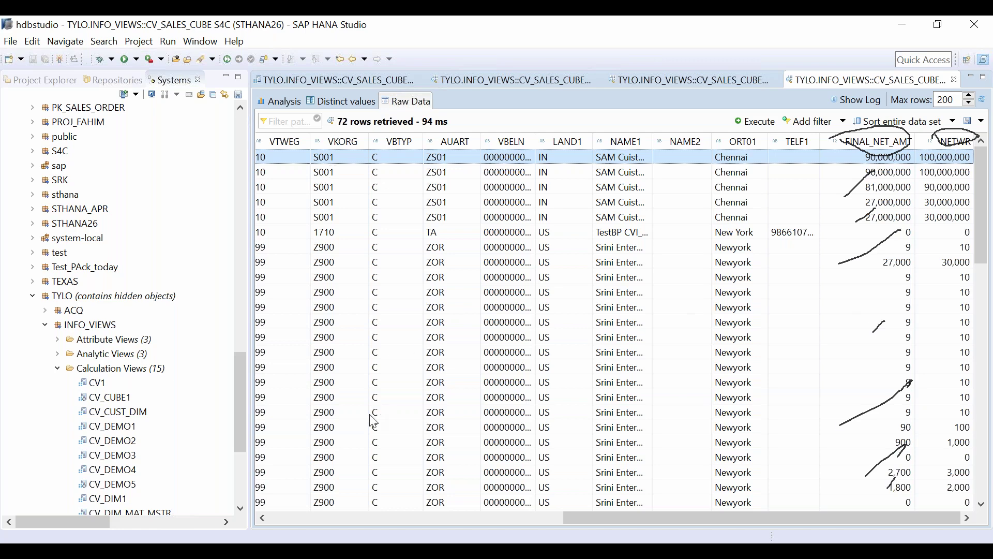
key(Escape)
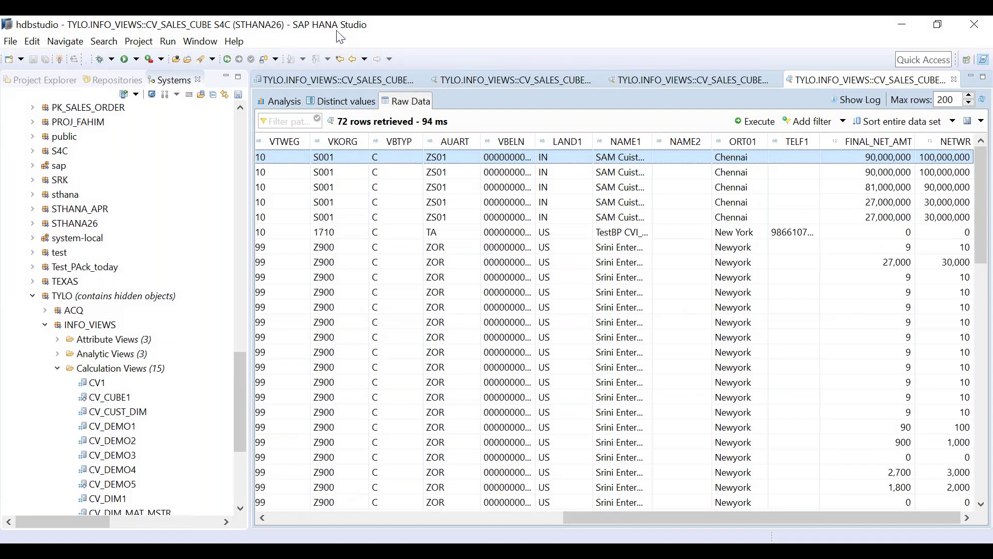
click(954, 79)
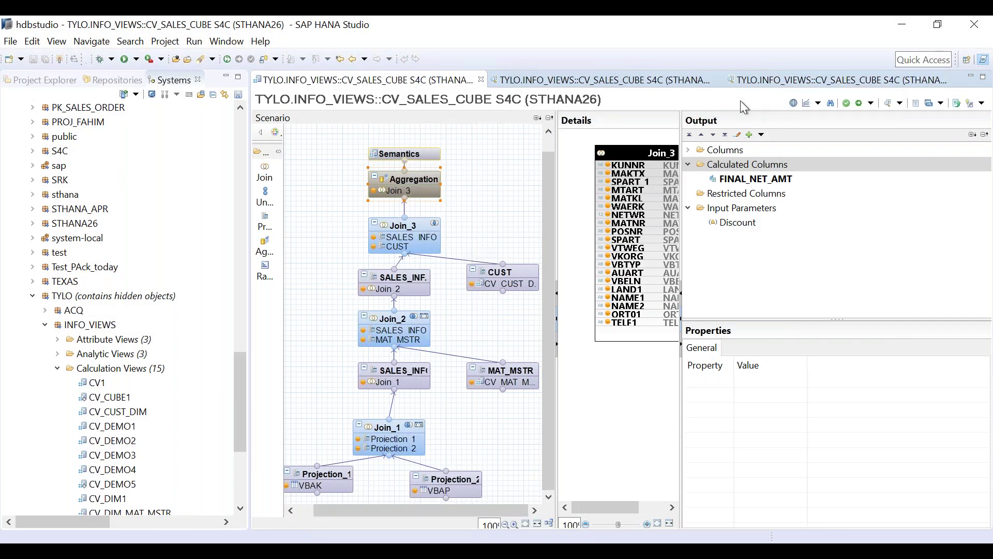
- Preview CV_SALES_CUBE's raw data with the Discount parameter set to N
click(883, 110)
click(445, 228)
text(N)
click(476, 399)
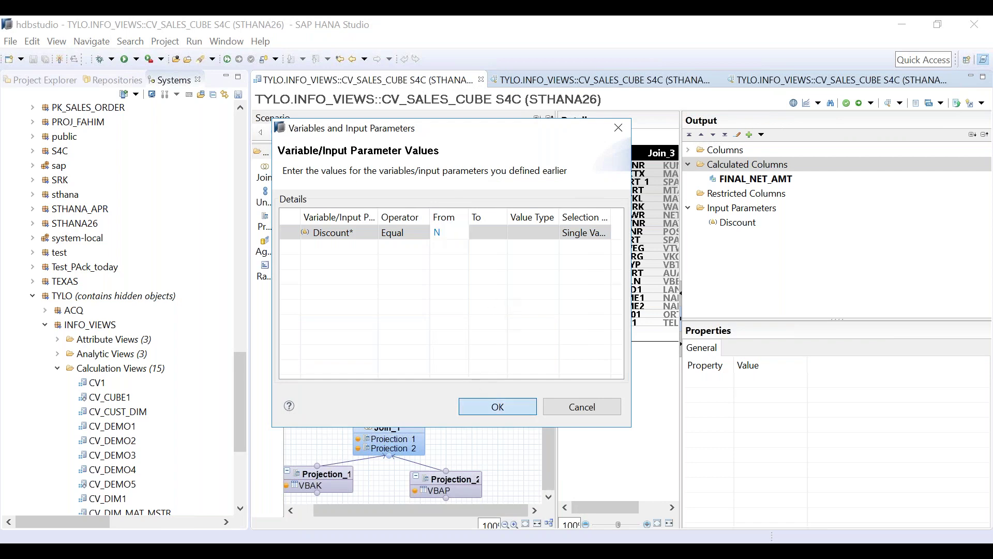
click(401, 101)
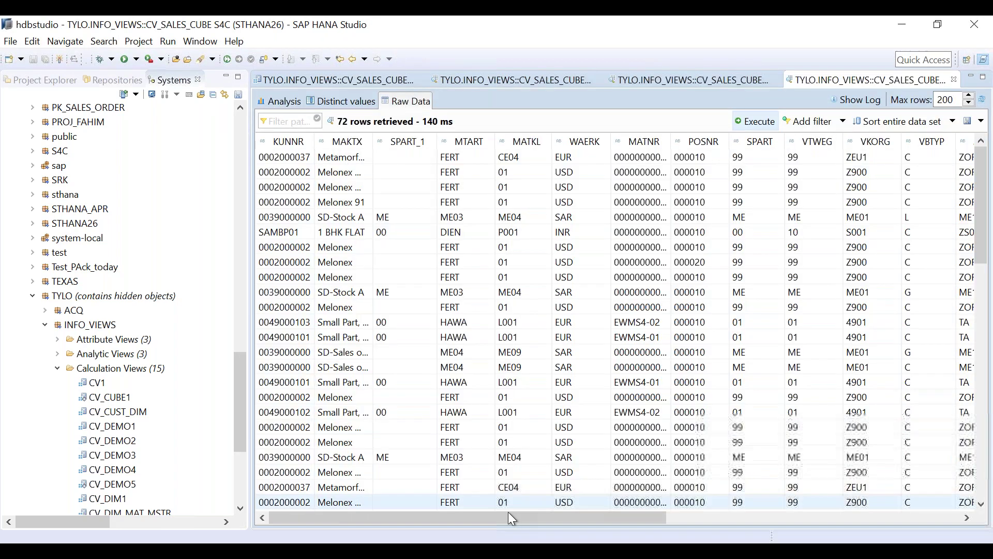
- Compare the FINAL_NET_AMT values with NETWR in the raw data for Discount N, and close the preview
click(891, 519)
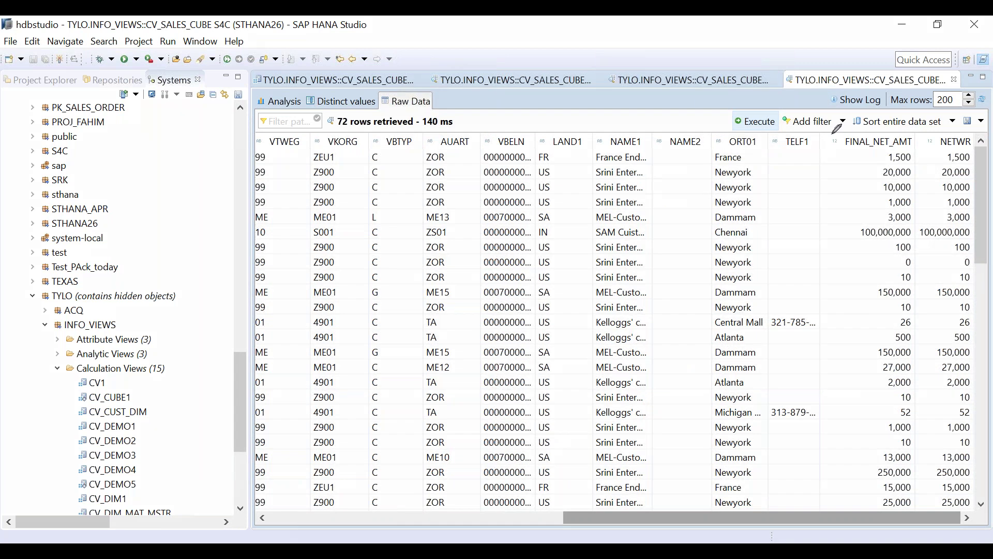
mouse_move(831, 135)
mouse_down()
mouse_move(929, 150)
mouse_move(956, 110)
mouse_move(976, 142)
mouse_move(865, 130)
mouse_move(843, 202)
mouse_move(955, 194)
mouse_move(897, 239)
mouse_move(911, 272)
mouse_move(980, 292)
mouse_move(890, 341)
mouse_move(966, 367)
mouse_move(900, 399)
mouse_move(876, 443)
mouse_move(956, 454)
mouse_move(868, 462)
mouse_up()
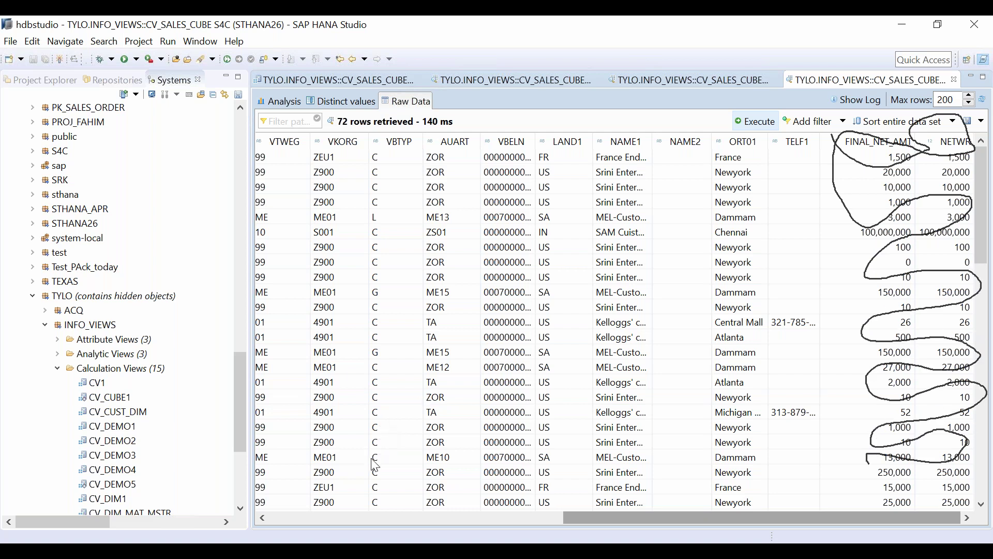
key(Escape)
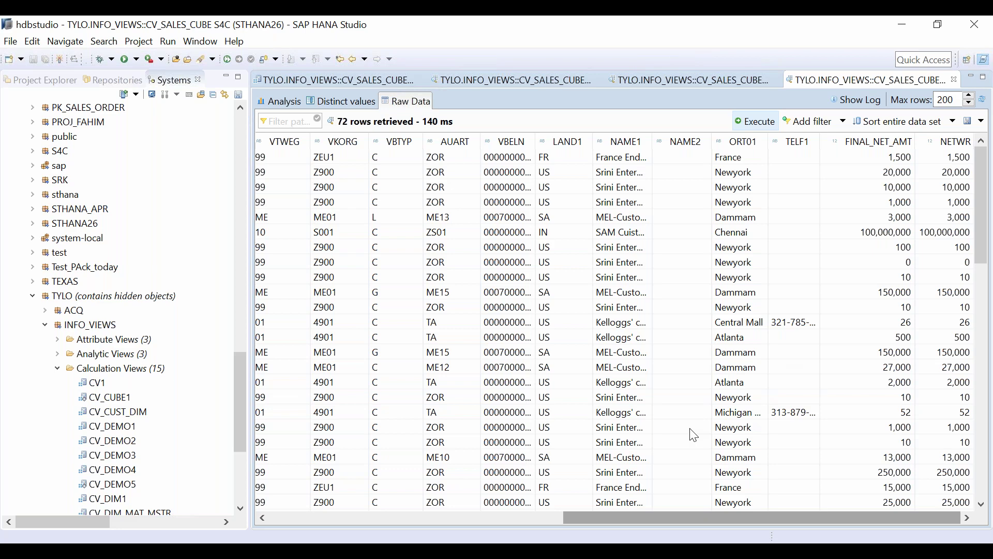
click(956, 78)
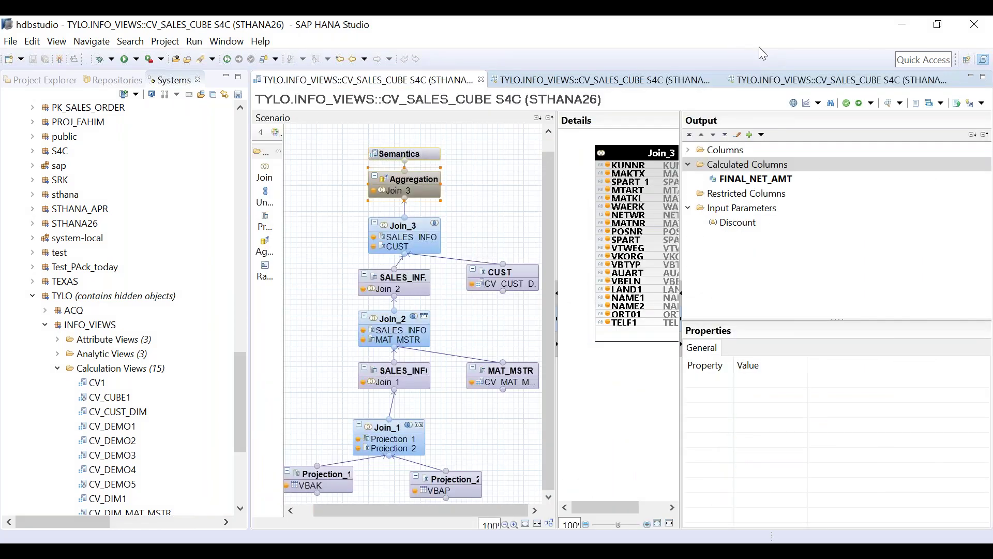
- Close the two leftover data previews of CV_SALES_CUBE, keeping only the view's editor open
click(937, 82)
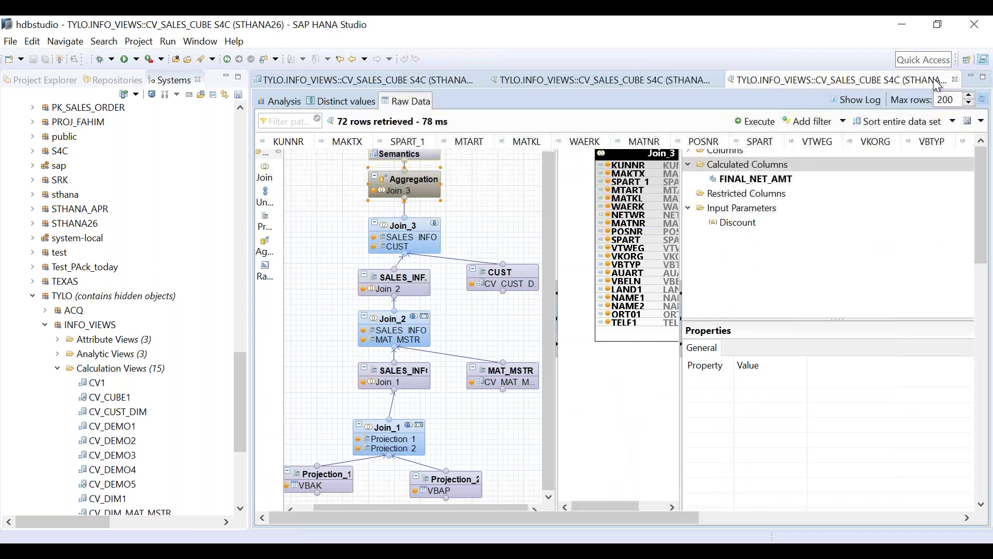
click(954, 79)
click(701, 80)
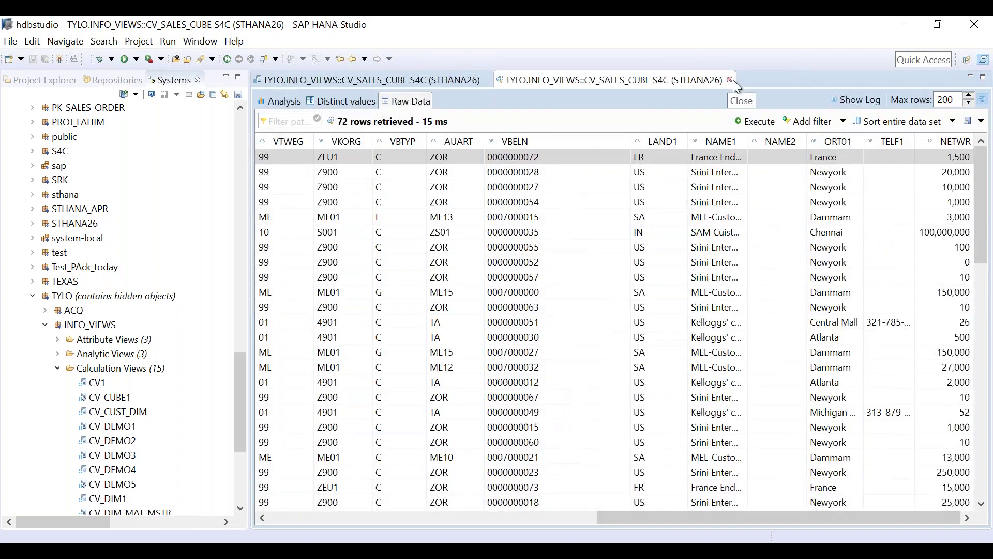
click(730, 80)
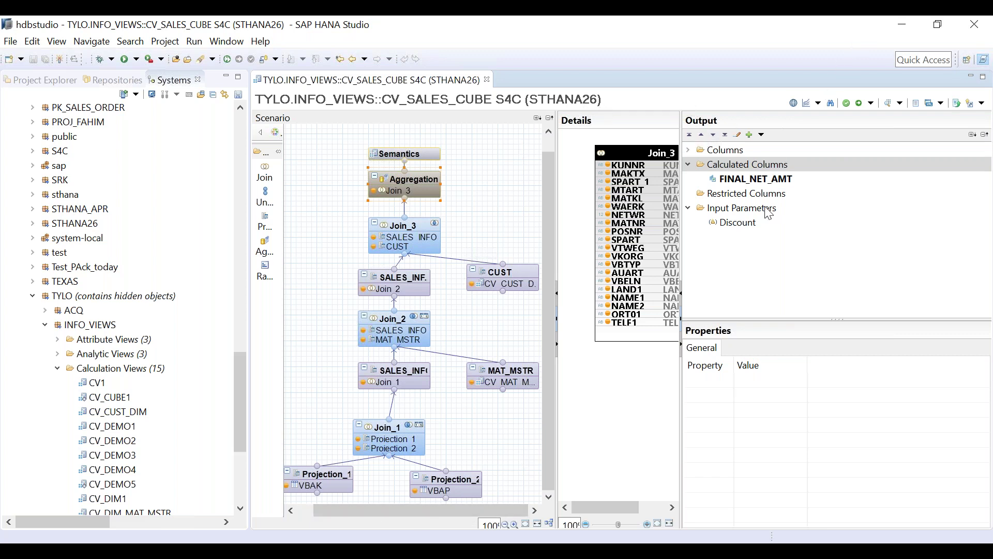
- Preview CV_SALES_CUBE's data with the Discount parameter set to Y and show the raw data
click(888, 103)
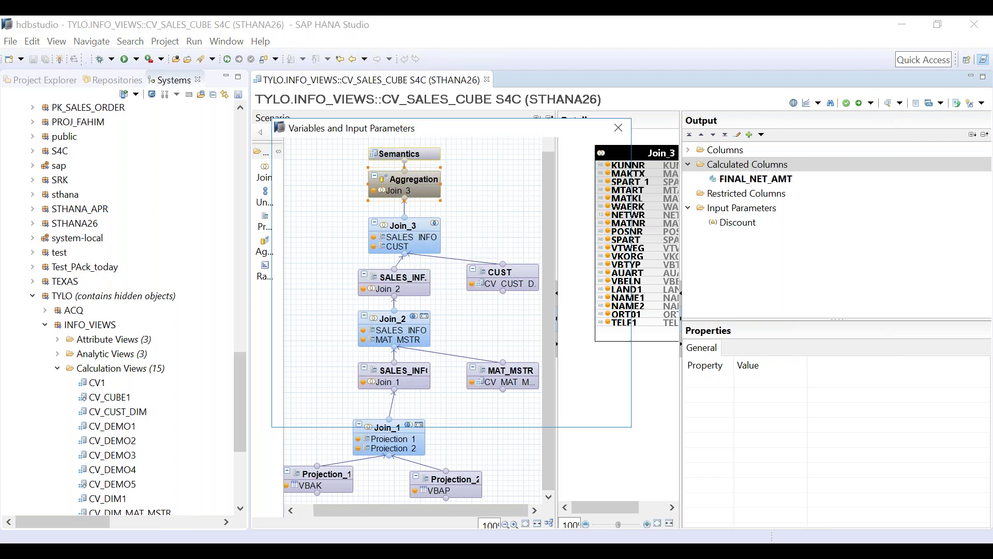
click(582, 409)
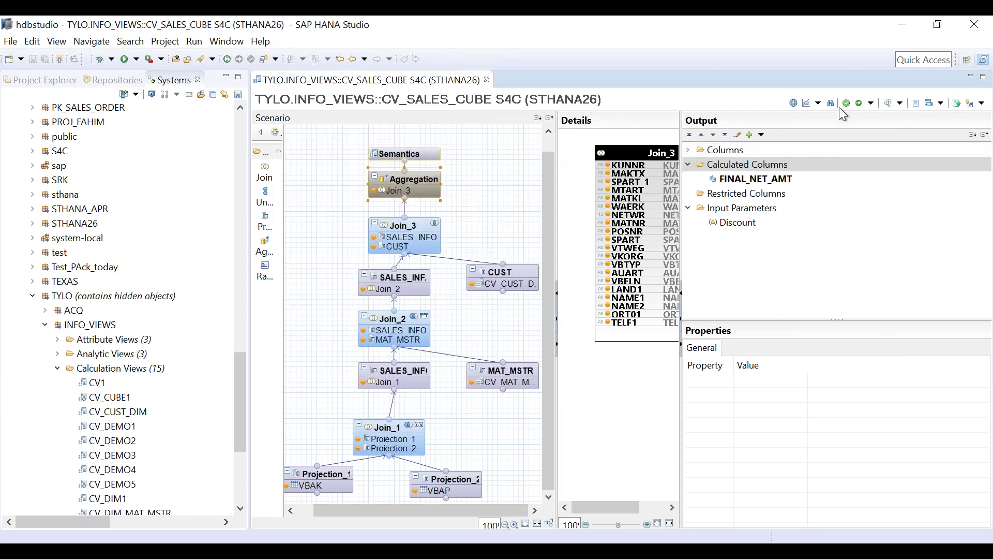
click(888, 103)
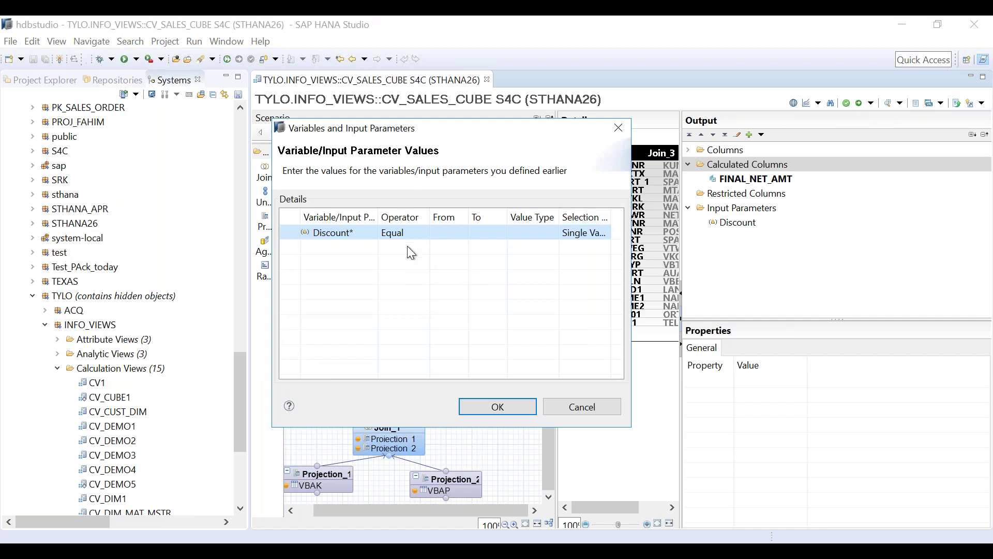
click(449, 237)
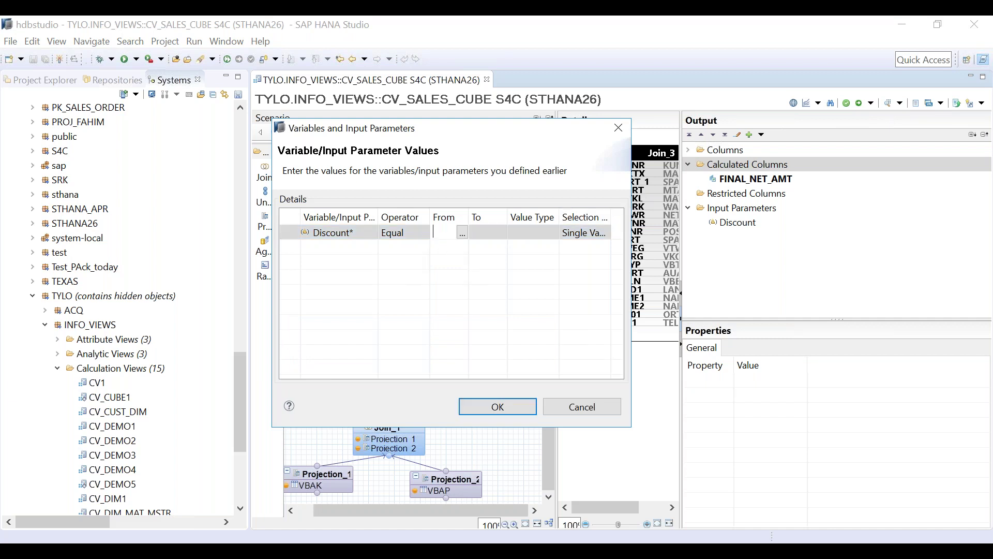
text(Y)
click(498, 406)
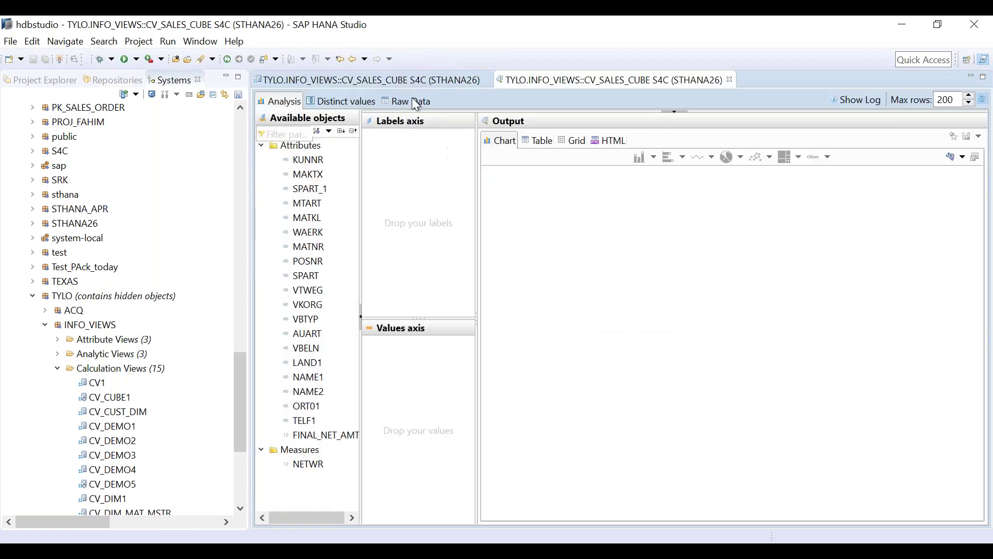
click(416, 103)
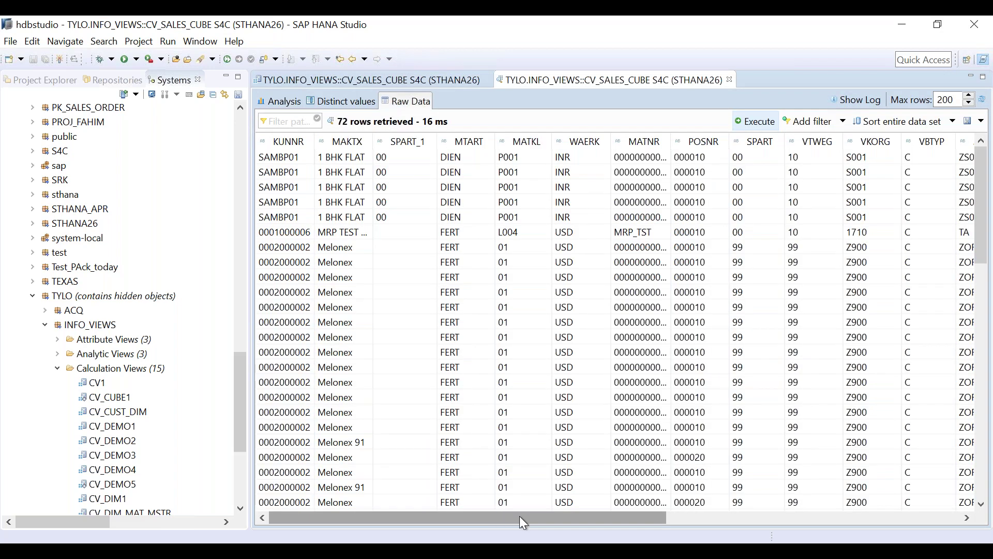
- Examine the sales organization values in the VKORG column of the raw data
drag(523, 522, 628, 527)
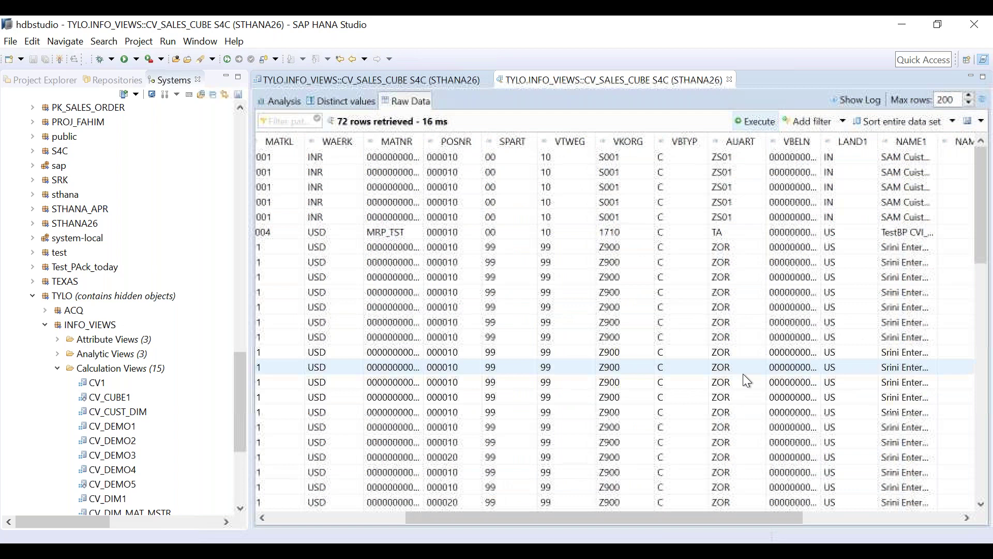
click(622, 200)
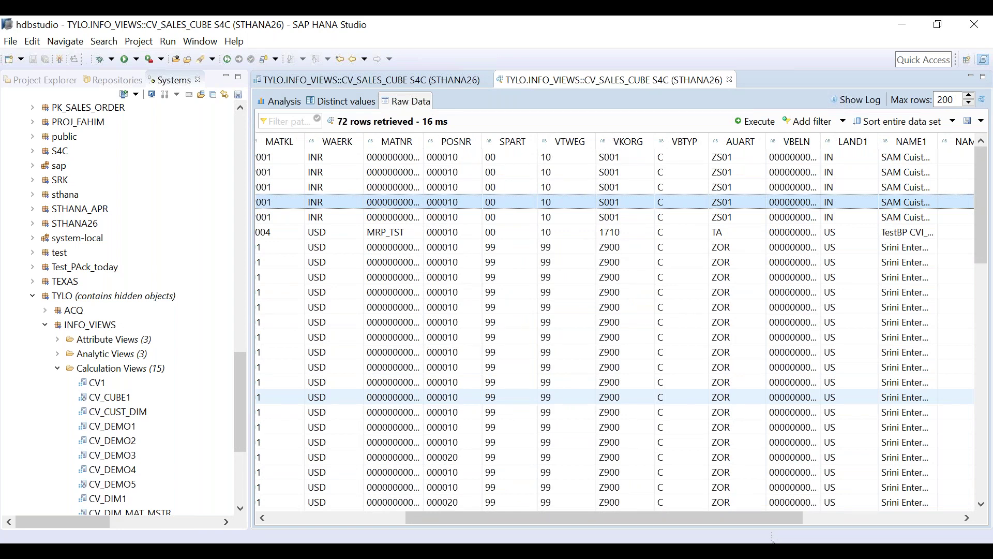
mouse_move(597, 133)
mouse_down()
mouse_move(641, 153)
mouse_move(616, 133)
mouse_move(600, 147)
mouse_up()
drag(595, 262, 598, 489)
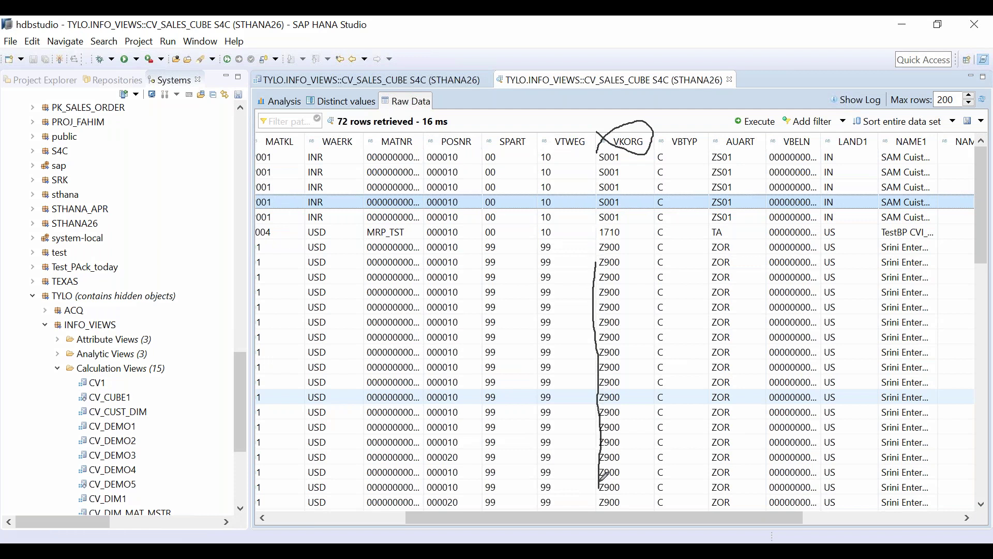
mouse_move(586, 157)
mouse_down()
mouse_move(585, 241)
mouse_move(626, 221)
mouse_up()
key(Escape)
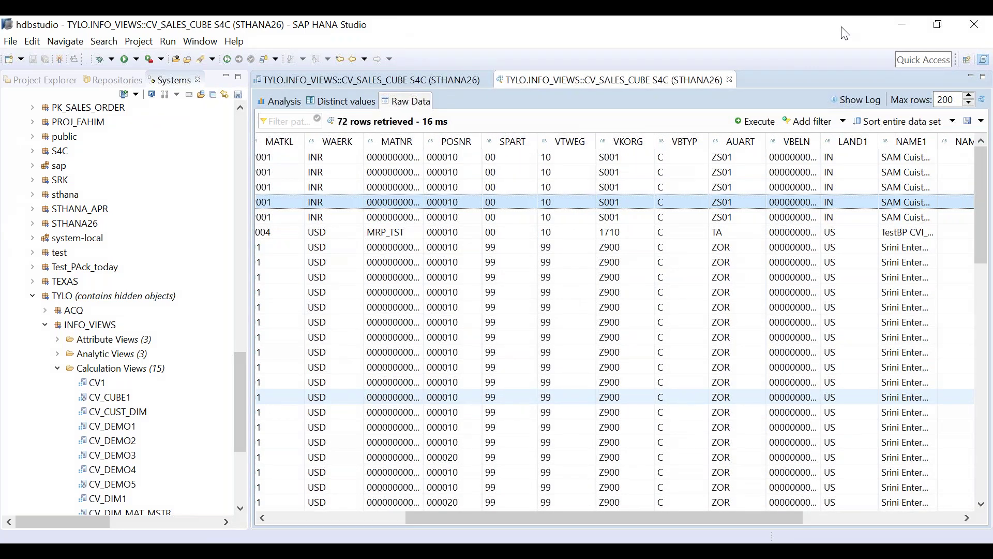
- Start a new input parameter at the Semantics node of CV_SALES_CUBE and name it Sales_Org
click(319, 79)
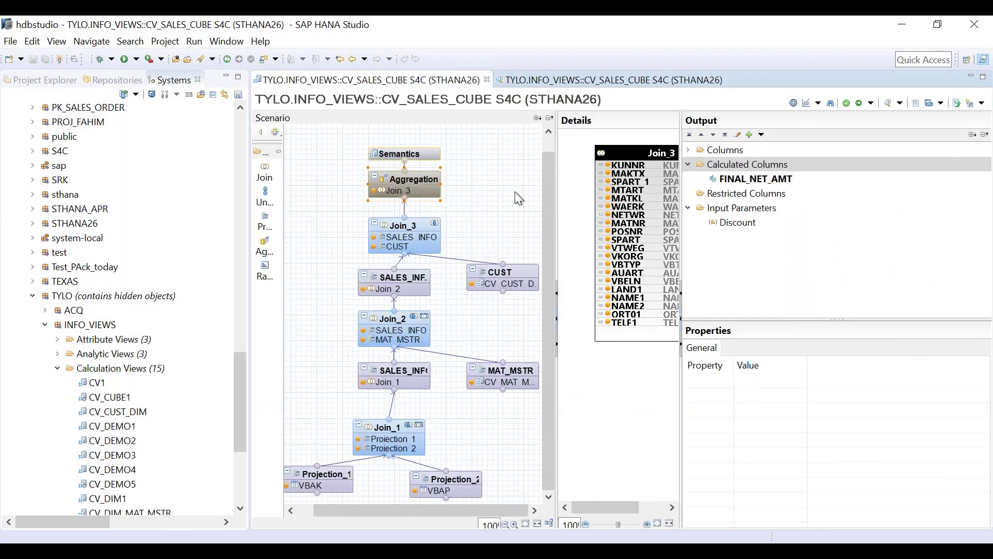
click(433, 155)
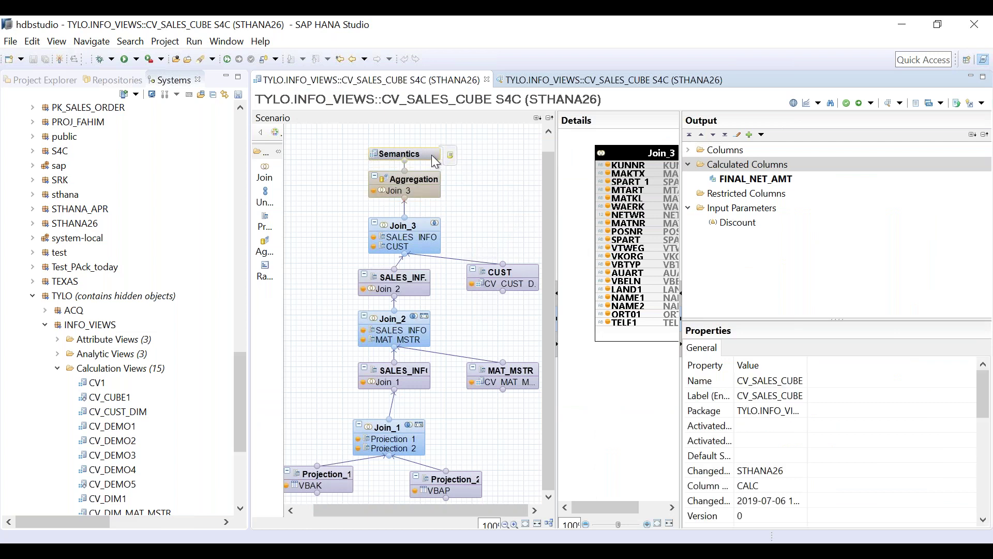
click(748, 142)
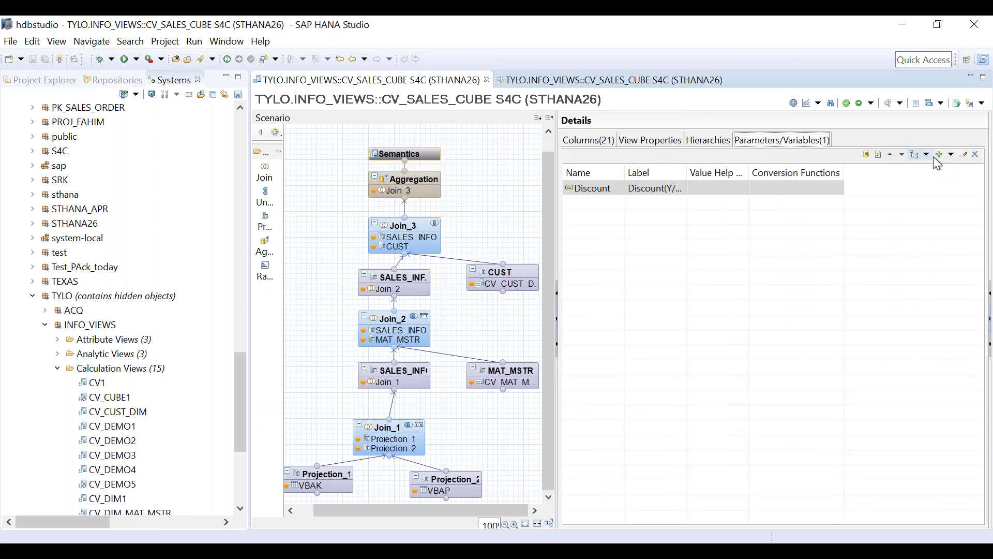
click(951, 156)
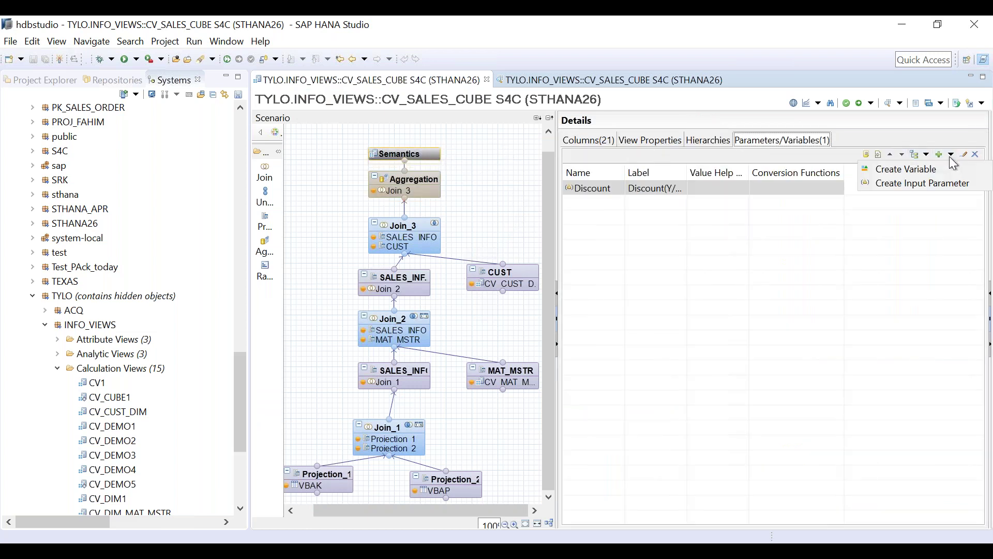
click(913, 190)
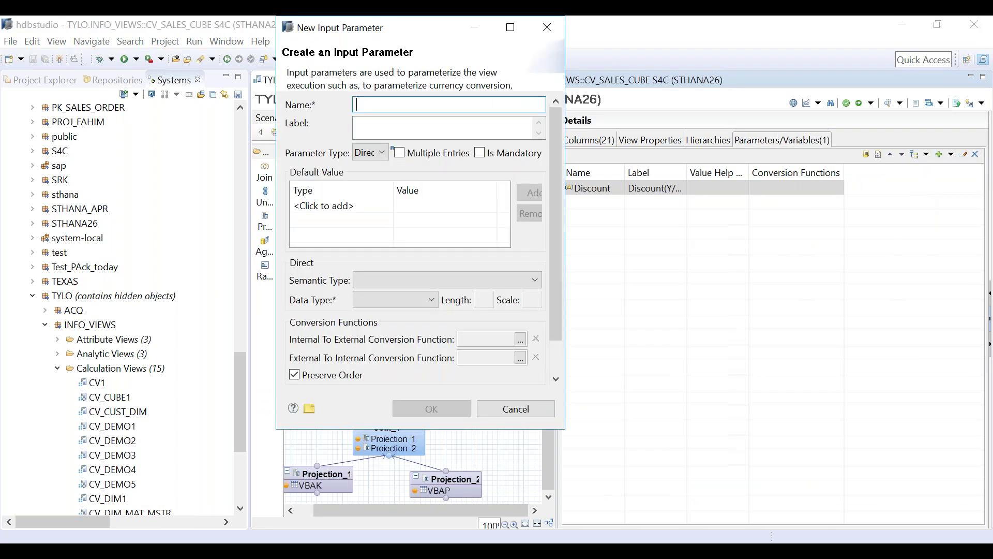
text(Inp)
key(BackSpace)
key(BackSpace)
key(BackSpace)
text(Enter)
text(_Sales)
key(BackSpace)
key(BackSpace)
key(BackSpace)
key(BackSpace)
key(BackSpace)
key(BackSpace)
key(BackSpace)
key(BackSpace)
key(BackSpace)
key(BackSpace)
key(BackSpace)
text(Sales_Org)
- Give the Sales_Org parameter the label "Enter Sales Org:"
key(Tab)
key(ctrl+a)
text(Enter S)
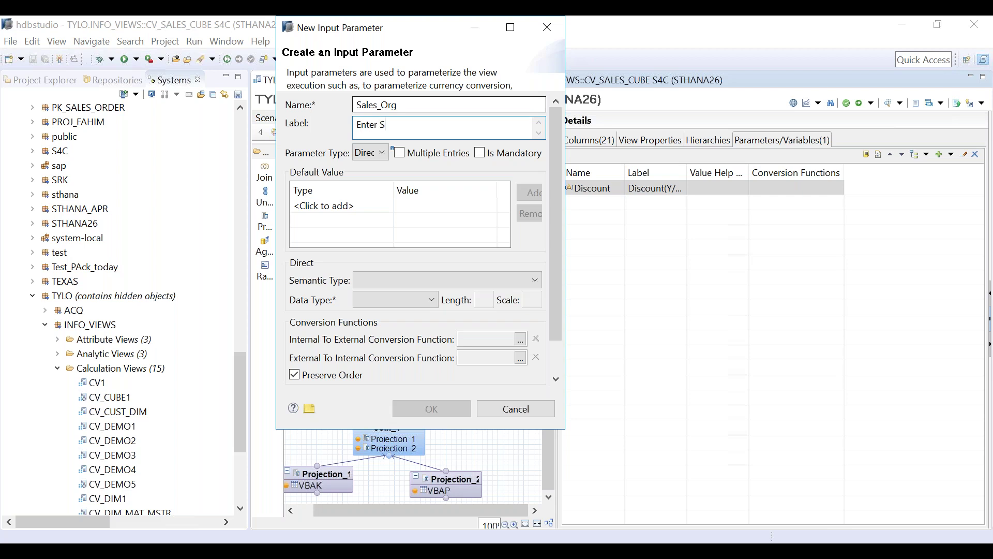
text(ales Org:)
key(shift+Left)
key(shift+Left)
key(shift+Left)
key(shift+Left)
key(shift+Left)
key(shift+Left)
key(shift+Left)
key(shift+Left)
key(shift+Left)
key(shift+Left)
key(shift+Left)
key(shift+Left)
key(shift+Left)
key(shift+Left)
key(shift+Left)
key(shift+Left)
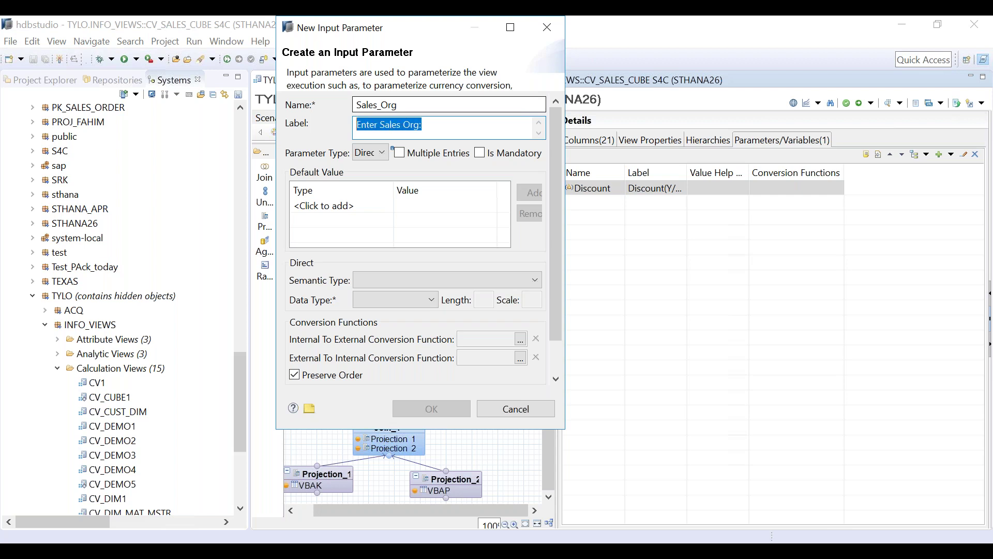
key(shift+Right)
key(shift+Right)
key(shift+Right)
key(shift+Right)
key(shift+Right)
key(shift+Right)
key(shift+Right)
key(shift+Right)
key(shift+Right)
key(shift+Right)
key(shift+Right)
key(shift+Right)
key(shift+Right)
key(shift+Right)
key(shift+Right)
key(shift+Right)
key(shift+Left)
key(shift+Left)
key(shift+Left)
key(shift+Left)
key(shift+Left)
key(shift+Left)
key(shift+Left)
key(shift+Left)
key(shift+Left)
key(shift+Left)
key(shift+Left)
key(shift+Left)
key(shift+Left)
key(shift+Left)
key(shift+Left)
key(shift+Left)
key(shift+Right)
key(shift+Right)
key(shift+Right)
key(shift+Right)
key(shift+Right)
key(shift+Right)
key(shift+Right)
key(shift+Right)
key(shift+Right)
key(shift+Right)
key(shift+Right)
key(shift+Right)
key(shift+Right)
key(shift+Right)
key(shift+Right)
key(shift+Right)
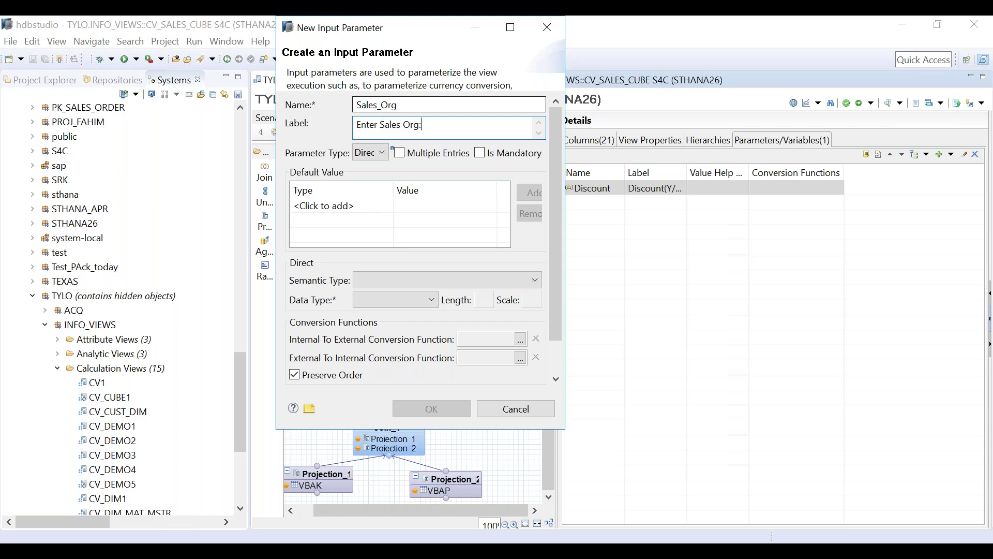
- Set the Sales_Org parameter's data type to VARCHAR with length 4, leave it optional, and create it
click(506, 30)
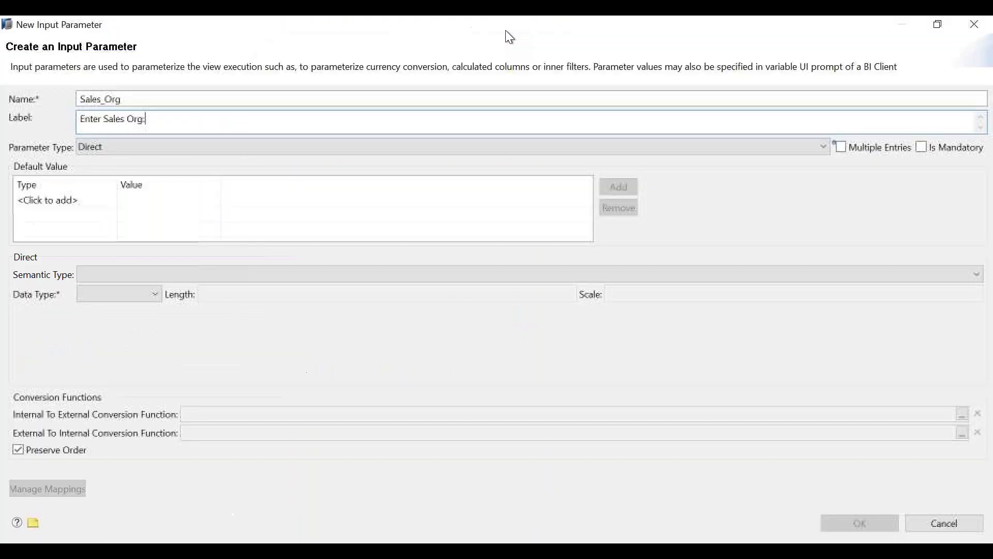
click(928, 152)
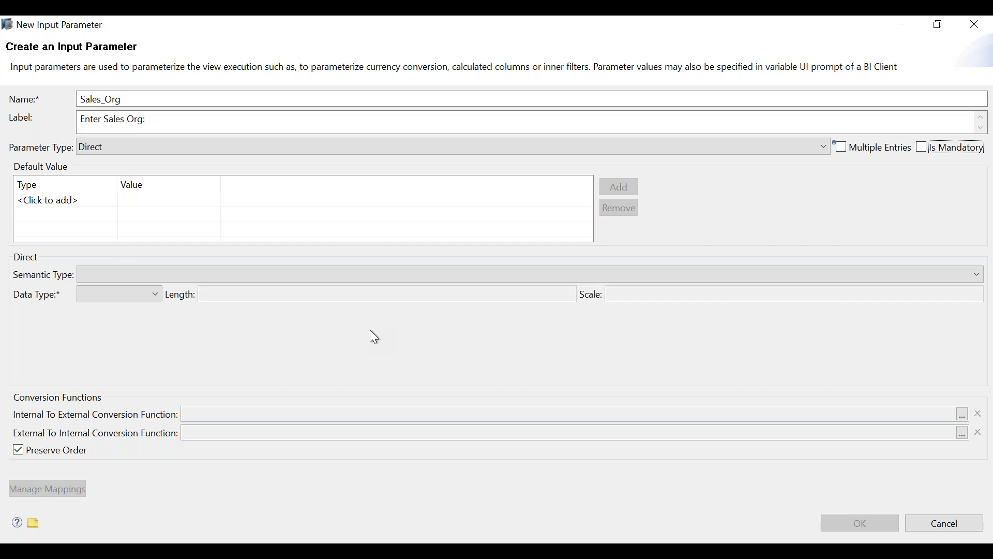
click(144, 300)
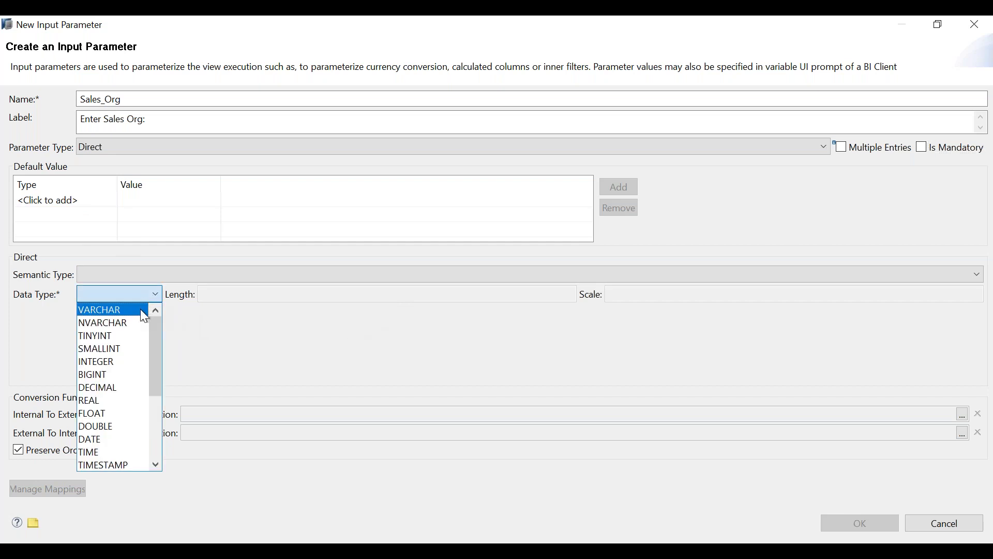
click(140, 310)
click(251, 293)
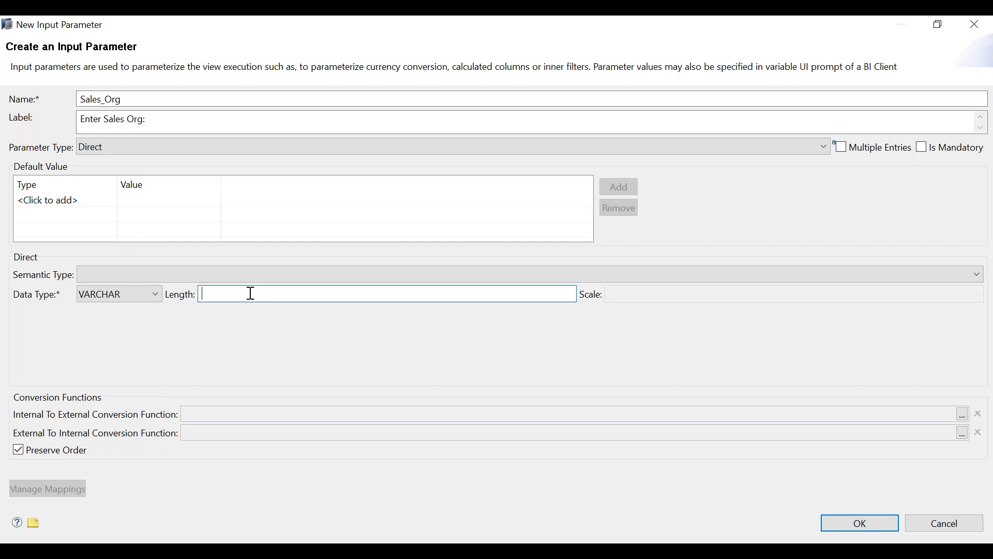
text(4)
click(875, 524)
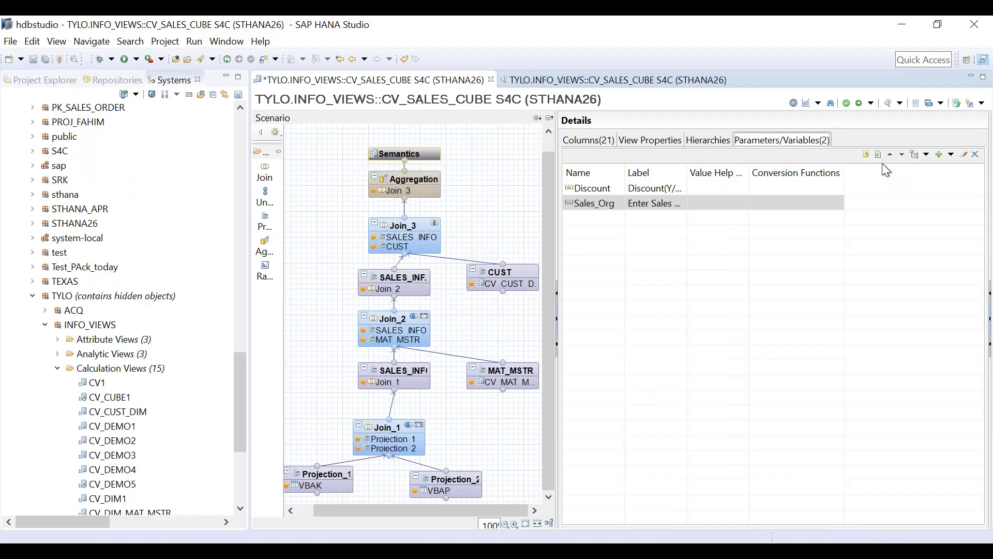
- Activate CV_SALES_CUBE, close the job log, and check which parameters the data preview prompts for without running it
click(860, 103)
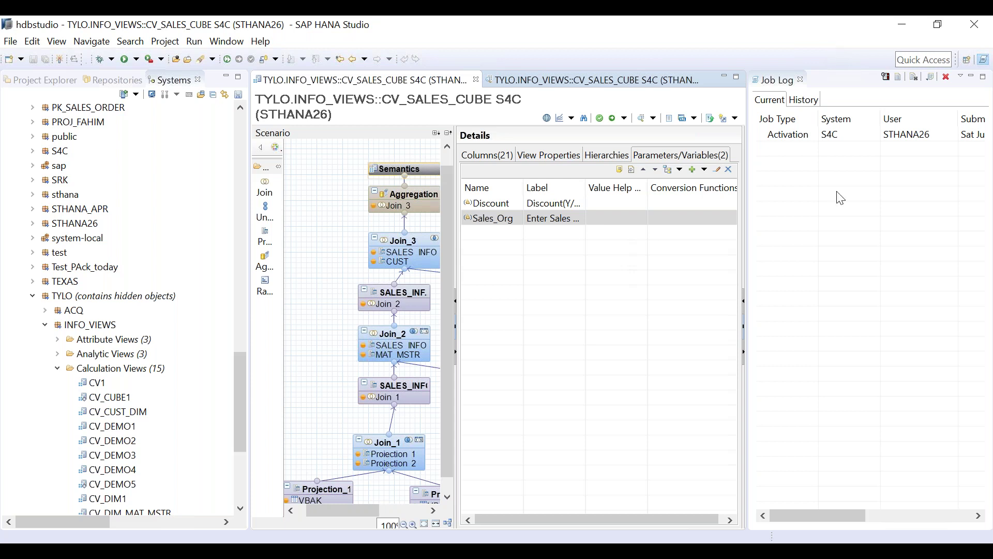
click(801, 85)
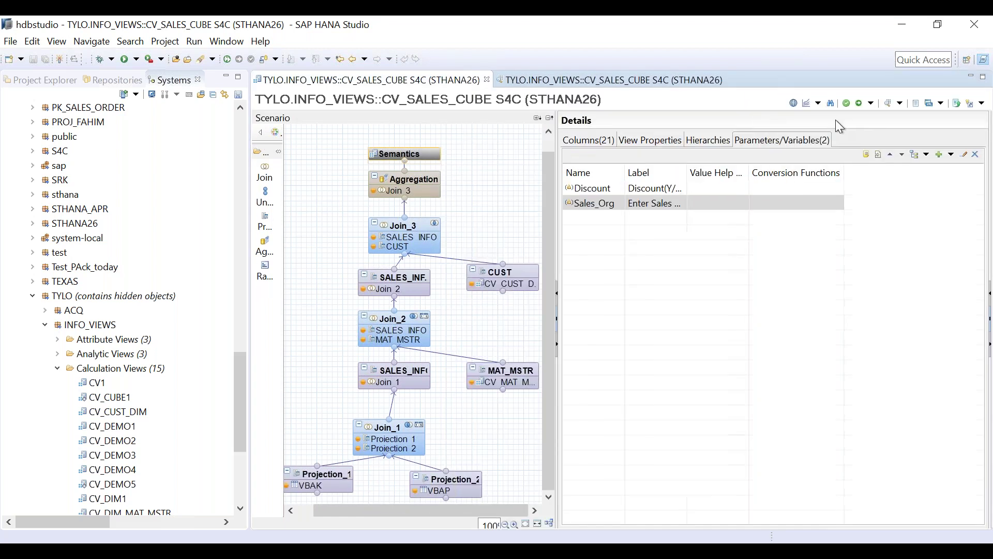
click(888, 103)
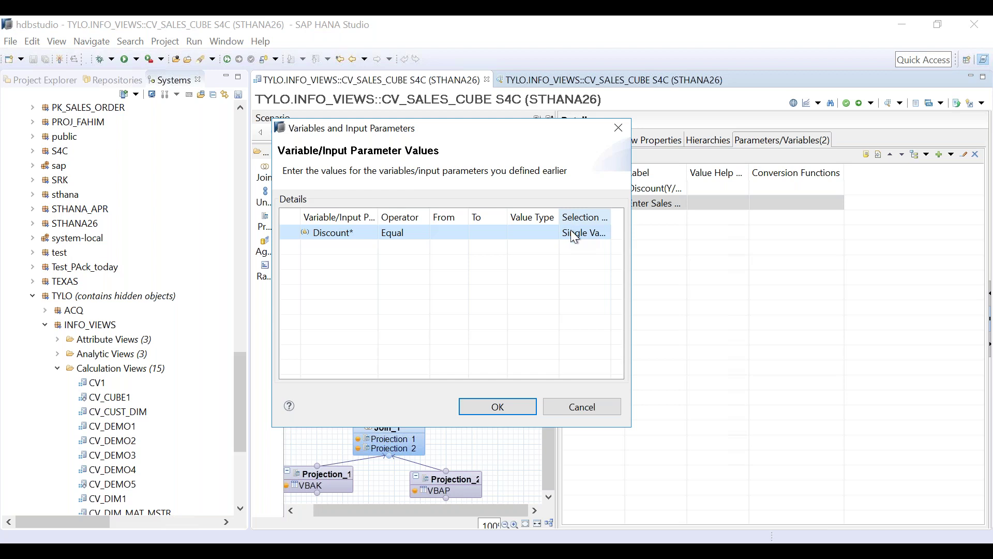
click(577, 411)
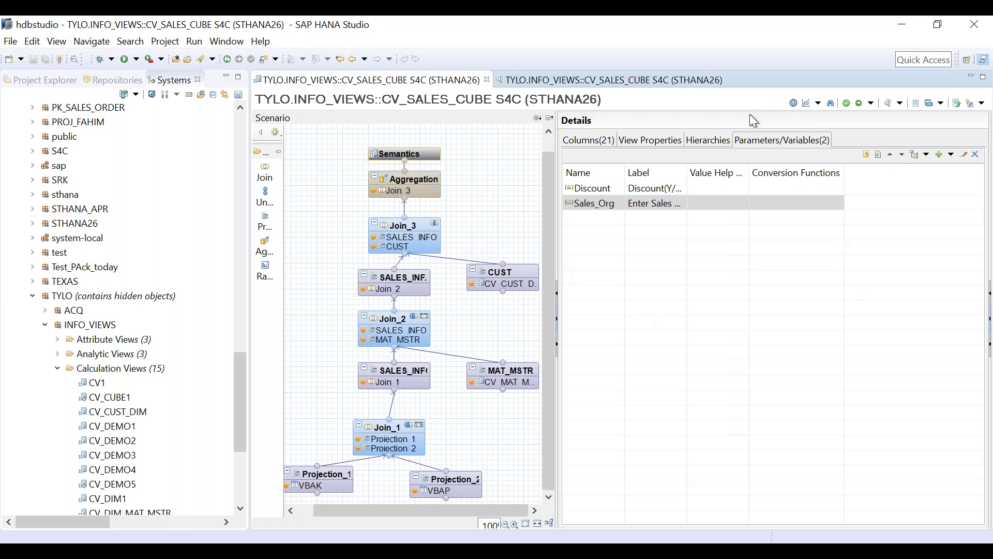
- Inspect the output columns of Projection_1 and the Aggregation node, and view the properties of VKORG in Aggregation
click(337, 474)
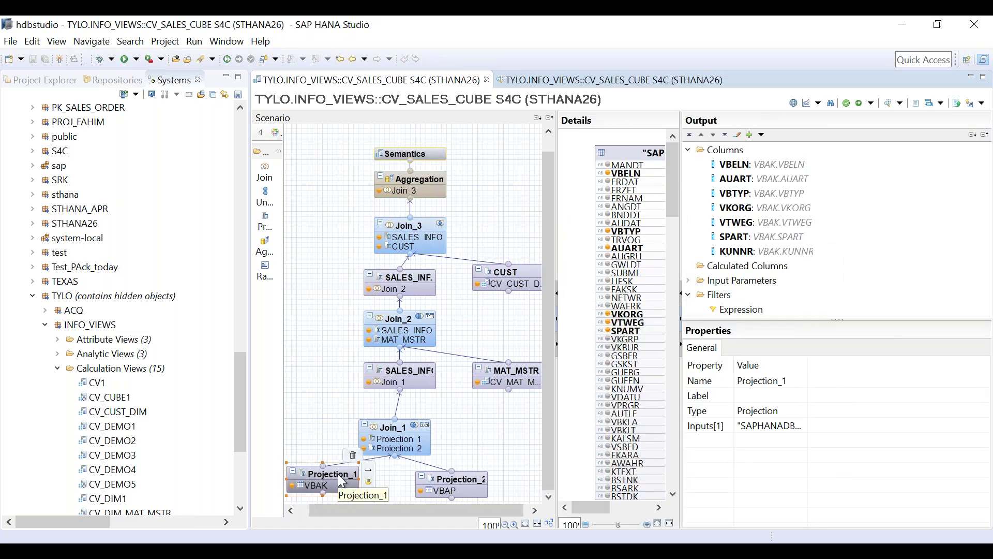
click(442, 181)
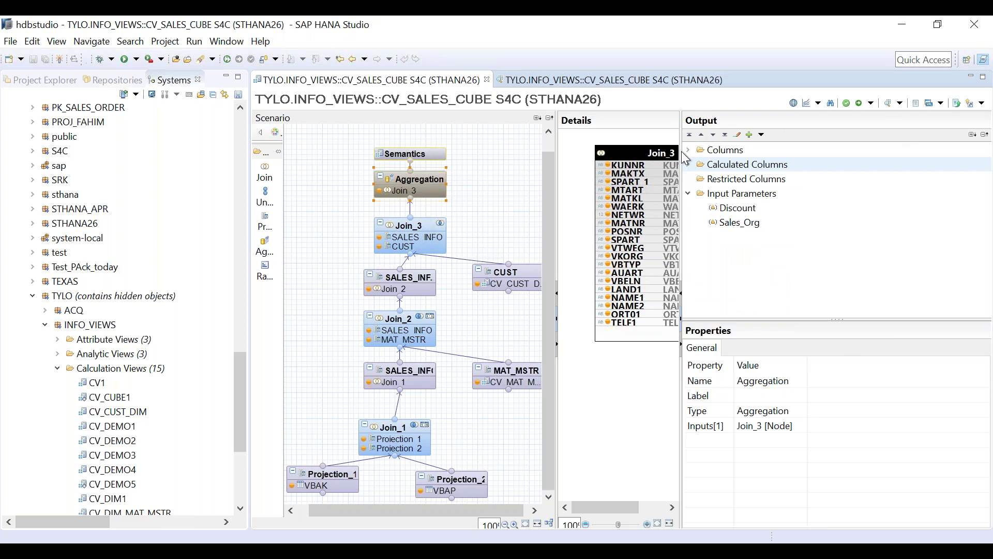
double_click(724, 150)
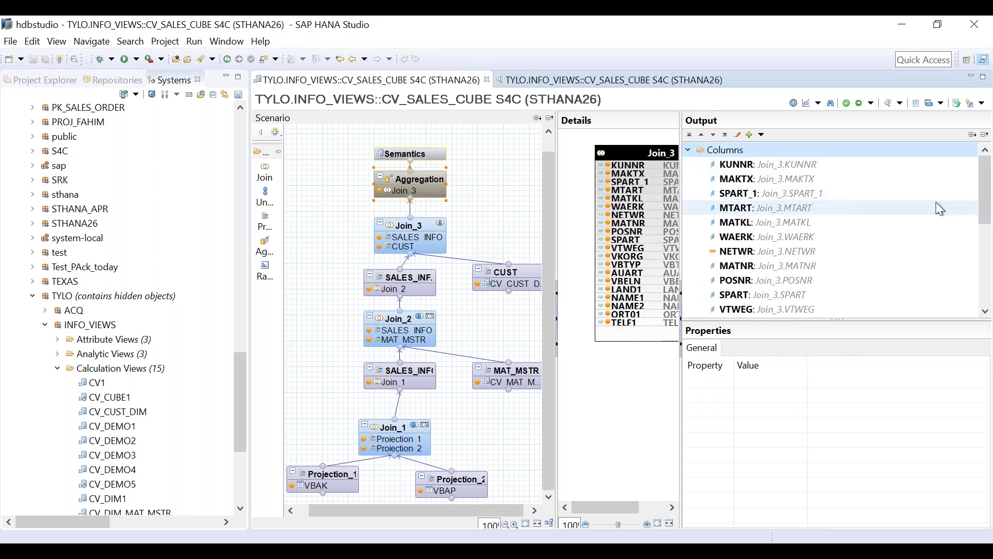
drag(989, 193, 989, 216)
right_click(801, 272)
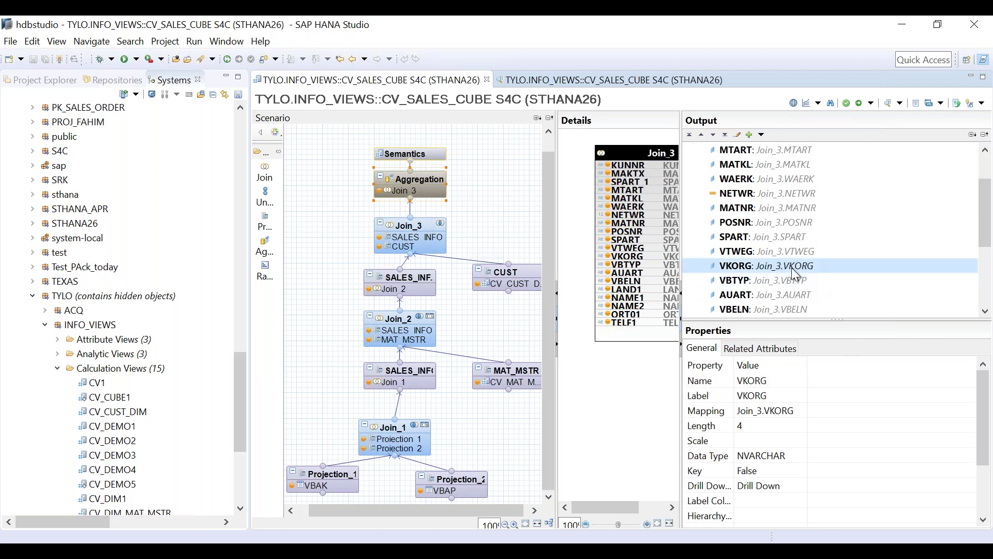
click(478, 158)
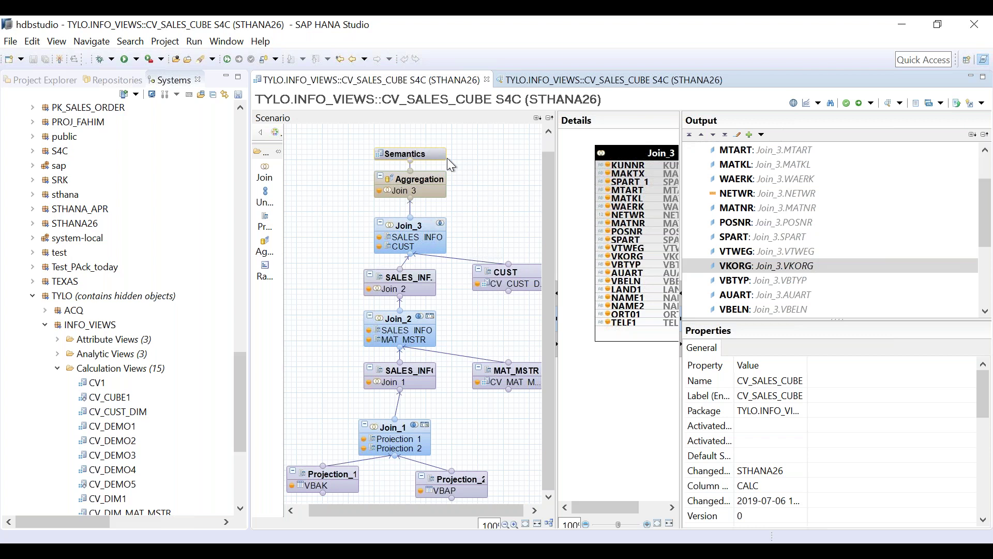
- Switch to the HANA Training presentation in PowerPoint and draw a large rectangle on blank slide 57
scroll(987, 172, up, 2)
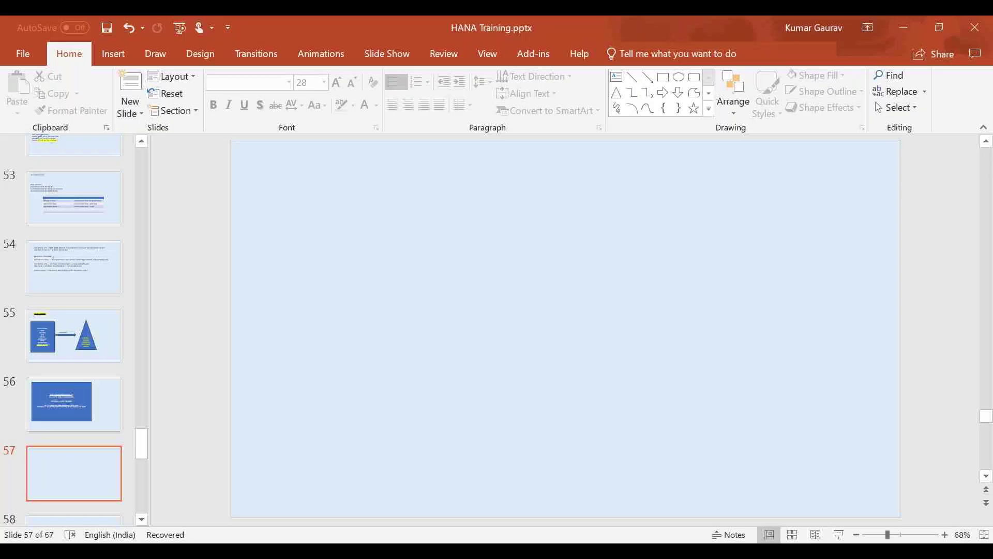
click(664, 77)
drag(325, 196, 381, 231)
drag(513, 390, 586, 481)
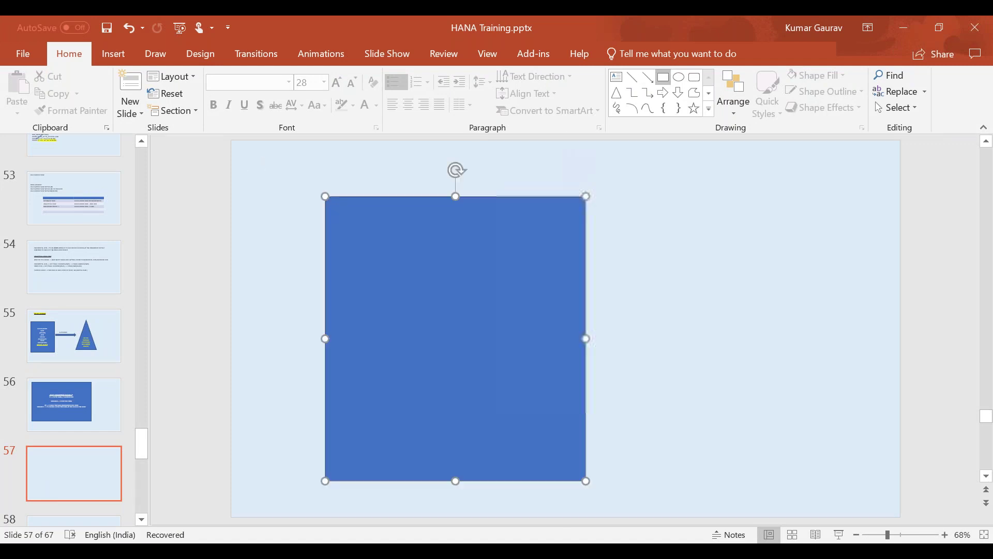
- Add the heading "Show Lineage:" inside the rectangle and start its explanation on a new line with "It shows the path"
text(Show)
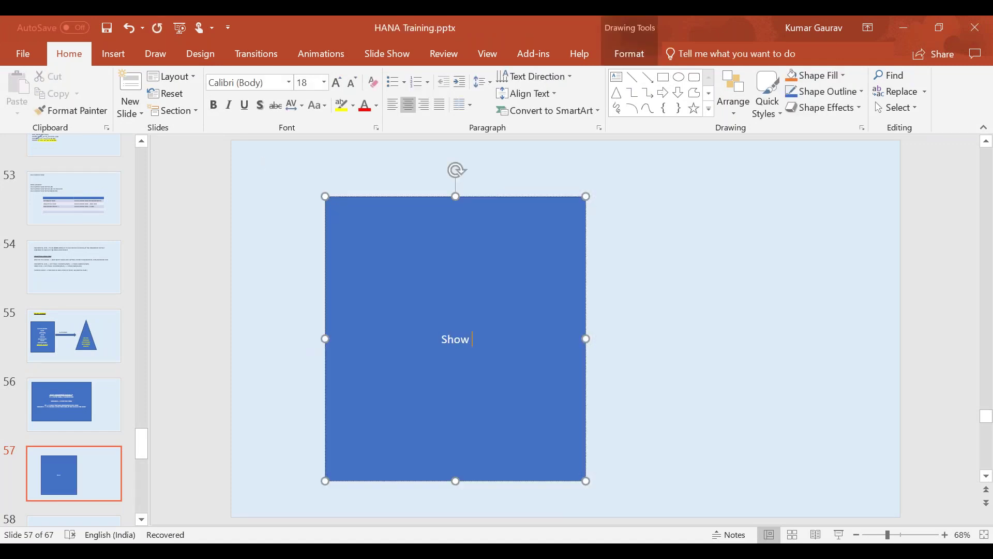
text( Lineage:)
key(Return)
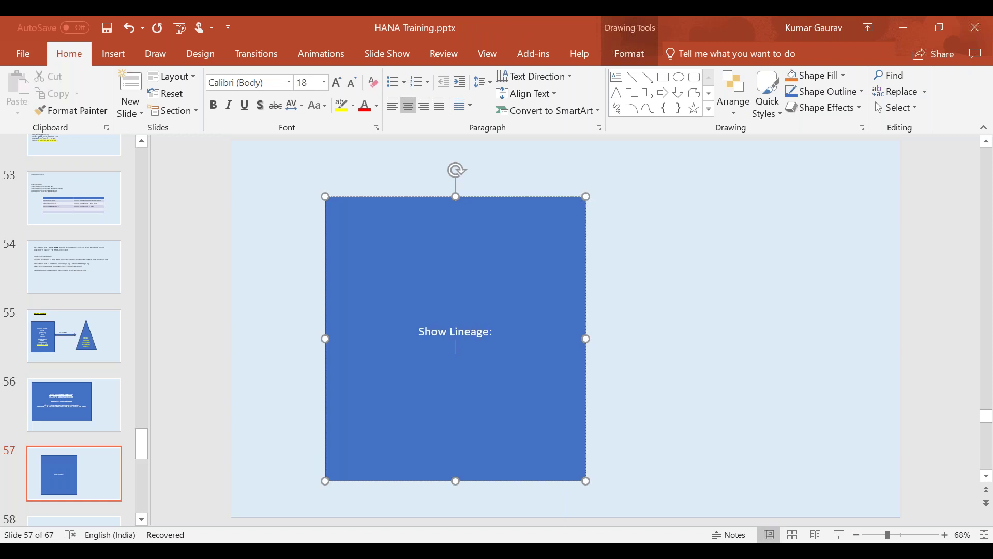
text(It shows the path o)
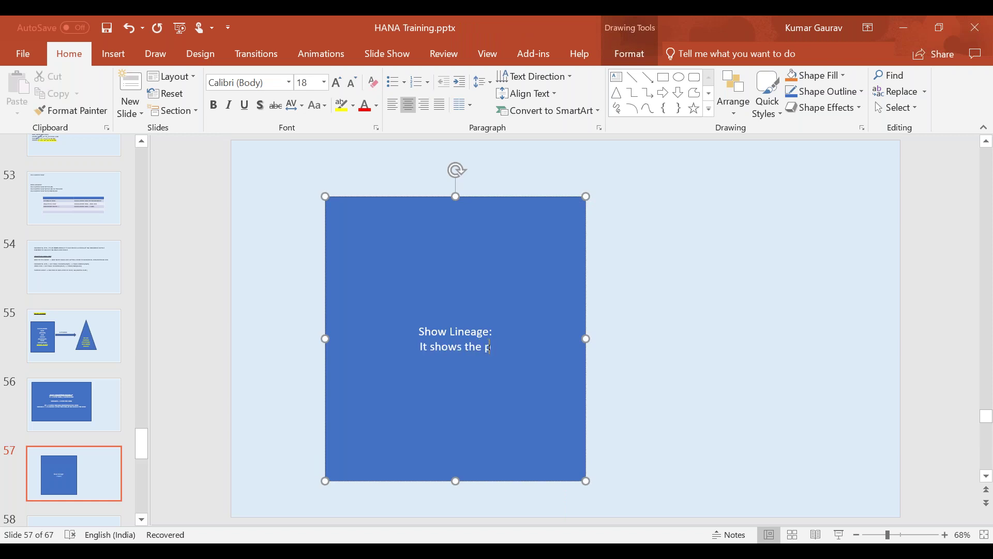
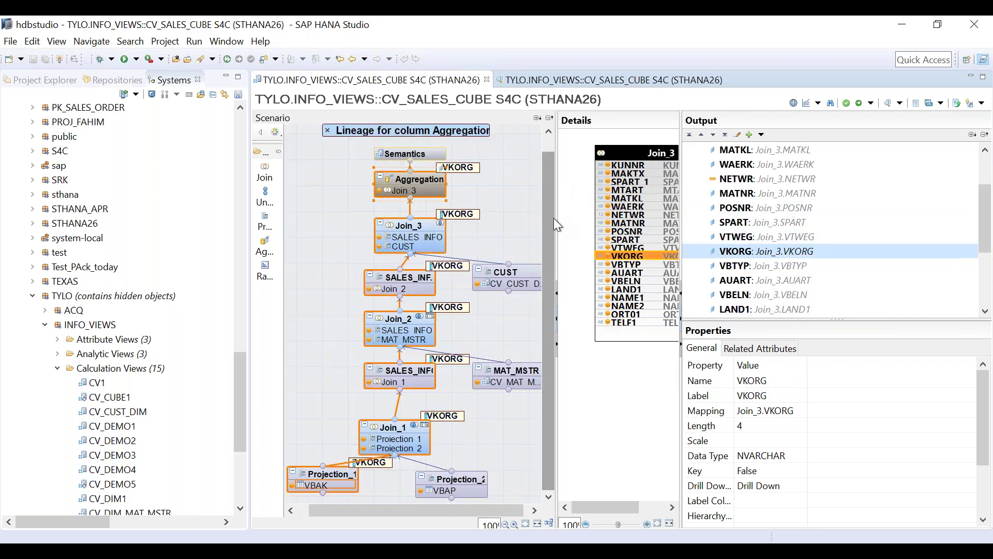
- Switch to SAP HANA Studio, trace the VKORG lineage from Aggregation down to Projection_1, and check which actions the VKORG output column offers
mouse_move(303, 486)
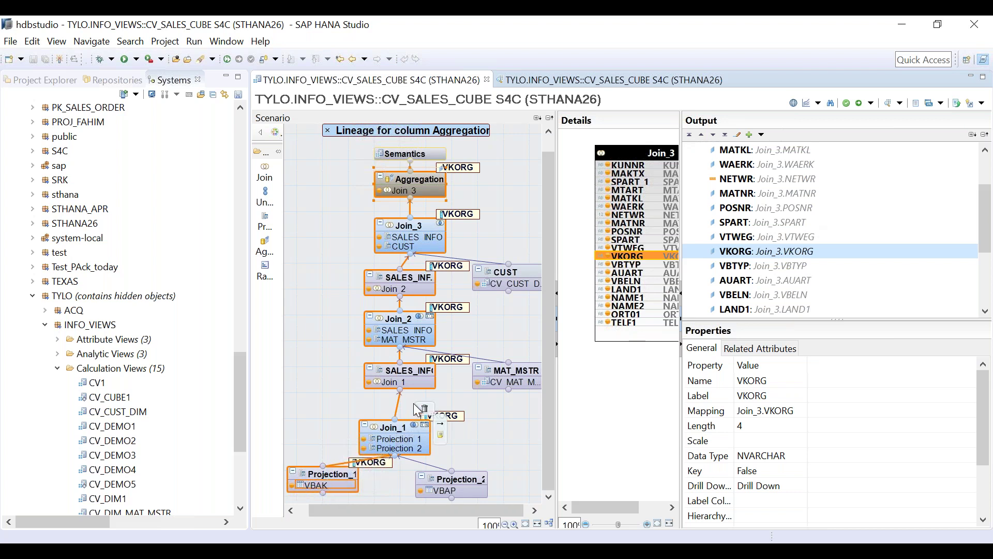
mouse_move(411, 252)
click(509, 151)
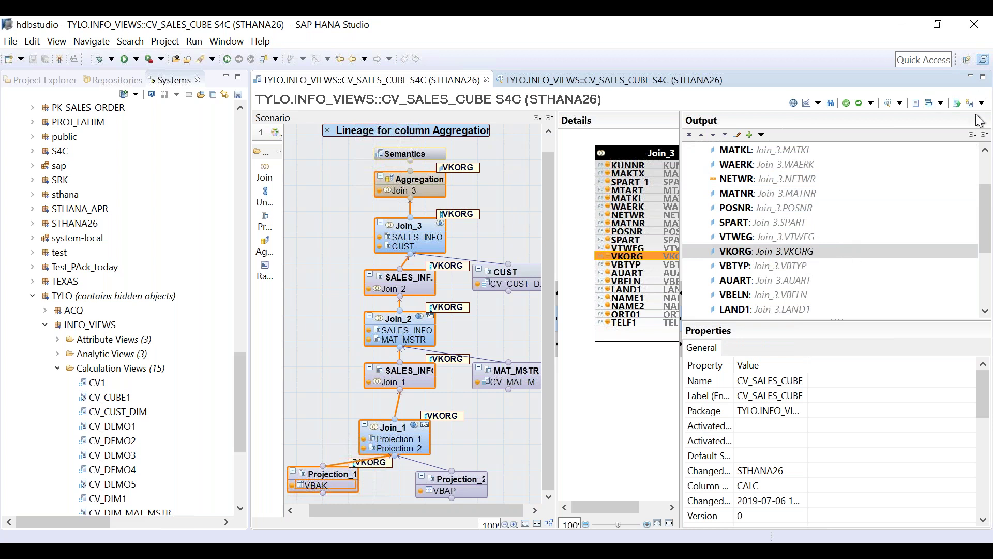
click(764, 253)
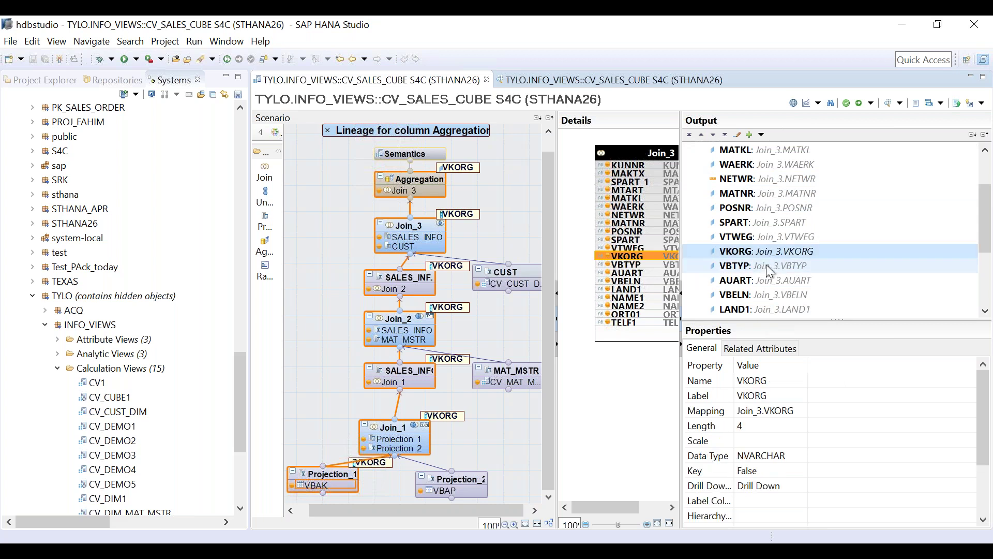
right_click(762, 258)
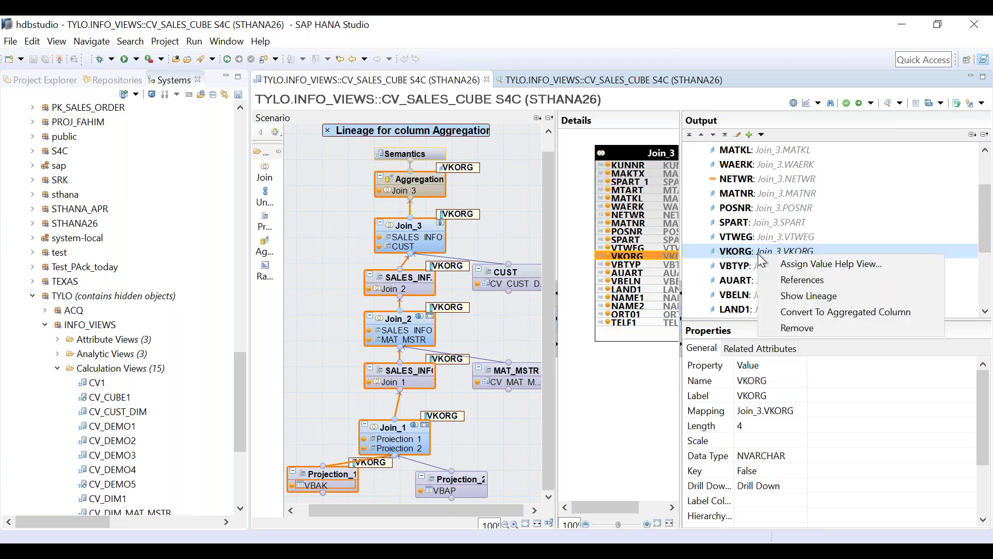
click(741, 254)
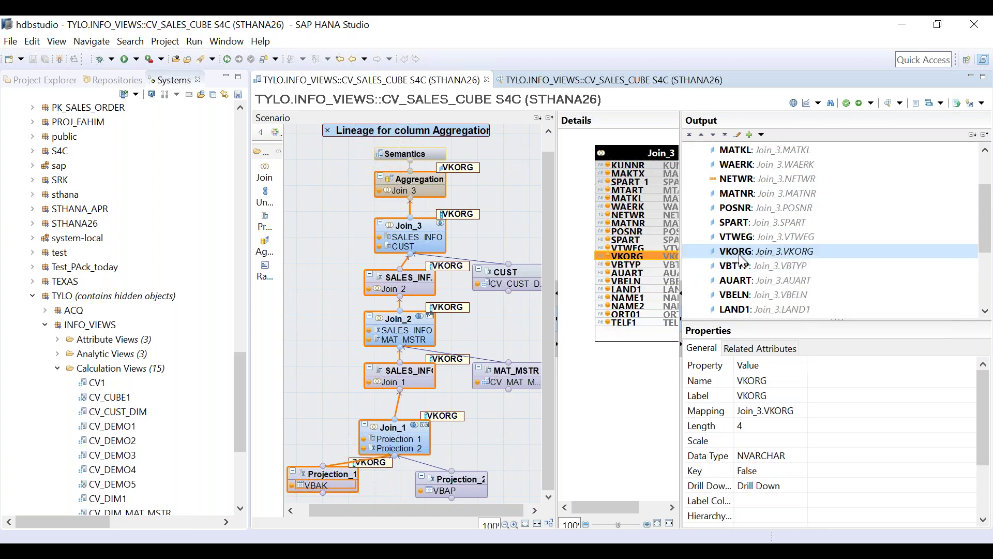
click(609, 378)
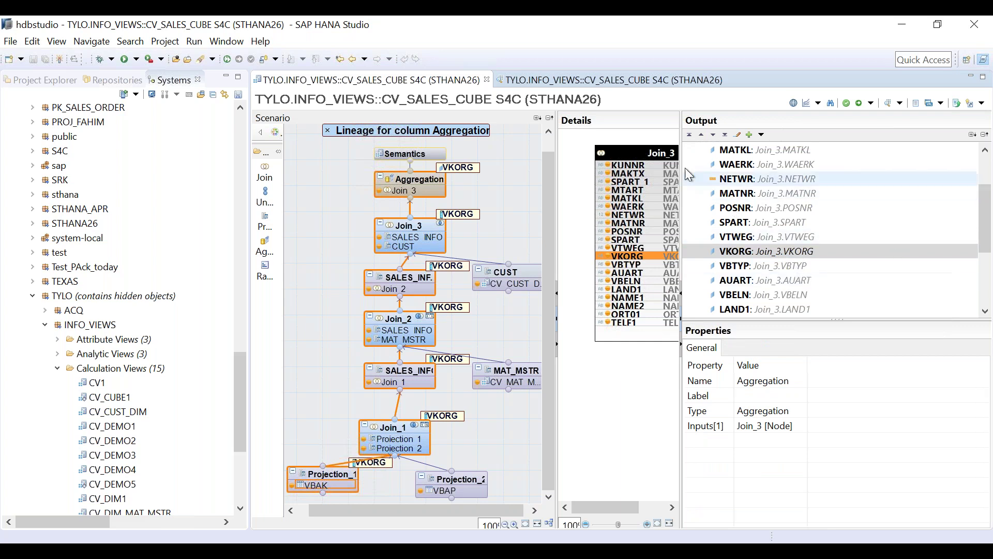
- Widen the Details area and close the VKORG lineage display
drag(681, 169, 850, 171)
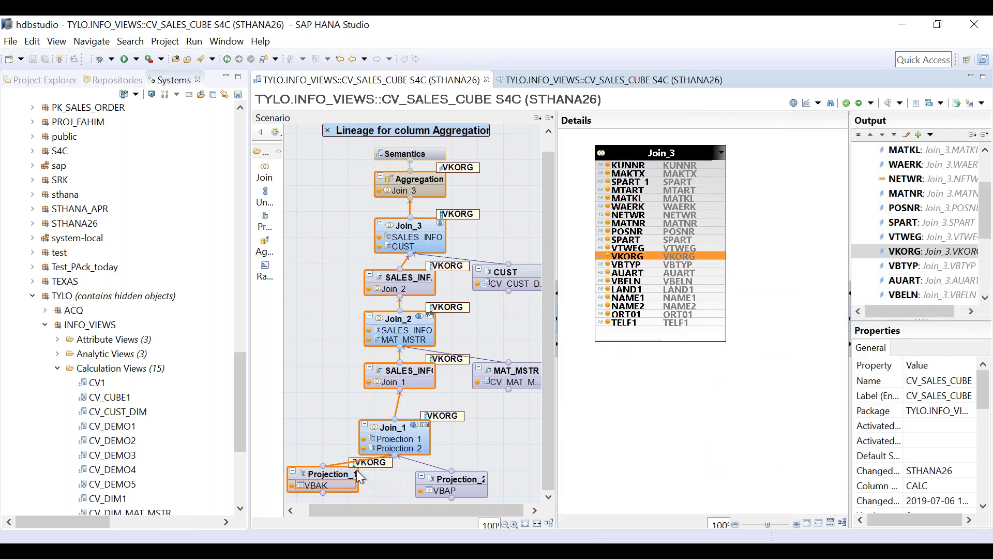
click(375, 463)
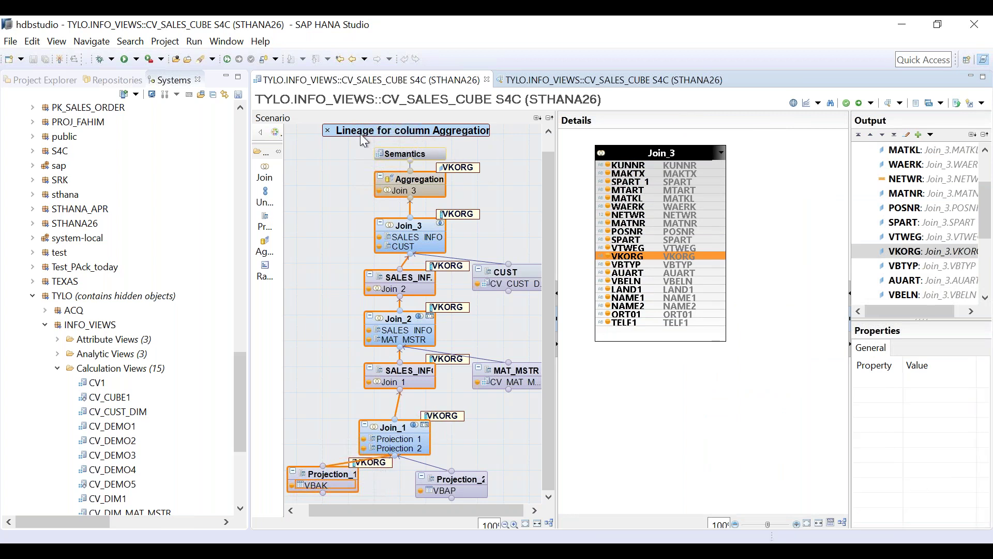
click(327, 132)
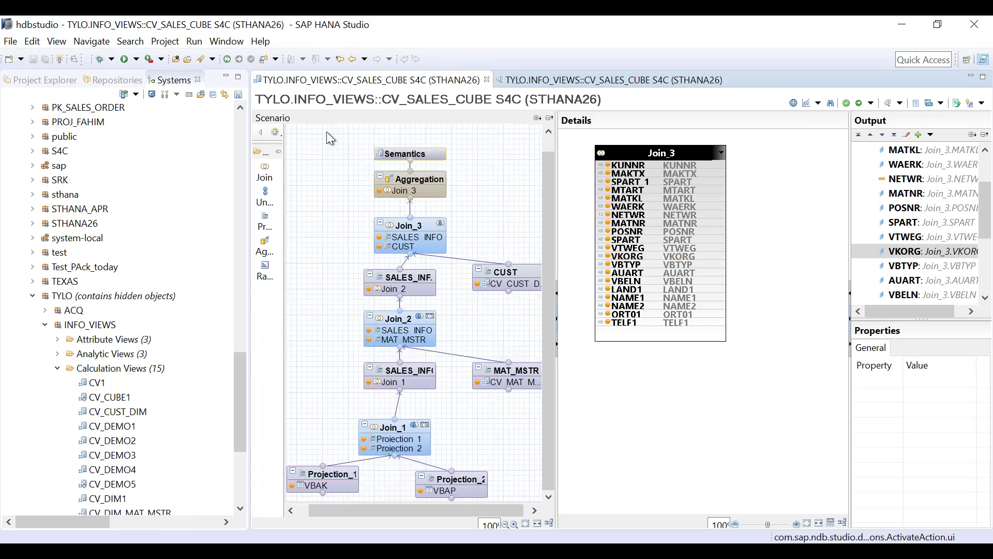
- Open a new filter on the VKORG column of the VBAK table in Projection_1
click(334, 477)
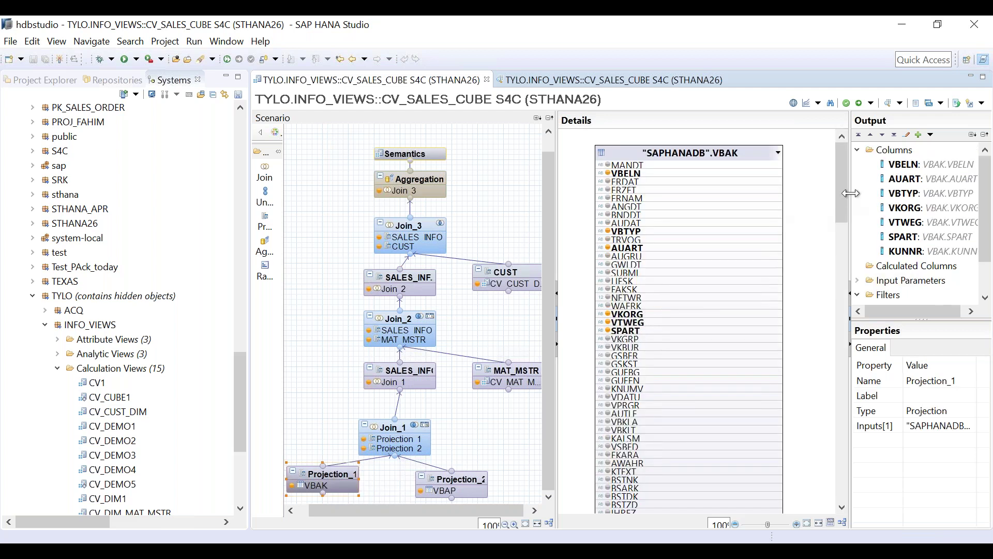
click(630, 314)
right_click(627, 315)
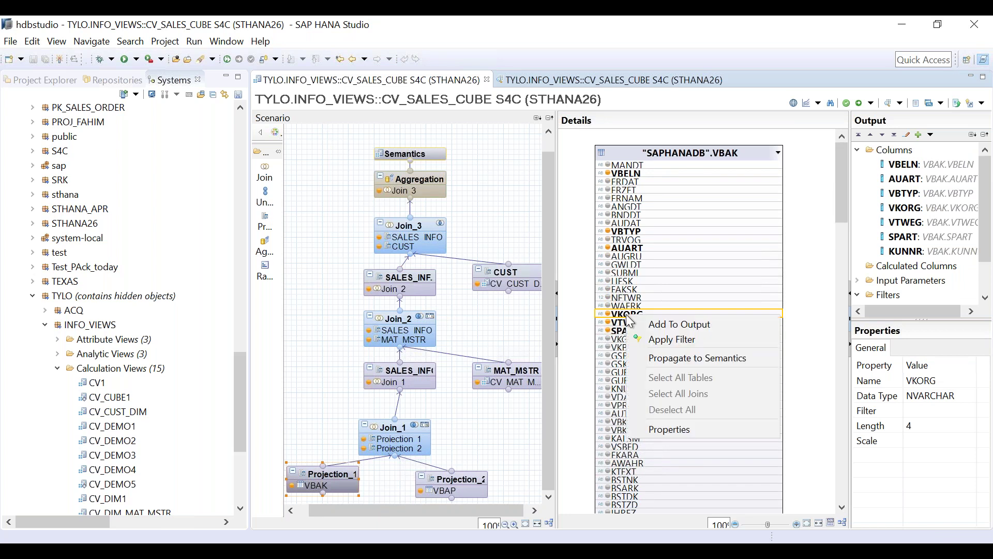
click(680, 341)
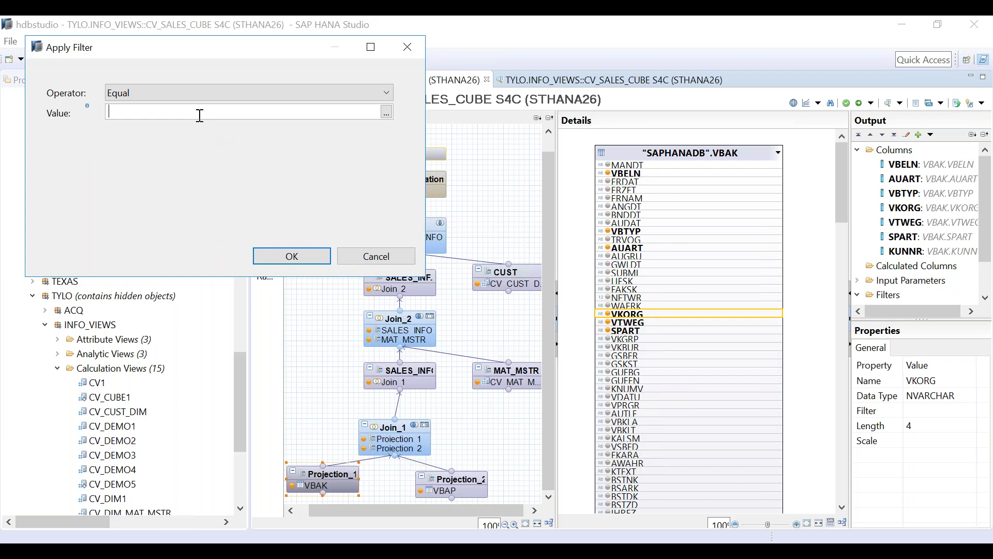
text(S001)
key(BackSpace)
key(BackSpace)
key(BackSpace)
key(BackSpace)
- Open the value help for the VKORG filter and browse the fixed values available
click(386, 112)
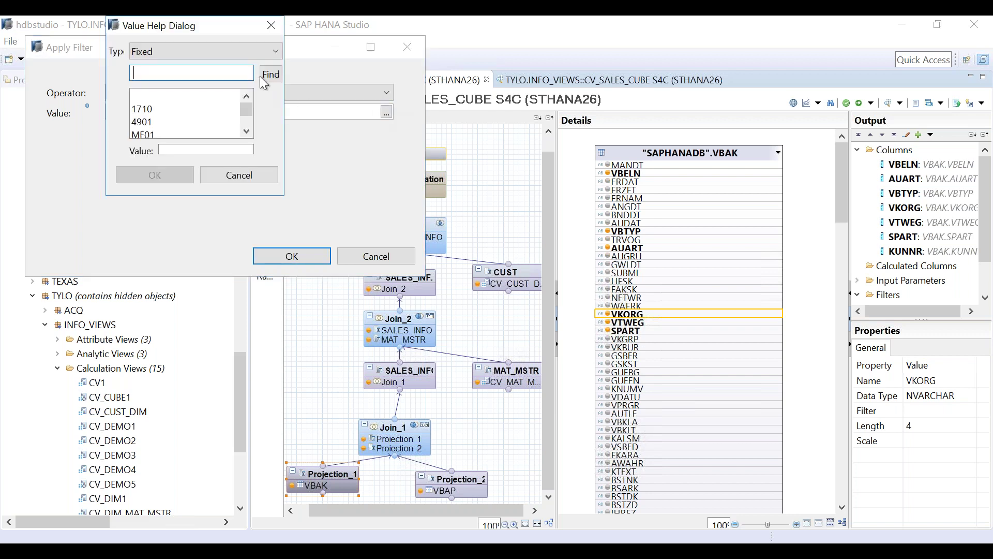
click(157, 122)
key(Down)
key(Down)
key(Up)
key(Up)
key(Up)
key(Up)
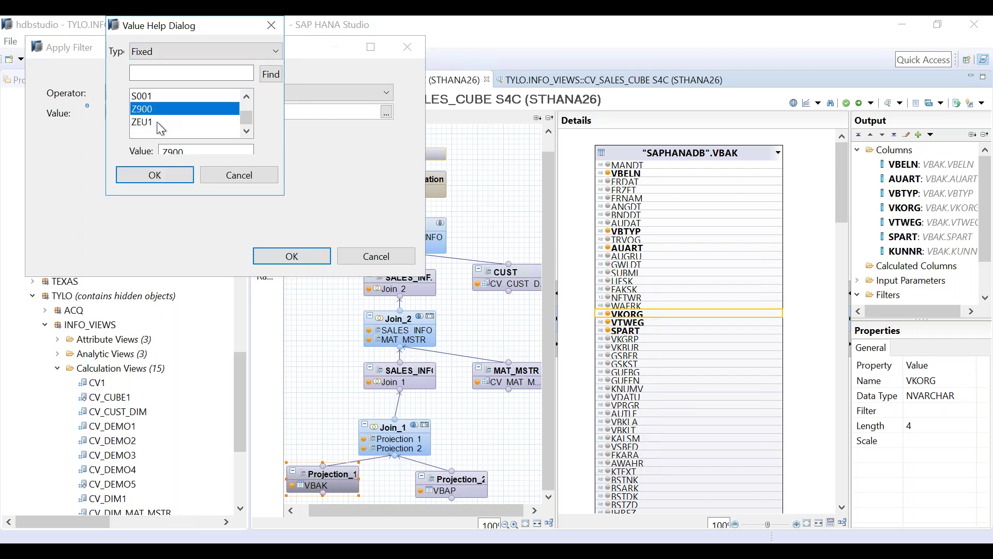
key(Down)
key(Down)
key(Down)
key(Down)
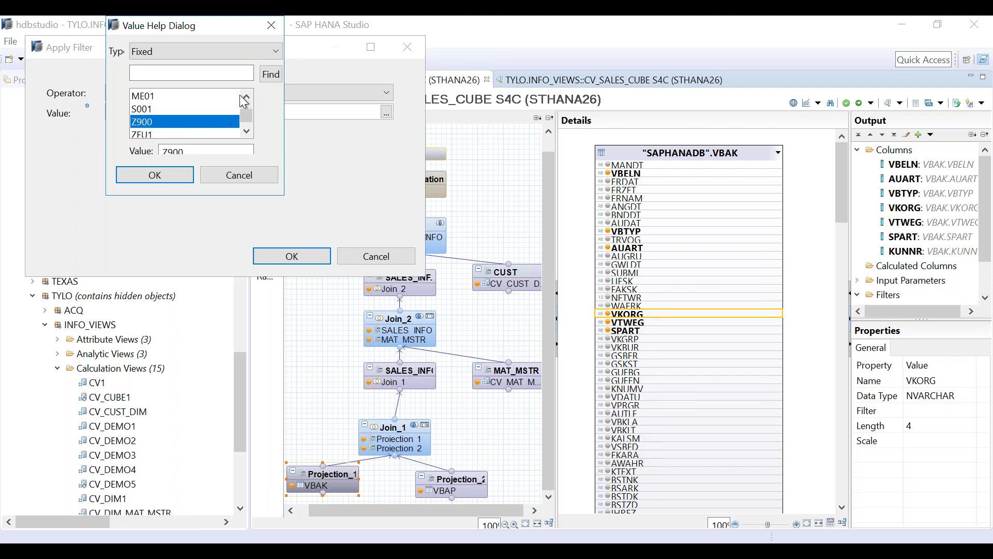
- Set the VKORG filter to equal the Sales_Org input parameter ($$Sales_Org$$) and apply it
click(264, 53)
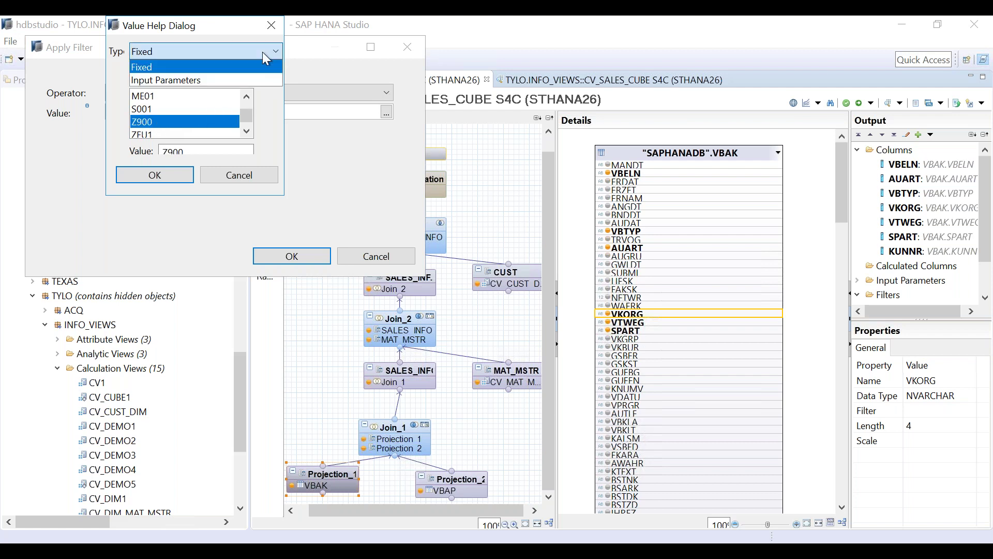
click(177, 81)
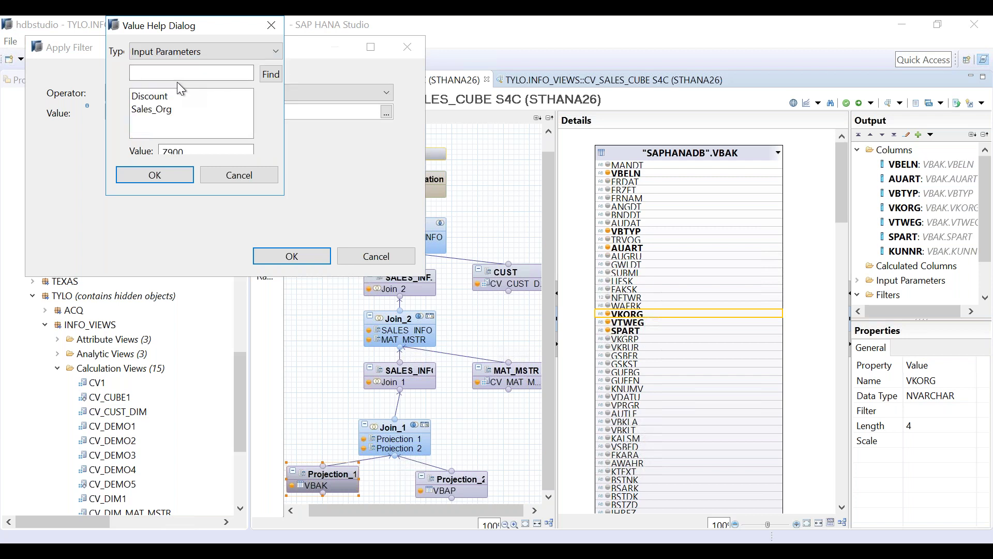
click(152, 110)
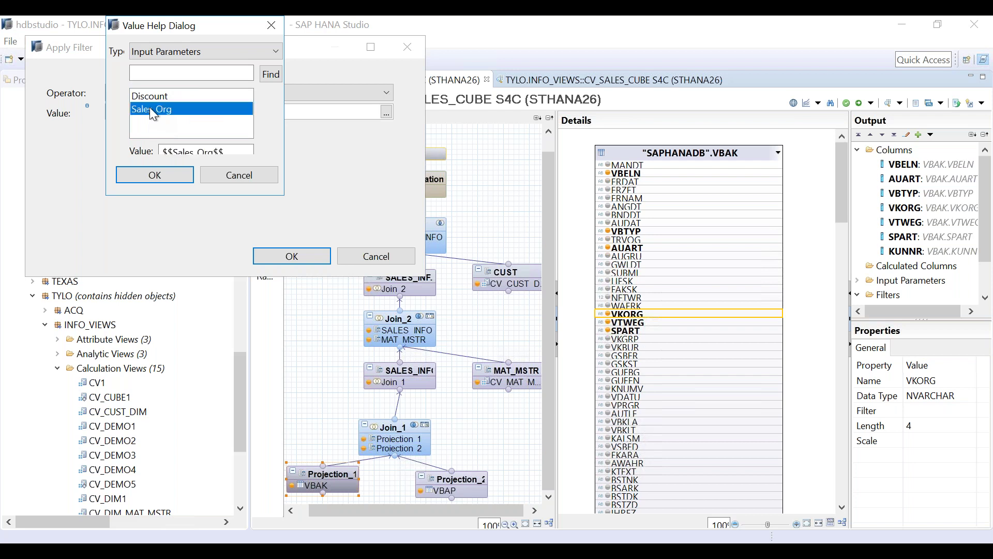
click(180, 179)
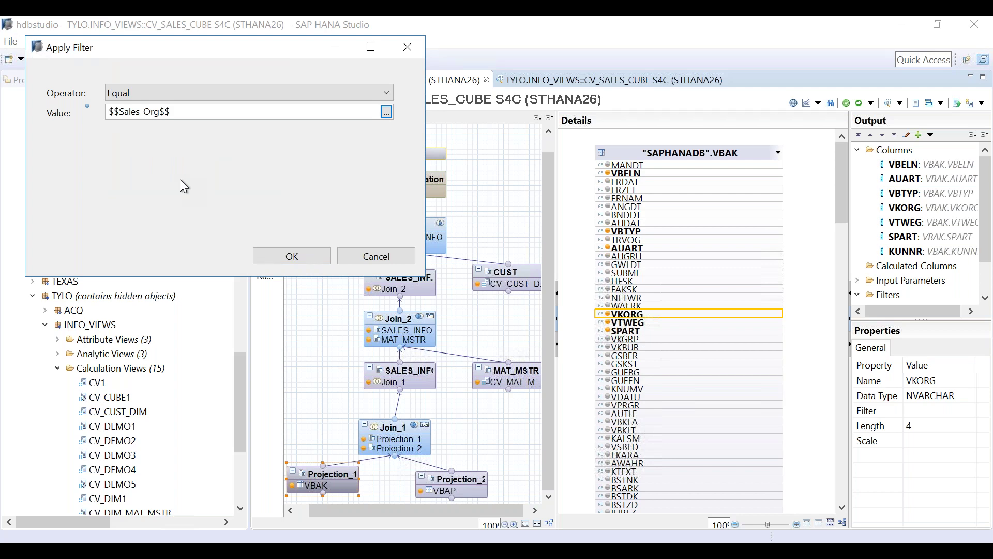
click(322, 253)
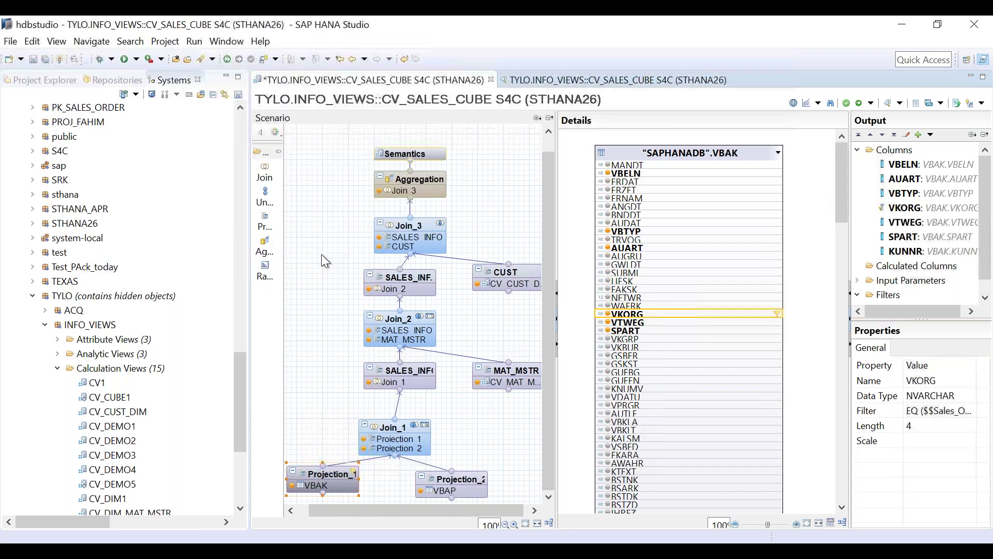
- Activate CV_SALES_CUBE and start its data preview with the Discount parameter set to Y
click(856, 106)
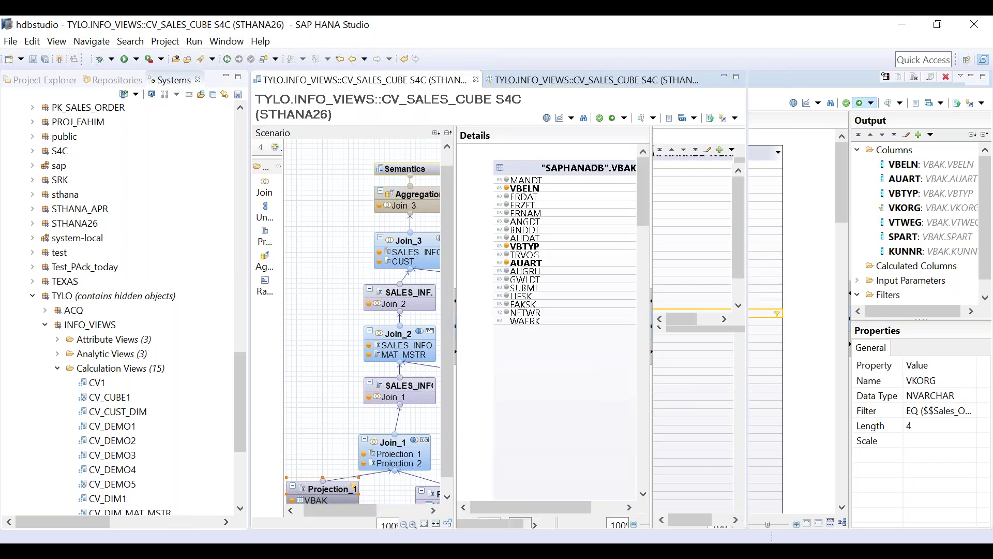
click(889, 103)
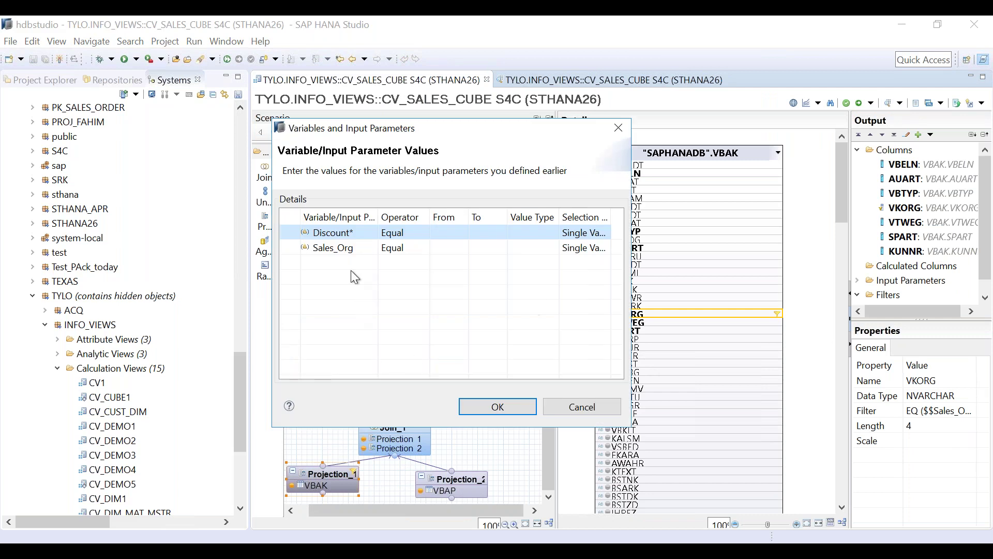
click(350, 248)
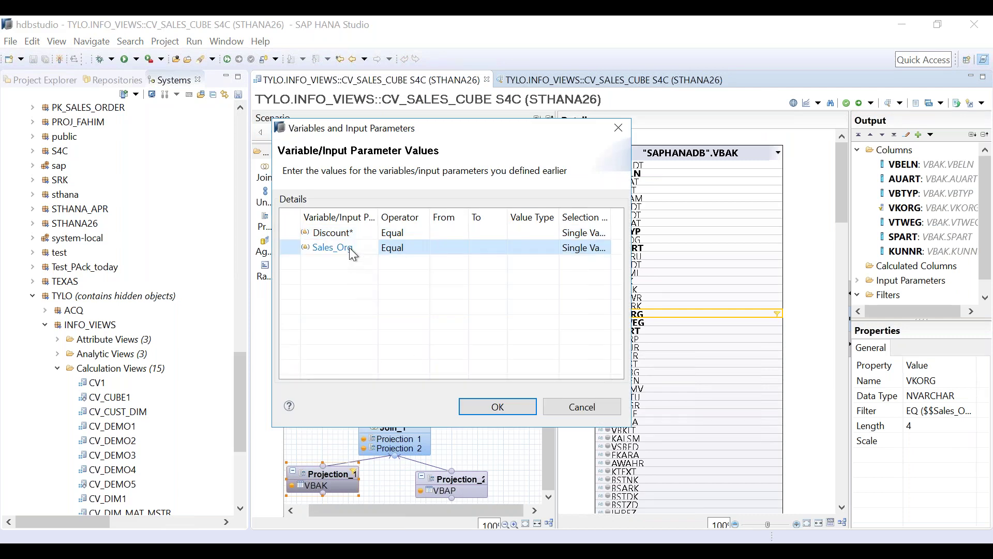
click(448, 232)
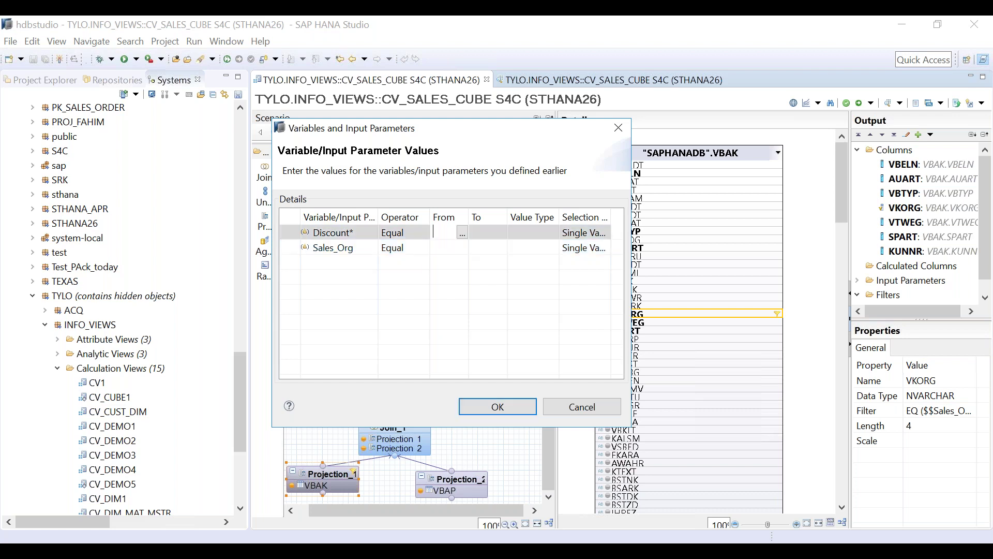
text(Y)
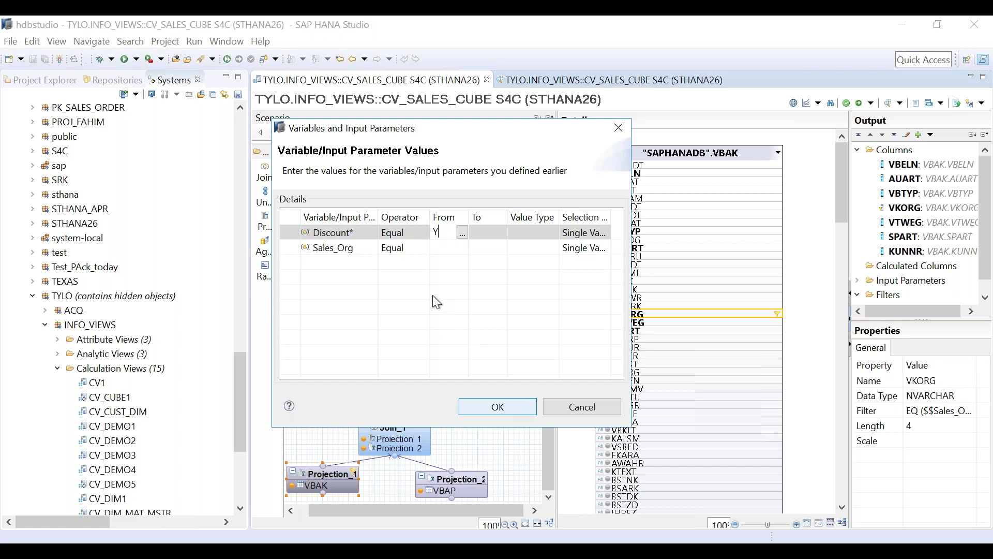
- Check the value help for the Sales_Org parameter in the preview prompt and close it without choosing a value
click(443, 248)
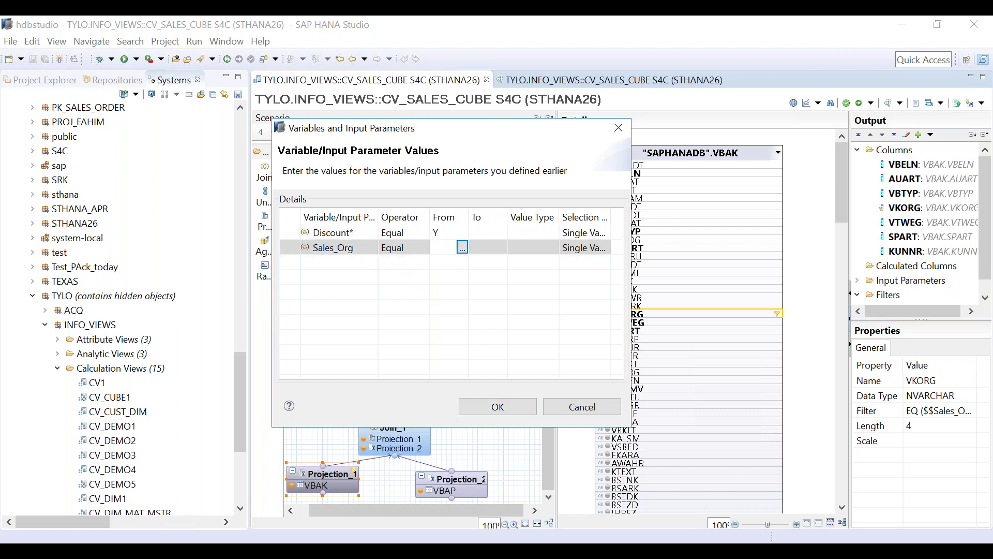
click(462, 247)
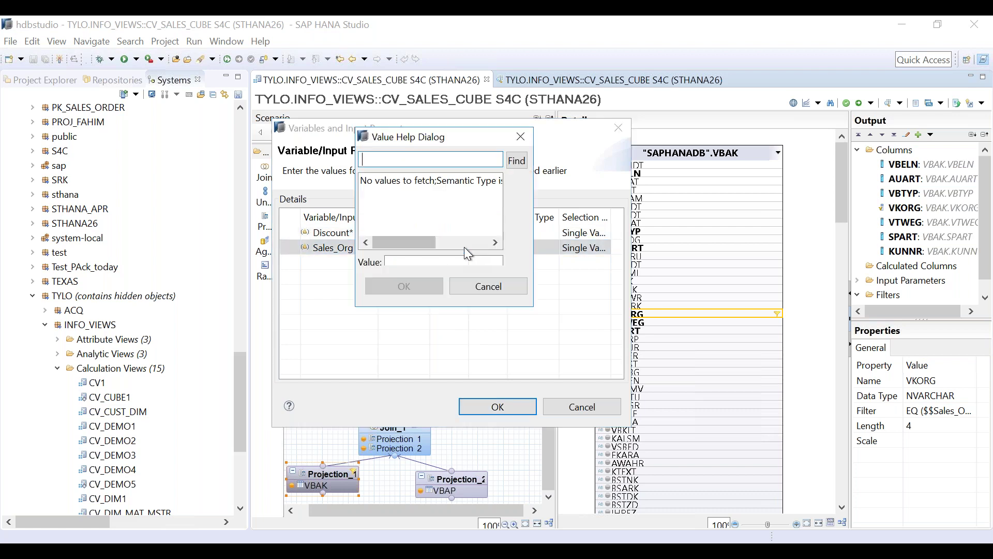
click(518, 285)
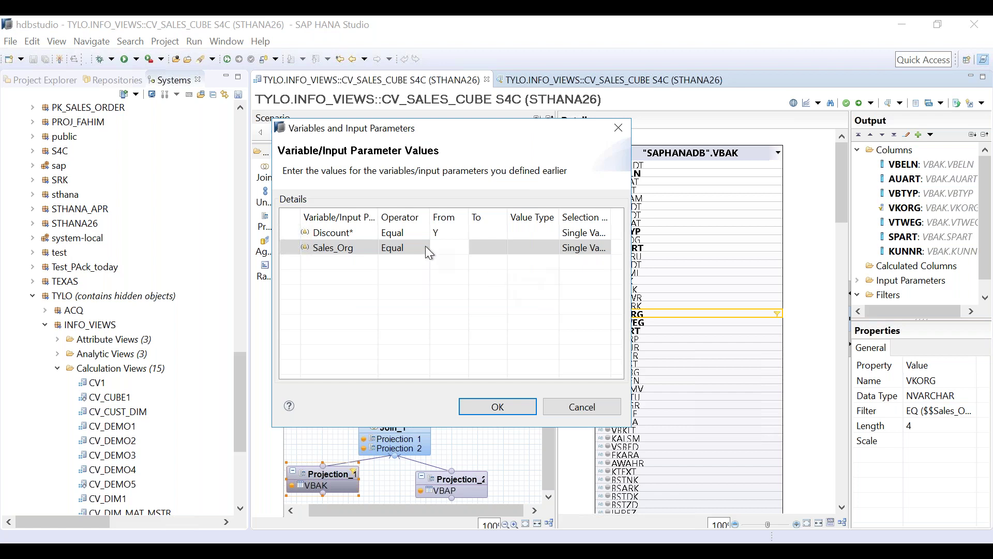
click(441, 248)
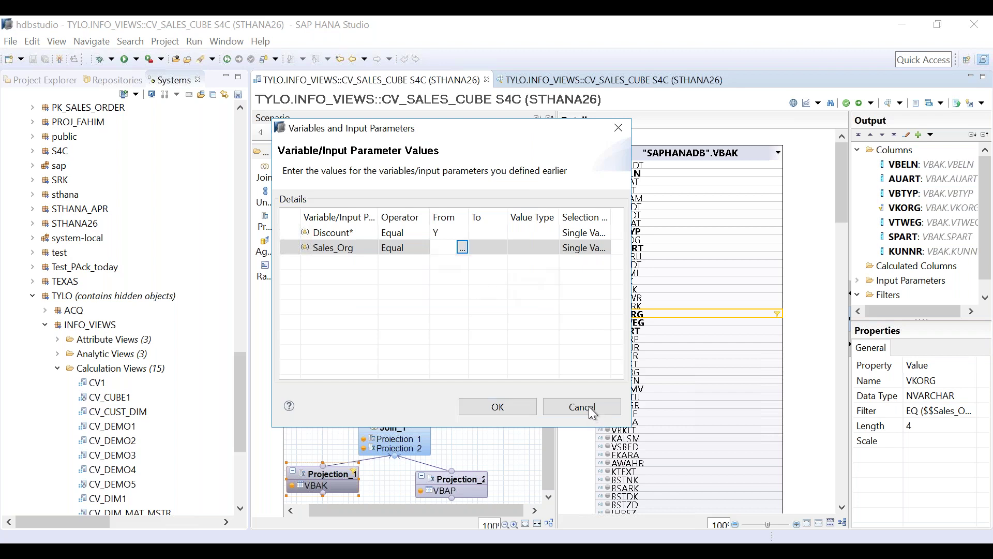
- Run the data preview with Discount Y and no Sales_Org value, view the raw data, and close the preview
click(513, 400)
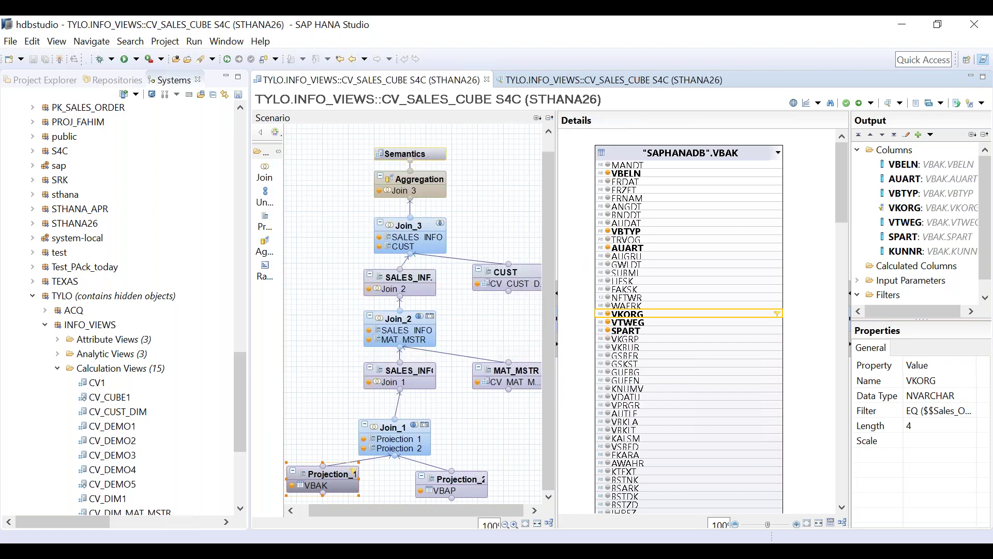
click(956, 102)
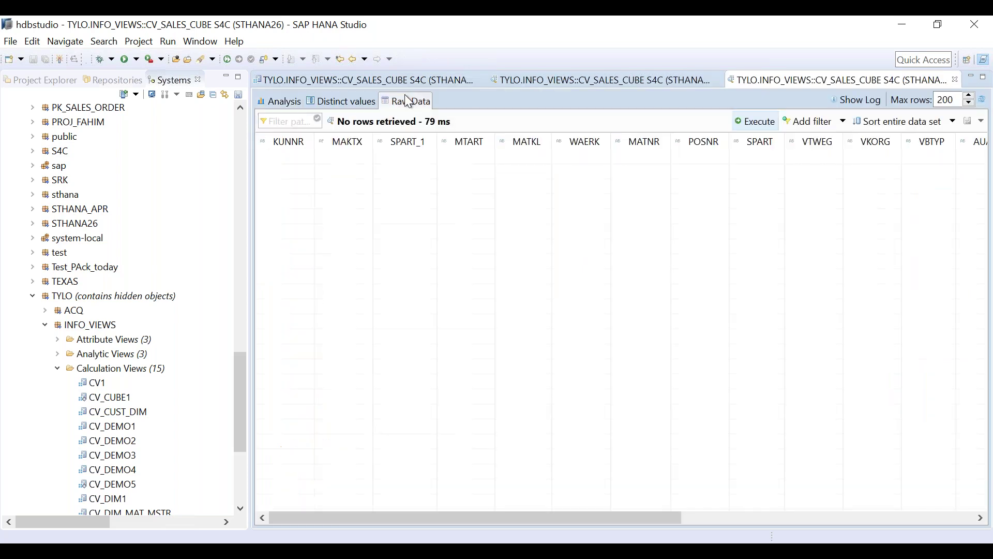
click(956, 80)
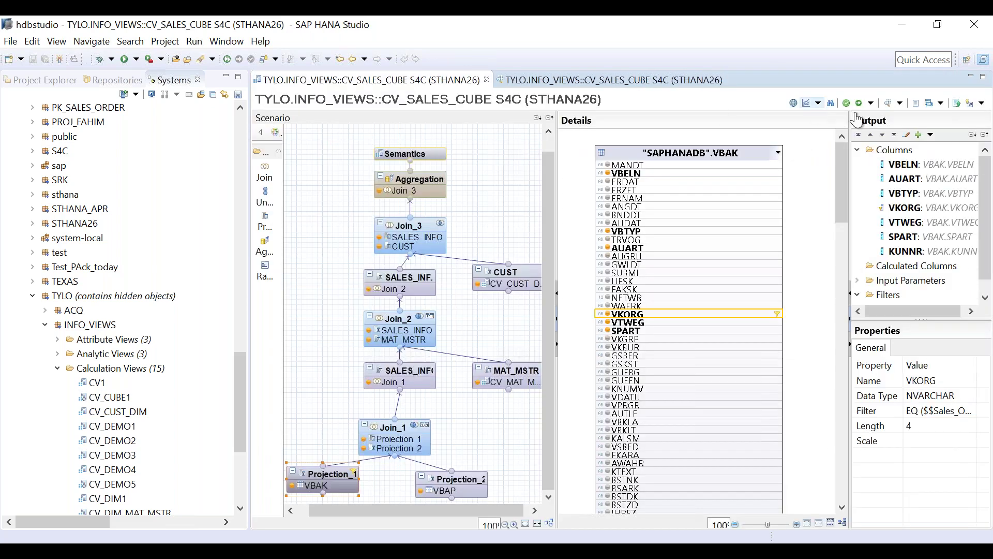
- Preview CV_SALES_CUBE again with Discount set to Y and Sales_Org left blank, view its raw data, and close it
click(455, 233)
text(Y)
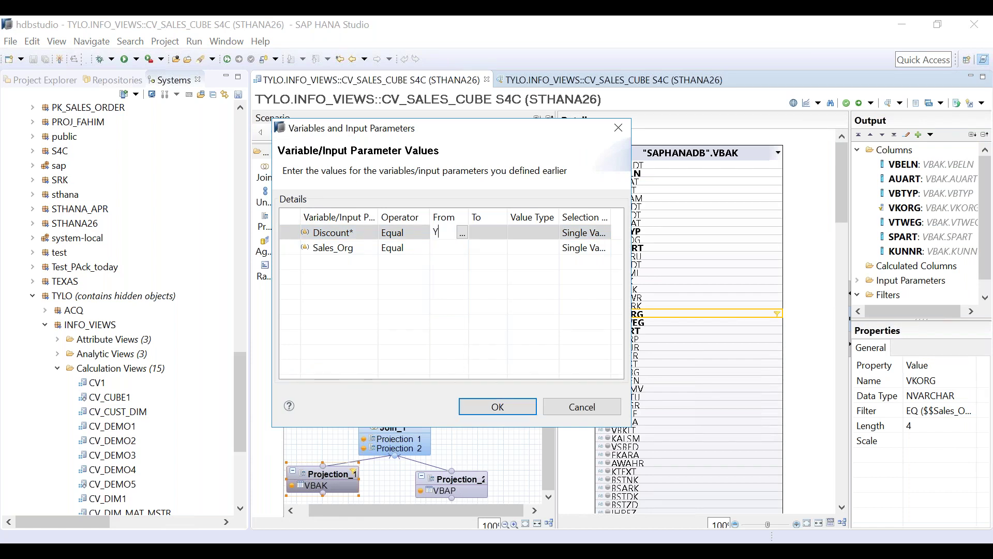
click(497, 407)
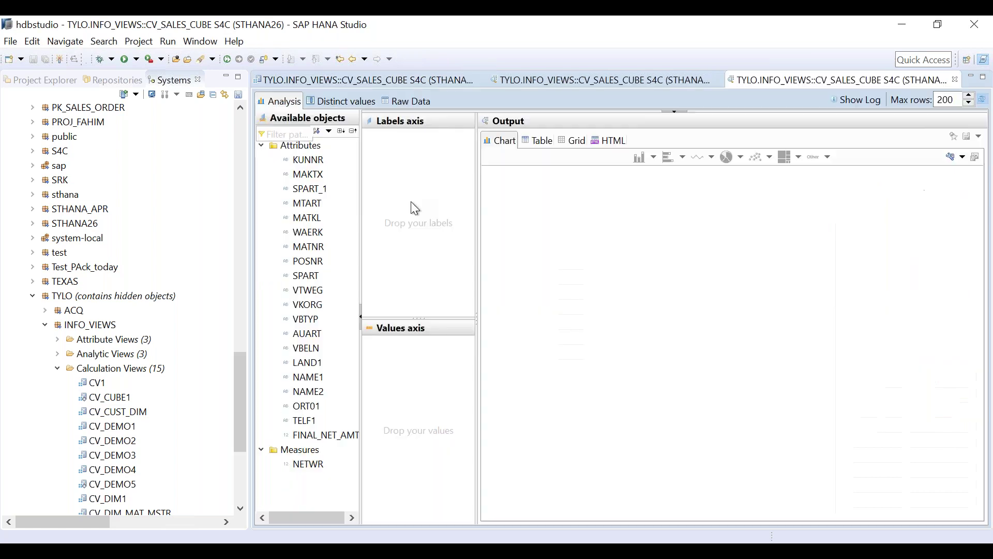
click(399, 101)
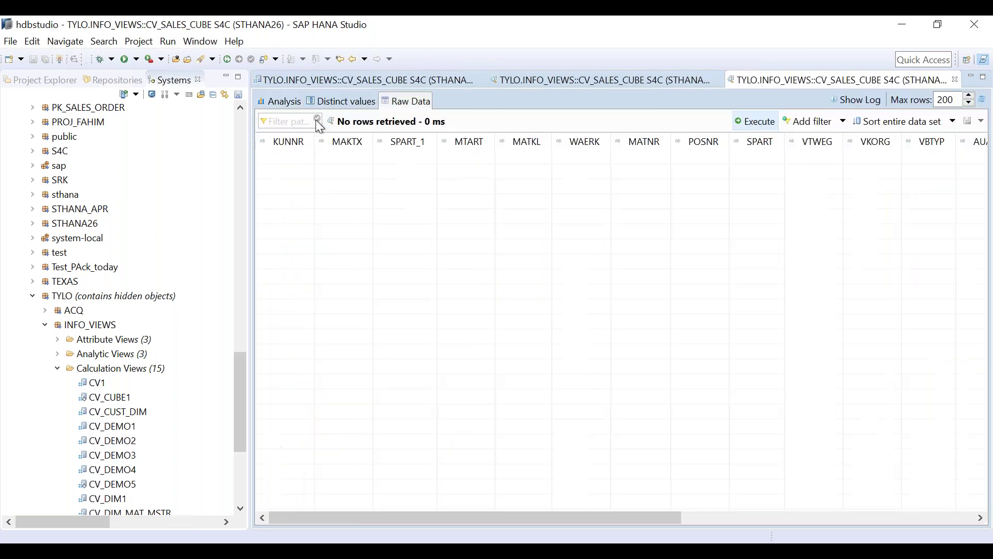
click(956, 79)
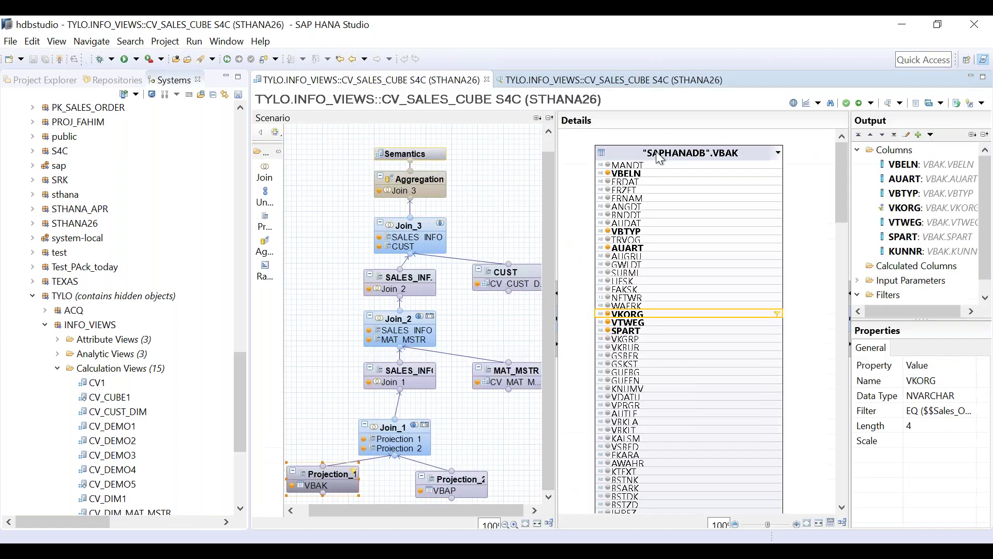
- Make the Sales_Org input parameter mandatory in the Semantics node and activate CV_SALES_CUBE
click(441, 149)
click(599, 206)
double_click(599, 206)
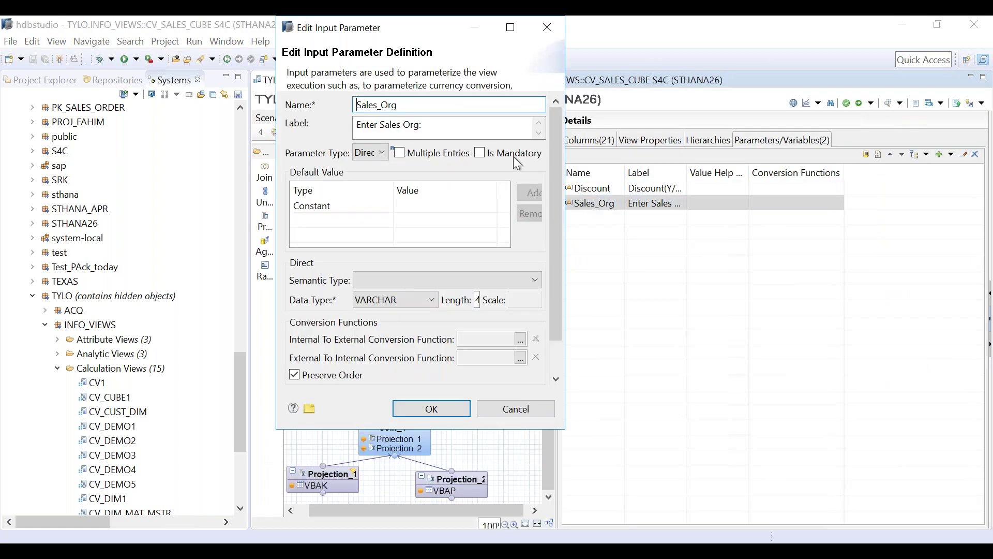
click(442, 411)
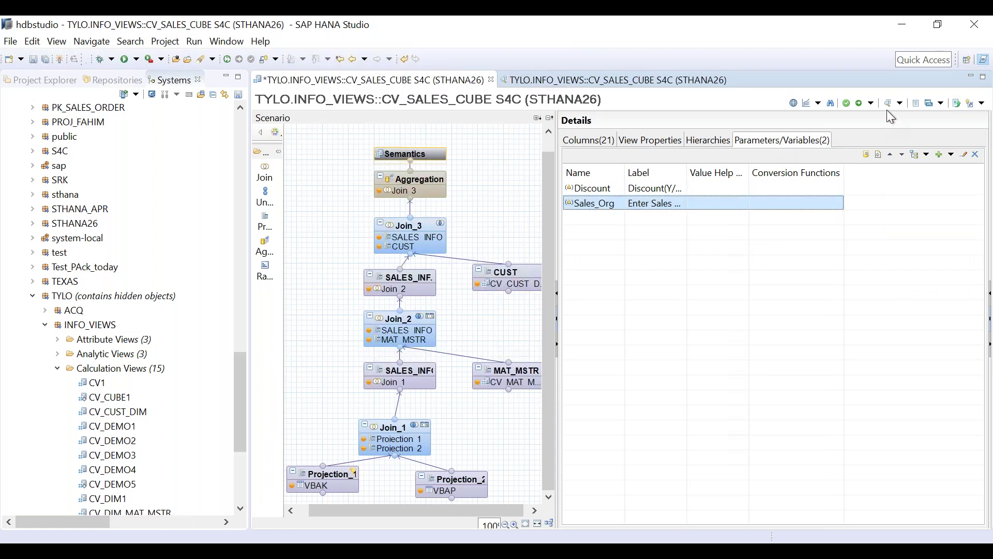
click(859, 103)
click(613, 118)
click(585, 295)
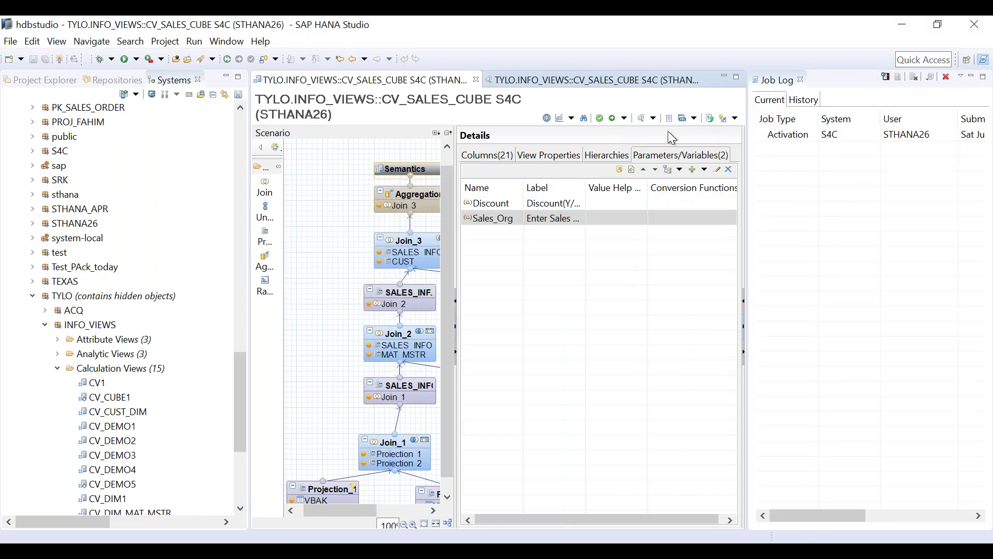
- Start the data preview to check the value help for Sales_Org, cancel the parameter prompt, and close the job log
click(612, 120)
click(442, 248)
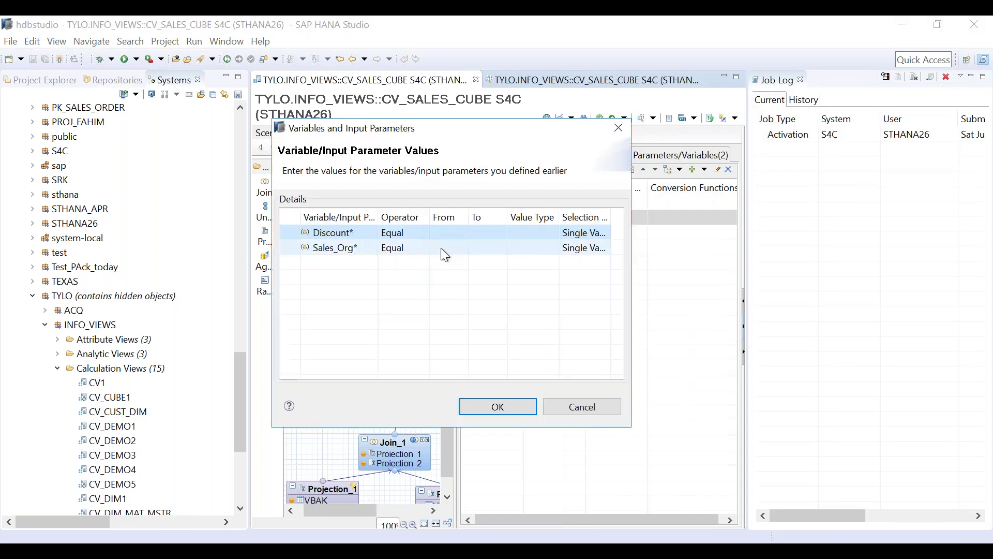
click(462, 247)
click(488, 284)
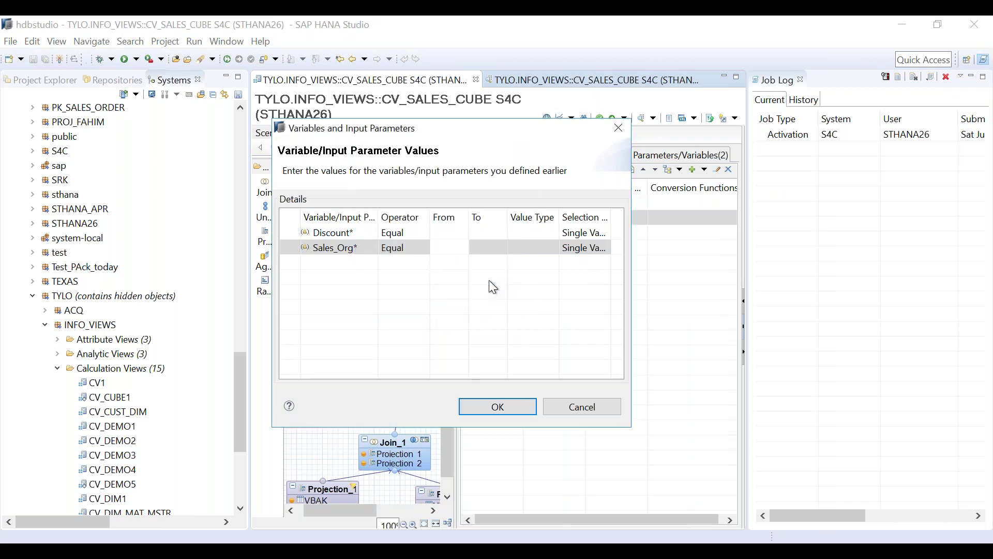
click(597, 410)
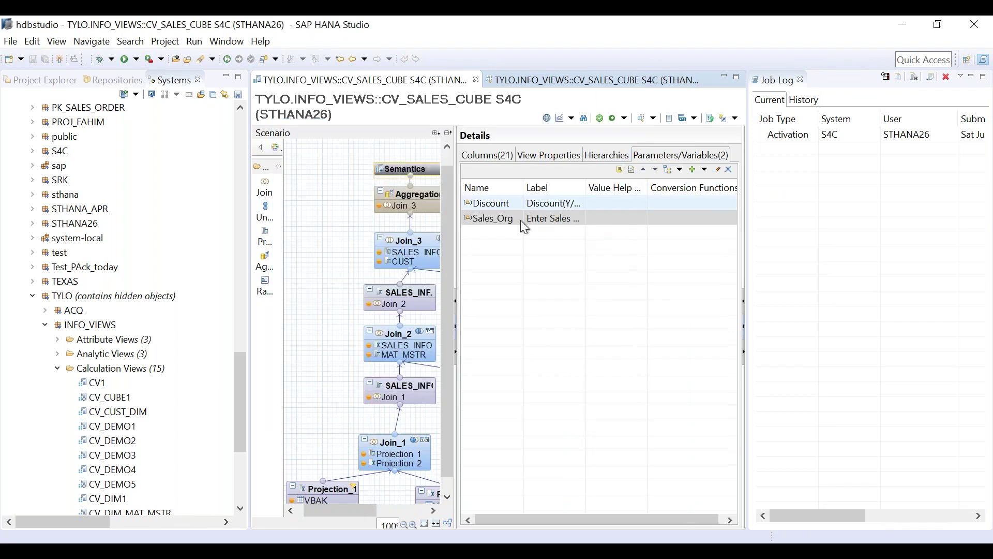
click(801, 78)
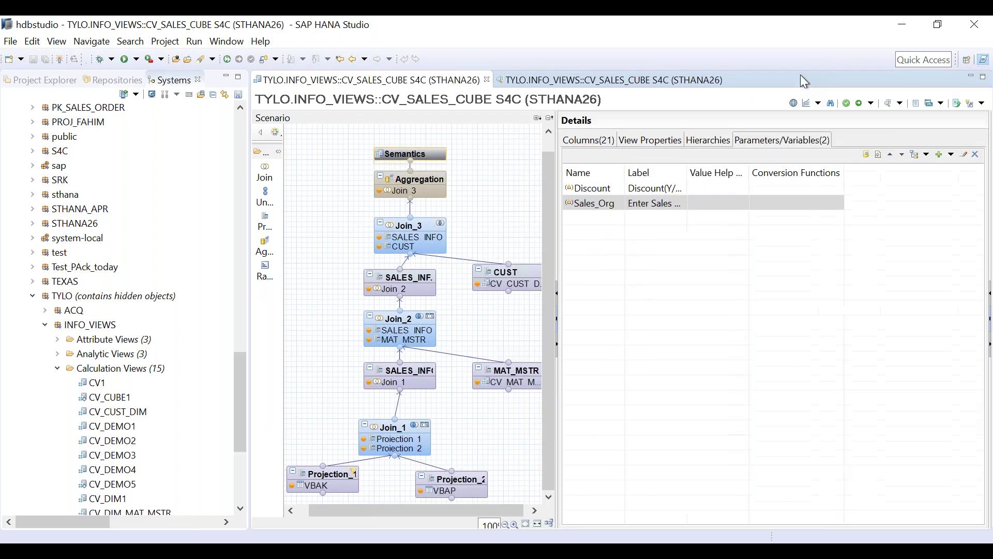
right_click(313, 486)
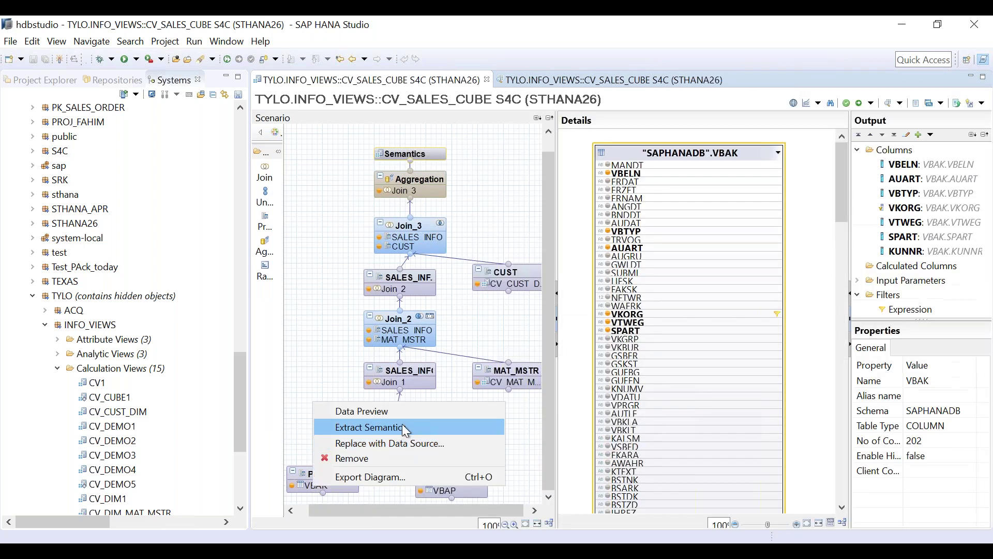
right_click(303, 474)
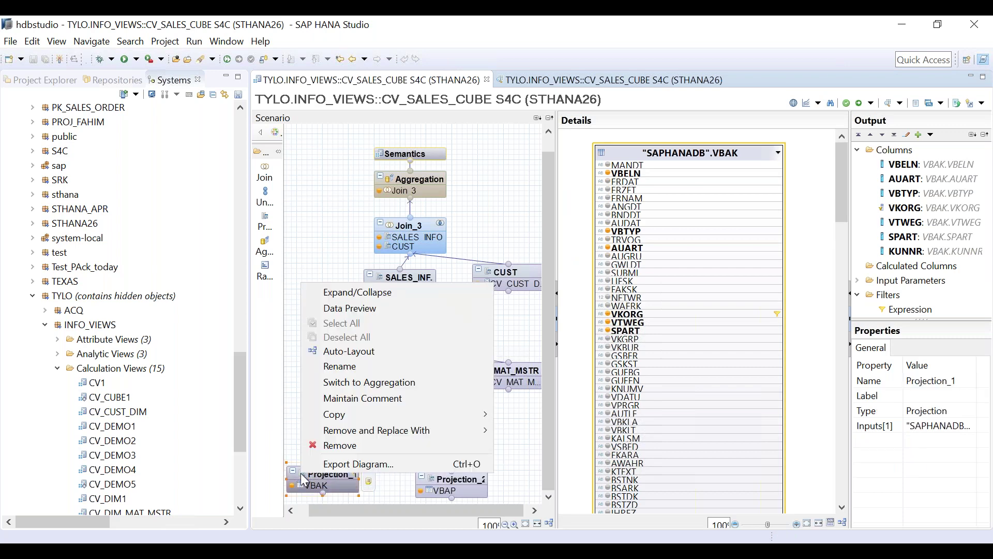
click(398, 307)
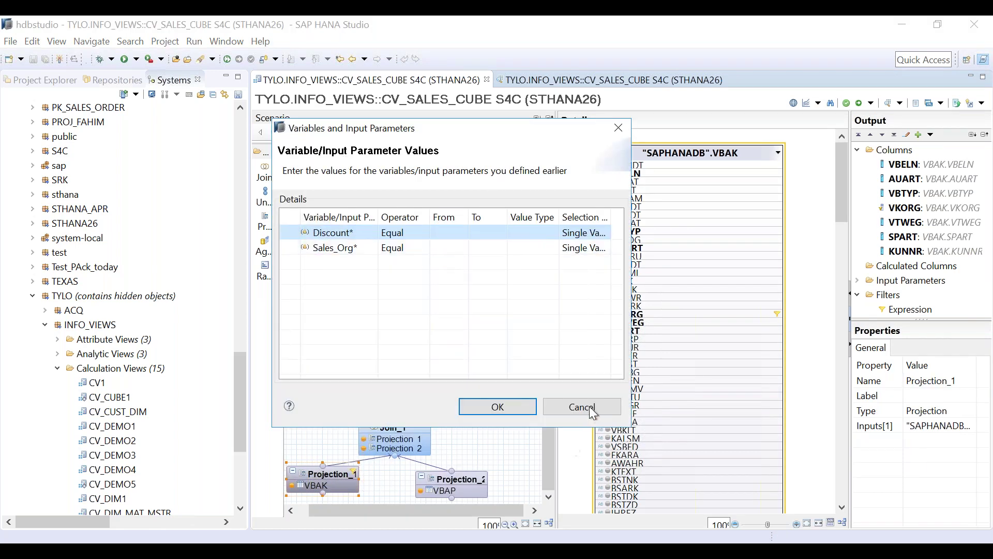
click(581, 406)
- Preview the VBAK table's data, view the distinct values of VKORG, and close the preview
right_click(318, 486)
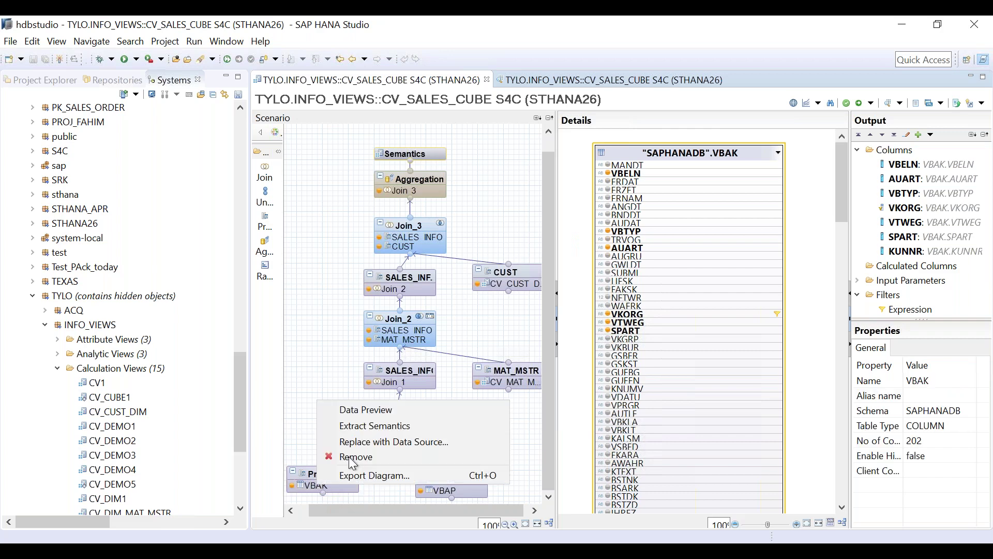
click(385, 412)
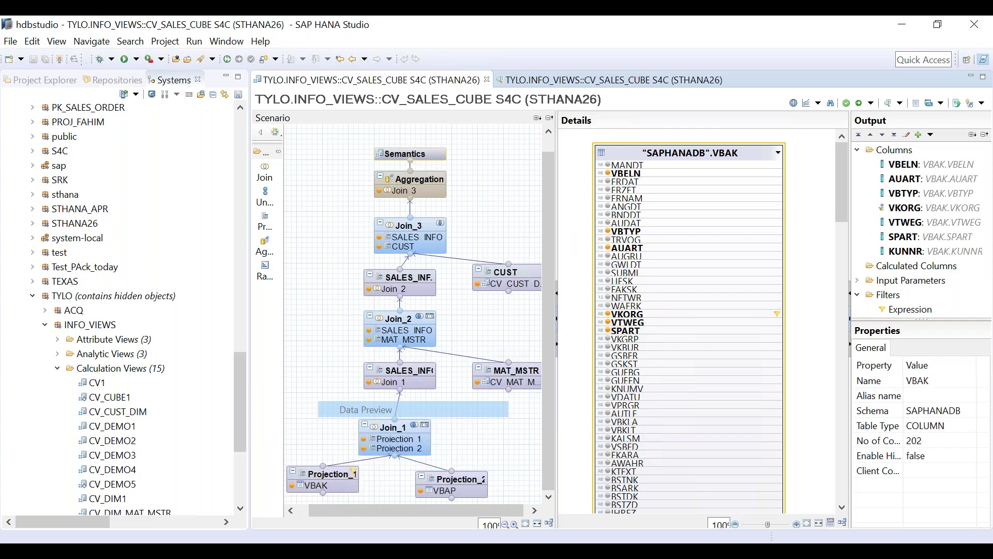
click(400, 102)
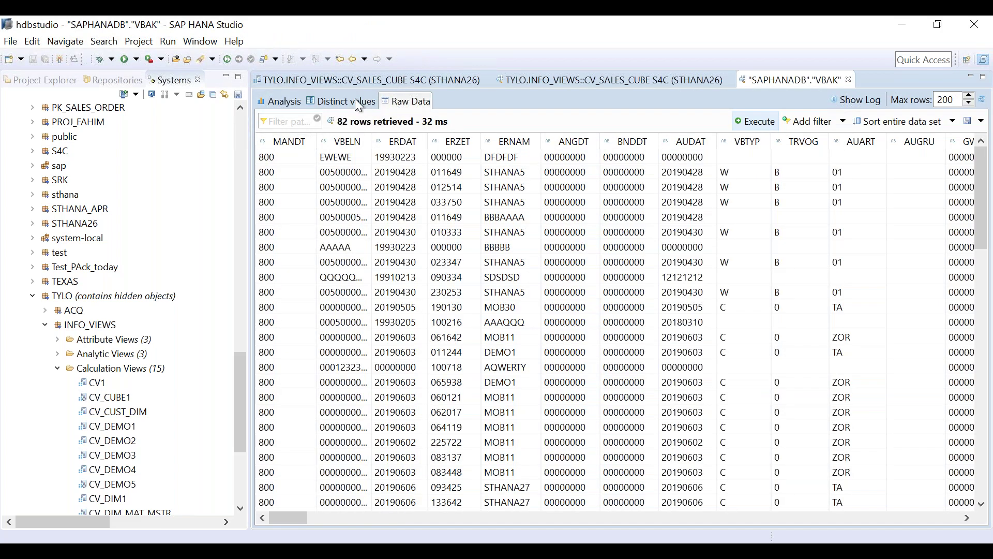
click(355, 100)
click(352, 364)
click(353, 365)
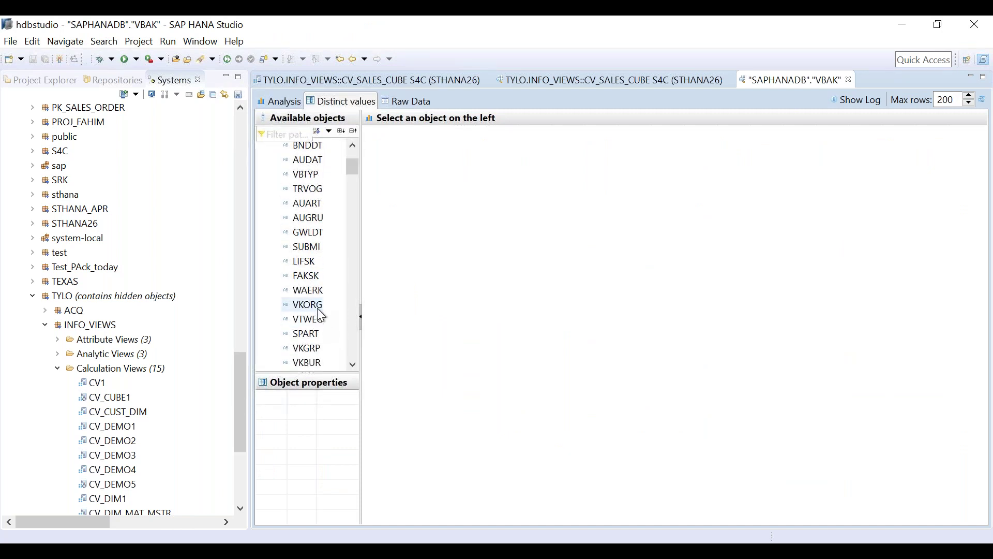
click(318, 307)
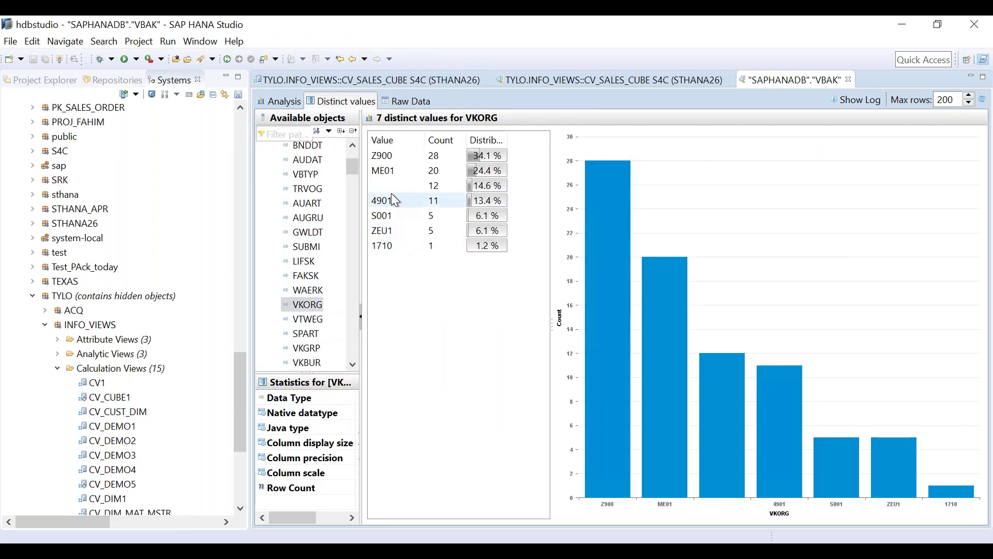
click(848, 80)
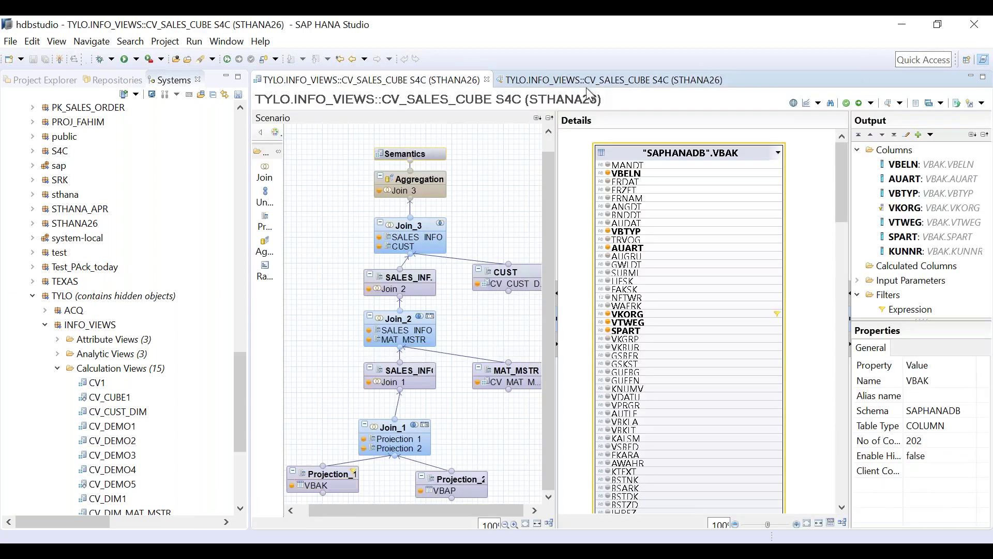
- Close the old cube preview and show the raw data of a new one with Discount Y and Sales_Org Z900
click(588, 85)
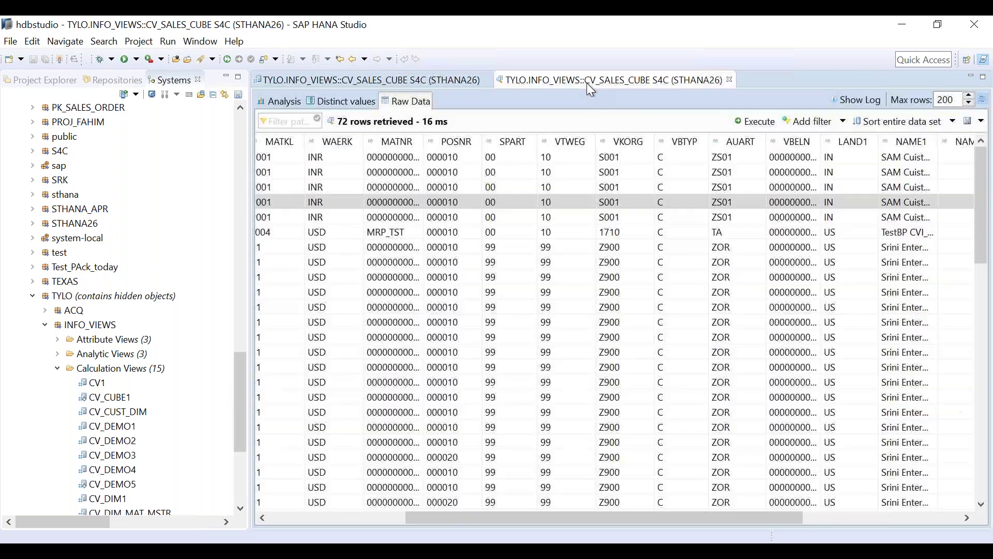
click(730, 80)
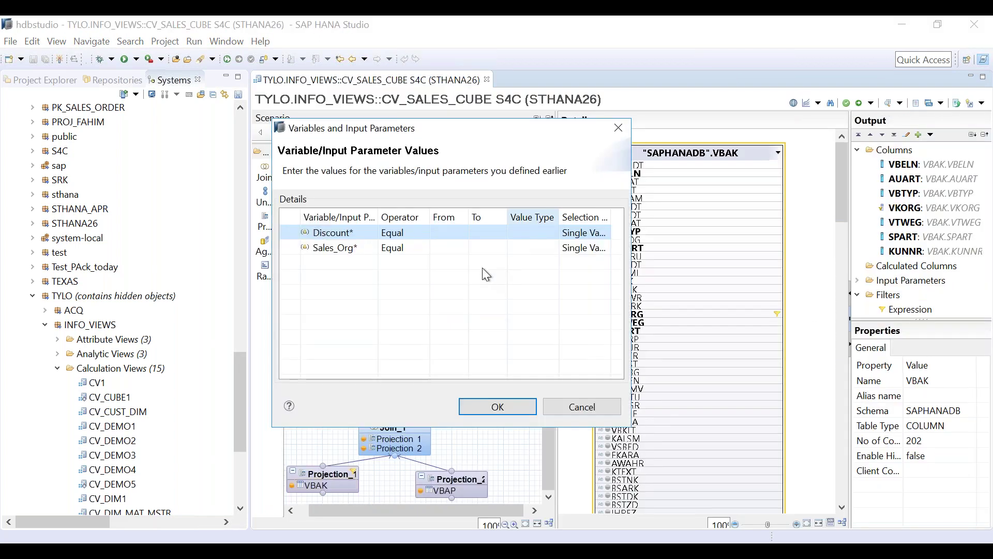
click(453, 234)
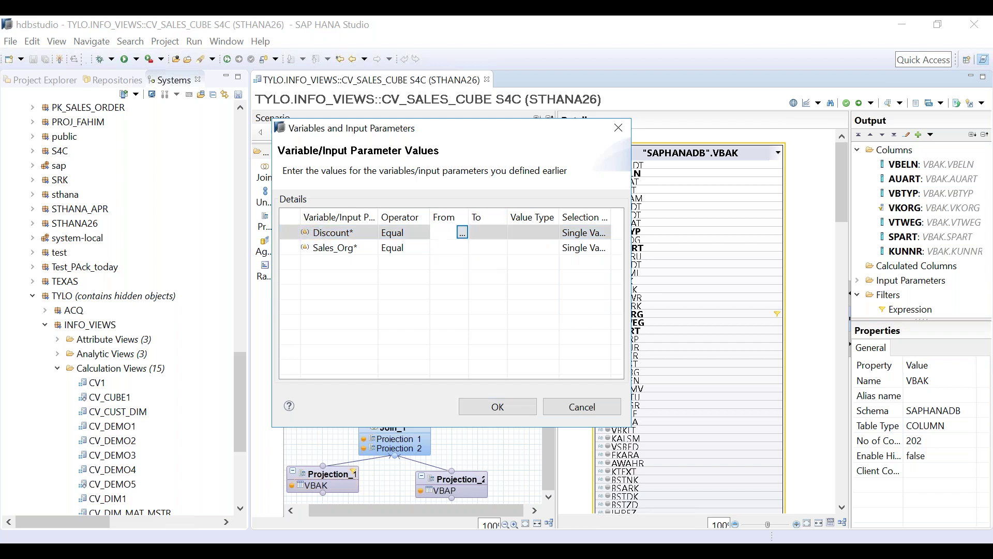
text(Y)
click(447, 252)
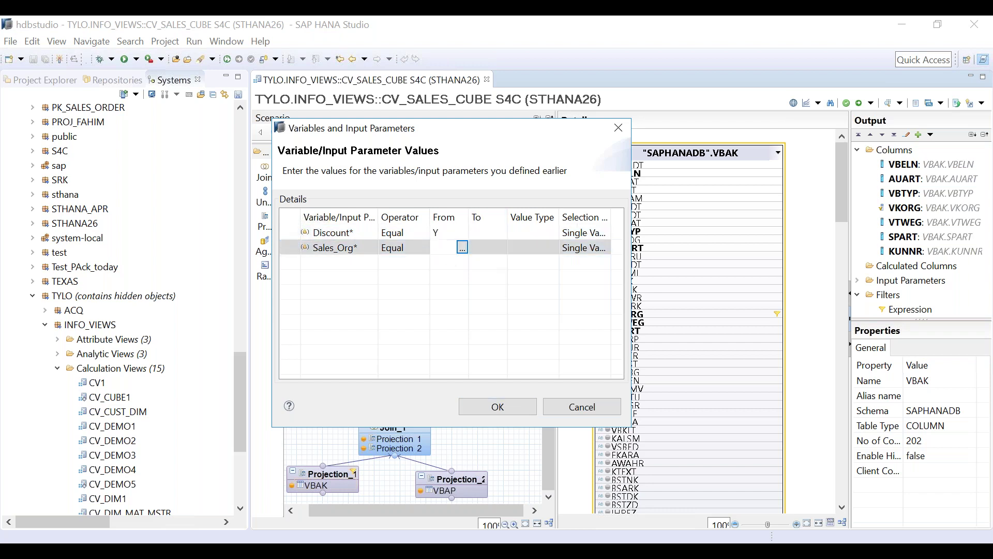
text(Z900)
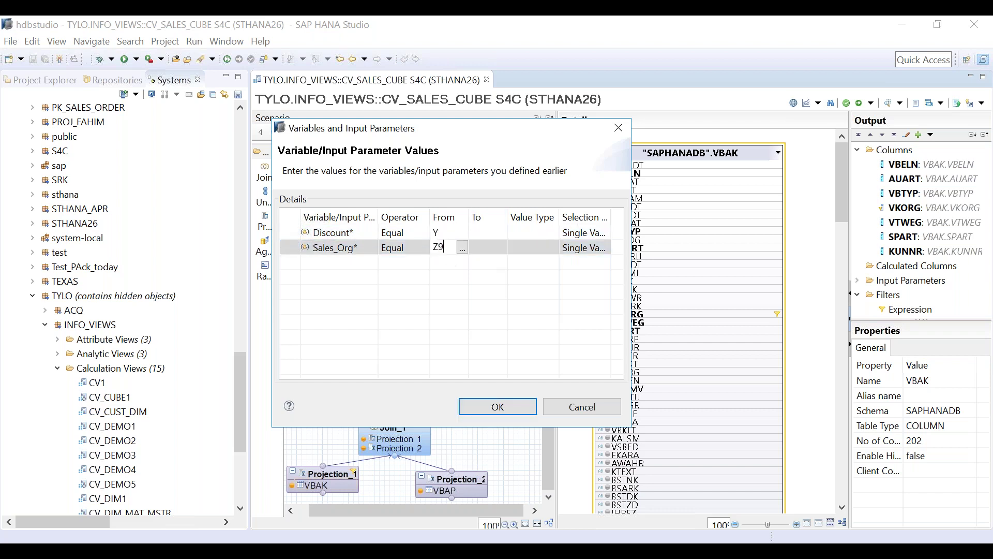
click(482, 410)
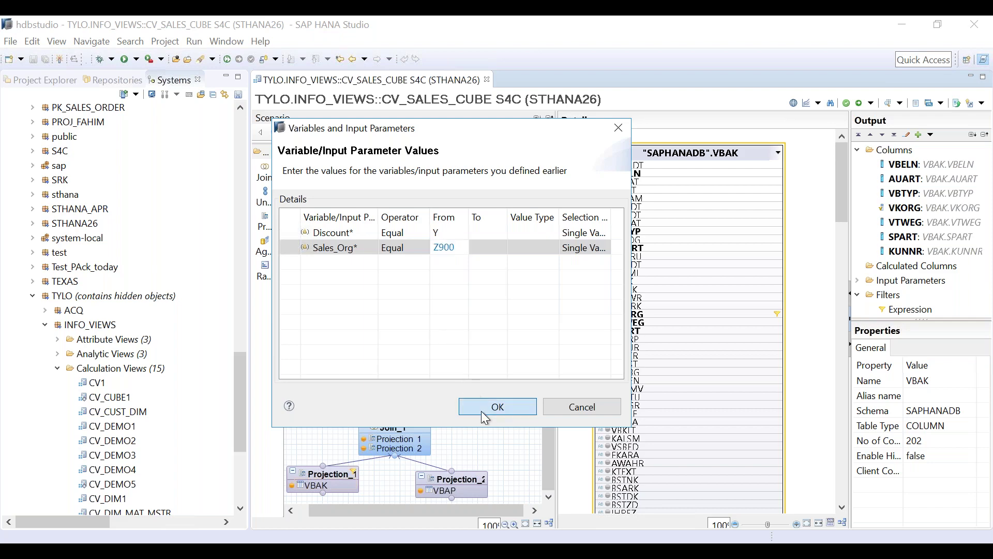
click(406, 105)
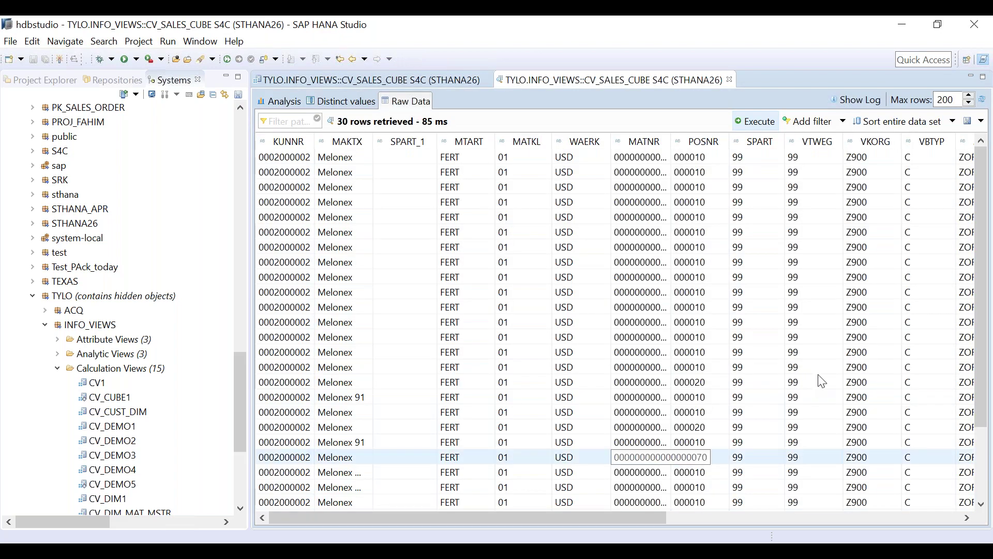
- Examine the VKORG, FINAL_NET_AMT and NETWR columns in the raw data to check the sales organization filter and the discount
click(903, 517)
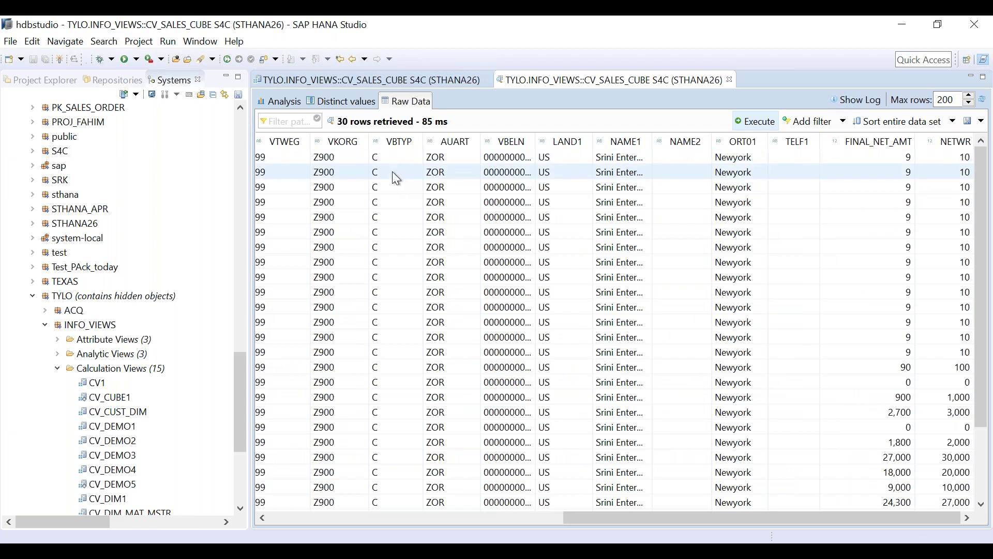
click(351, 157)
click(344, 186)
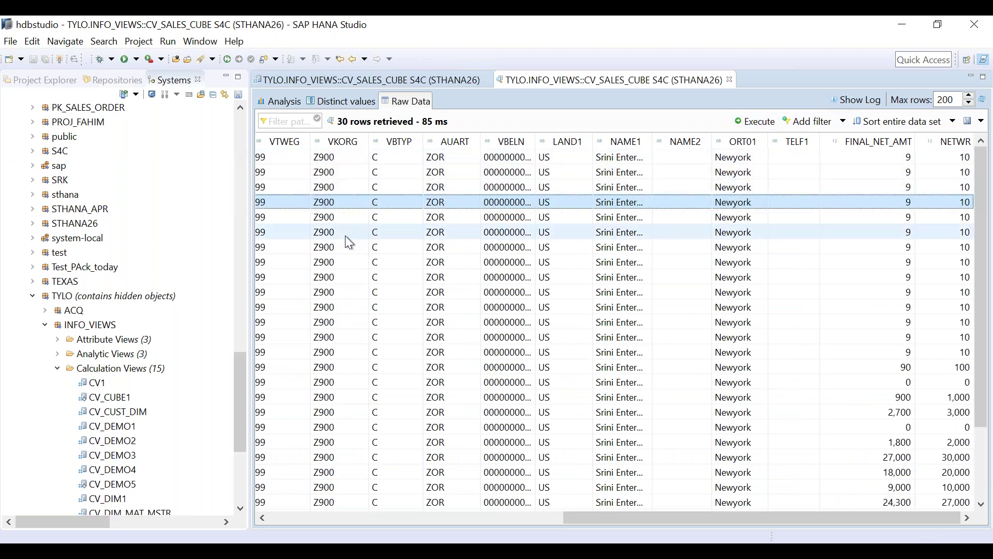
click(340, 322)
click(345, 370)
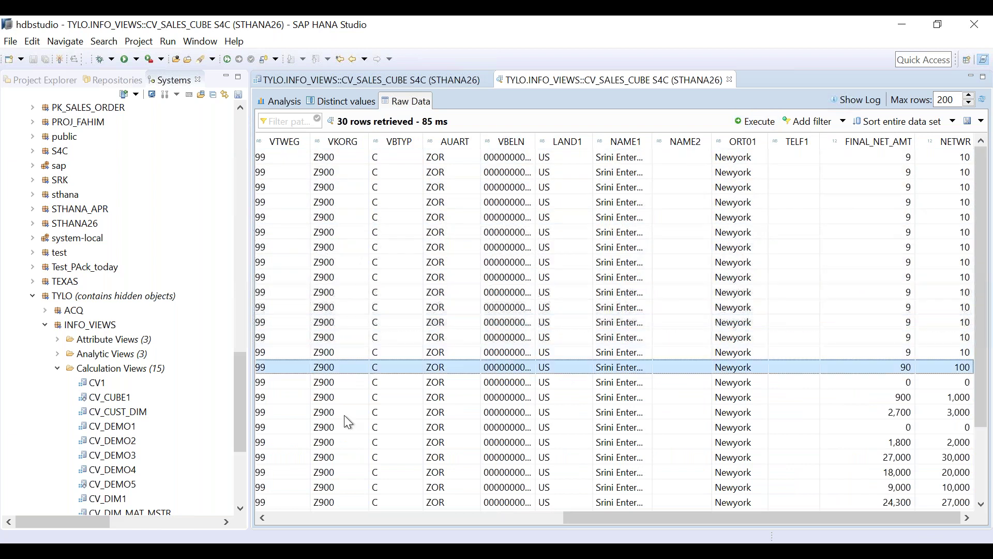
click(344, 415)
scroll(976, 324, down, 2)
scroll(976, 282, up, 2)
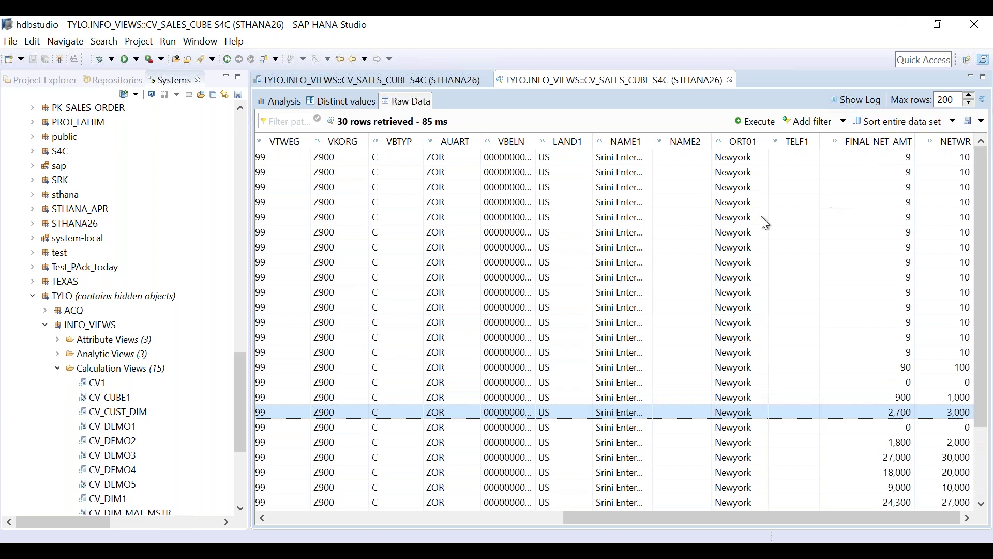
click(541, 523)
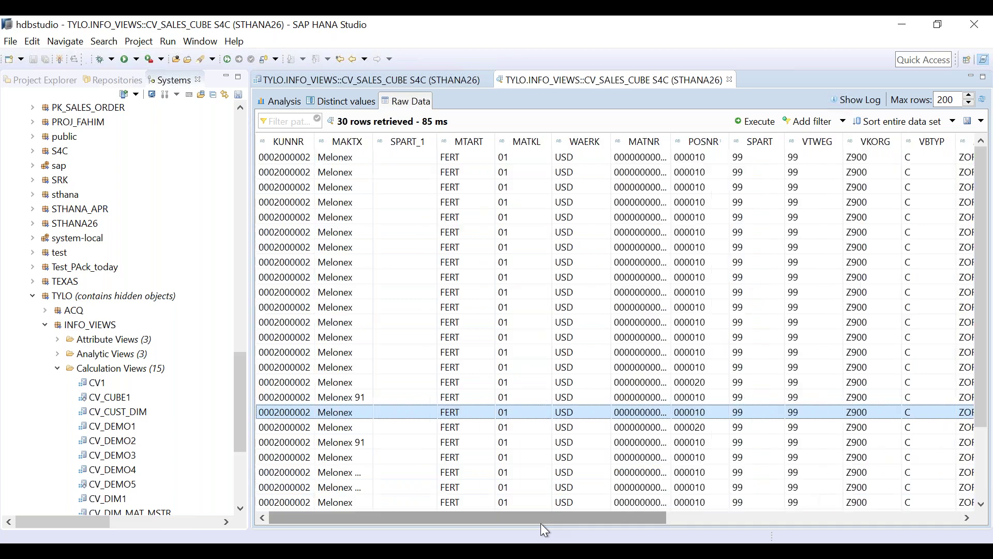
- Close the cube's data preview, view the Semantics parameters, and check the Discount and Sales_Org fields in a new preview's prompt before cancelling it
click(729, 80)
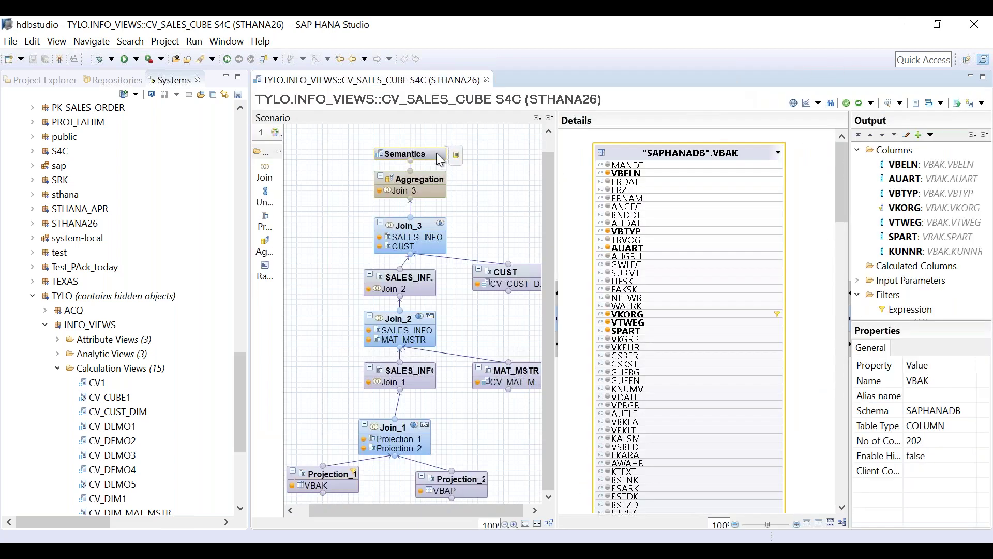
click(436, 153)
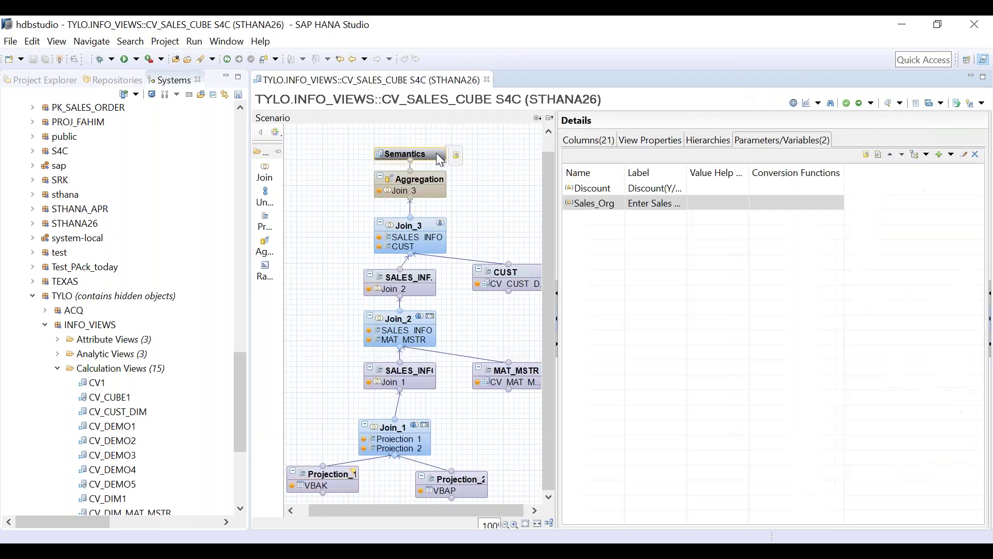
click(864, 102)
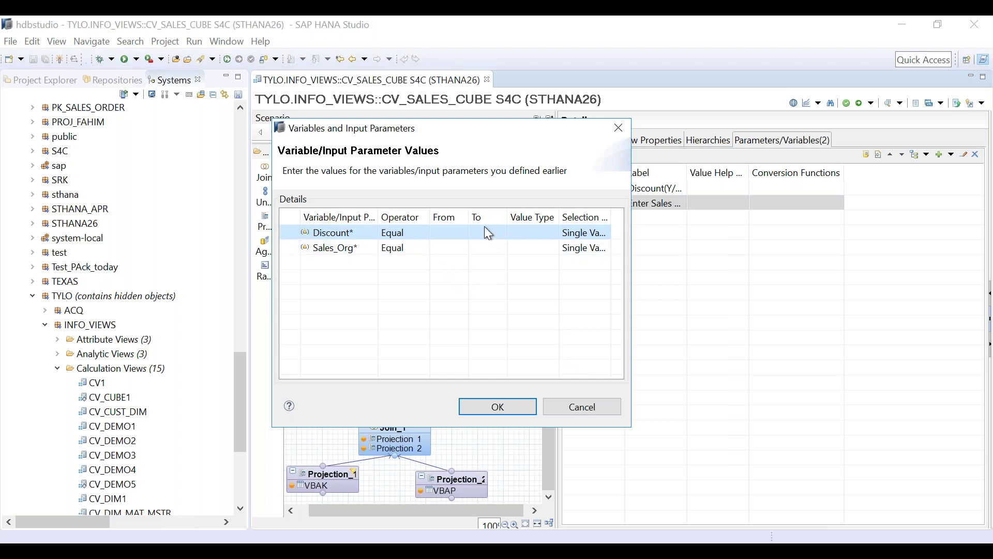
click(439, 234)
click(444, 247)
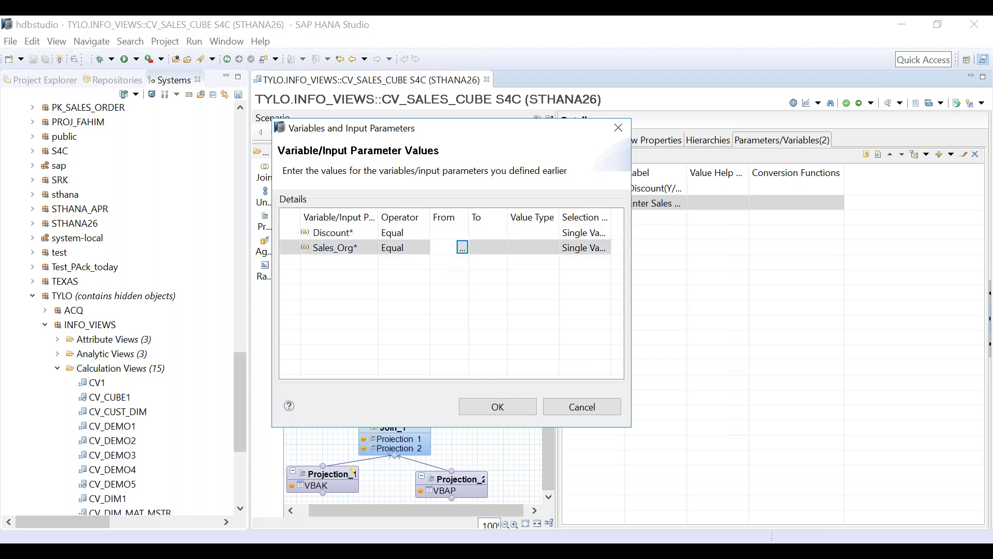
click(442, 234)
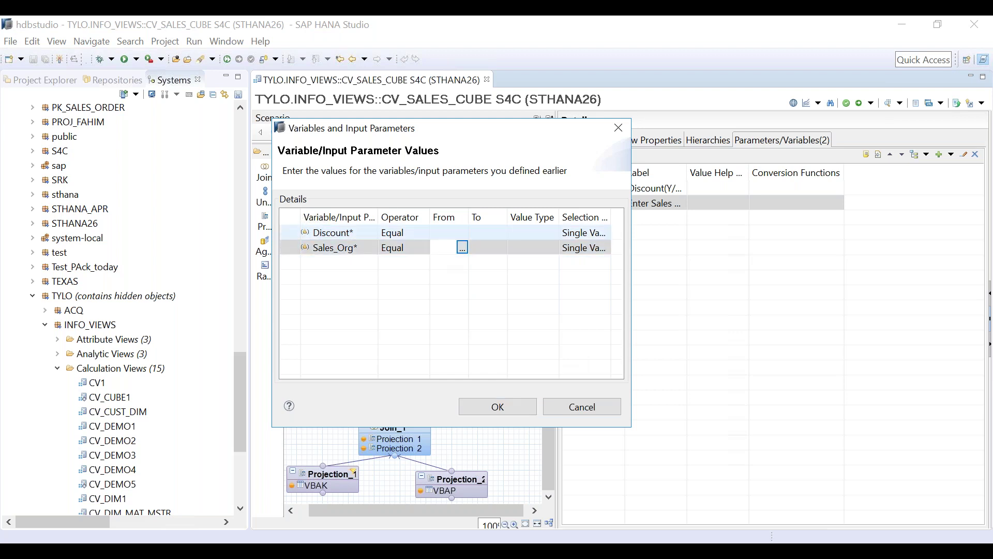
click(443, 247)
click(575, 409)
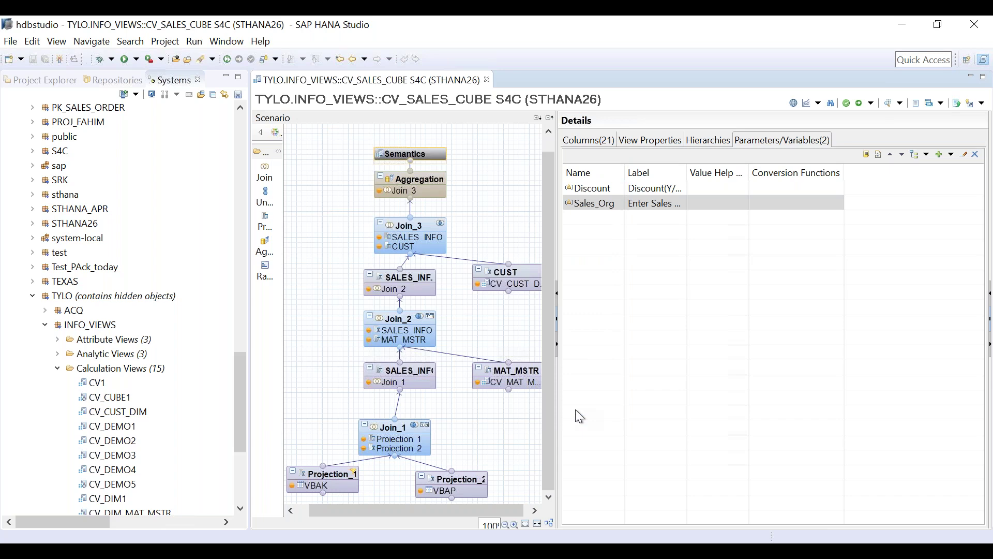
- Set the constant default value of the Discount input parameter to Y
ctrl+click(584, 192)
double_click(584, 192)
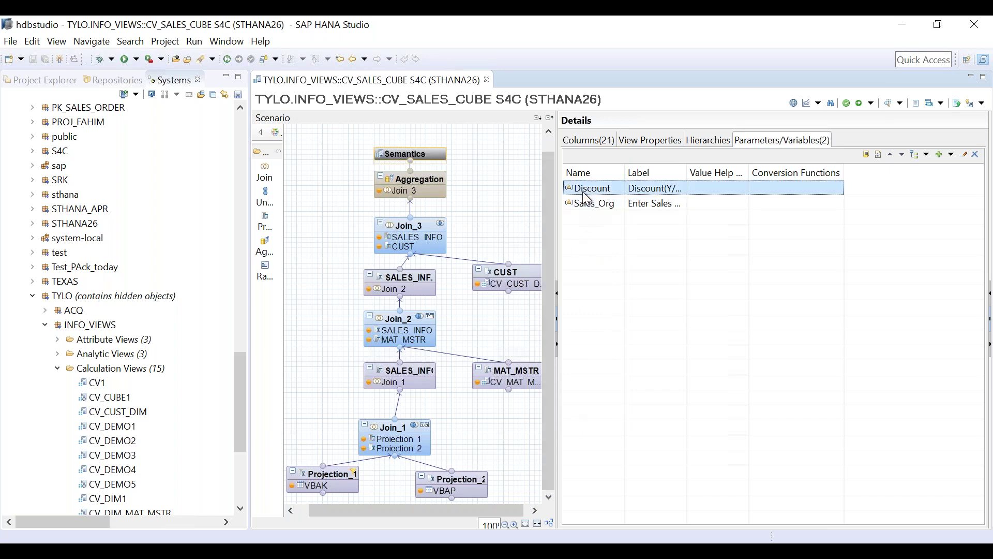
click(511, 30)
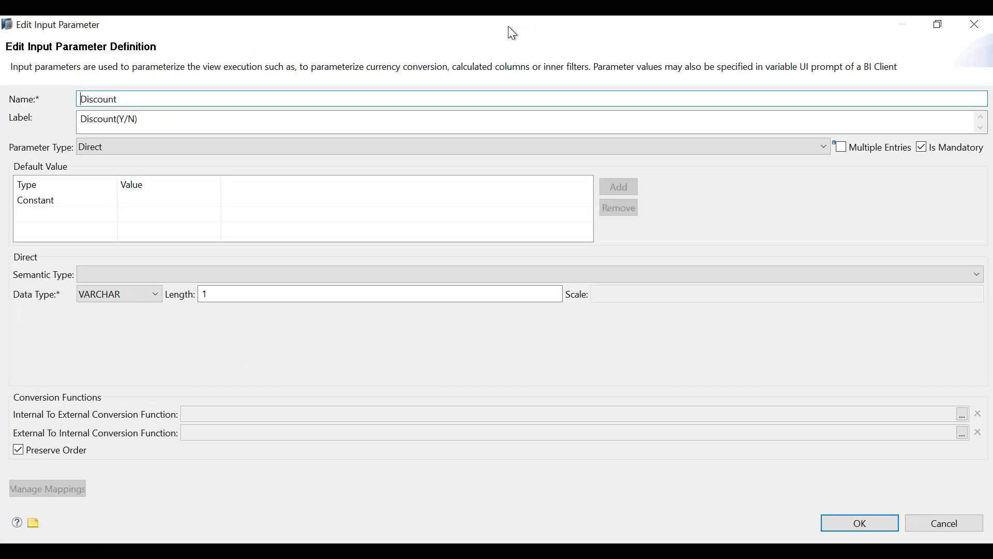
click(170, 200)
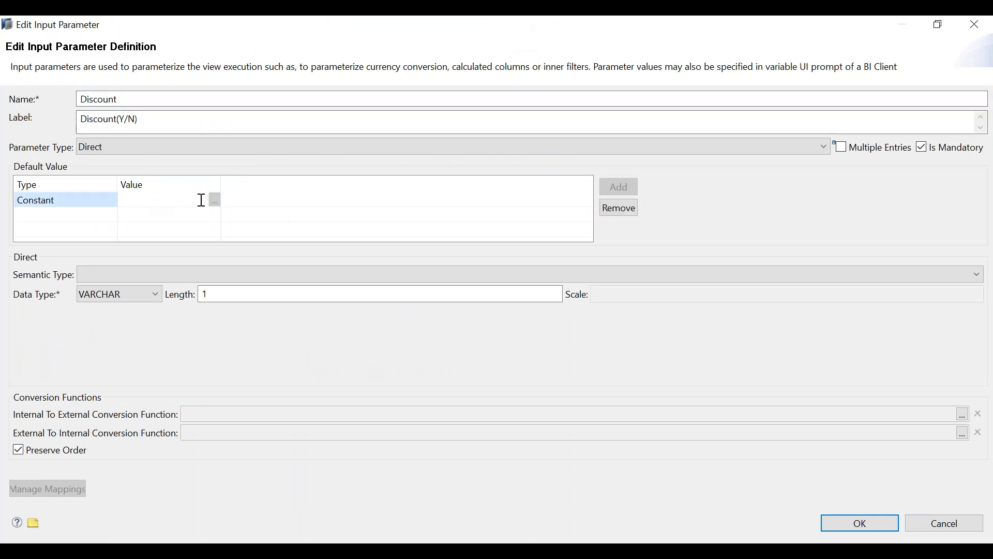
click(209, 200)
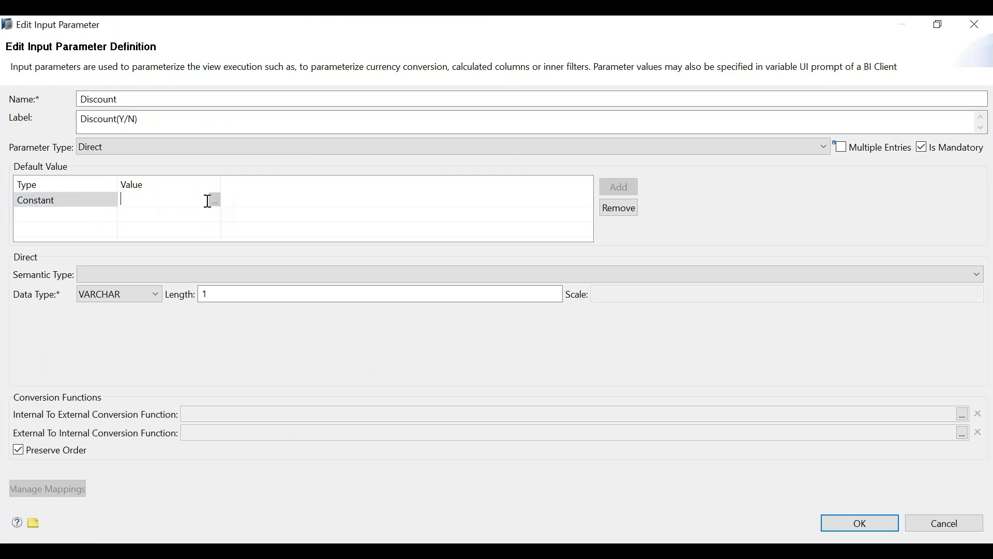
text(Y)
click(887, 520)
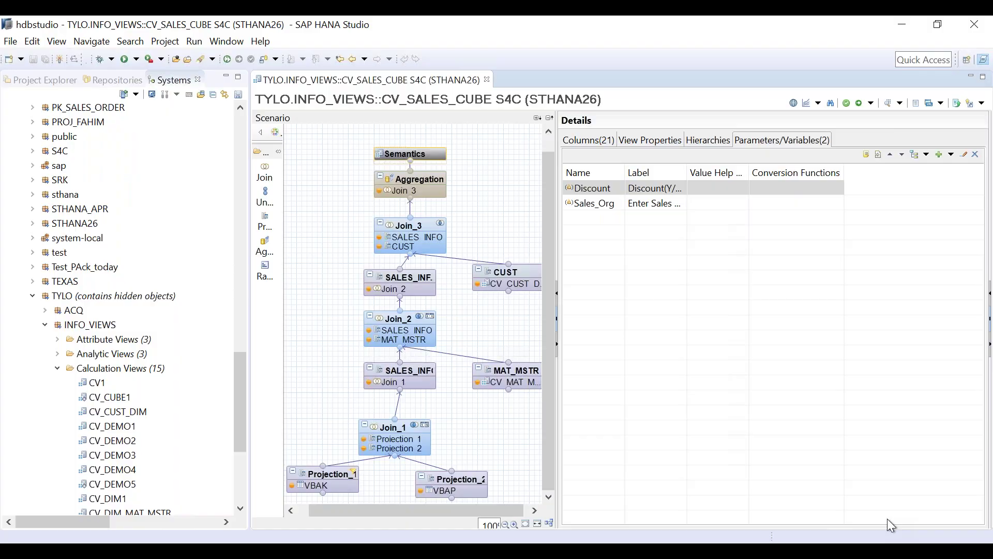
- Set the constant default value of the Sales_Org input parameter to Z900
double_click(591, 202)
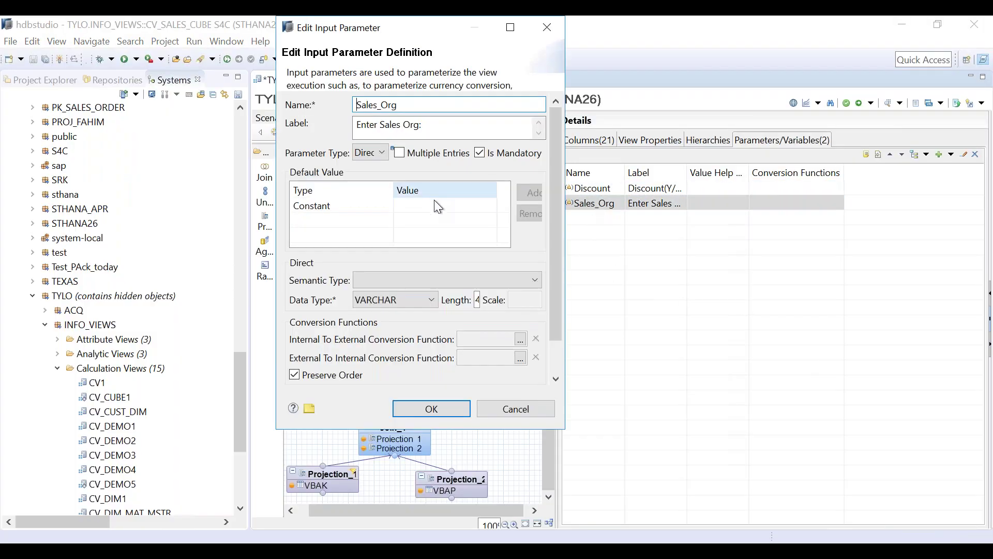
click(434, 202)
text(Z900)
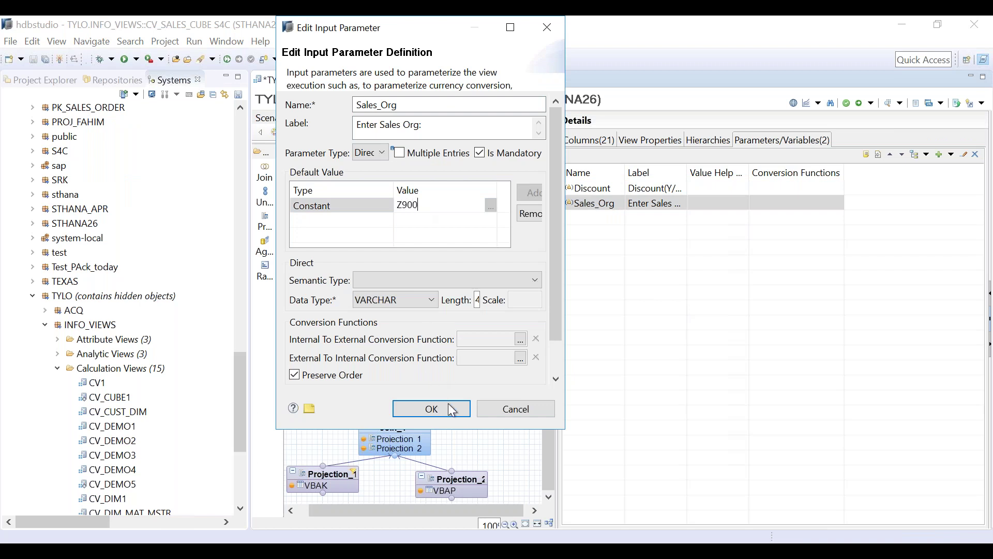
click(432, 409)
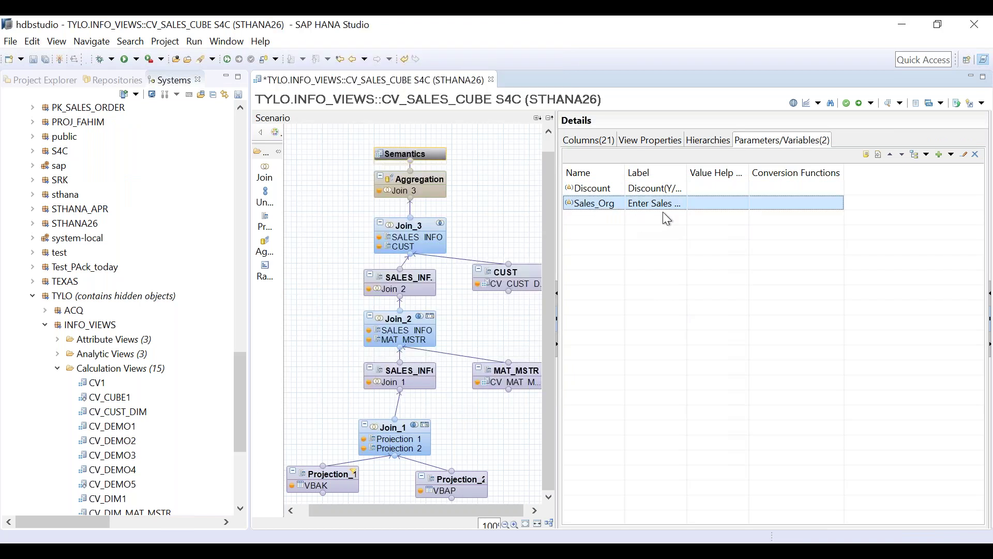
- Save and activate CV_SALES_CUBE, check the activation's status in the job log, and close the log
click(860, 103)
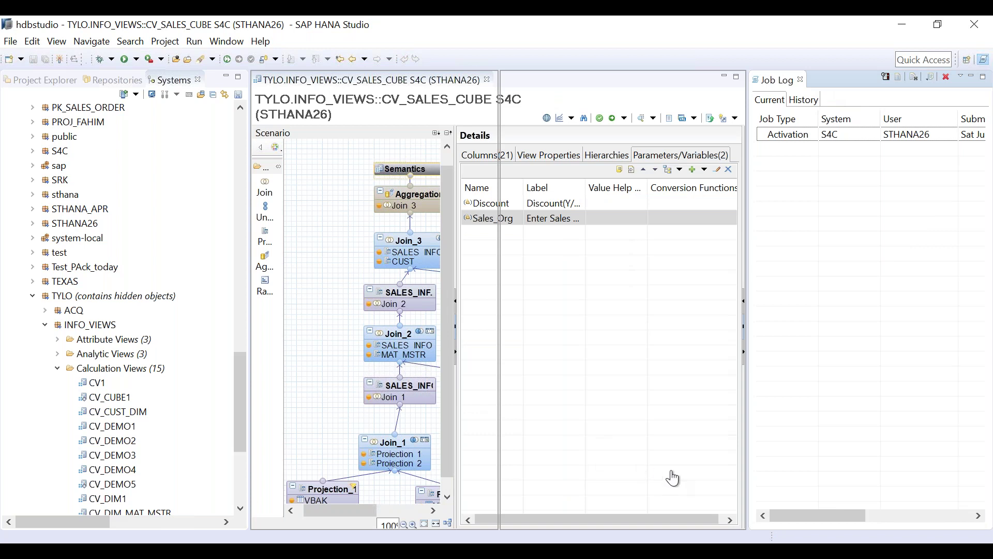
drag(673, 478, 622, 478)
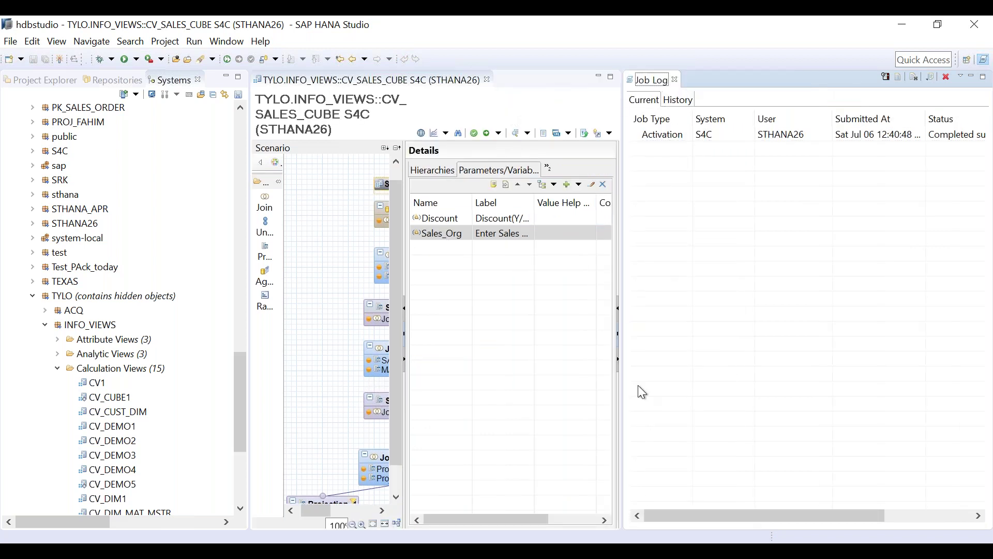
click(676, 79)
- Preview the cube's data with the default Discount and Sales_Org values and show the raw data
click(923, 106)
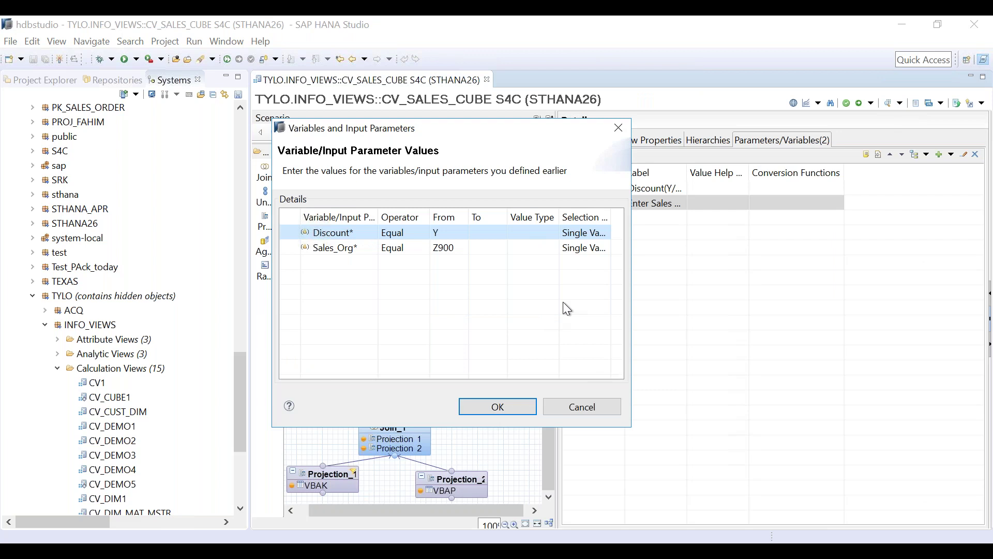
click(500, 407)
click(414, 100)
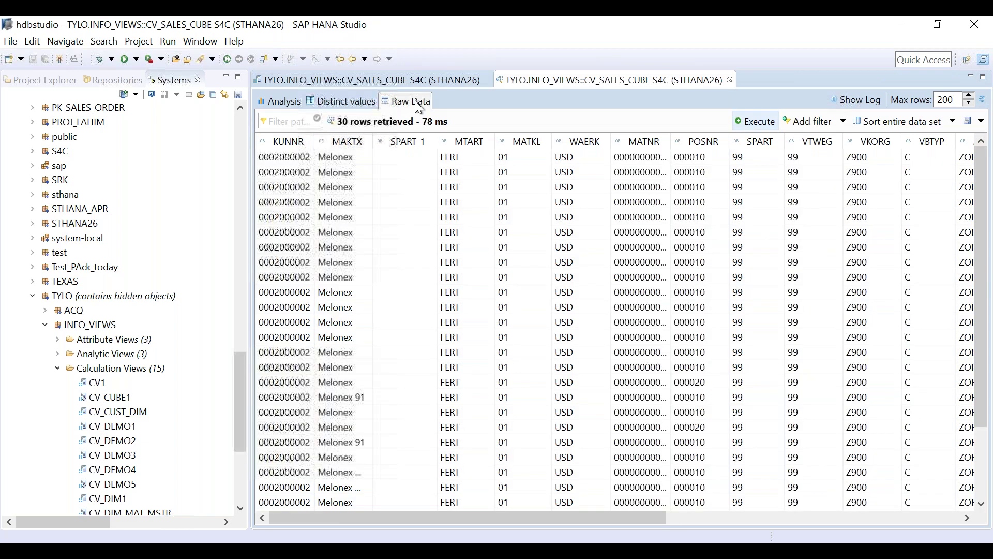
- Examine the raw data's customer, organisation and amount columns across the retrieved rows, and close the data preview
click(902, 521)
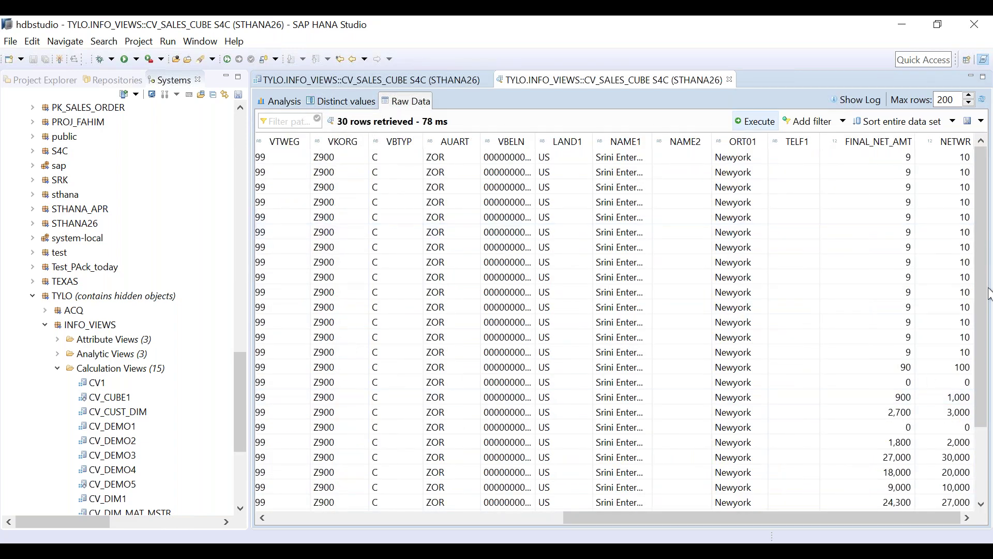
scroll(988, 295, down, 2)
click(912, 414)
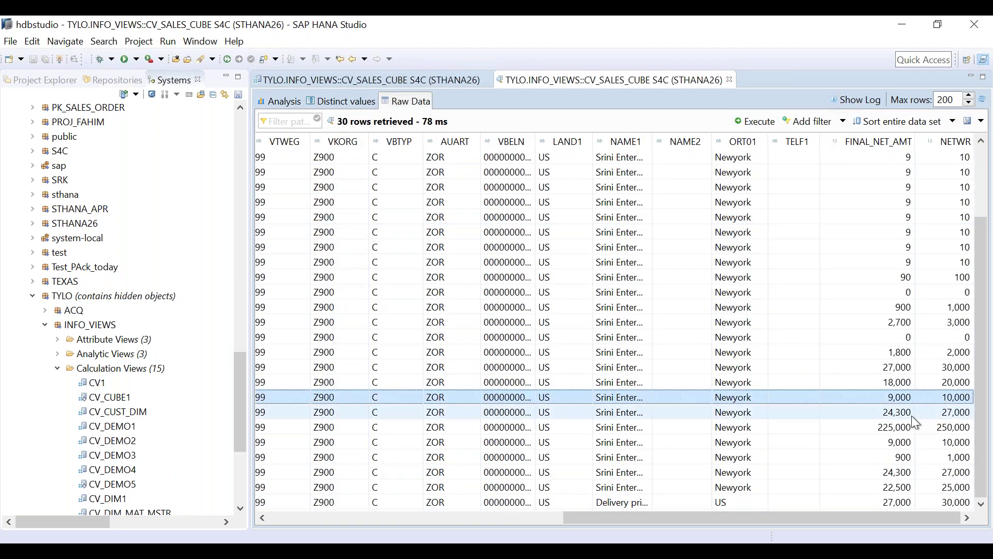
click(555, 519)
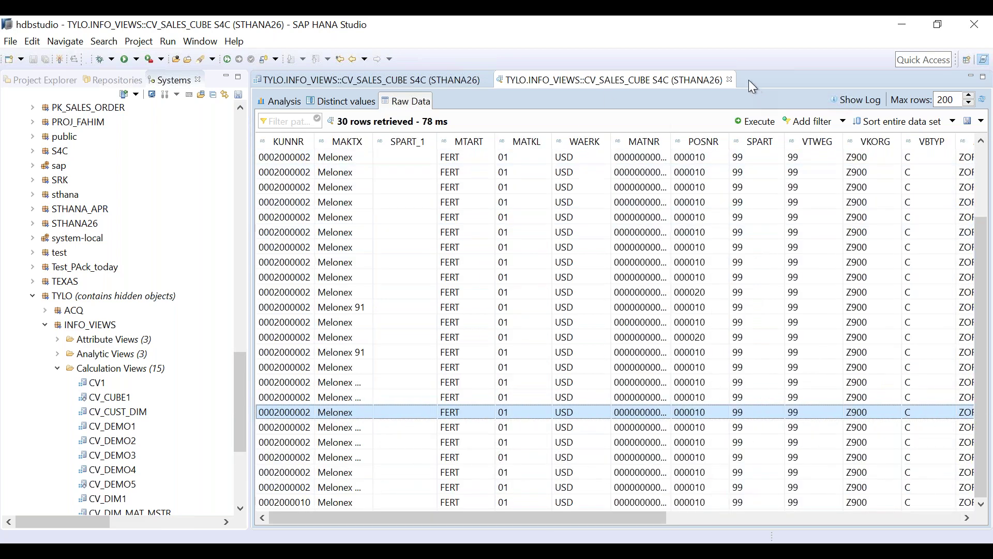
click(730, 77)
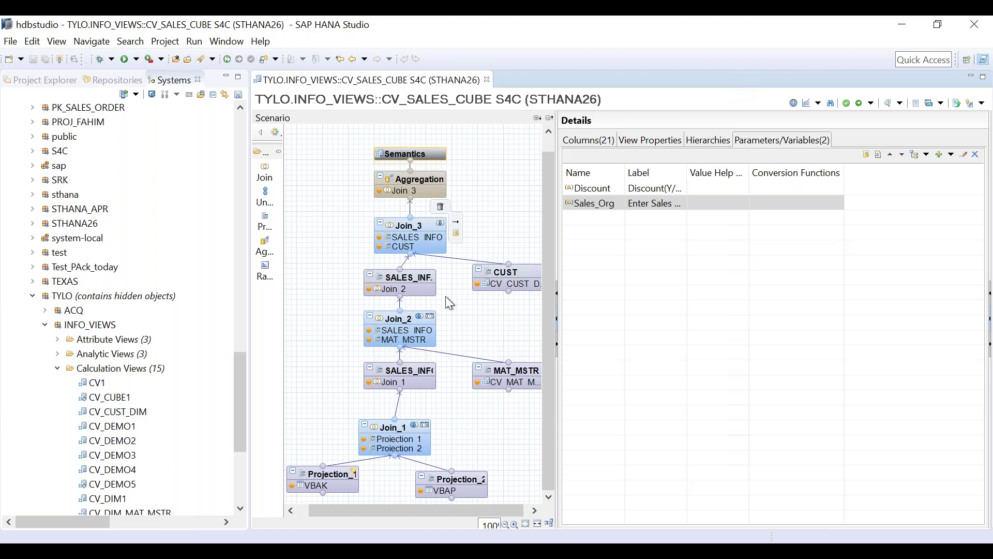
- Inspect the VBAK columns in Projection_1 and the filter option available for SPART in the MAT_MSTR projection
mouse_move(326, 494)
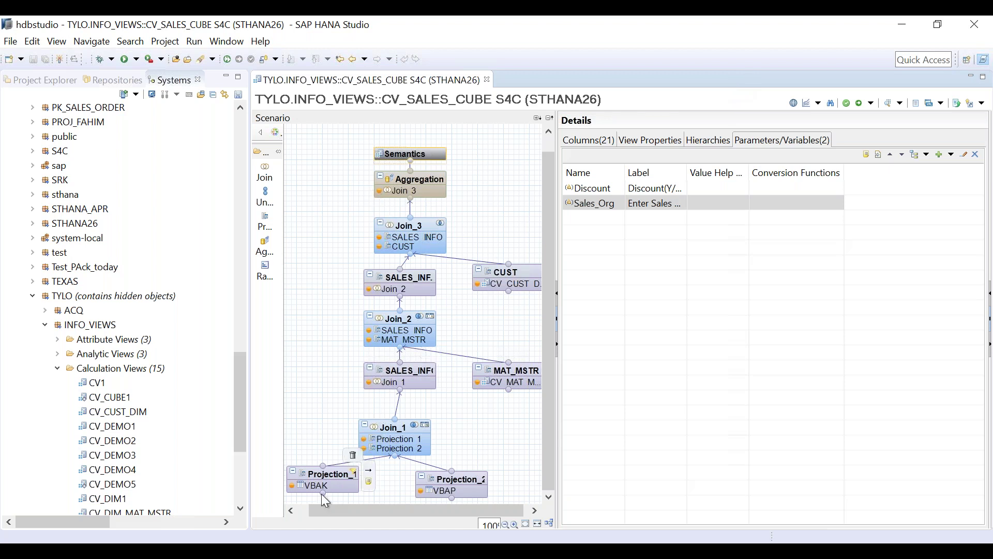
click(345, 479)
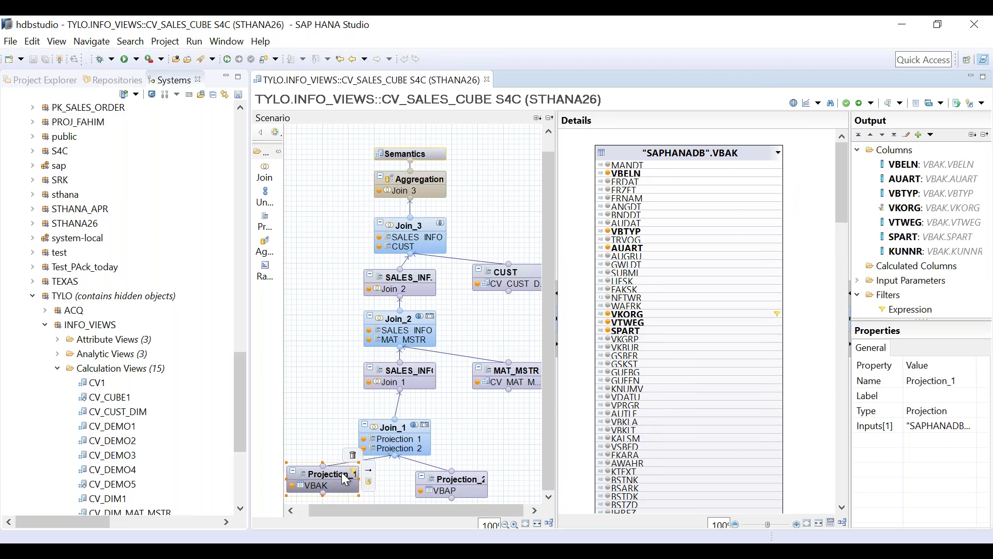
click(521, 377)
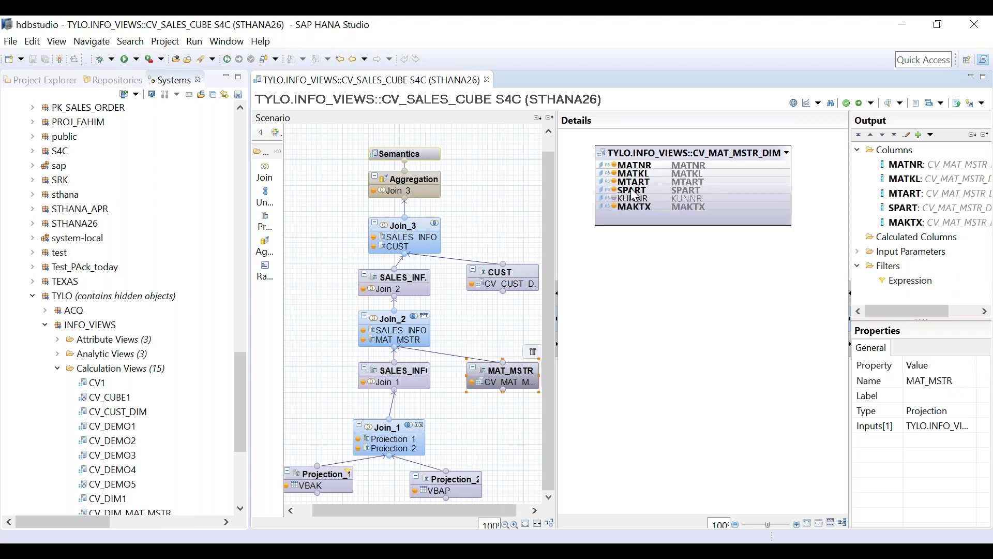
right_click(631, 190)
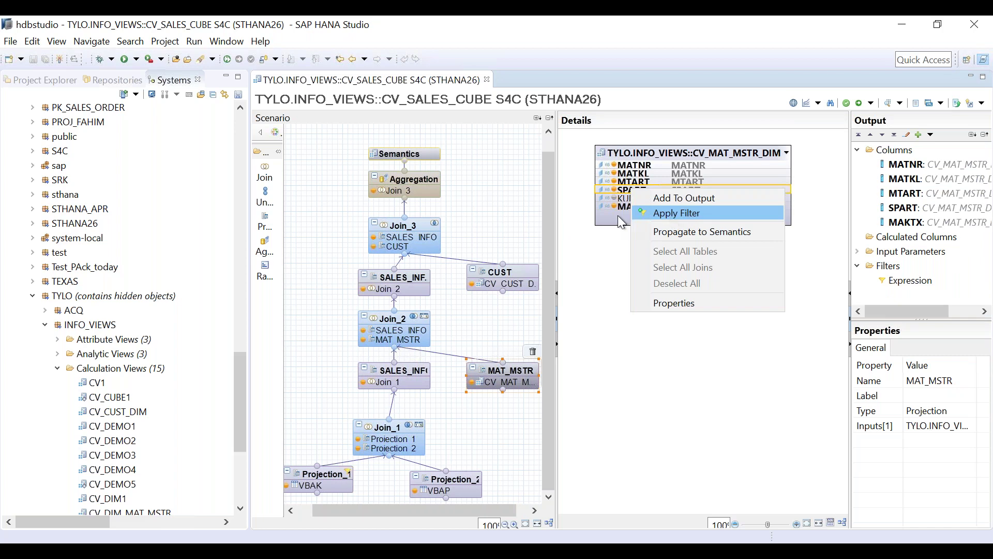
click(546, 220)
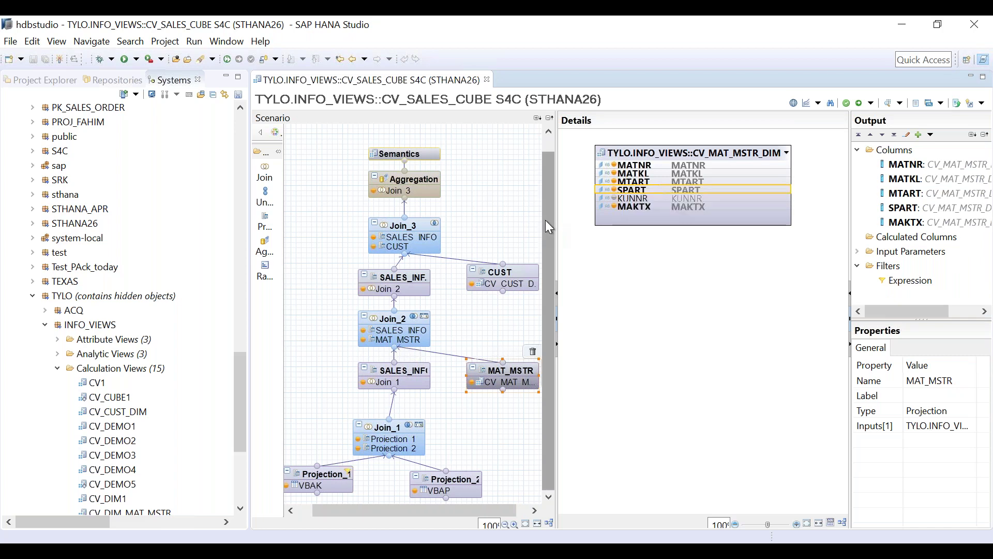
- Check the filter option for VKORG in the SALES_INFO1 projection over Join_2 and the SALES_INFO projection over Join_1
click(409, 288)
right_click(636, 220)
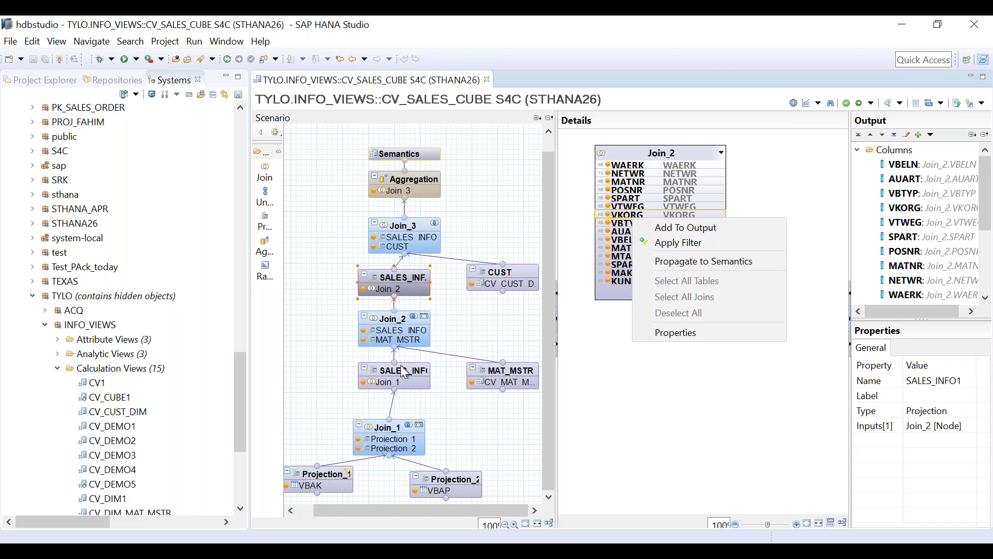
click(419, 376)
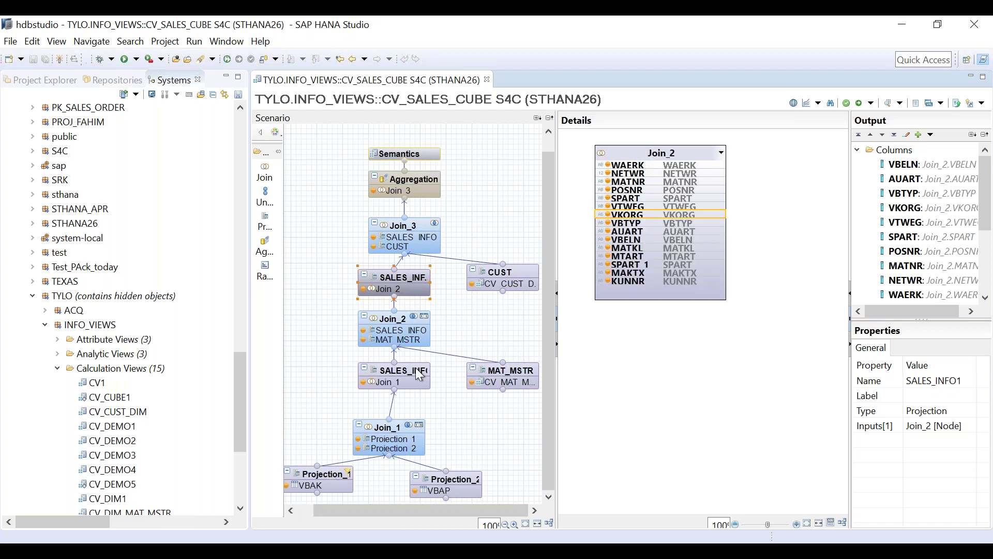
right_click(417, 368)
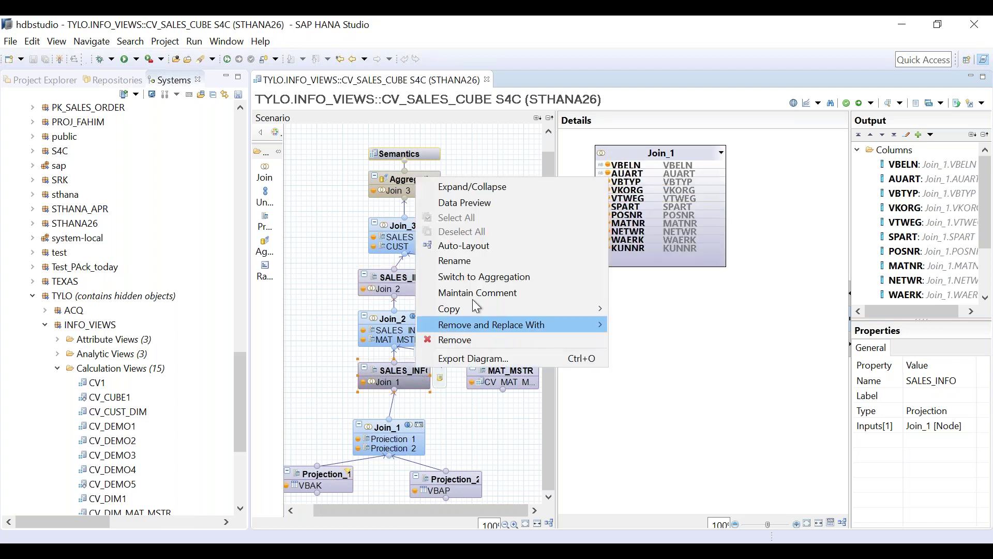
click(495, 411)
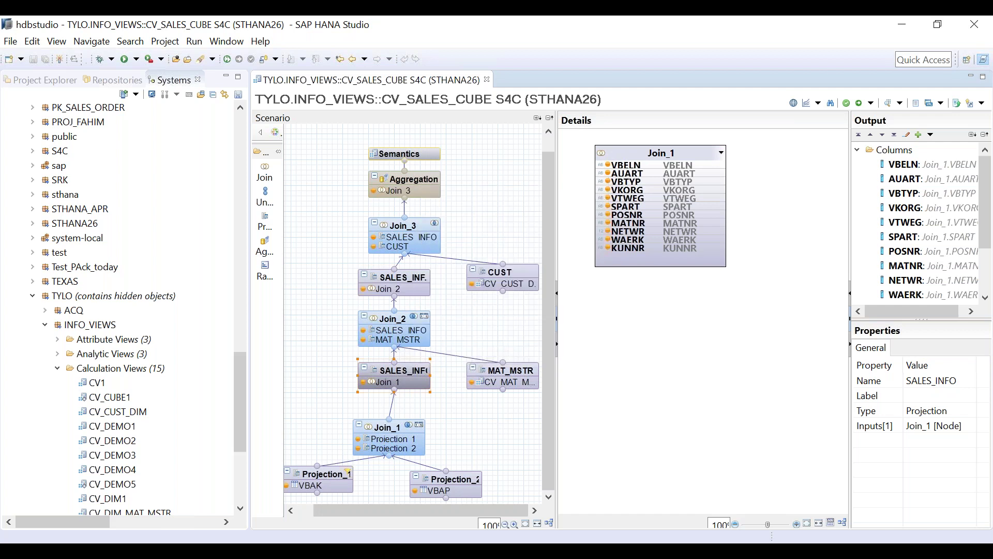
click(393, 374)
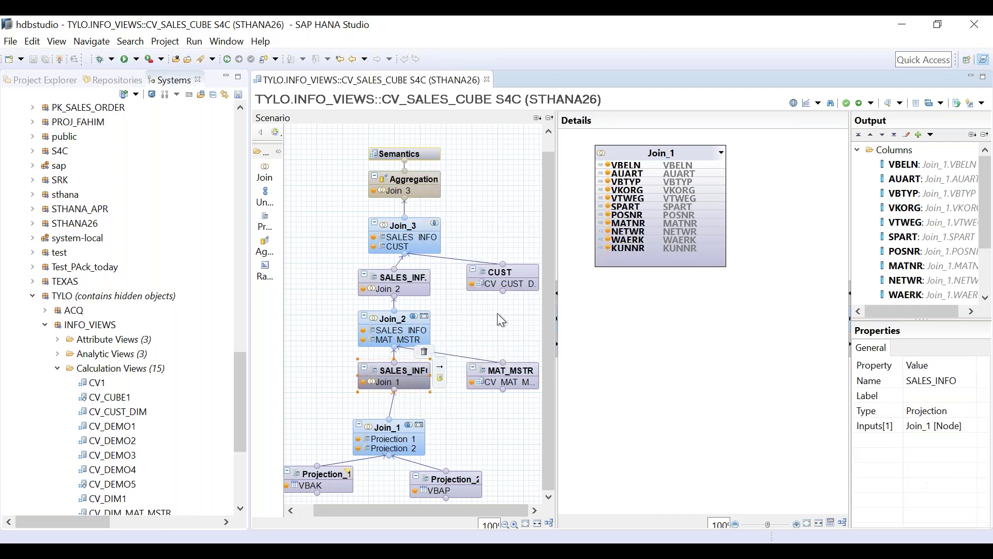
right_click(627, 190)
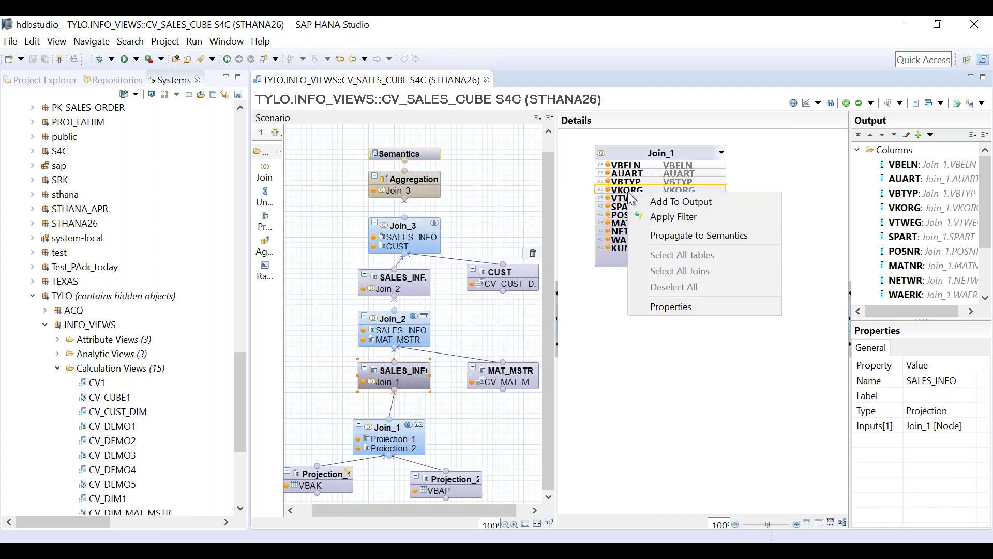
- Remove the VKORG filter from Projection_1, activate the calculation view, and close the job log
click(334, 471)
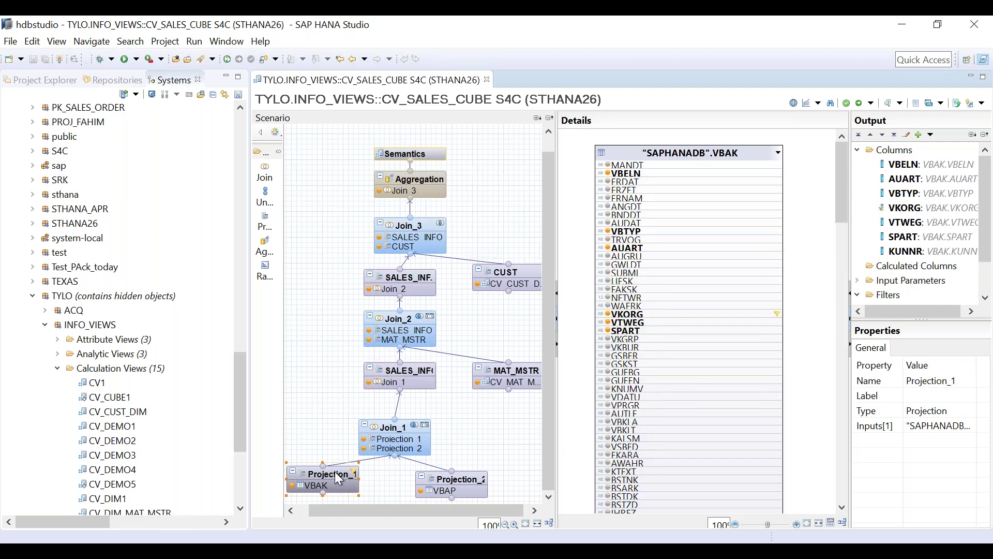
right_click(698, 314)
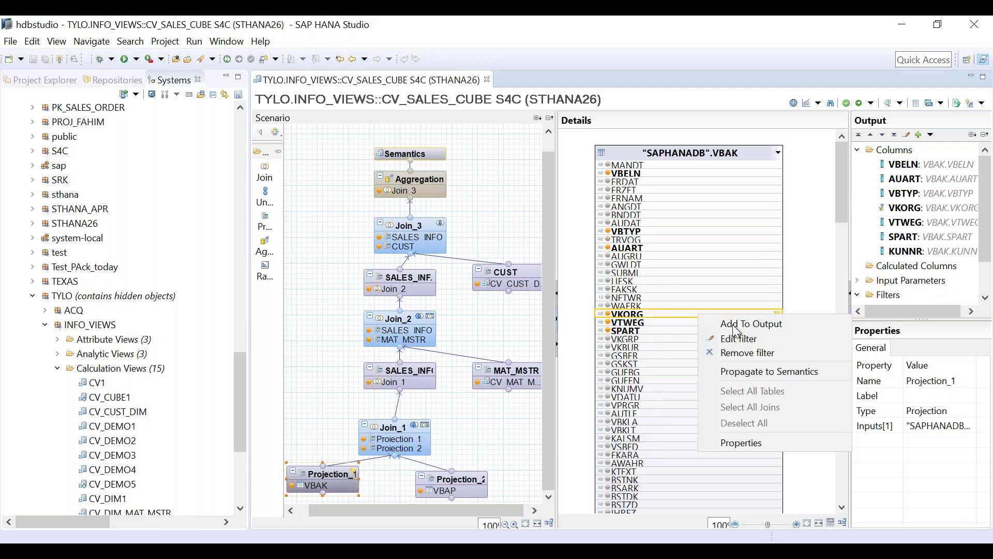
click(753, 352)
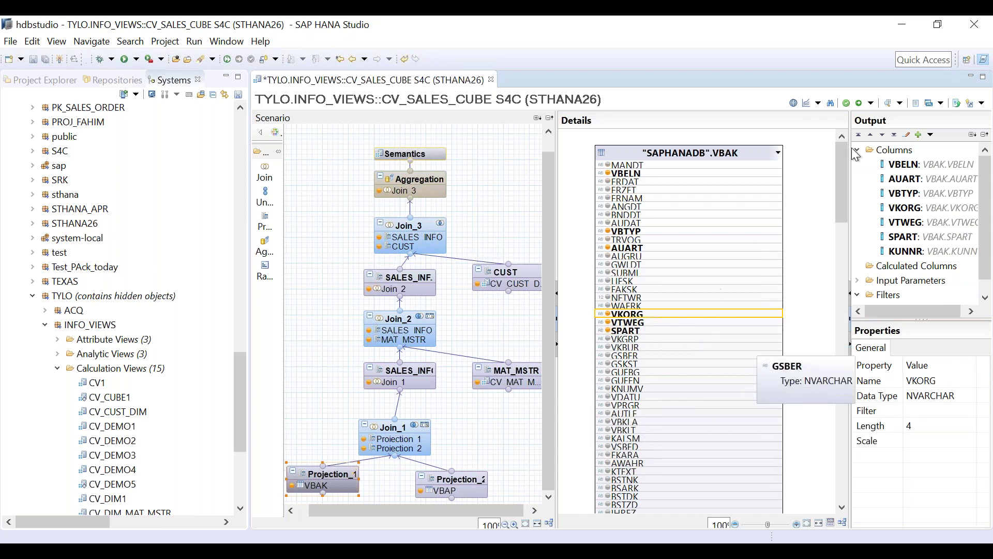
click(857, 107)
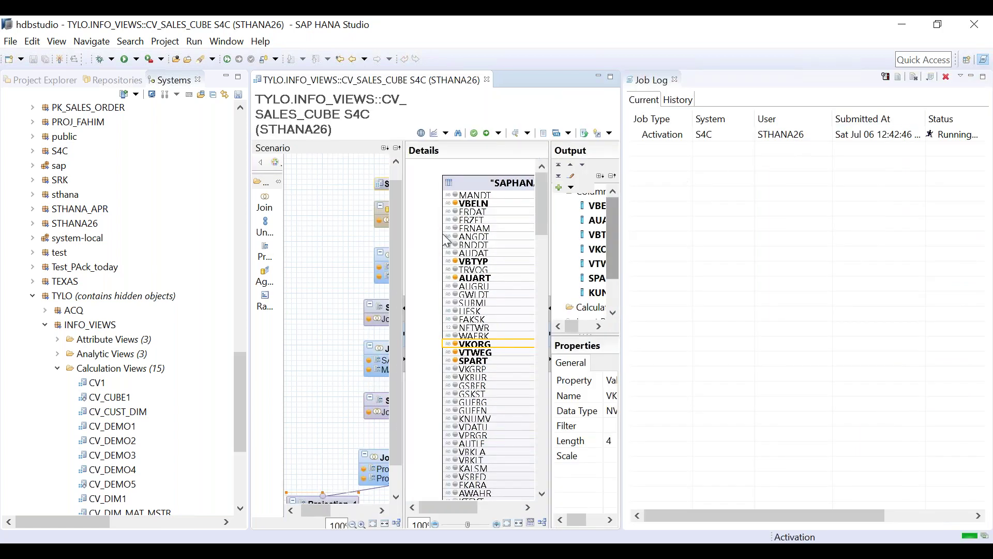
click(675, 79)
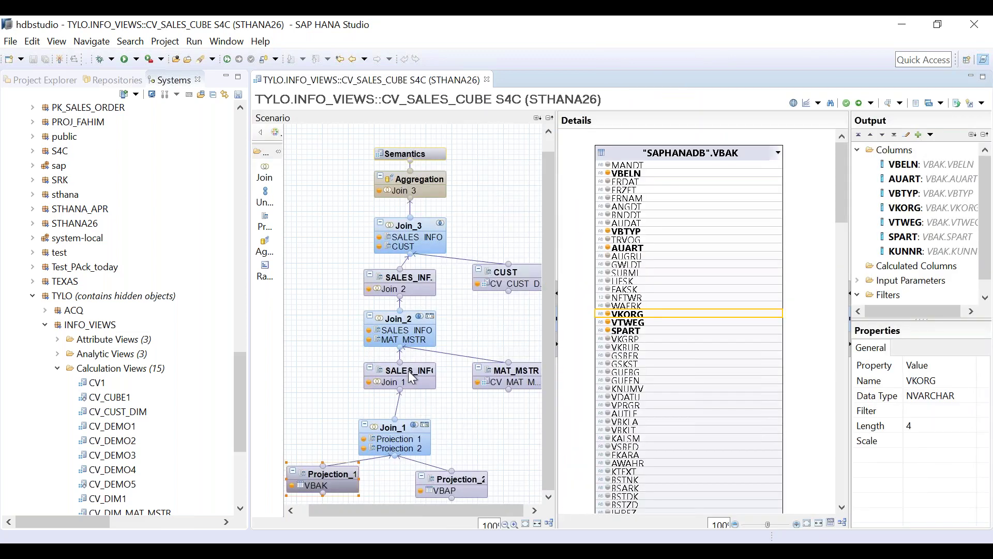
- Compare the columns of Projection_1, the SALES_INFO projection and Join_2 to review where a filter can be placed
click(407, 377)
click(346, 469)
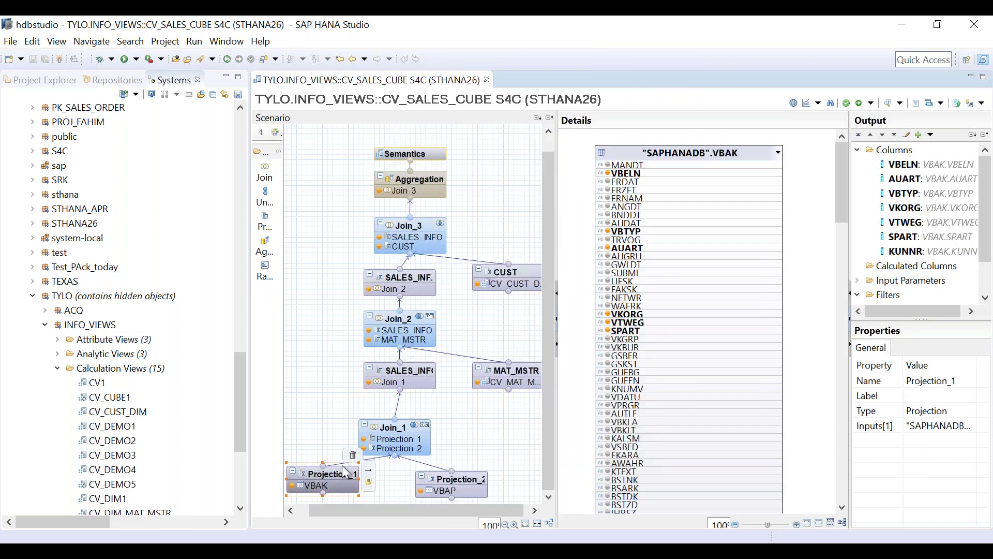
click(425, 372)
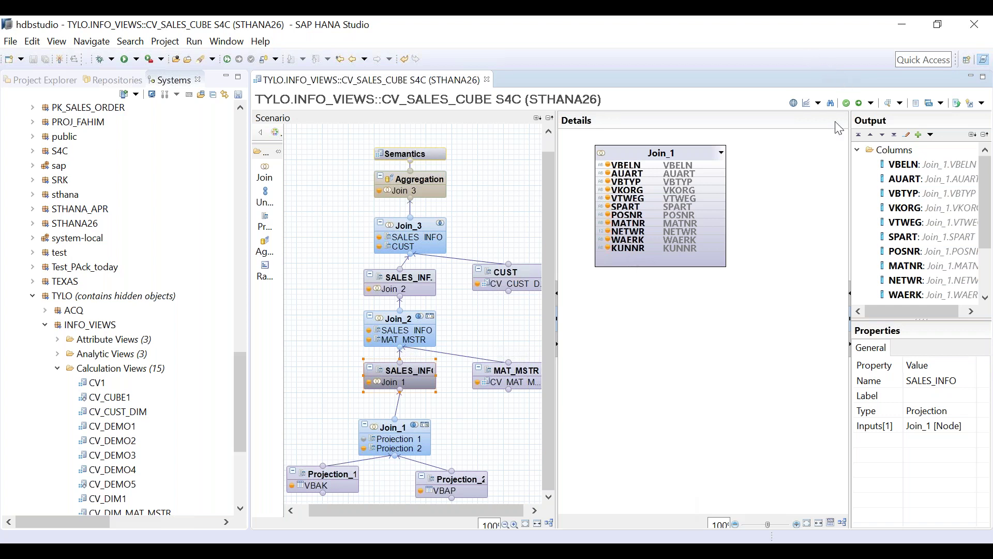
click(345, 476)
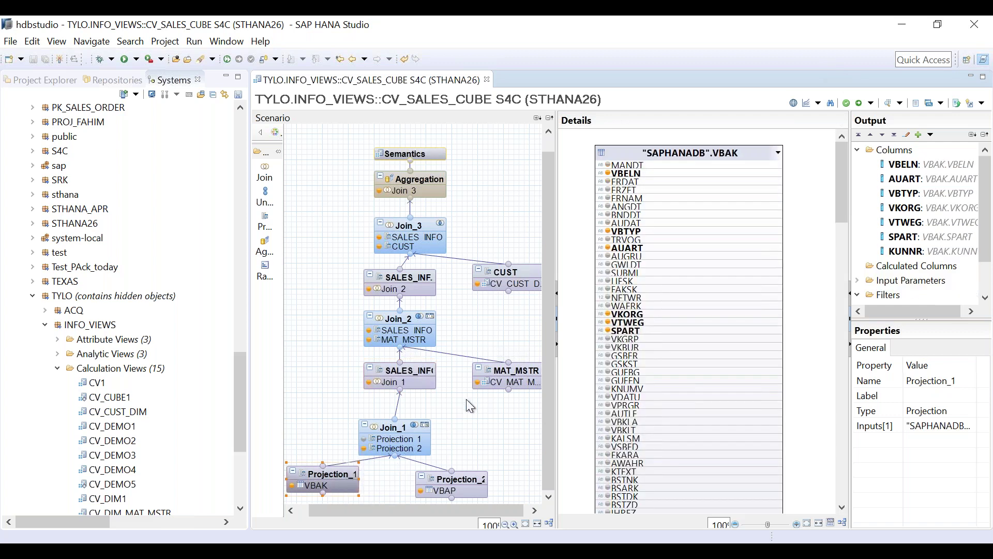
click(429, 378)
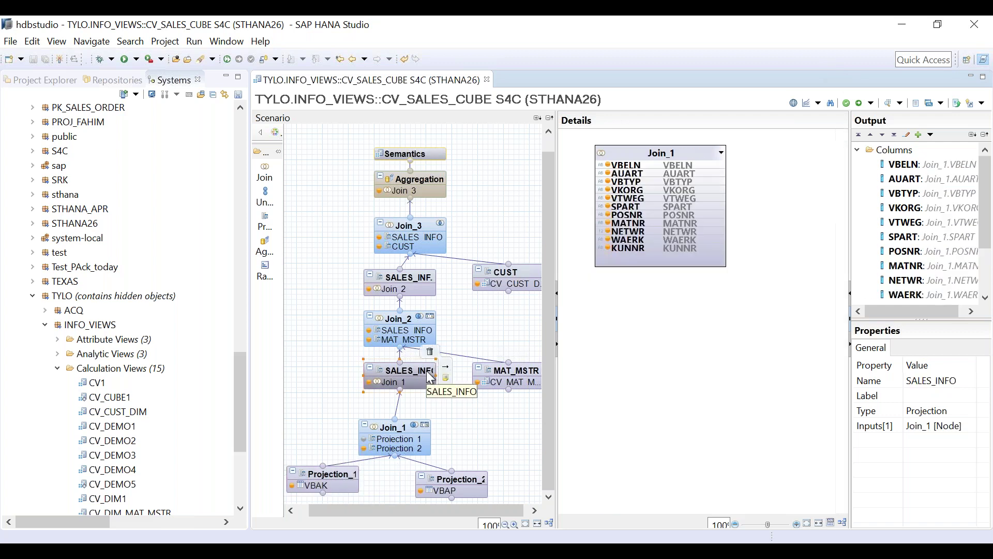
click(411, 319)
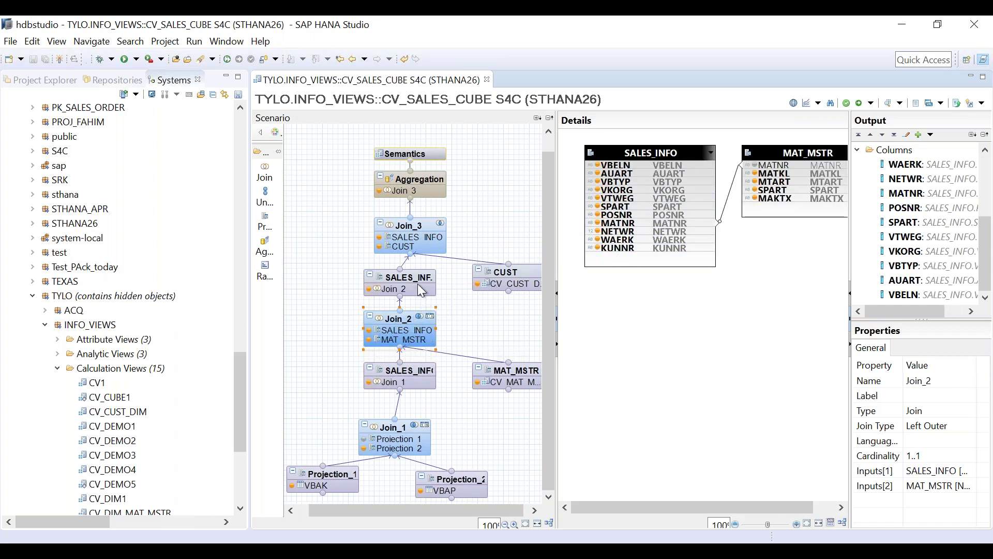
- Apply a filter to VKORG in the SALES_INFO projection with operator Equal and the Sales_Org input parameter as value
click(402, 365)
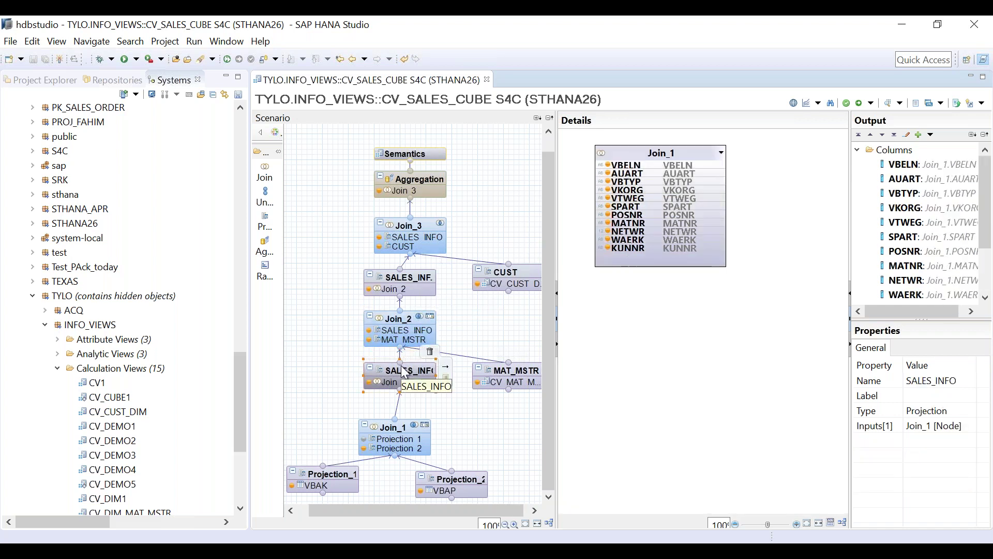
right_click(633, 189)
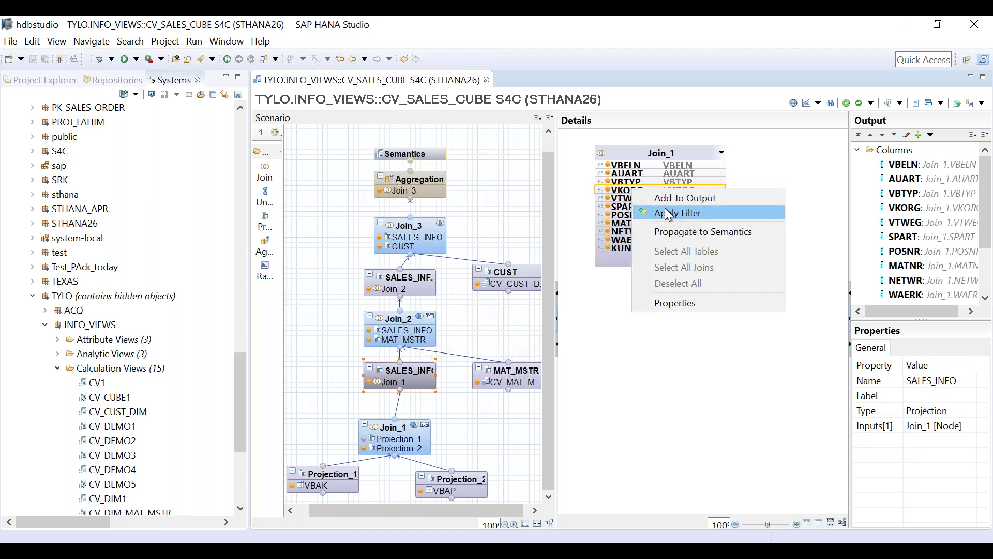
click(669, 213)
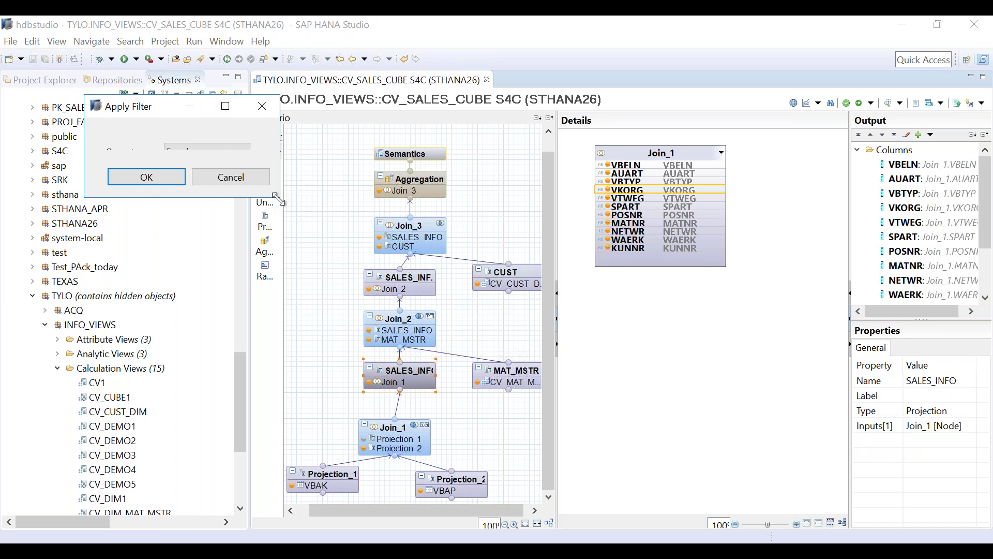
click(379, 171)
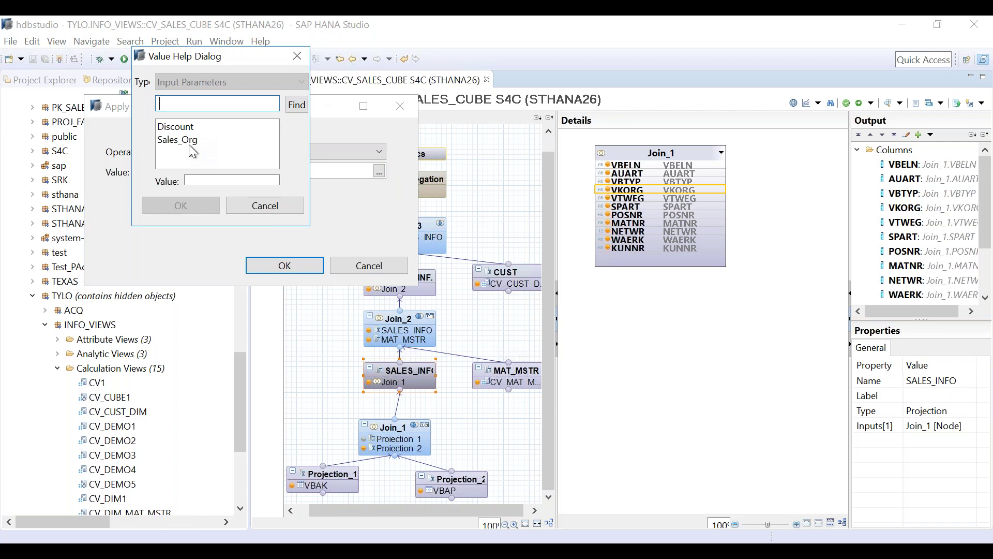
click(188, 139)
click(216, 207)
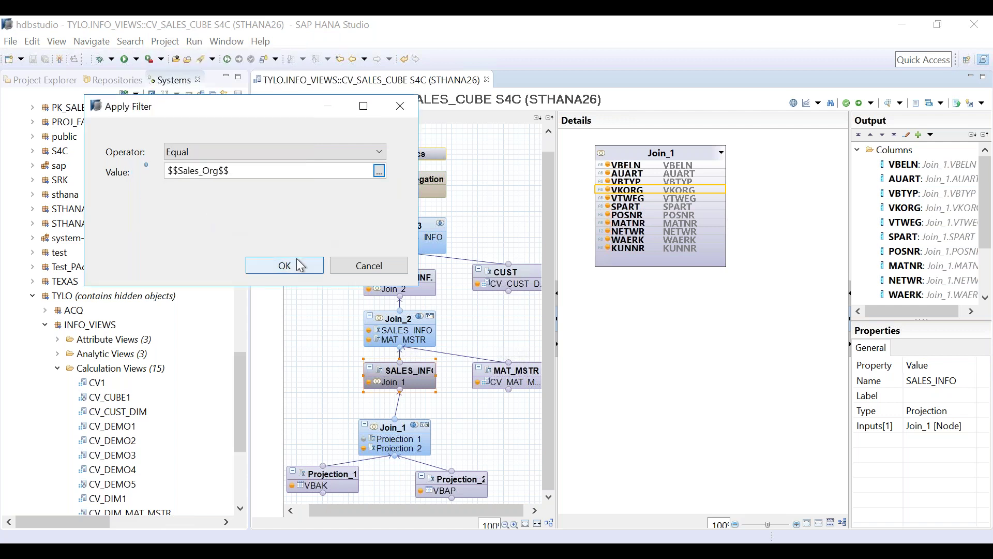
click(284, 265)
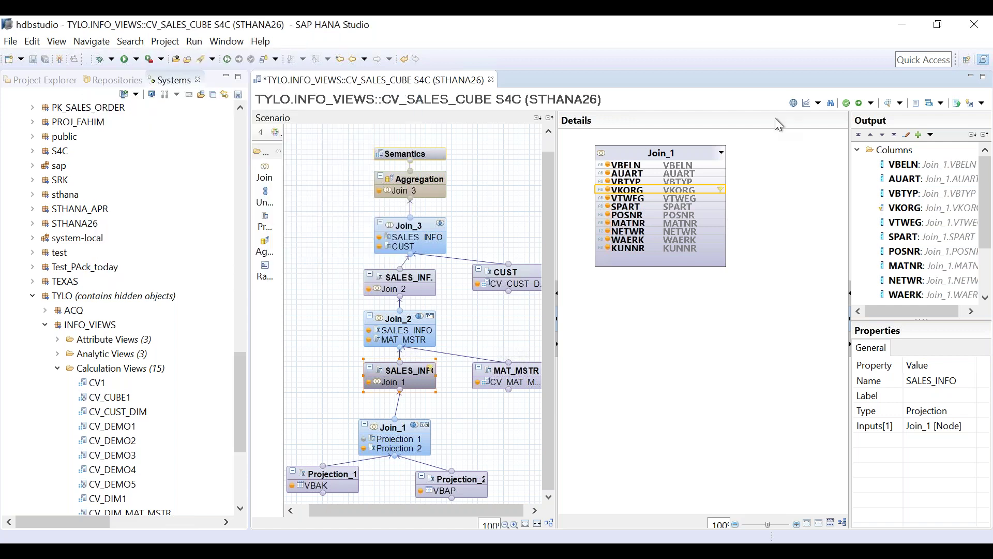
- Activate the calculation view with its filtered SALES_INFO projection and close the job log
click(859, 103)
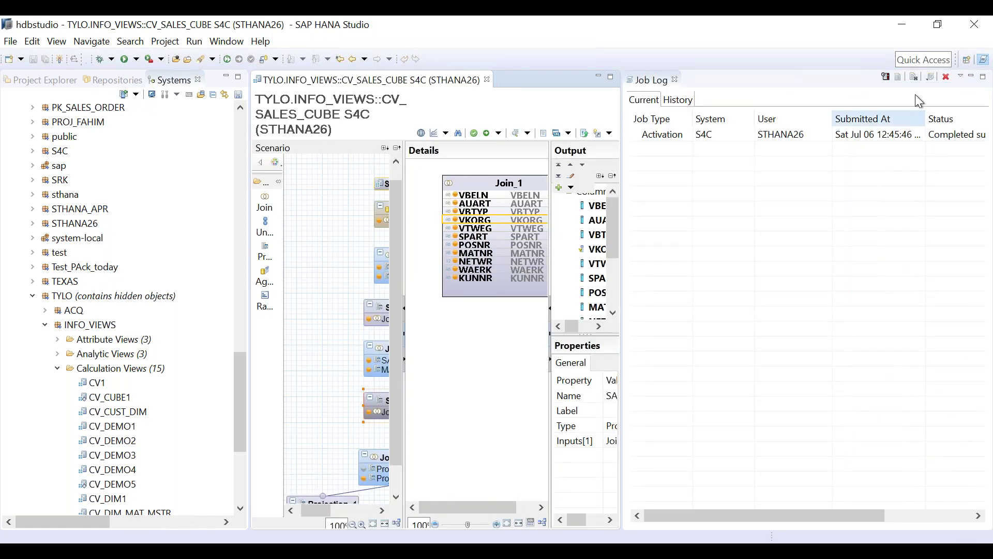
click(949, 78)
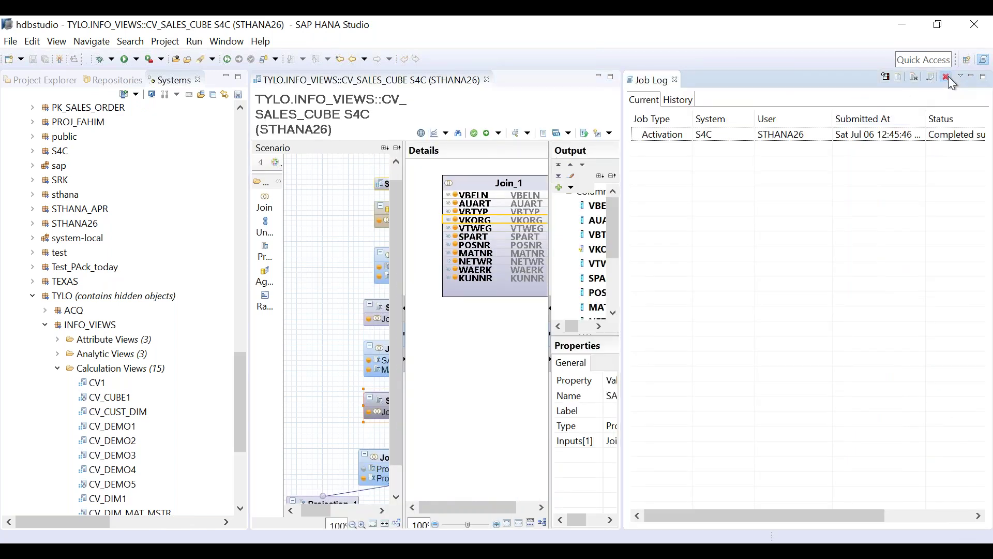
click(675, 79)
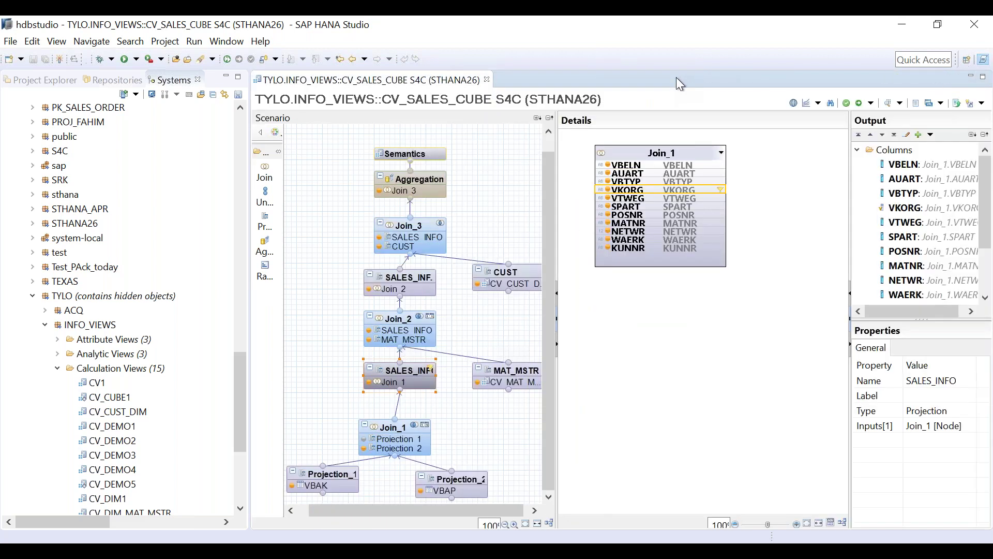
click(860, 103)
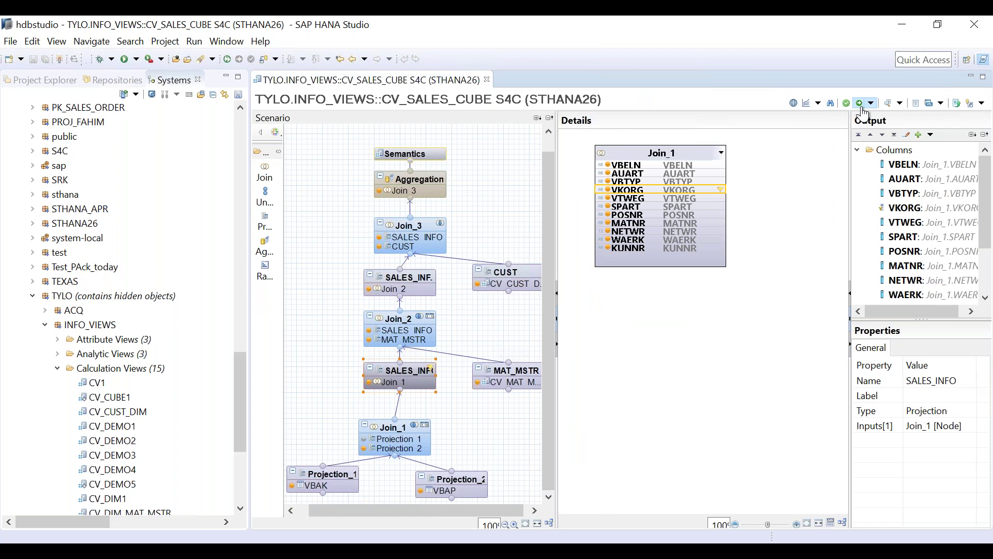
- Preview the calculation view's raw data with Discount Y and Sales_Org Z900, review all rows and columns, and close the preview
click(667, 296)
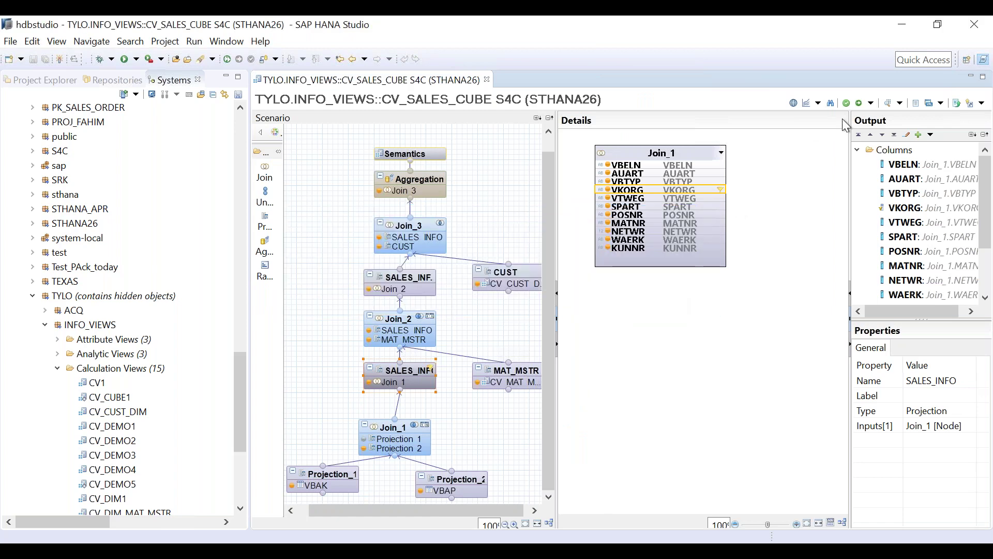
click(887, 103)
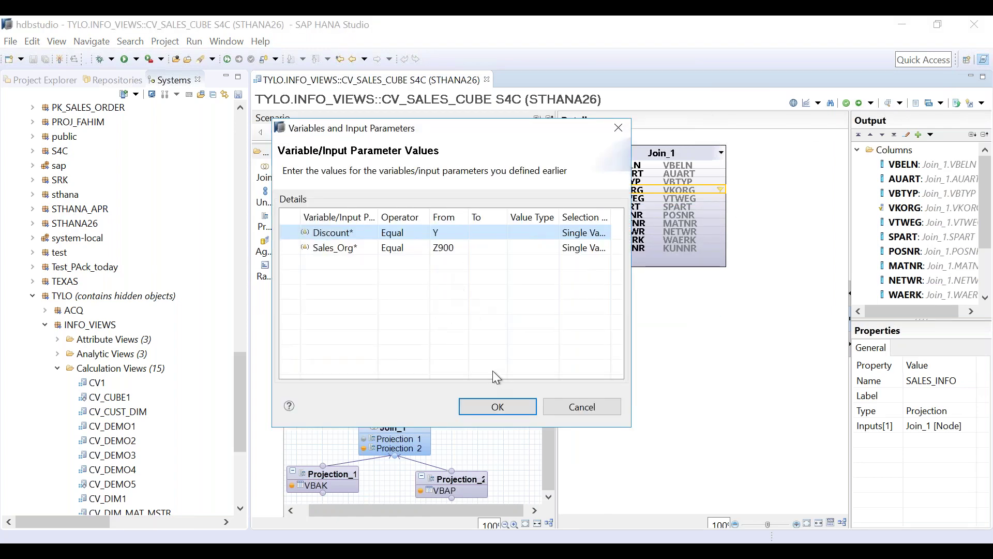
click(484, 405)
click(427, 99)
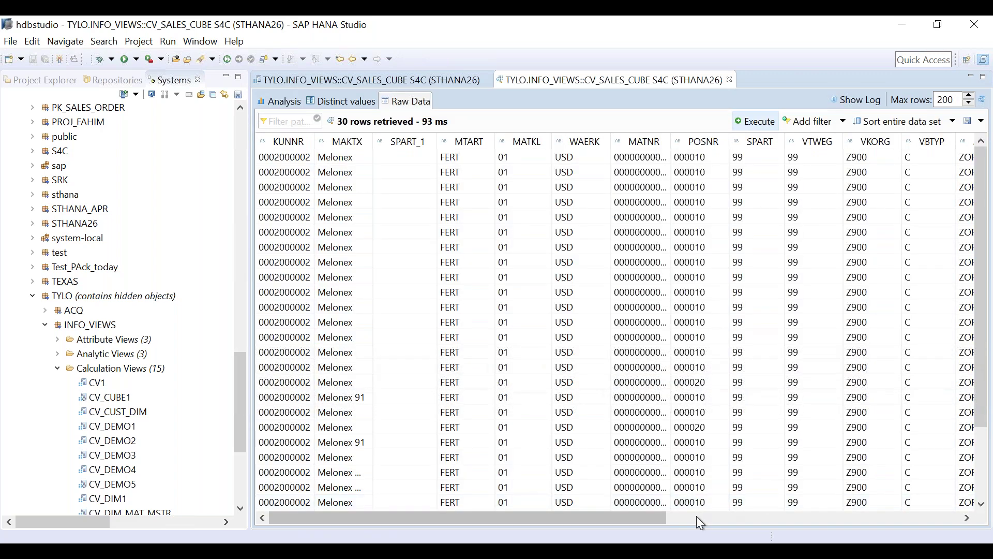
click(696, 517)
scroll(984, 253, down, 2)
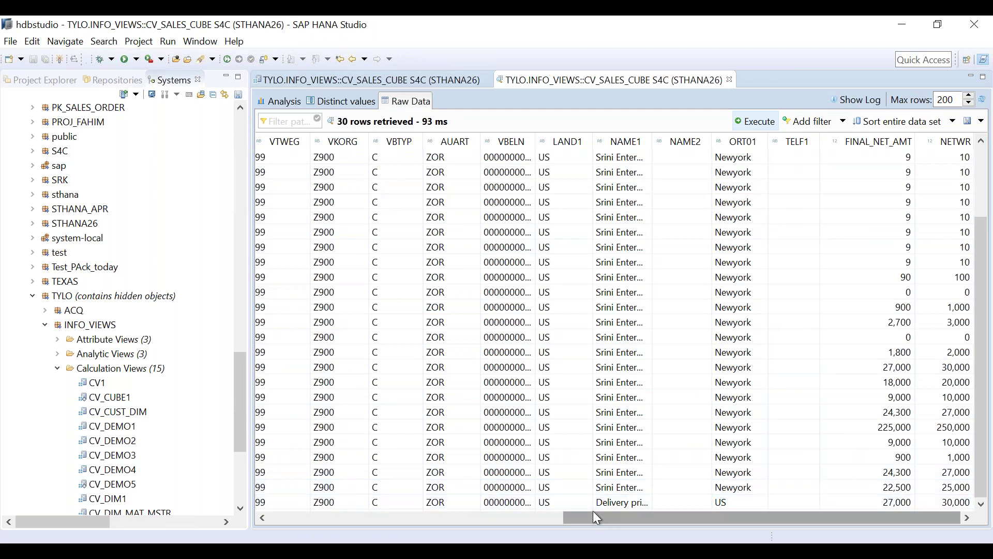
scroll(987, 207, up, 2)
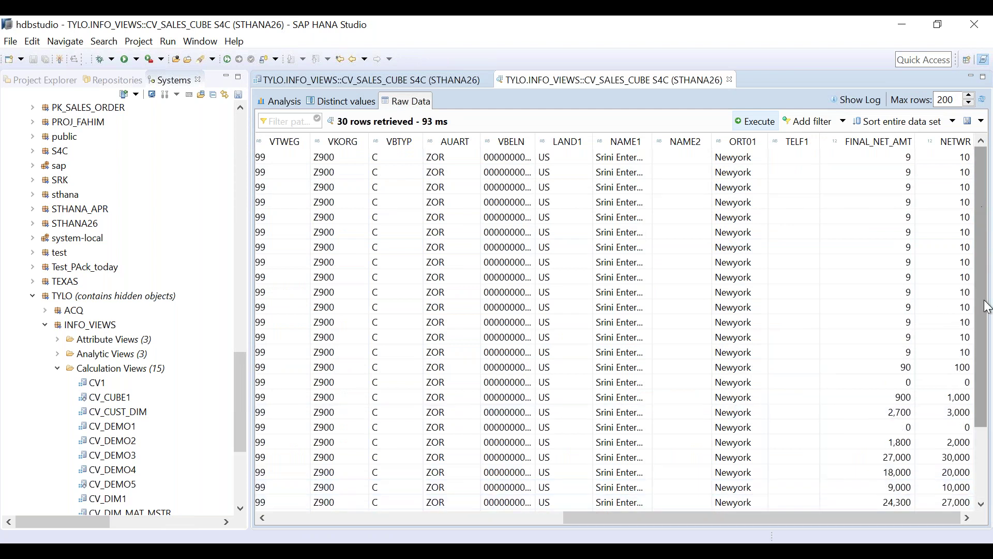
scroll(987, 307, down, 2)
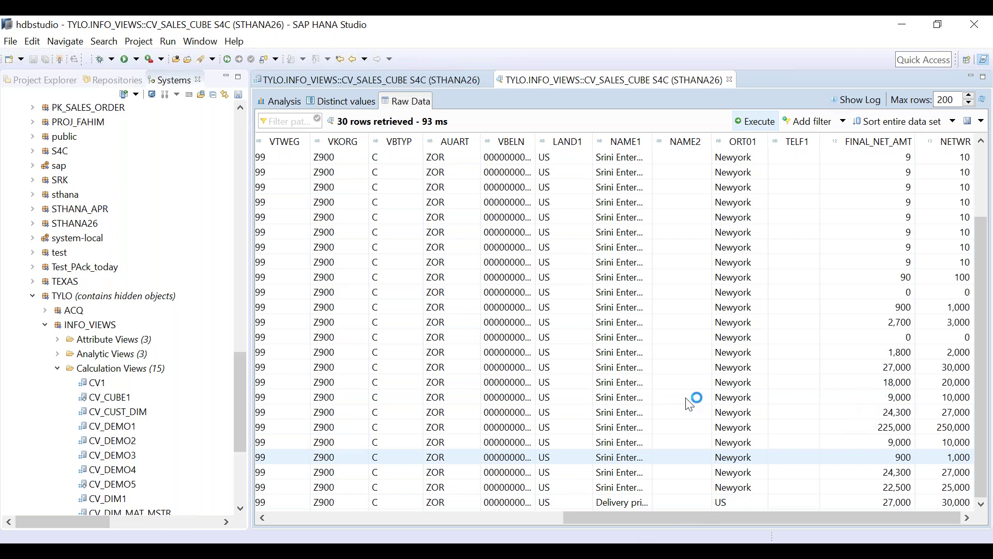
click(729, 79)
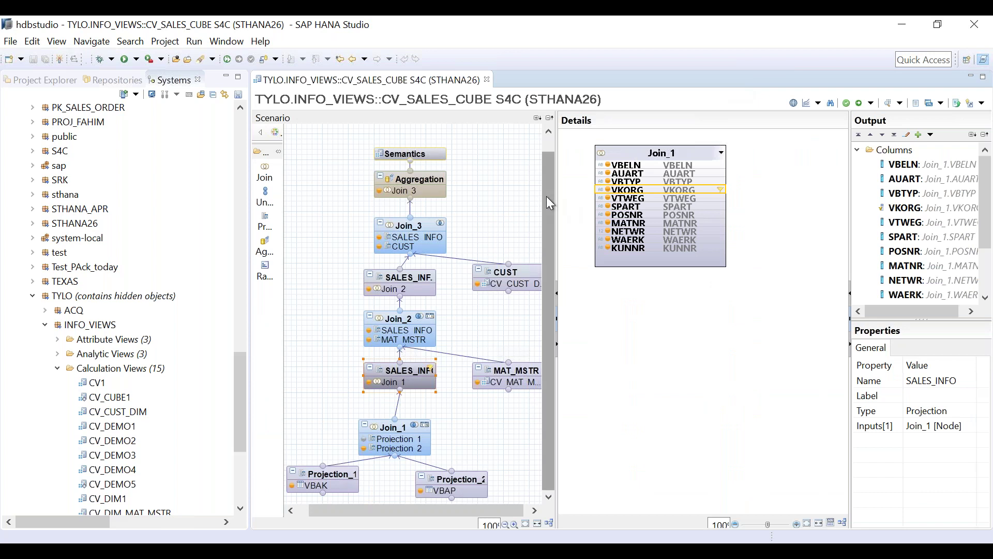
- Preview the raw data of the Projection_1 node with Discount Y and Sales_Org Z900
click(304, 455)
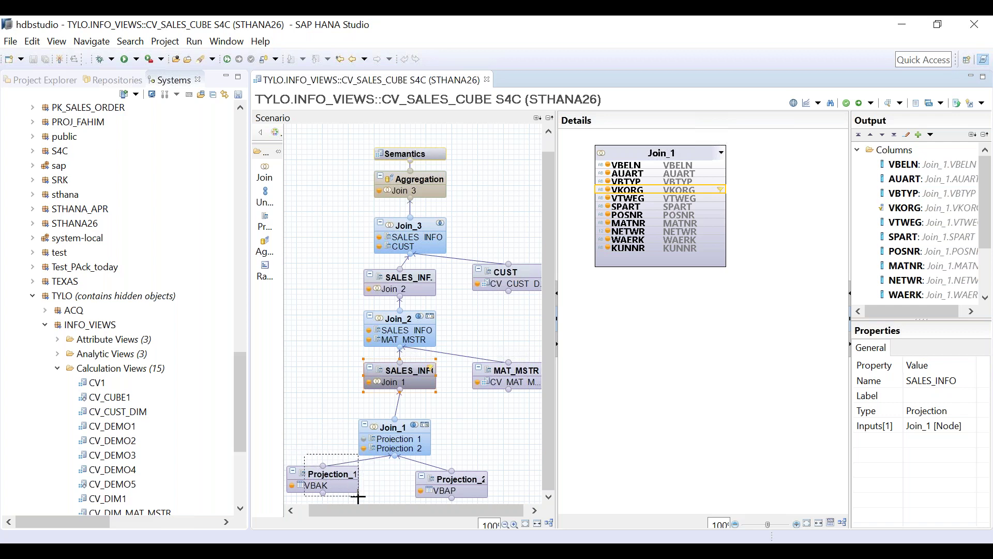
right_click(349, 478)
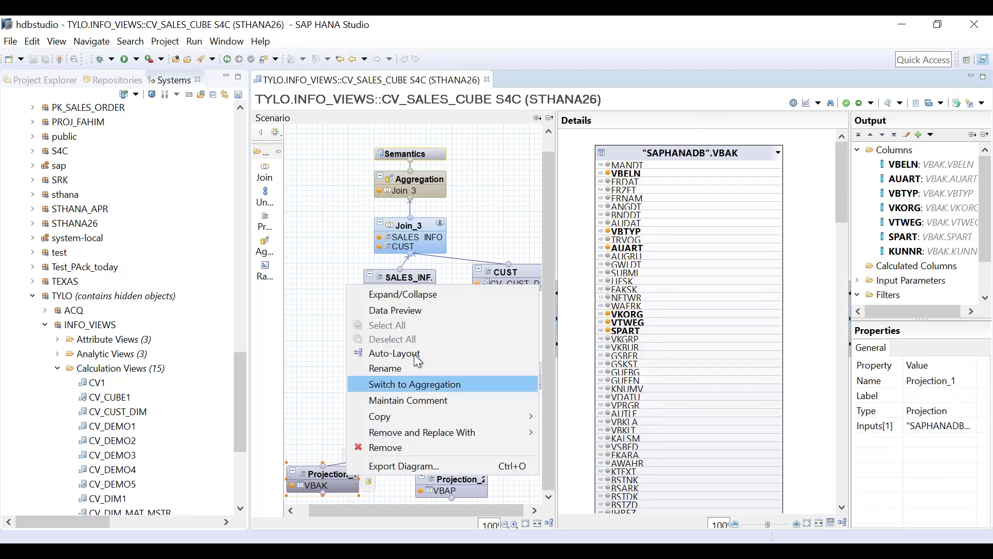
click(425, 310)
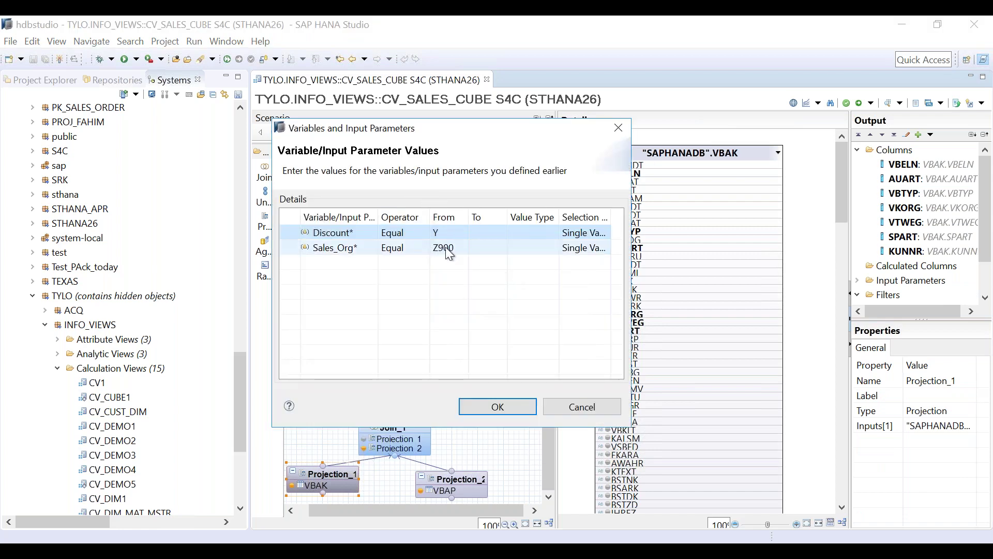
click(510, 411)
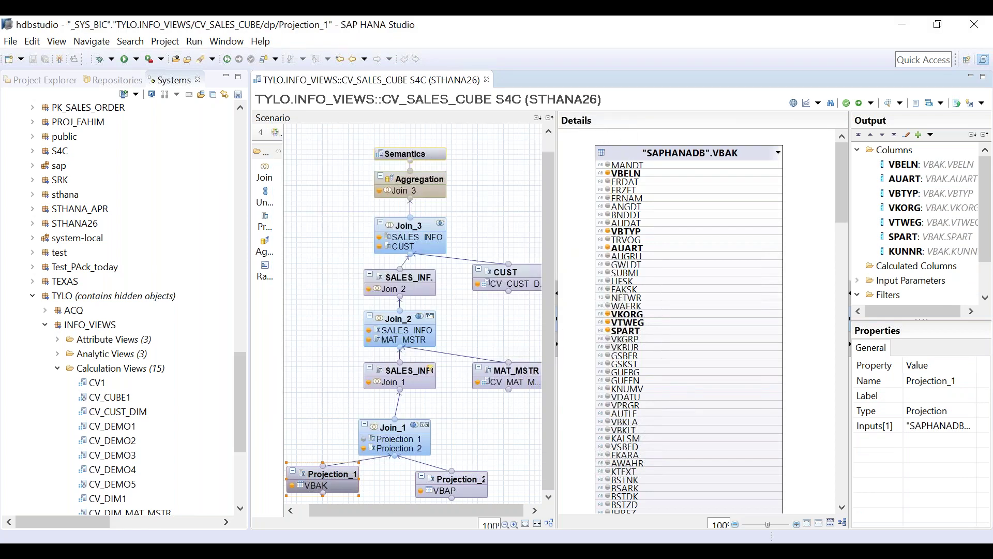
click(421, 102)
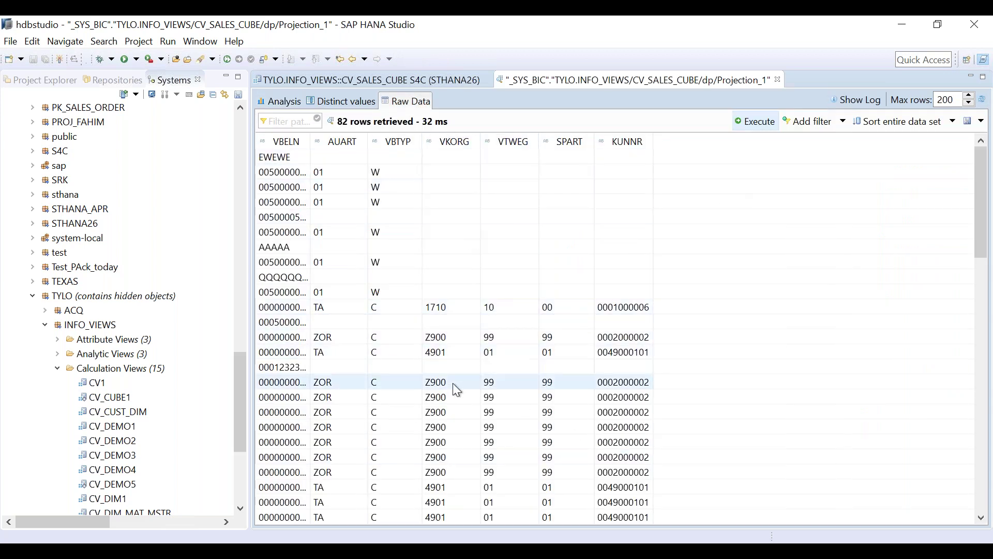
- Examine the VKORG values in the Projection_1 preview down to the last row and close the preview
click(456, 325)
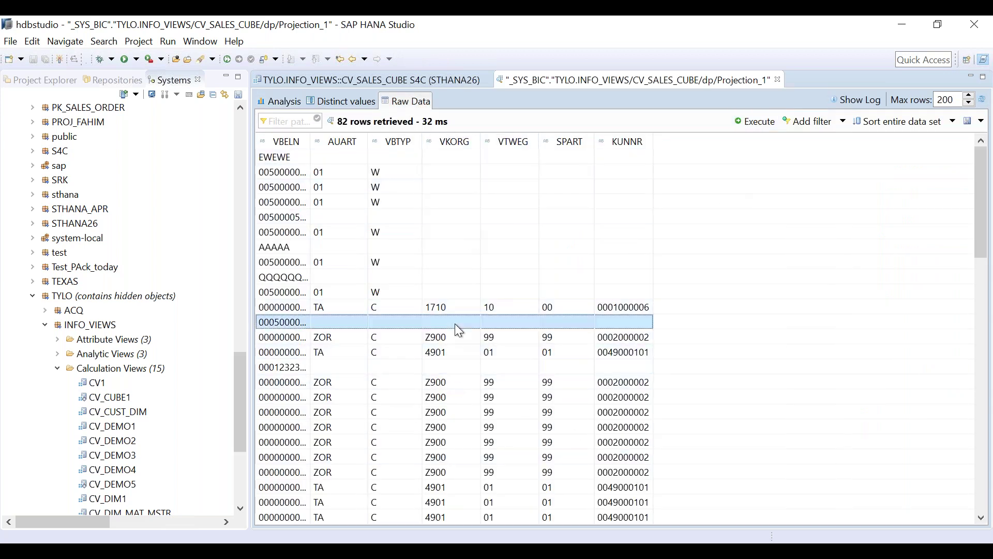
key(Down)
key(Down)
key(Down)
key(Down)
key(Down)
key(Down)
key(Down)
key(Down)
key(Down)
key(Down)
key(Down)
key(Down)
key(Down)
key(Down)
key(Down)
key(Down)
key(Down)
key(Down)
key(Down)
key(Down)
key(Down)
key(Down)
key(Down)
key(Down)
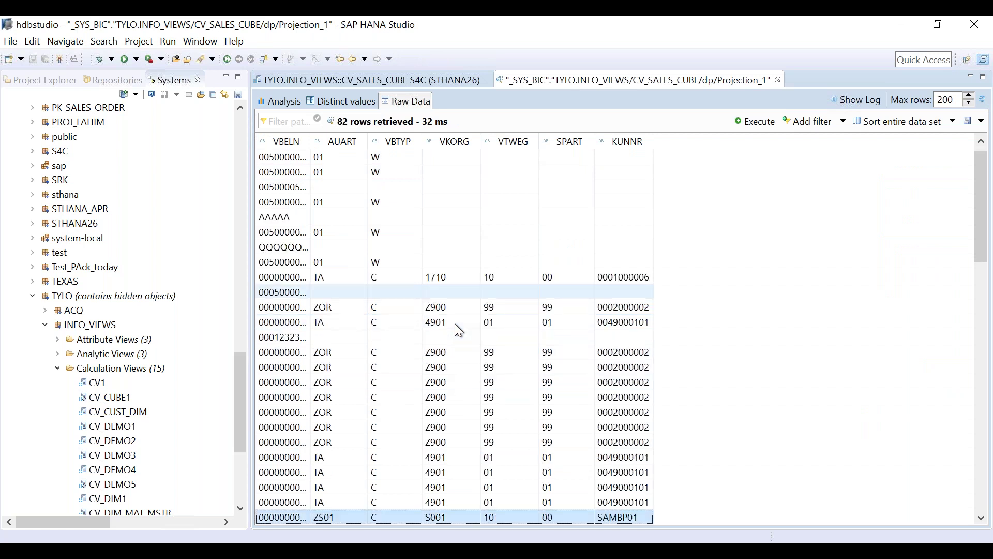
key(Down)
key(Down)
key(Down)
key(Down)
key(Down)
key(Down)
key(Down)
key(Down)
key(Down)
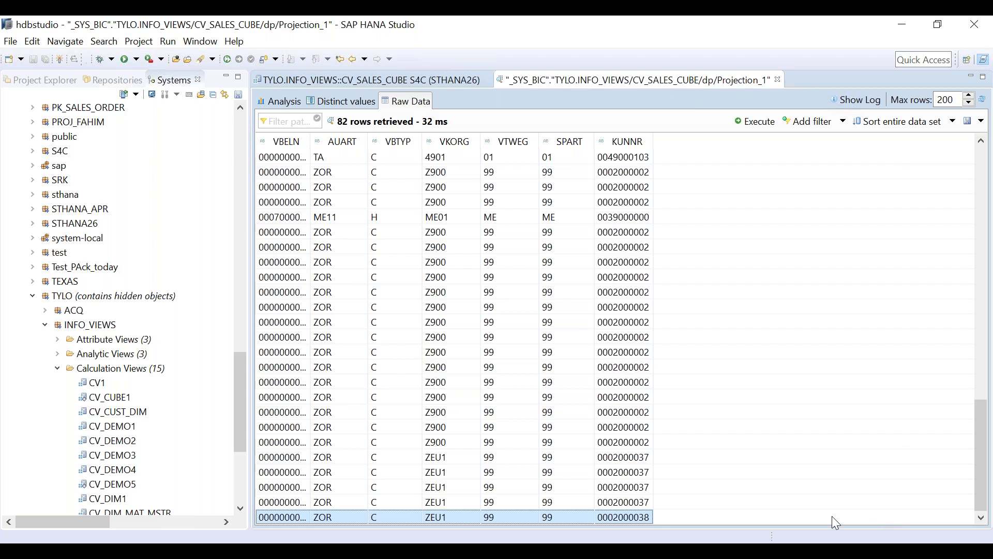
mouse_move(462, 137)
mouse_down()
mouse_move(433, 202)
mouse_move(473, 123)
mouse_up()
mouse_move(433, 162)
mouse_down()
mouse_move(459, 296)
mouse_move(450, 362)
mouse_move(462, 468)
mouse_move(453, 503)
mouse_up()
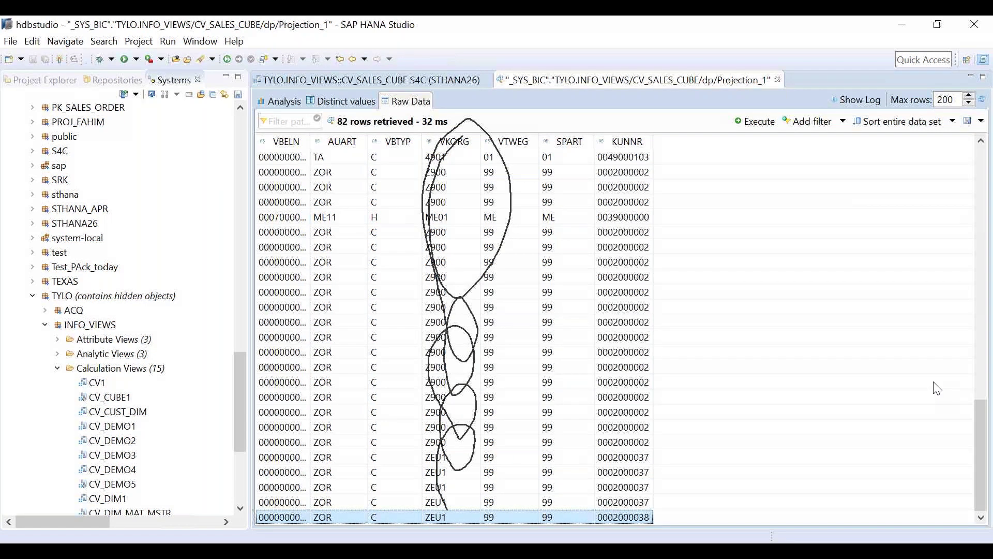
click(947, 522)
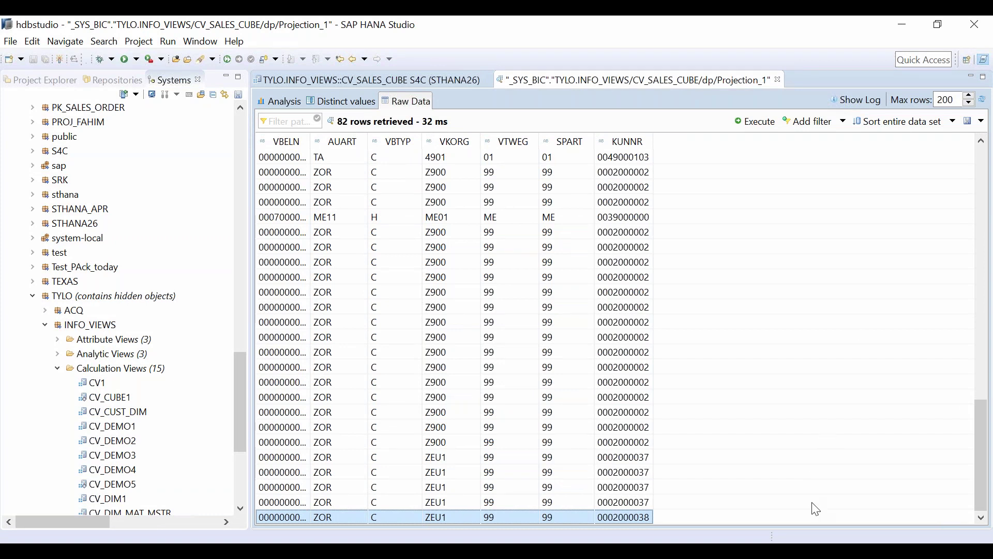
click(778, 80)
click(314, 449)
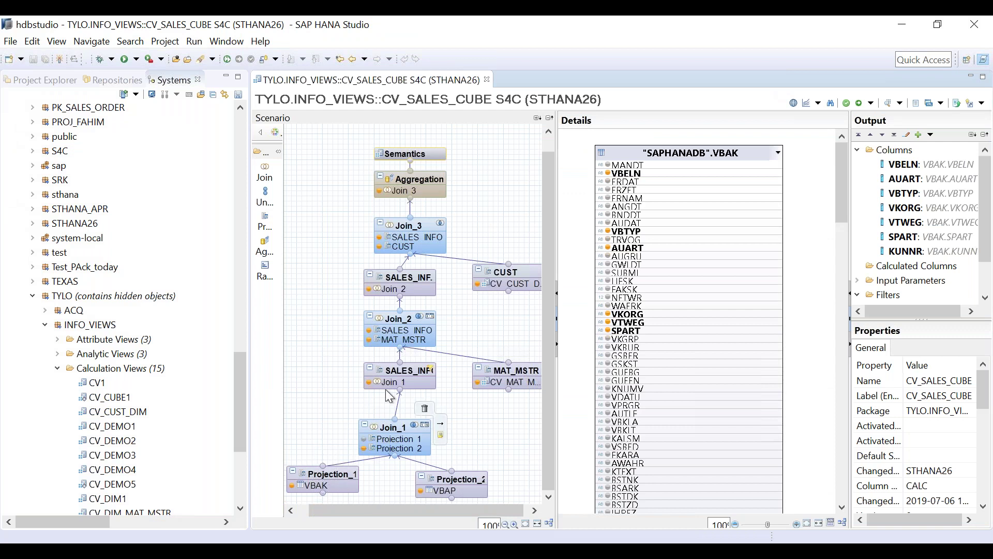
click(398, 374)
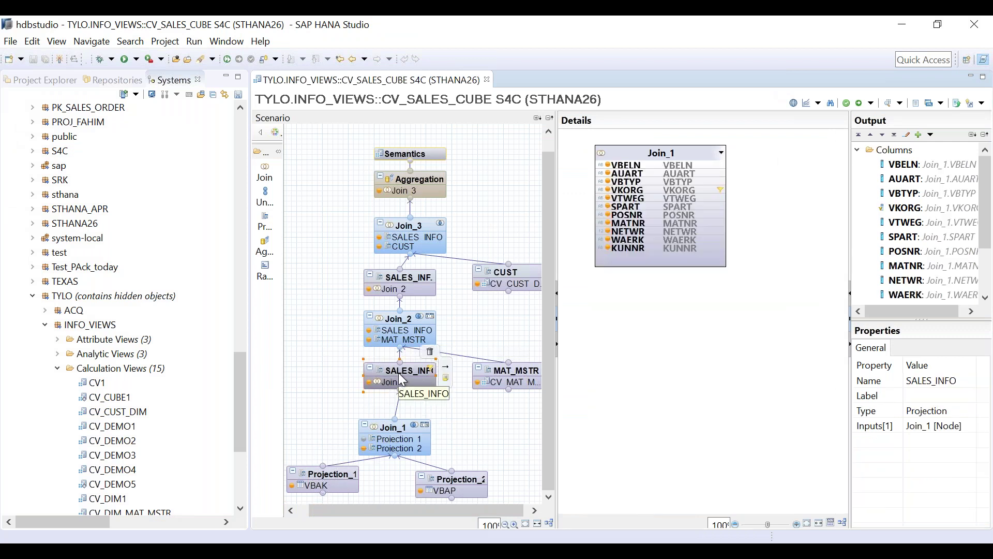
mouse_move(332, 474)
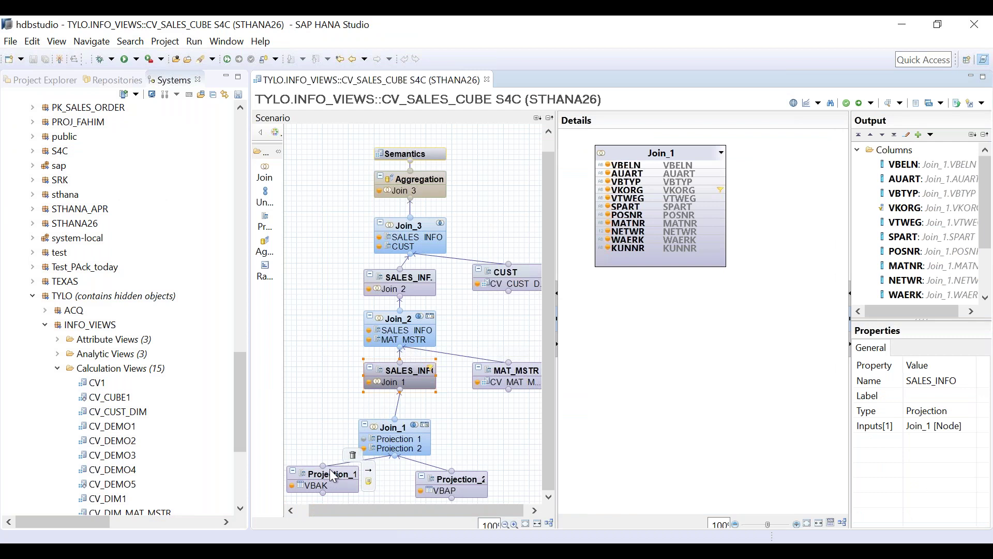
click(374, 486)
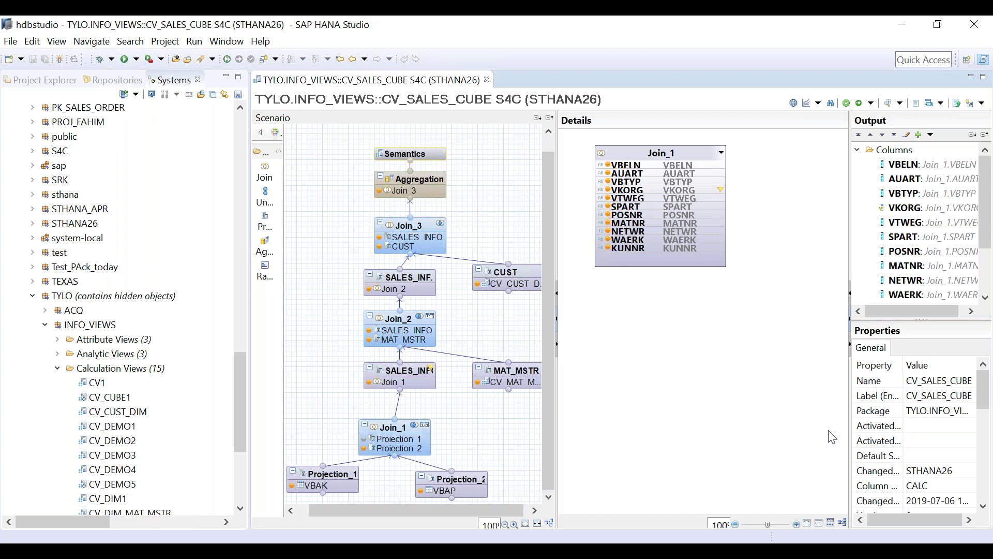
mouse_move(343, 496)
mouse_down()
mouse_move(368, 483)
mouse_move(409, 427)
mouse_up()
drag(394, 437, 403, 438)
mouse_move(410, 431)
mouse_down()
mouse_move(431, 415)
mouse_move(423, 369)
mouse_move(429, 383)
mouse_up()
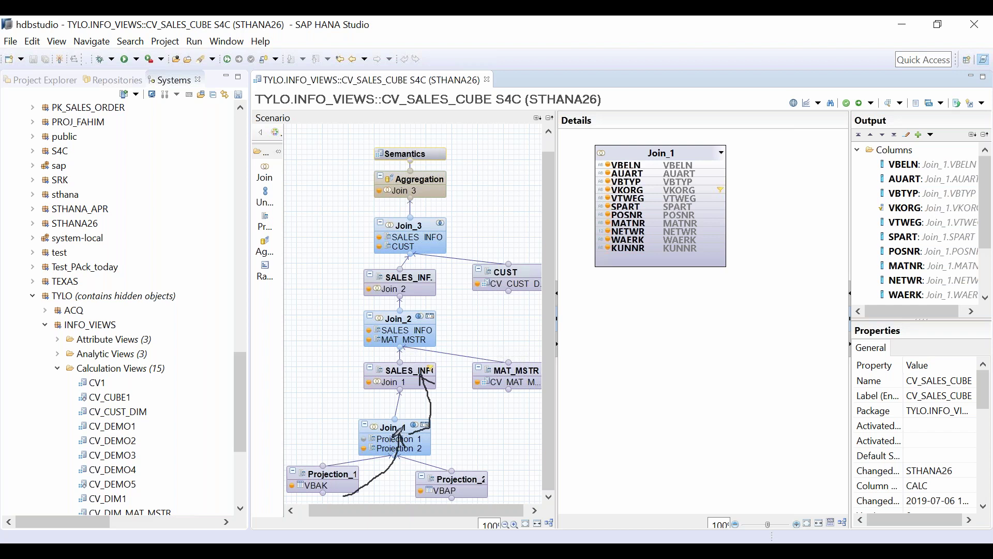
mouse_move(326, 424)
mouse_down()
mouse_move(364, 423)
mouse_move(347, 376)
mouse_move(363, 372)
mouse_up()
mouse_move(302, 455)
mouse_down()
mouse_move(307, 463)
mouse_move(313, 451)
mouse_move(315, 460)
mouse_move(341, 449)
mouse_move(353, 424)
mouse_move(354, 444)
mouse_move(340, 372)
mouse_move(331, 392)
mouse_move(355, 378)
mouse_move(351, 386)
mouse_up()
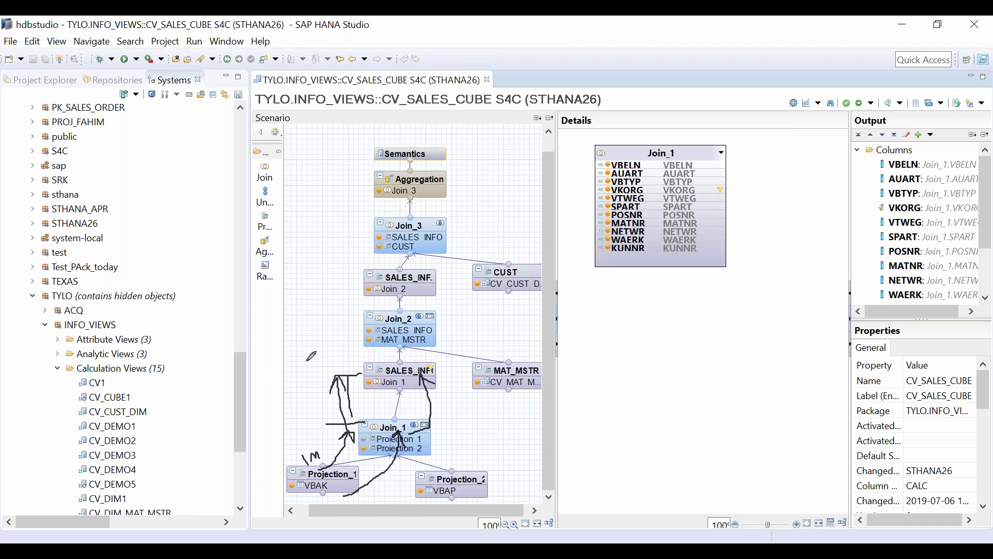
mouse_move(298, 349)
mouse_down()
mouse_move(300, 371)
mouse_move(325, 336)
mouse_move(341, 346)
mouse_up()
click(320, 358)
drag(286, 386, 369, 339)
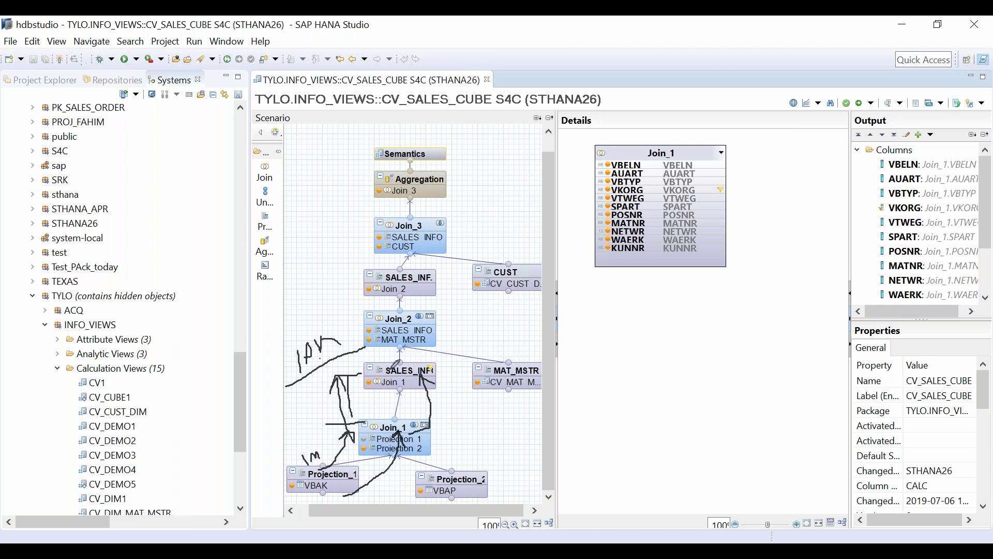
mouse_move(356, 354)
mouse_down()
mouse_move(409, 403)
mouse_move(464, 369)
mouse_move(396, 350)
mouse_up()
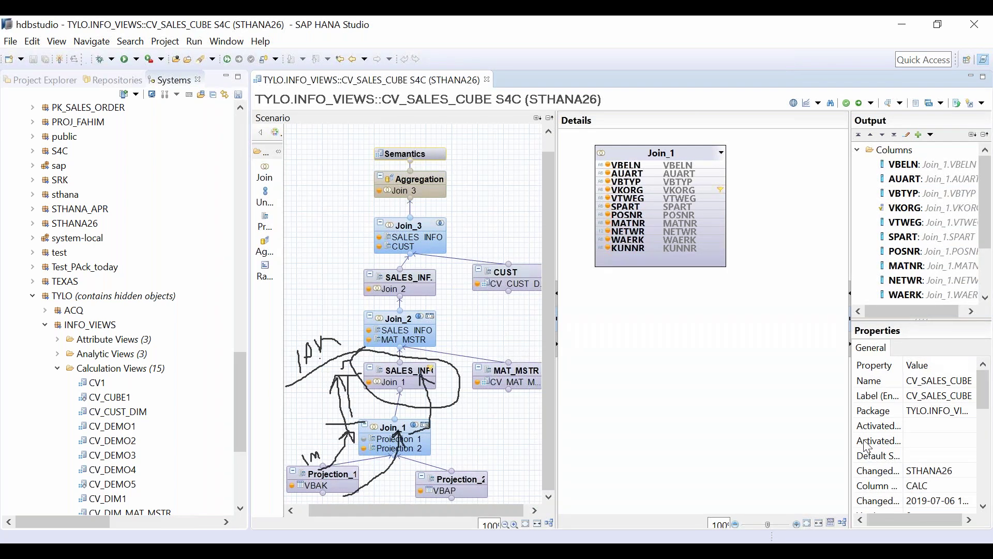
key(Escape)
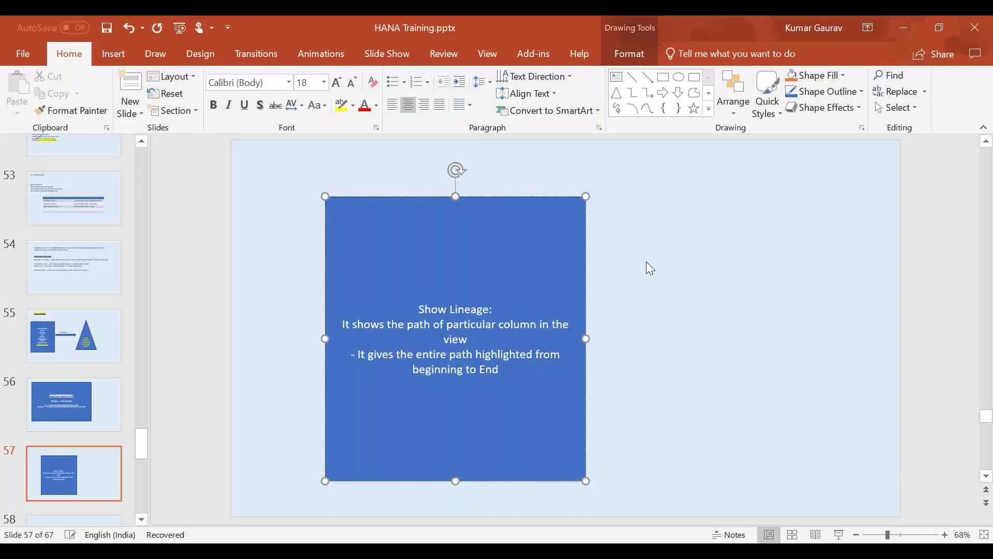
click(647, 261)
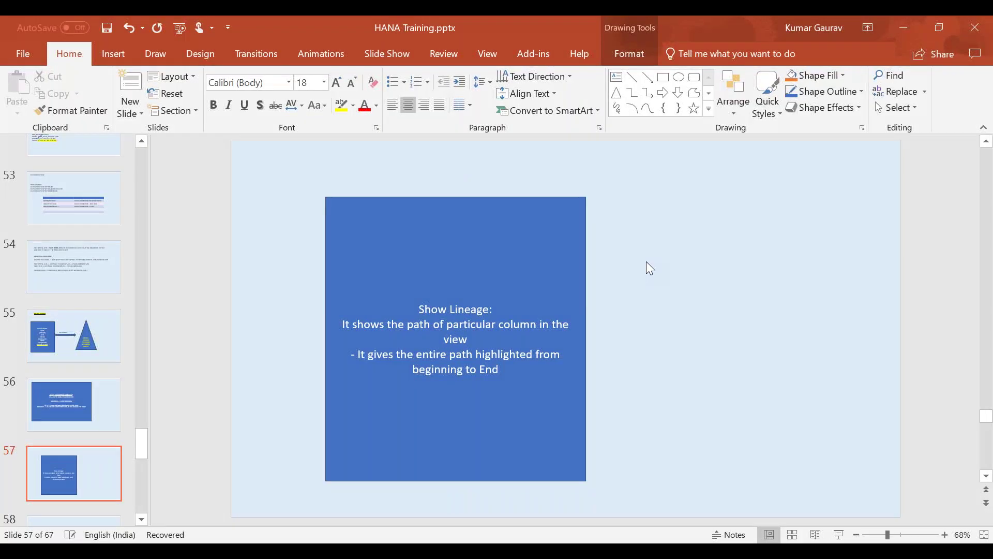
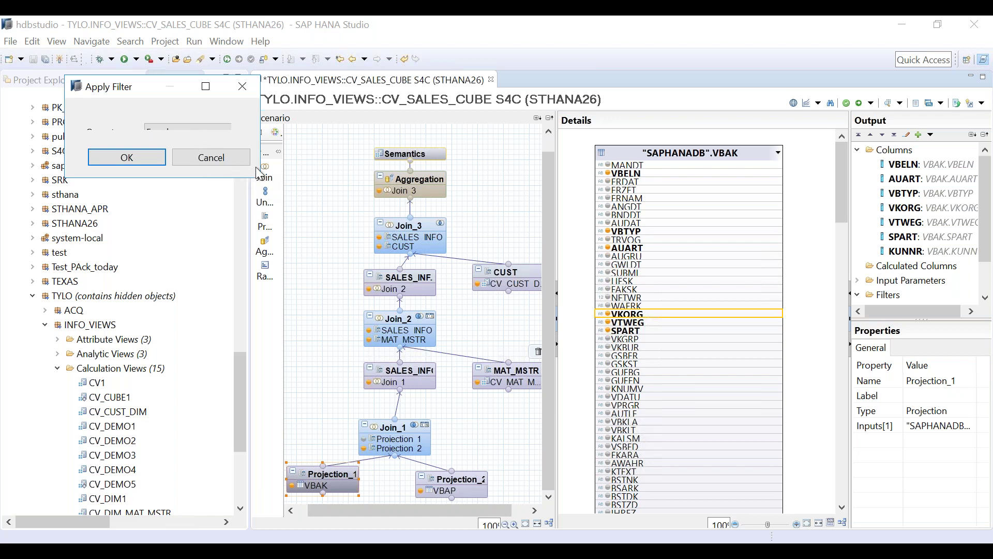
- Filter VKORG in Projection_1 with operator Equal and the Sales_Org input parameter, activate the calculation view, and close the job log
click(207, 92)
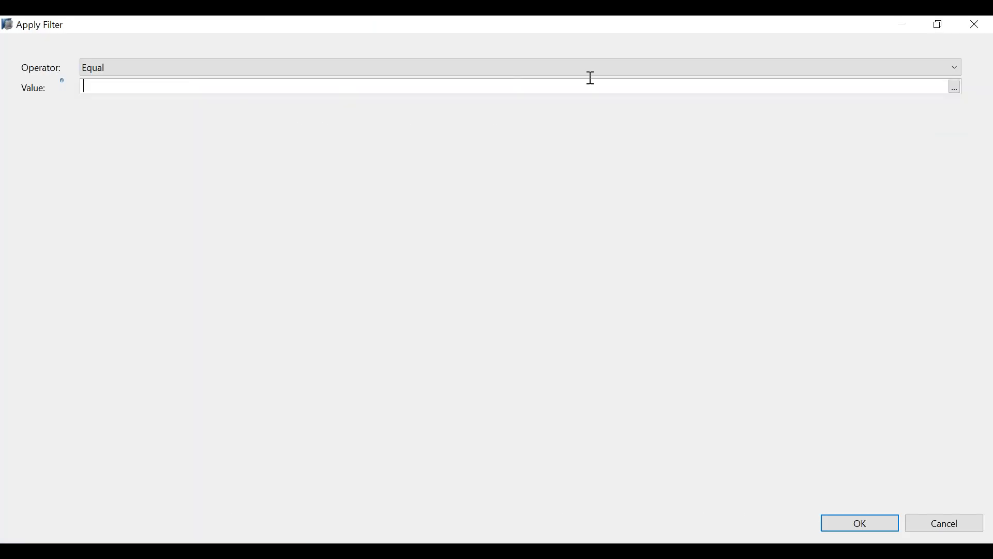
click(955, 87)
click(465, 172)
click(454, 194)
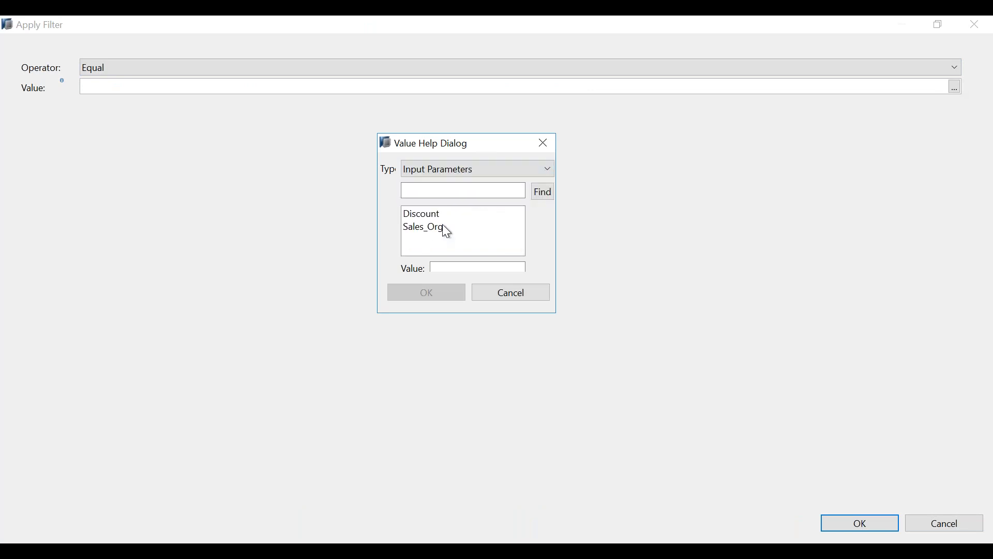
click(447, 231)
click(441, 293)
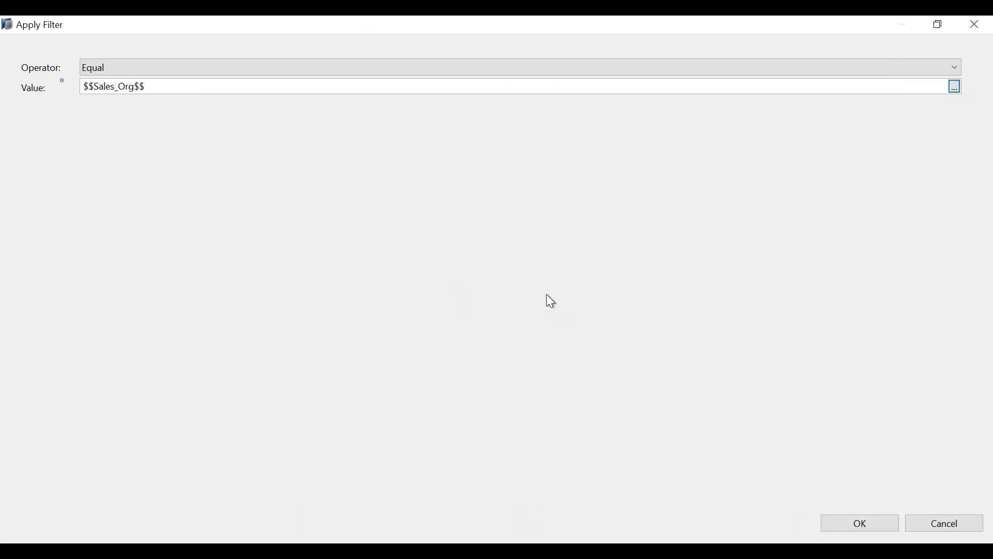
click(870, 529)
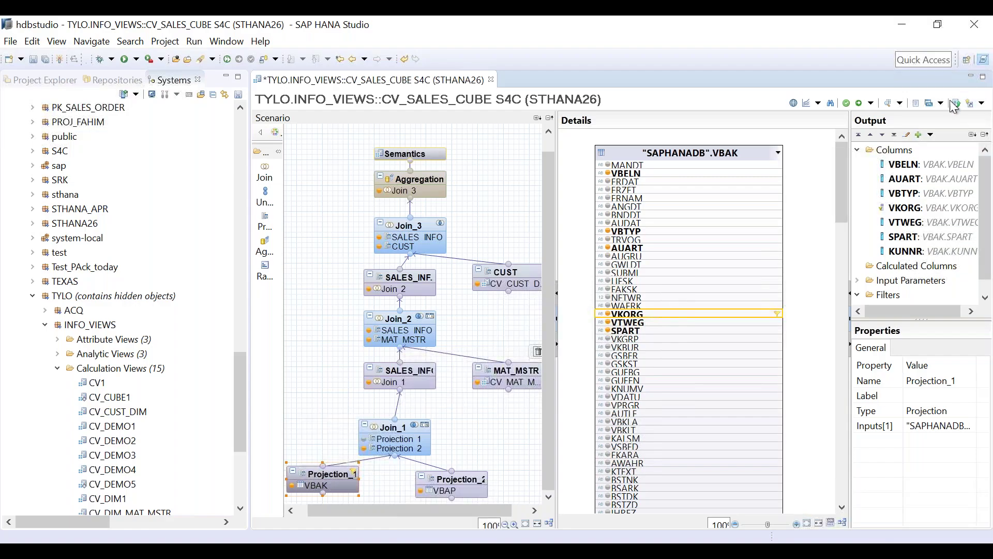
click(859, 103)
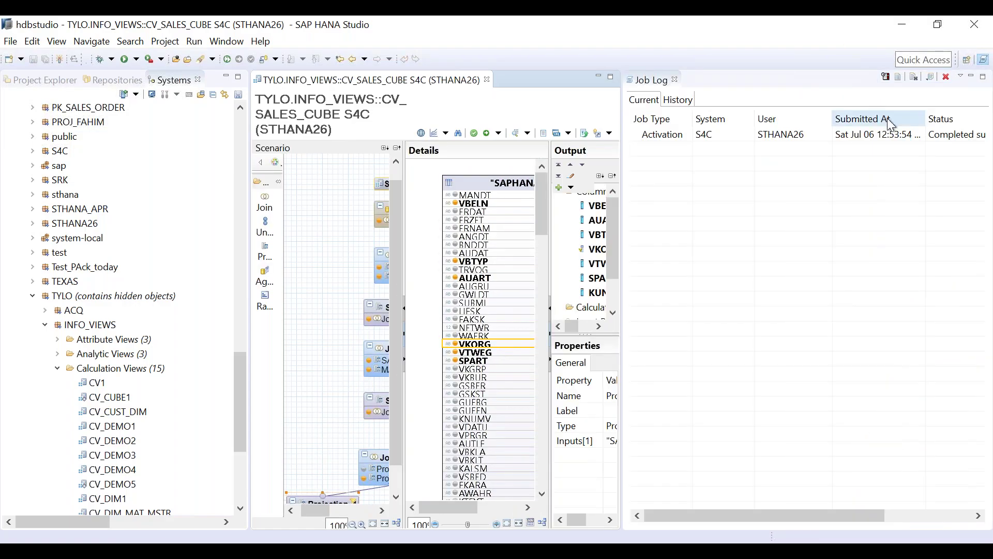
click(675, 80)
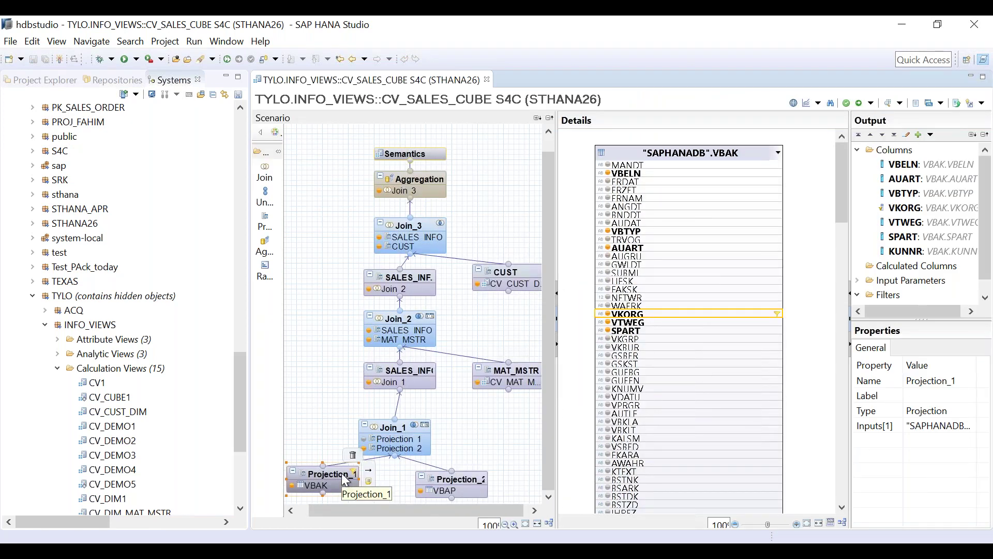
- Preview the raw data of the Projection_1 node, check the VKORG values down to the last row, and close the preview
right_click(346, 480)
click(426, 300)
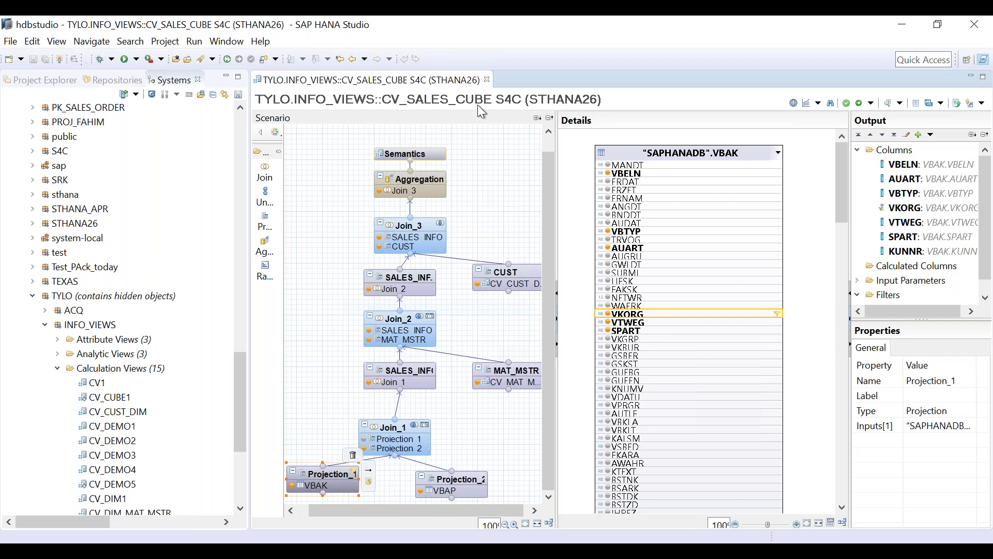
click(495, 406)
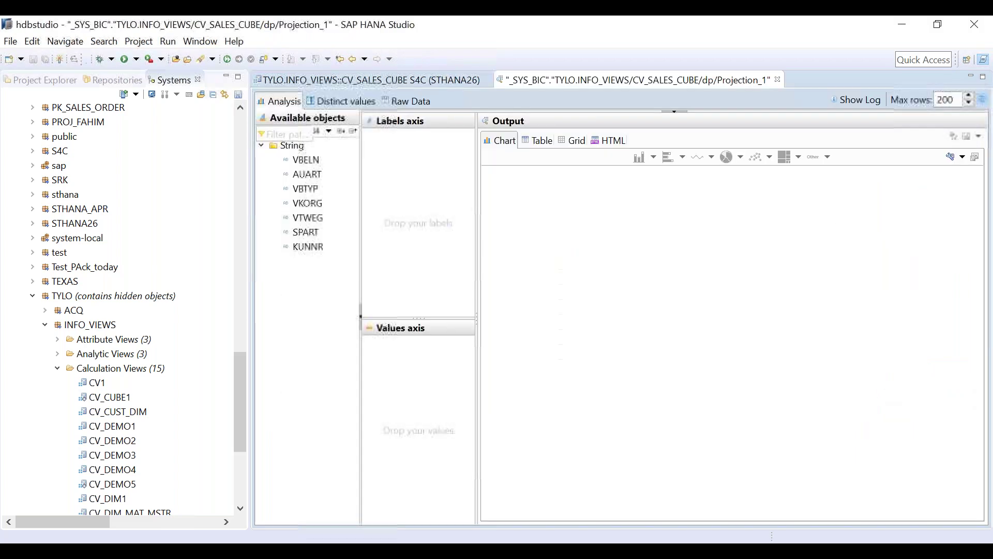
click(421, 101)
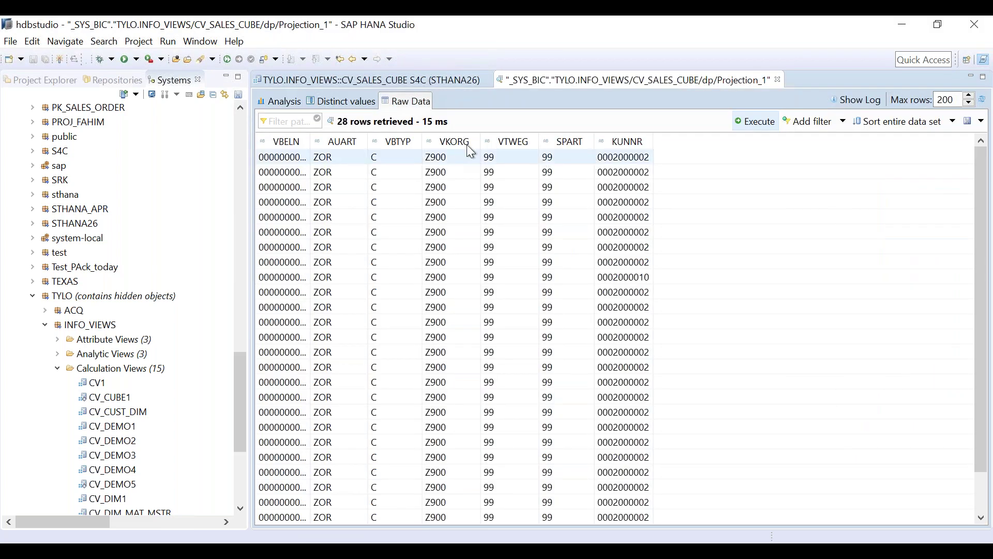
click(456, 156)
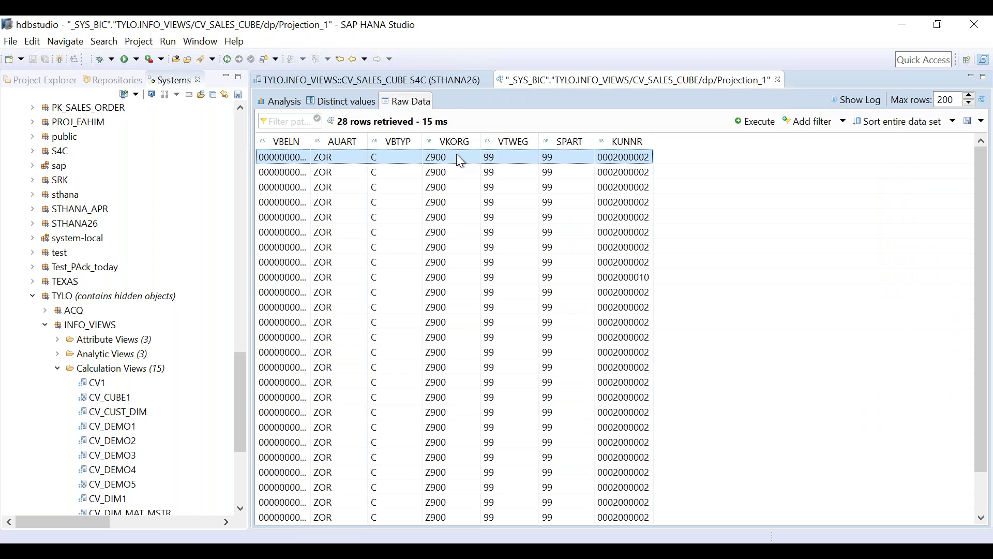
key(End)
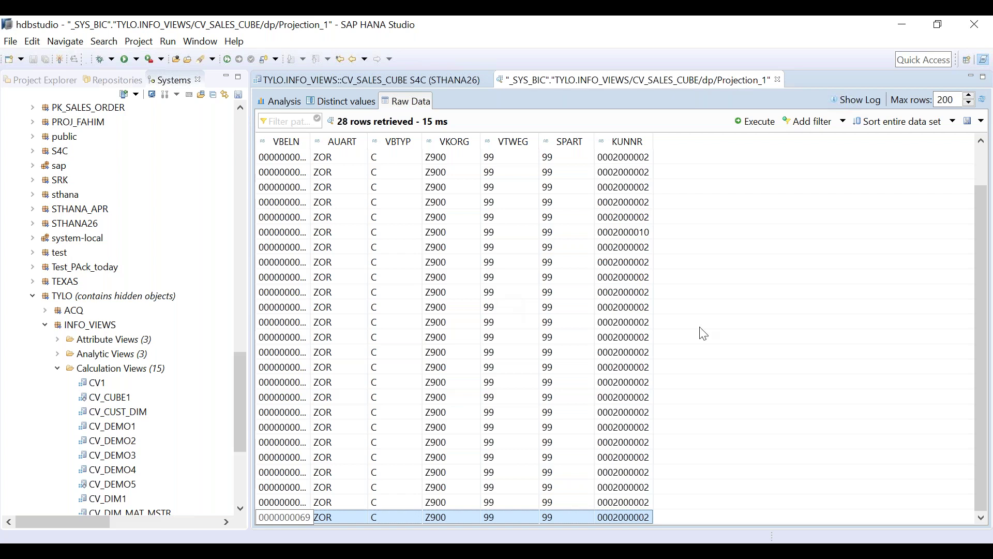
key(Escape)
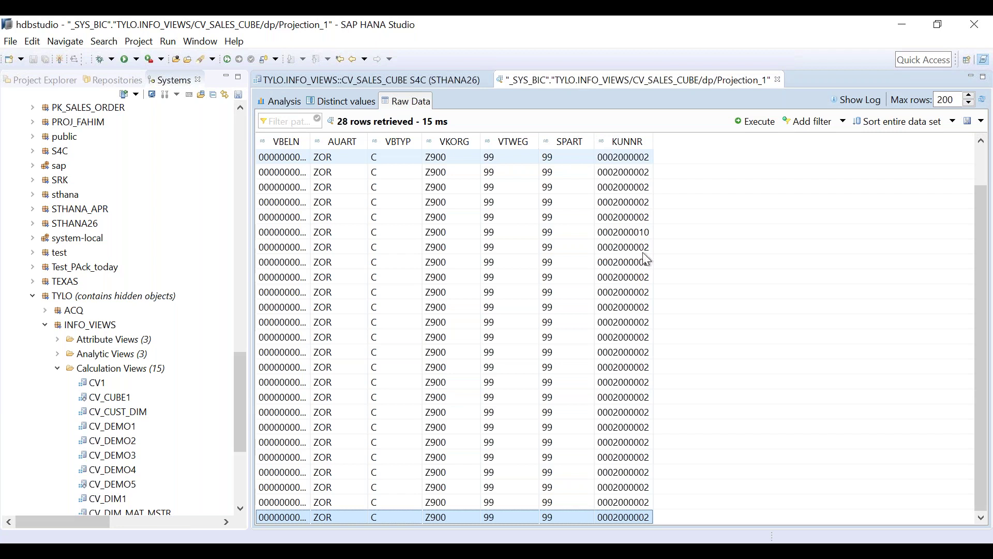
right_click(714, 82)
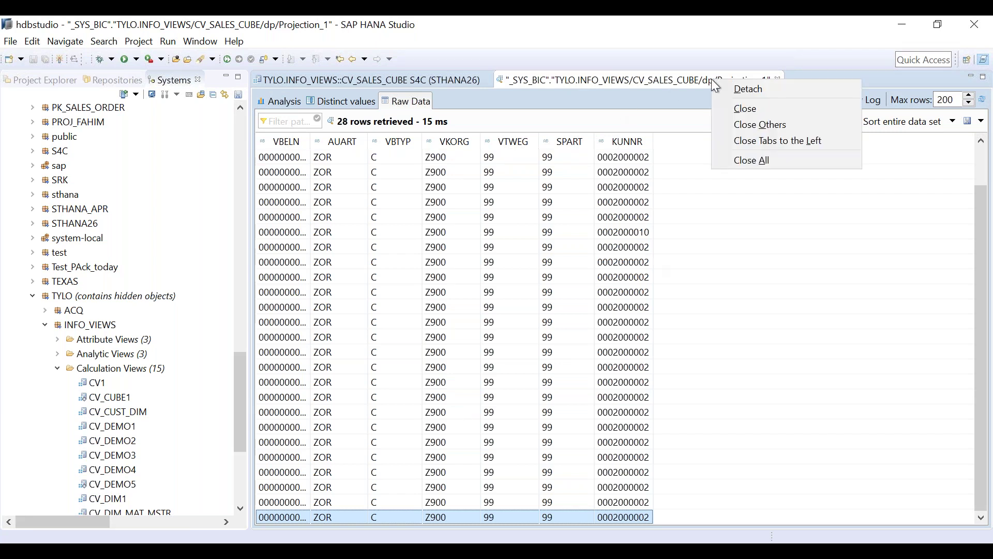
click(748, 109)
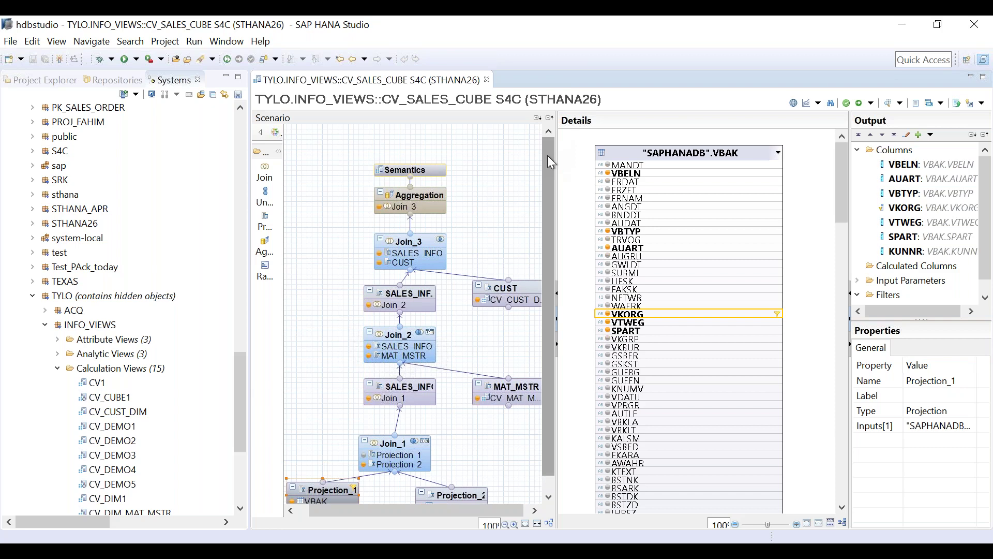
- Preview the whole calculation view's raw data with Discount Y and Sales_Org Z900, review its rows and columns, and close the preview
click(432, 164)
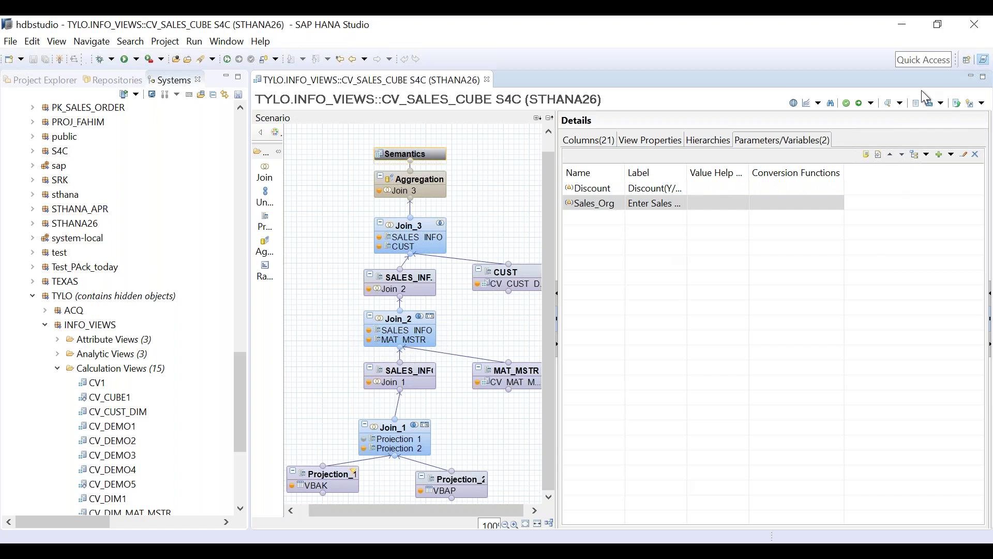
click(888, 103)
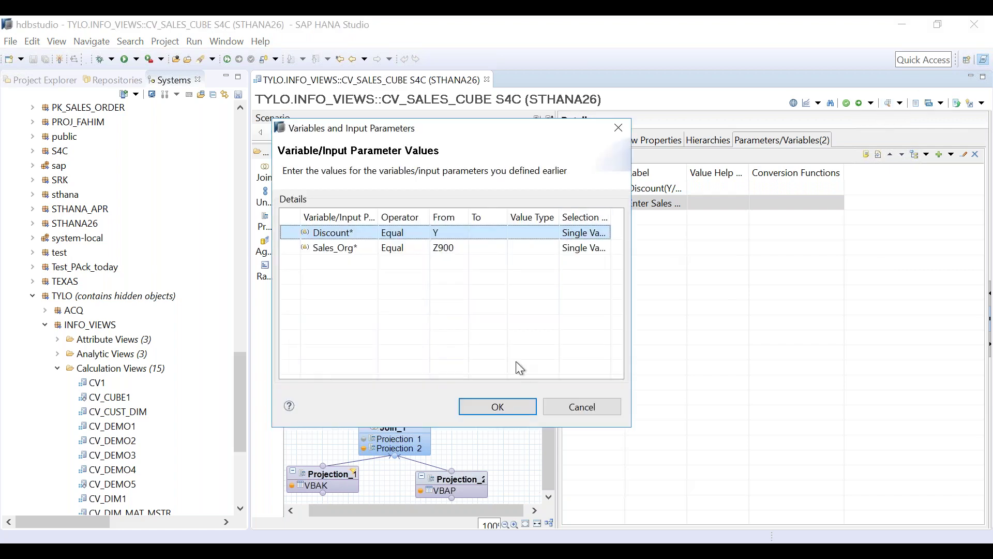
click(485, 408)
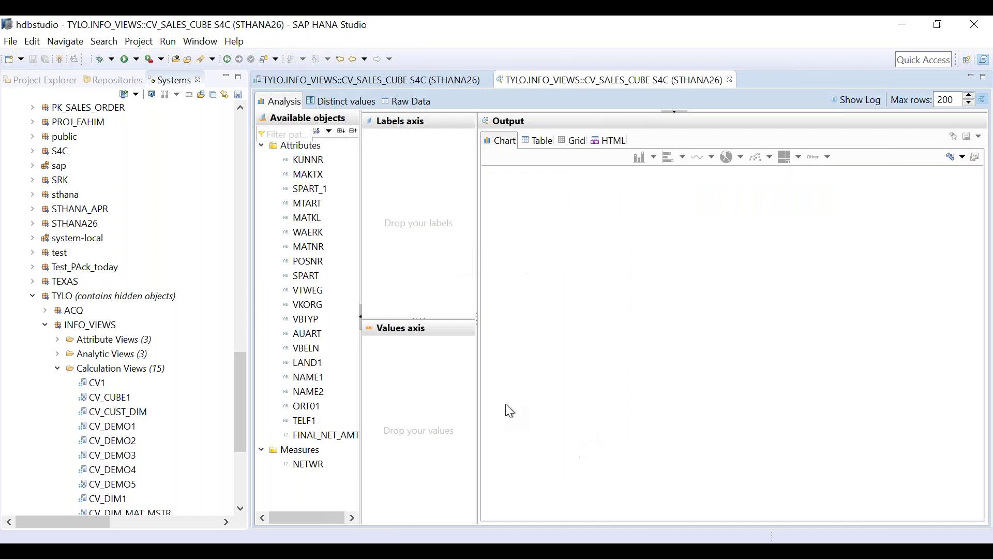
click(408, 102)
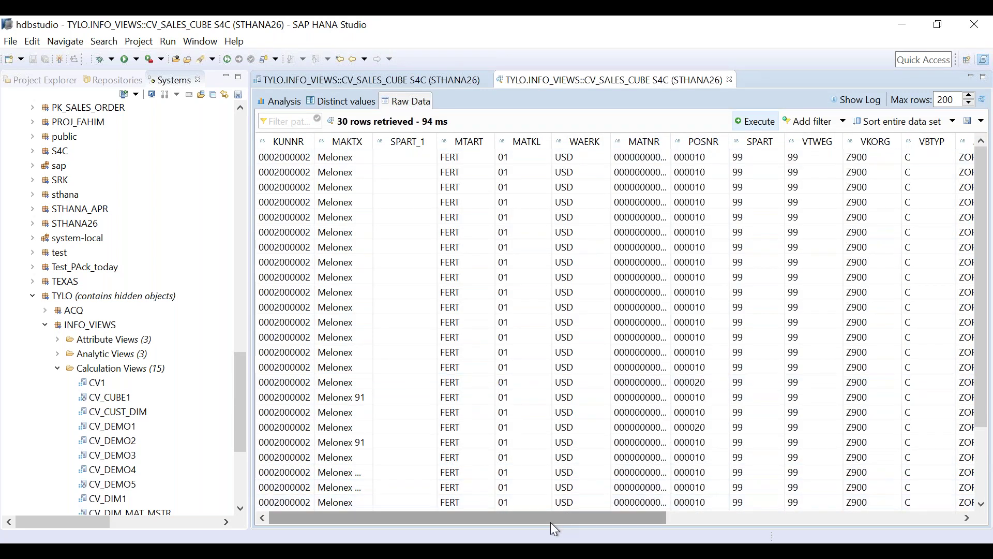
drag(603, 523, 719, 522)
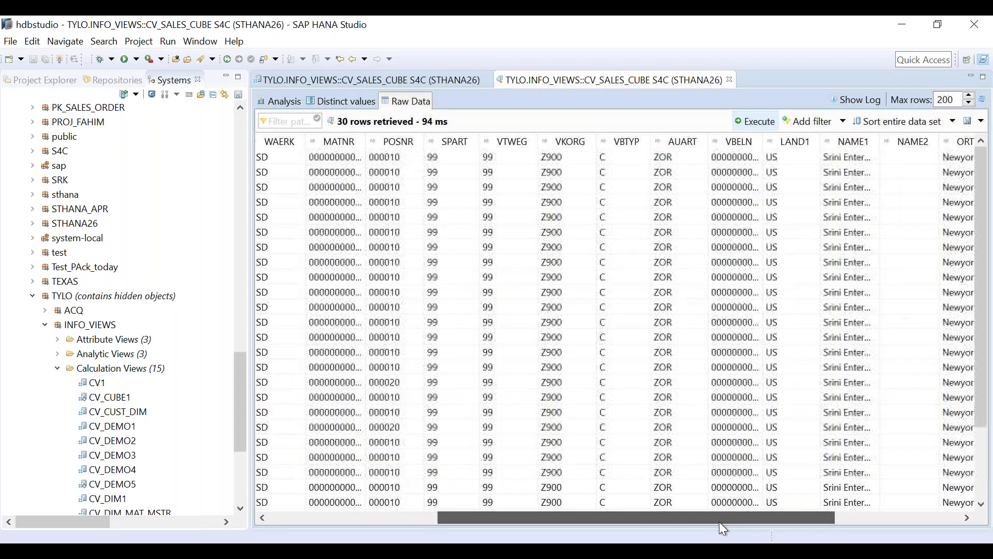
drag(988, 201, 988, 270)
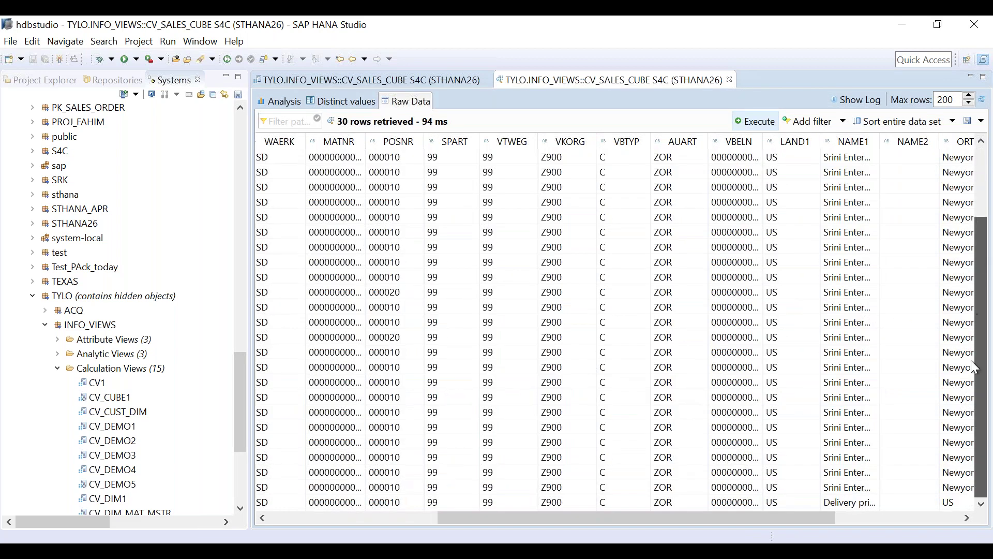
drag(612, 526, 401, 523)
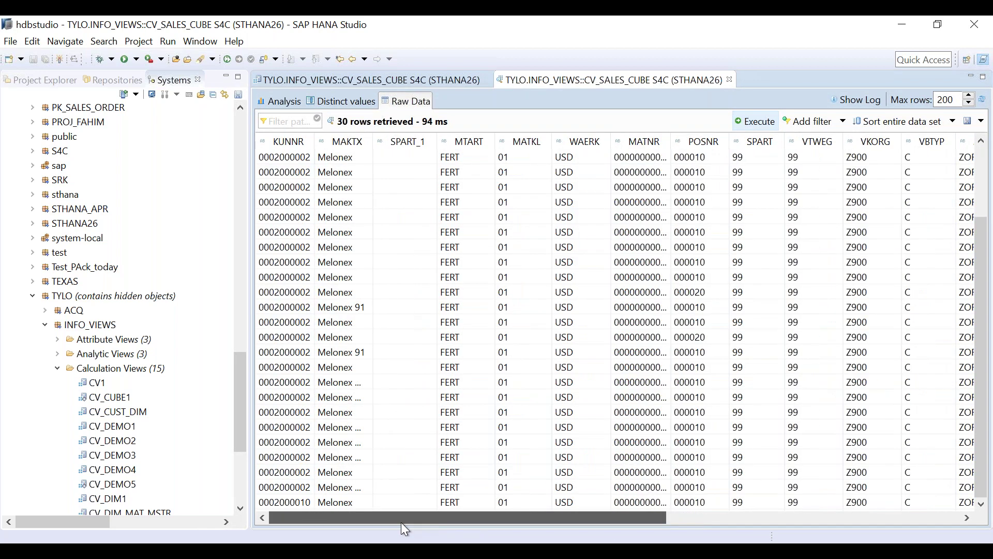
click(730, 79)
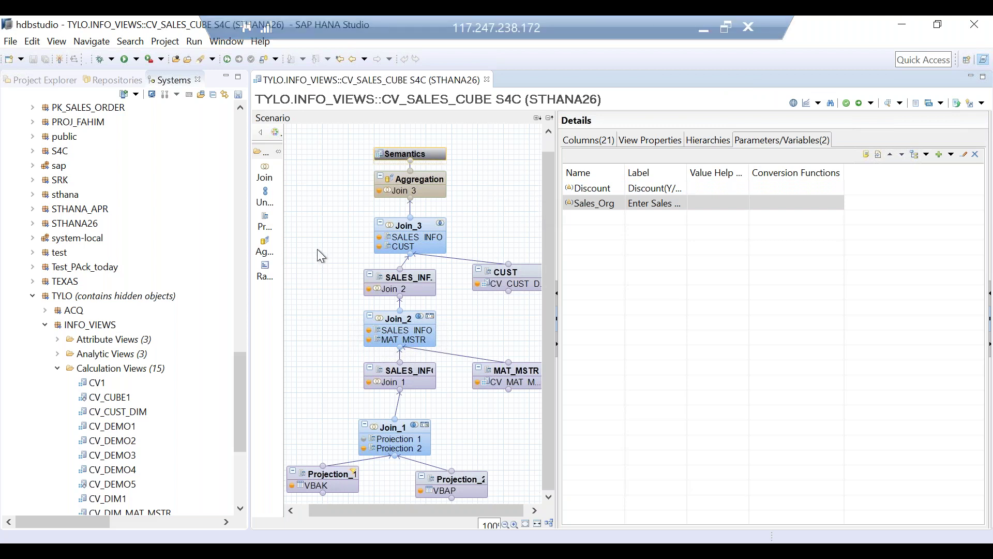
- Close the CV_SALES_CUBE editor and copy the CV_SALES_CUBE calculation view from the INFO_VIEWS package
click(487, 81)
drag(243, 362, 241, 448)
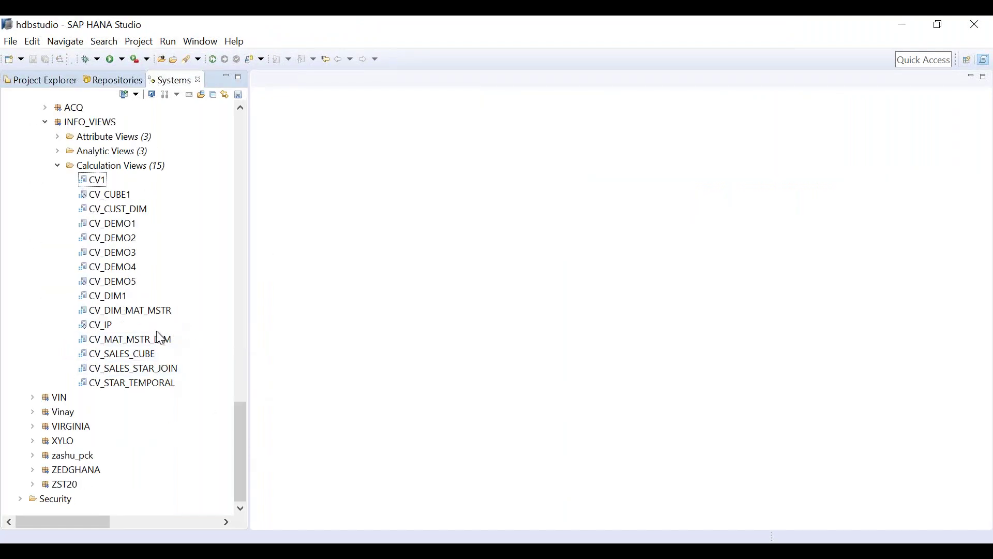
right_click(147, 361)
key(Down)
key(Down)
key(Down)
key(Down)
key(Down)
key(Up)
key(Up)
key(Up)
key(Up)
key(Up)
key(Up)
key(Up)
key(Up)
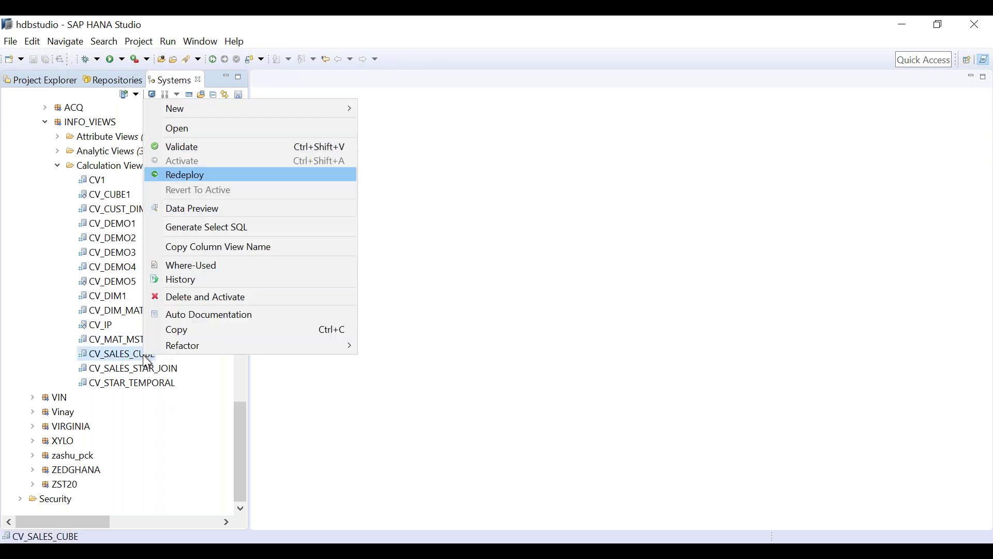
key(Return)
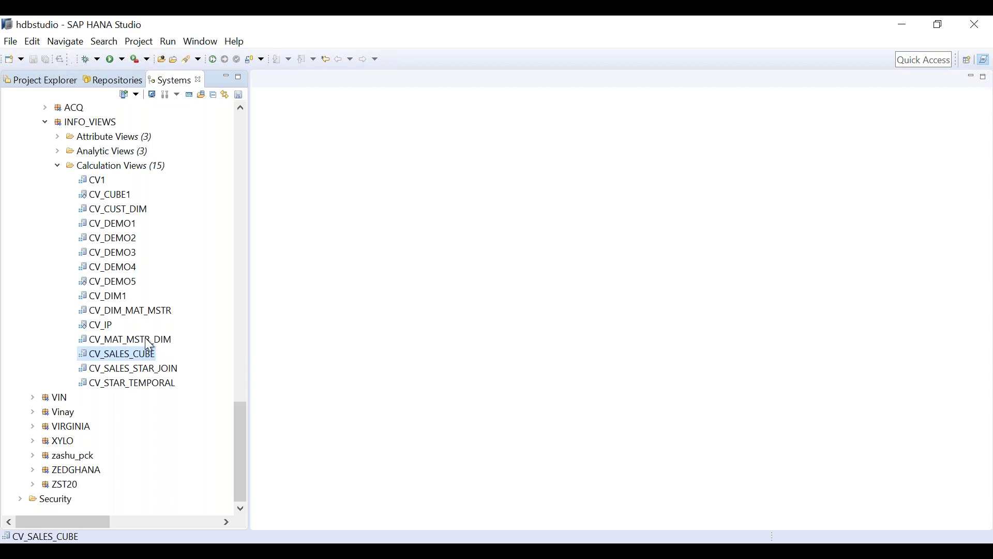
- Paste the copied view into the Calculation Views folder of INFO_VIEWS under the name CV_SALES_CUBE_VAR
click(125, 152)
right_click(126, 154)
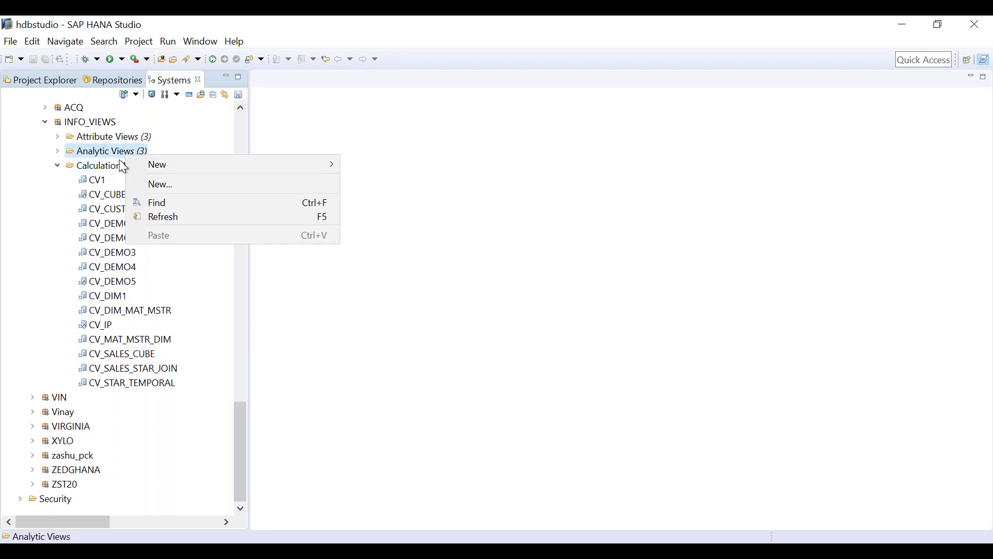
right_click(114, 163)
click(167, 244)
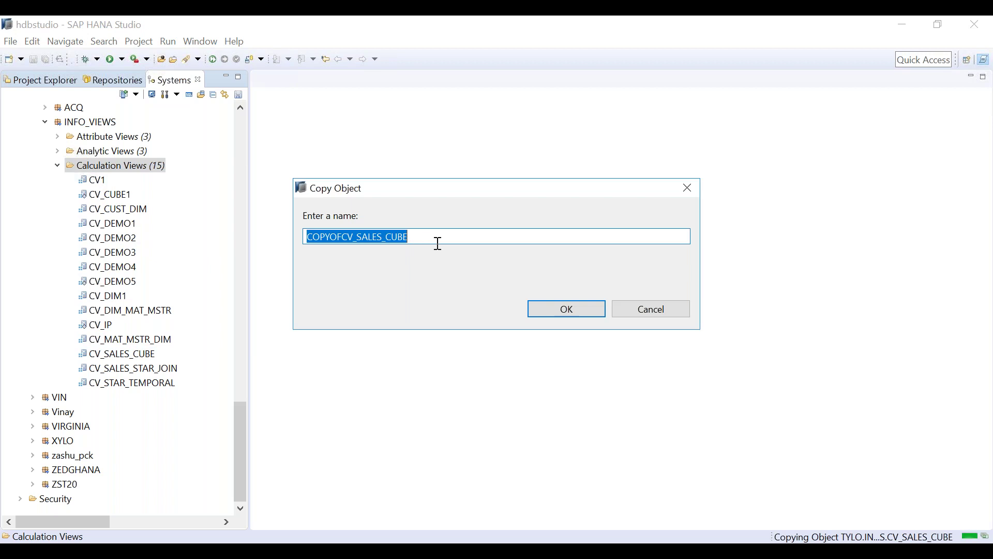
key(Left)
key(Left)
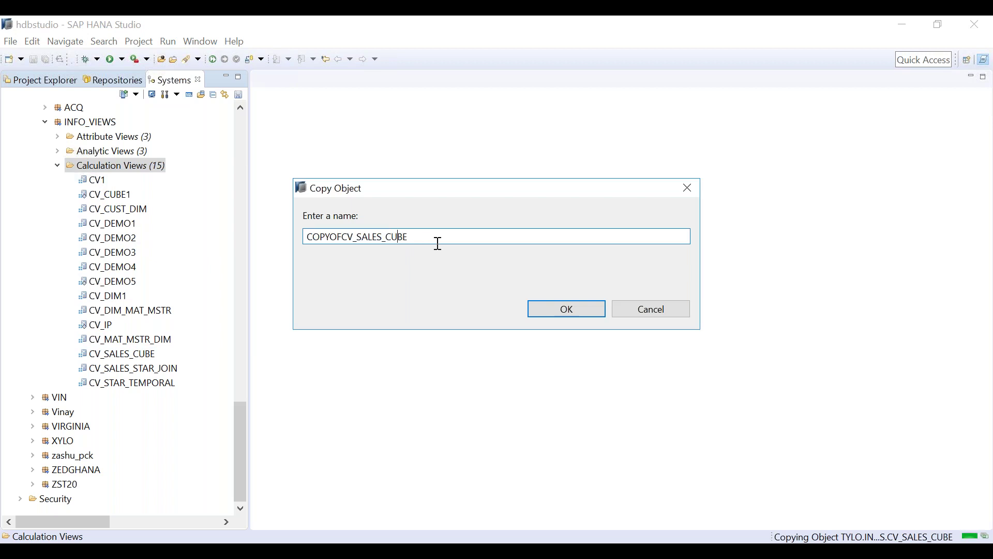
key(Left)
key(Left)
key(Left)
key(Left)
key(Left)
key(Left)
key(Left)
key(Left)
key(Left)
key(Left)
key(Left)
key(shift+Left)
key(shift+Left)
key(shift+Left)
key(shift+Left)
key(shift+Left)
key(shift+Left)
key(BackSpace)
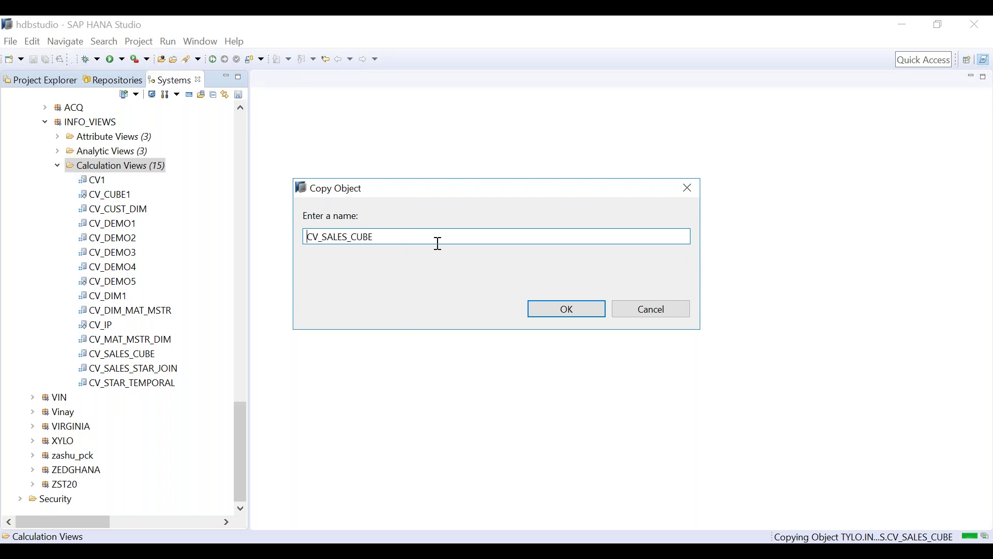
key(End)
text(_VAR)
key(Return)
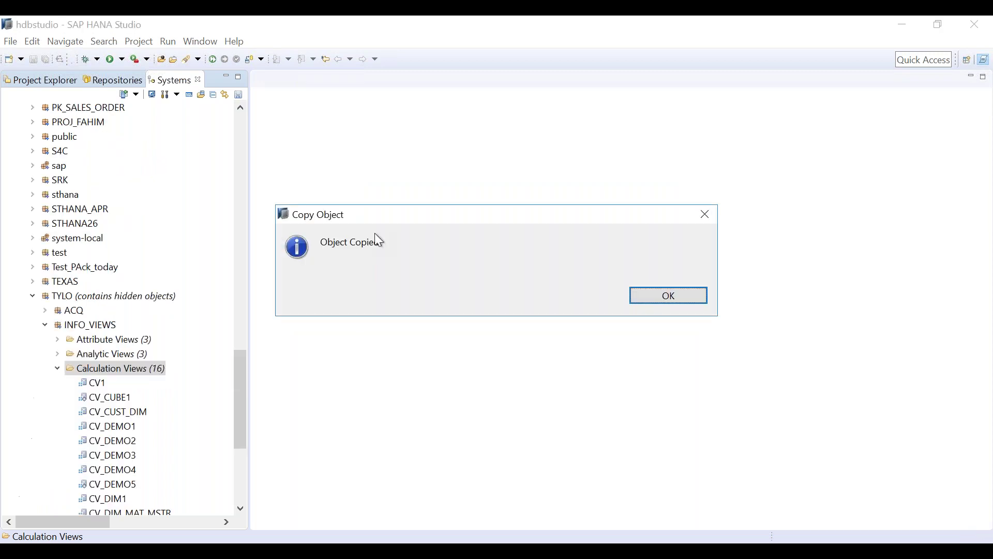
click(647, 299)
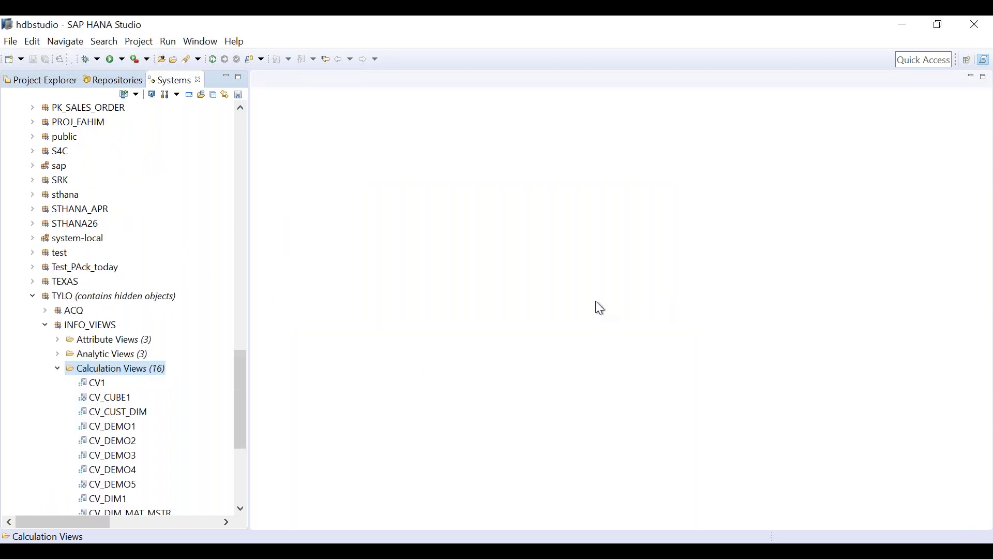
- Open the CV_SALES_CUBE_VAR calculation view and display its parameters and variables in Semantics
drag(242, 377, 244, 434)
double_click(151, 357)
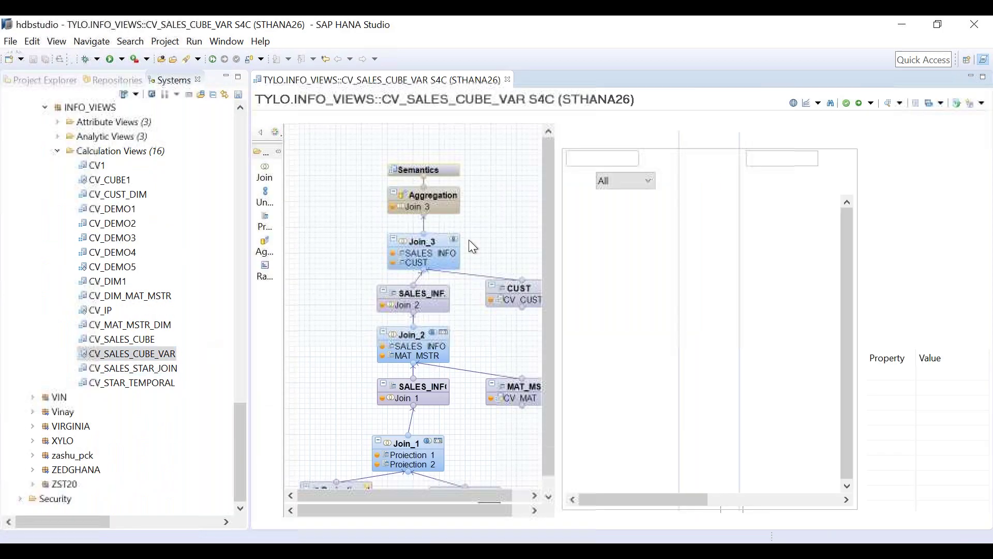
click(649, 140)
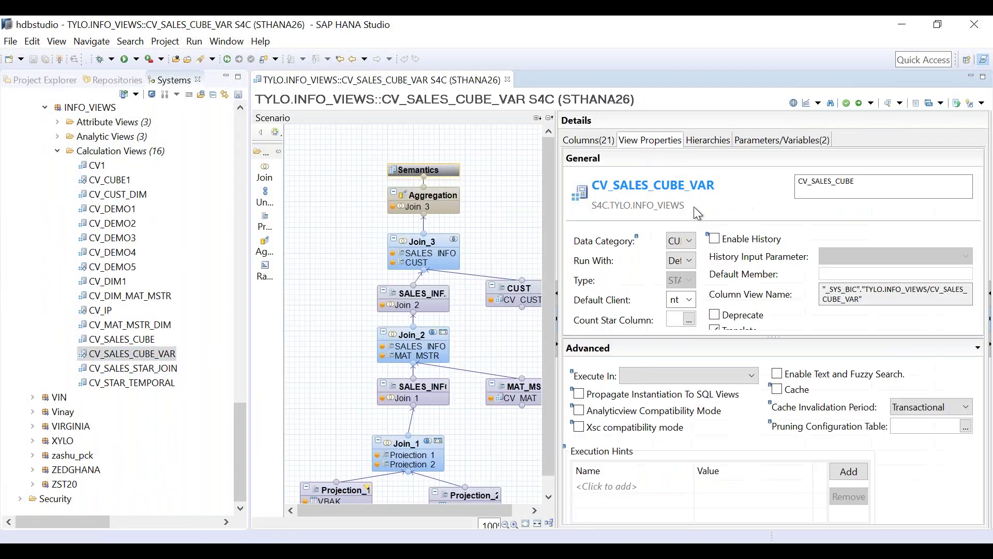
click(762, 141)
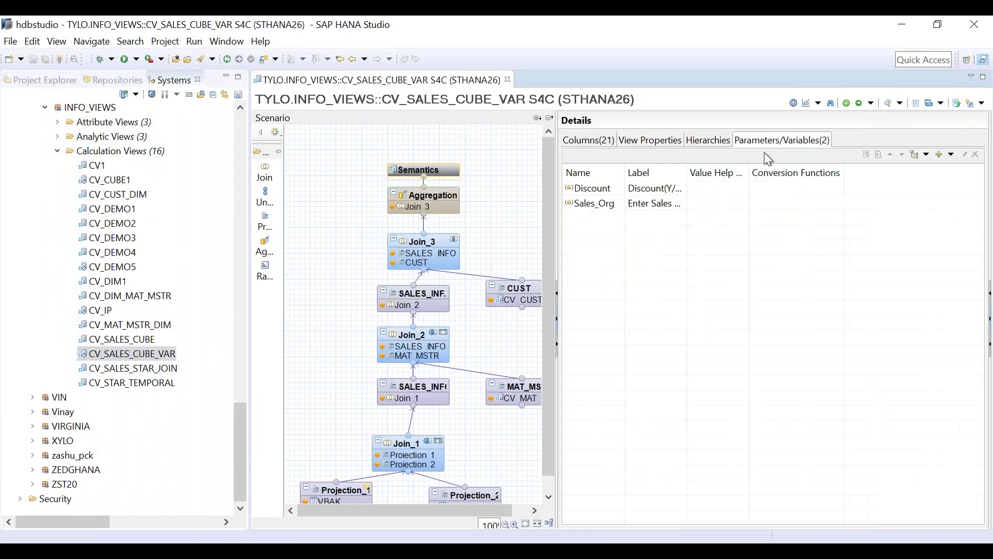
- Delete the Discount and Sales_Org input parameters from CV_SALES_CUBE_VAR, including all references to them
click(612, 189)
shift+click(614, 204)
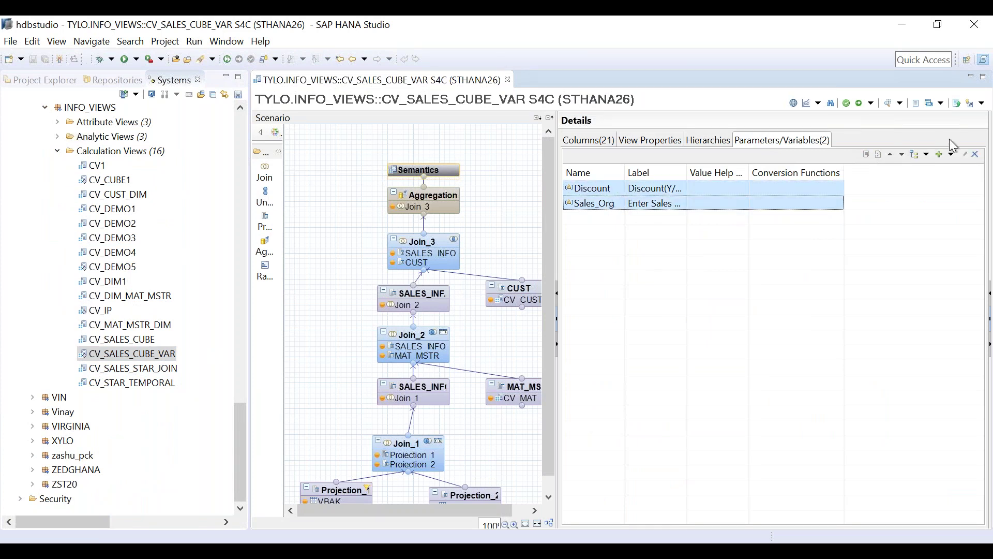
click(976, 154)
click(526, 296)
click(596, 294)
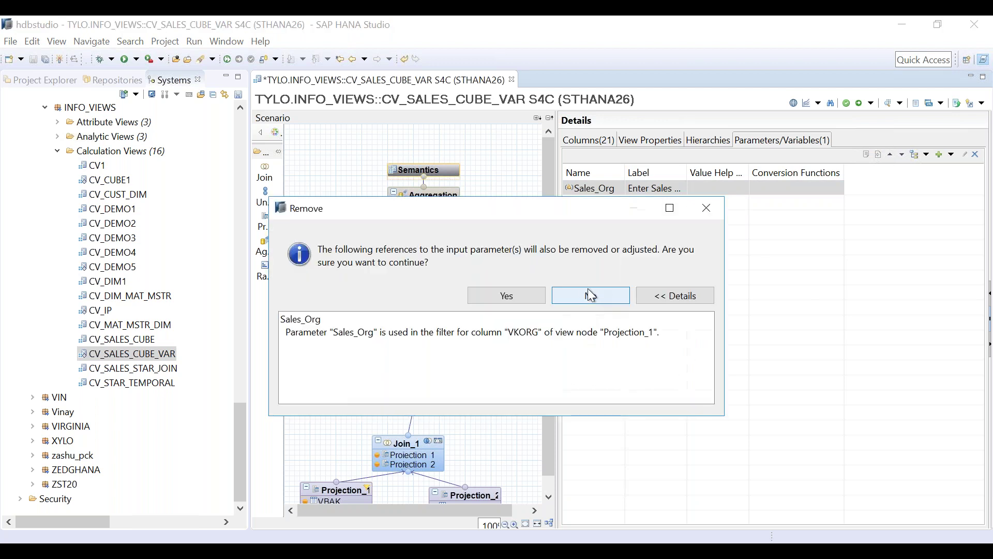
click(507, 295)
click(589, 295)
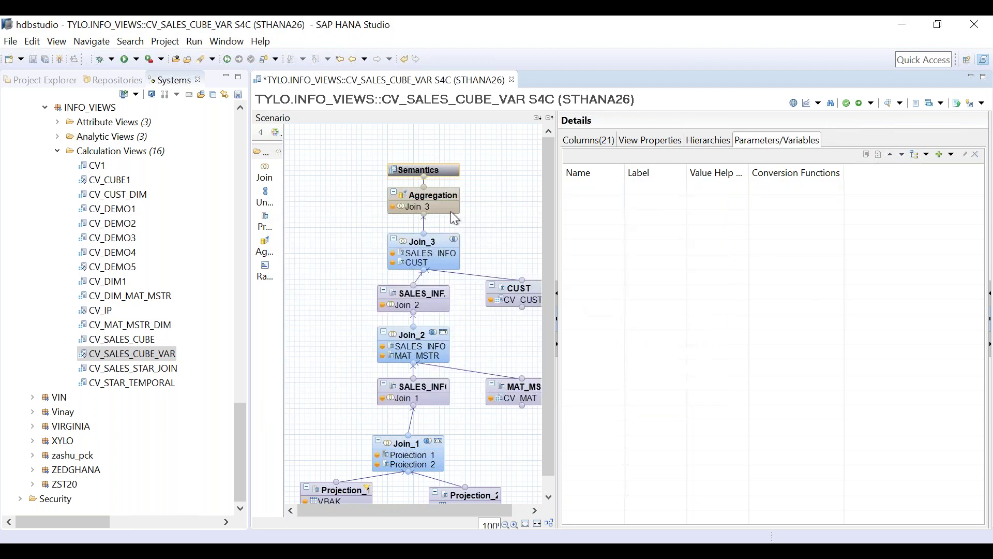
- Inspect the expression of the FINAL_NET_AMT calculated column in the Aggregation node and close it without changes
click(448, 200)
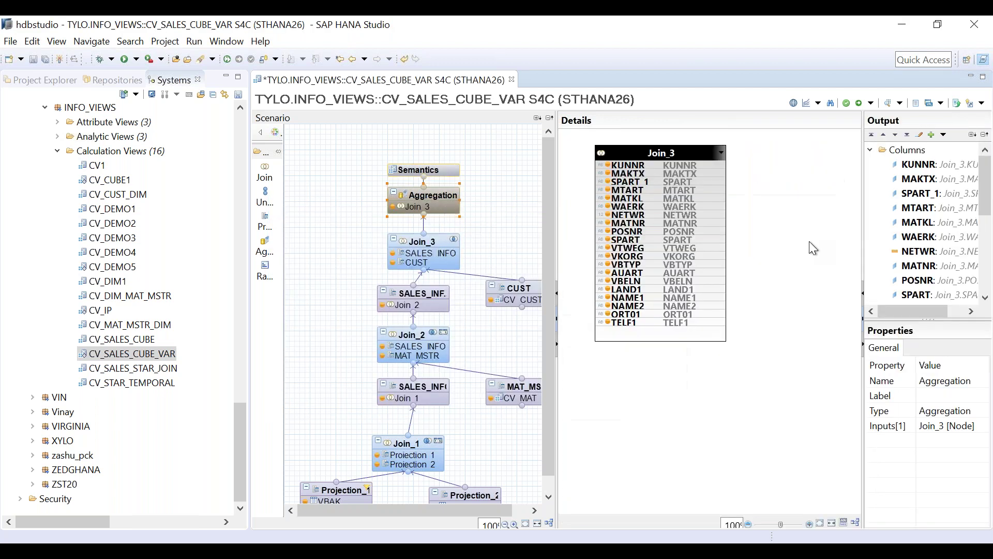
click(871, 150)
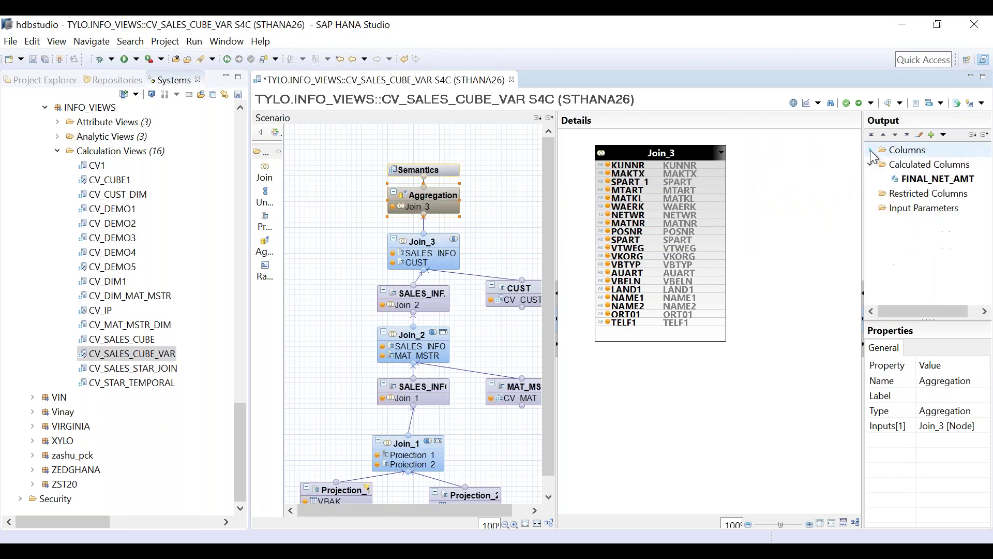
double_click(931, 180)
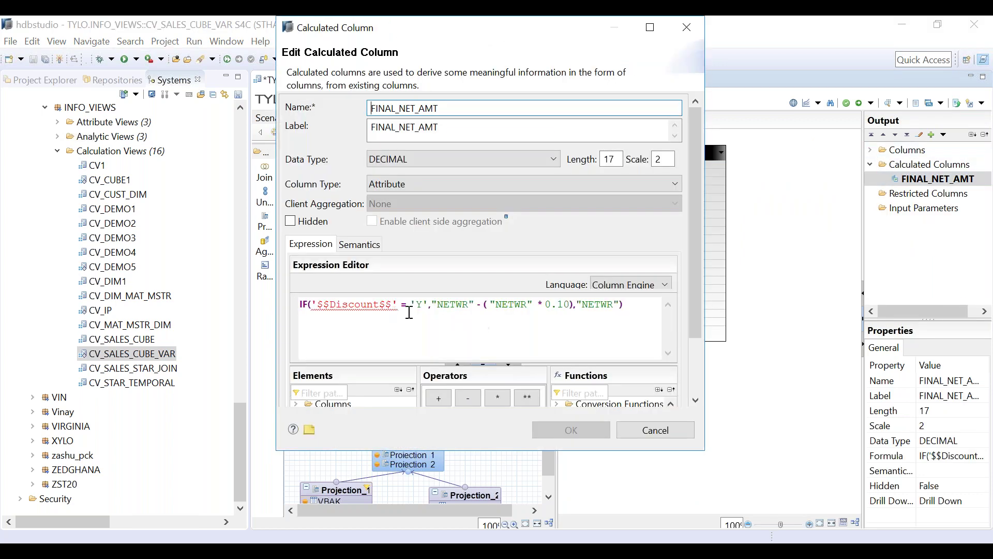
click(641, 430)
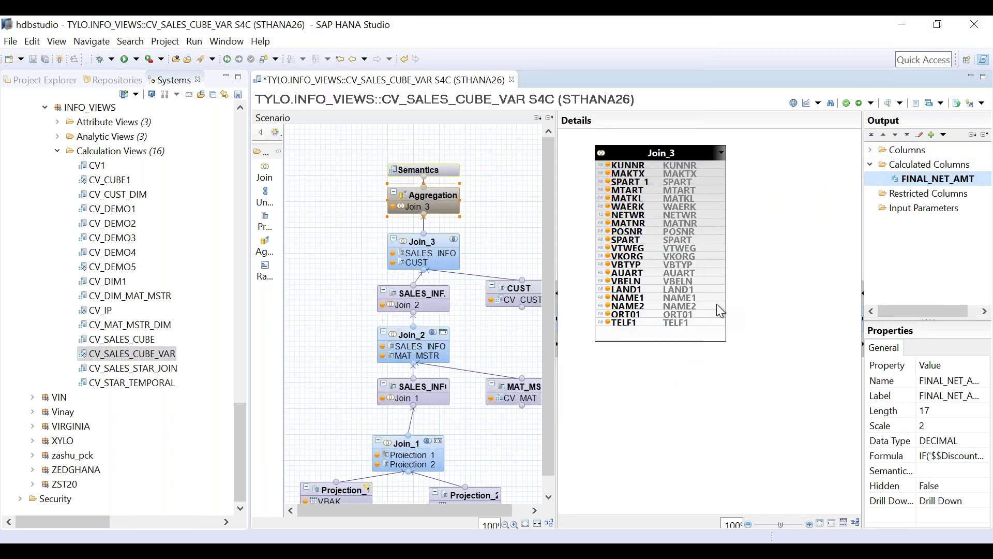
- Remove the FINAL_NET_AMT calculated column from the Aggregation node of CV_SALES_CUBE_VAR
right_click(939, 179)
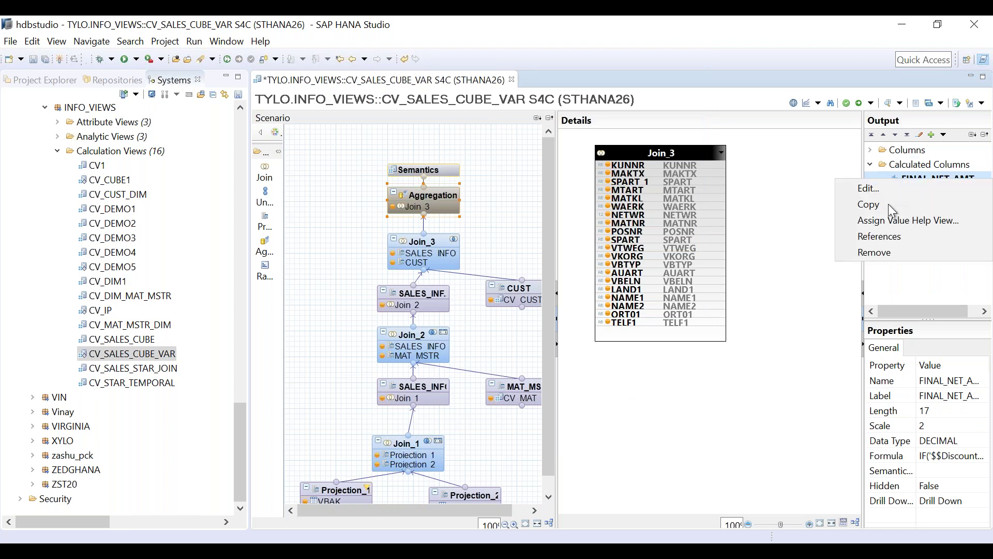
click(878, 254)
click(614, 299)
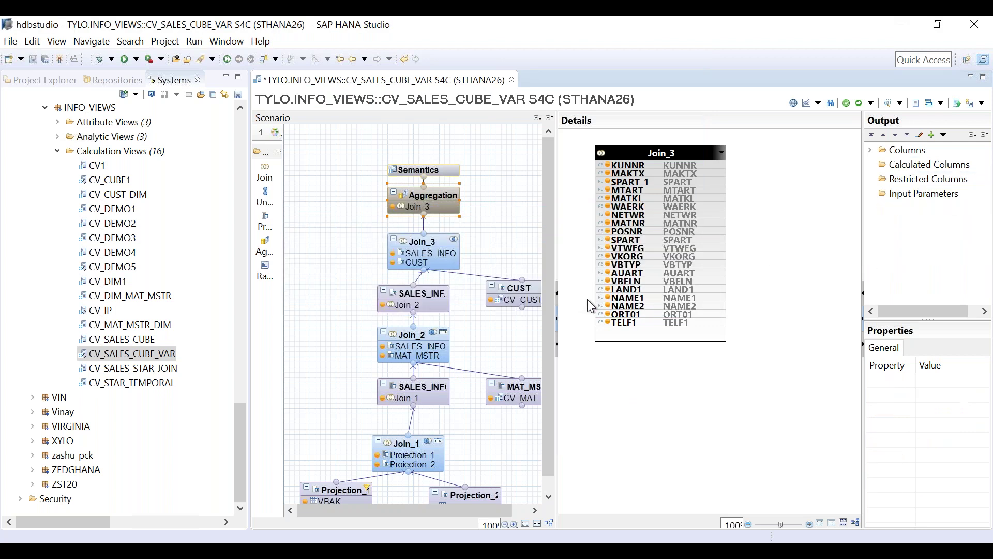
- Remove the filter on the VKORG column in Projection_1
drag(544, 219, 553, 278)
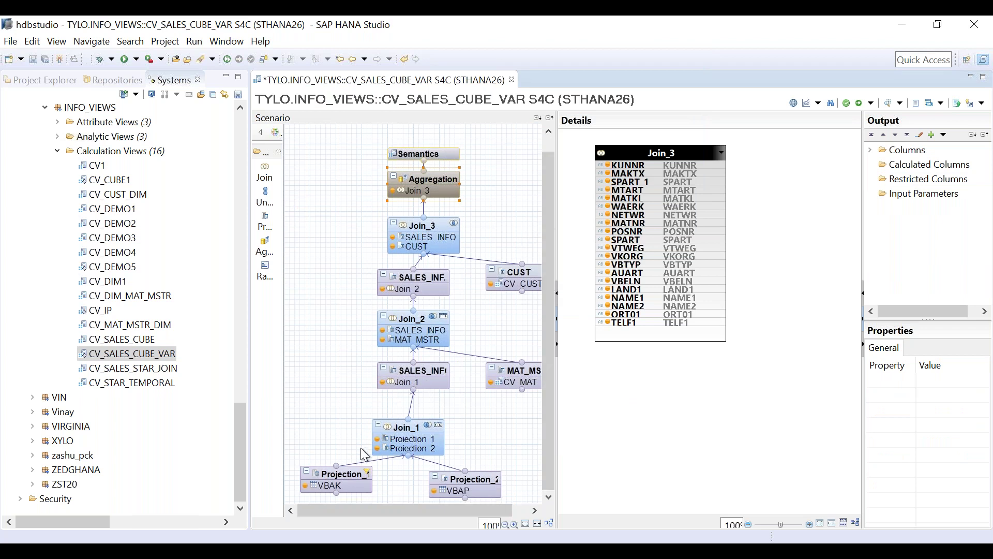
click(363, 476)
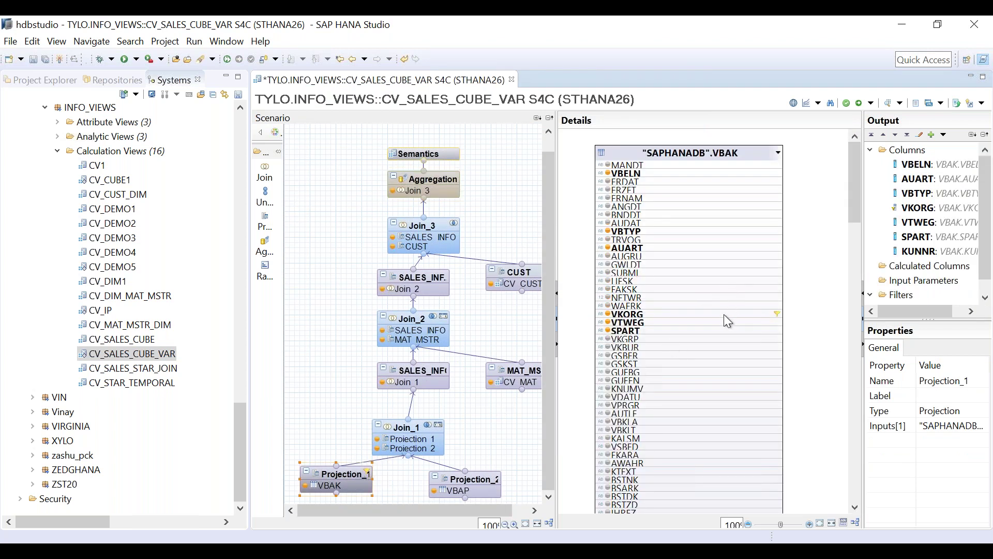
right_click(723, 315)
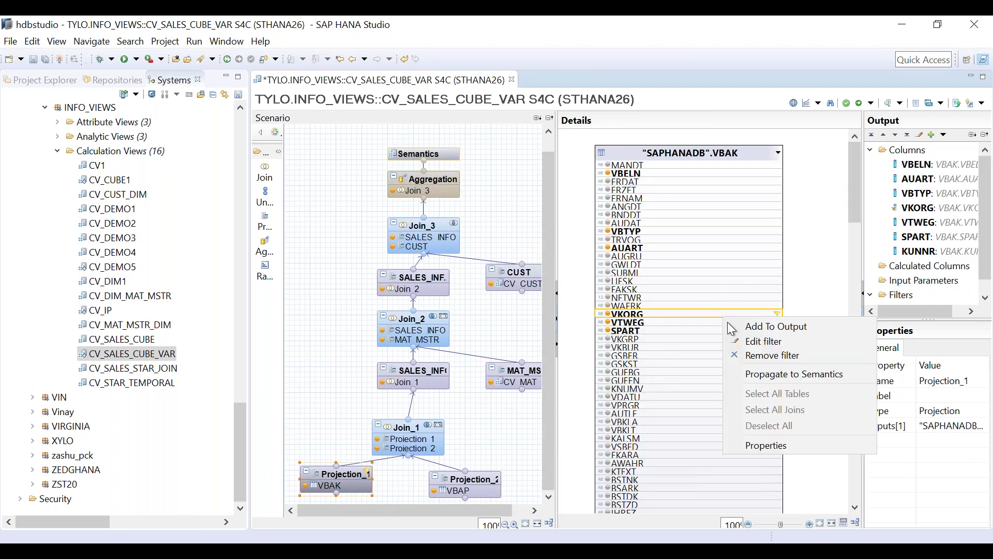
click(743, 355)
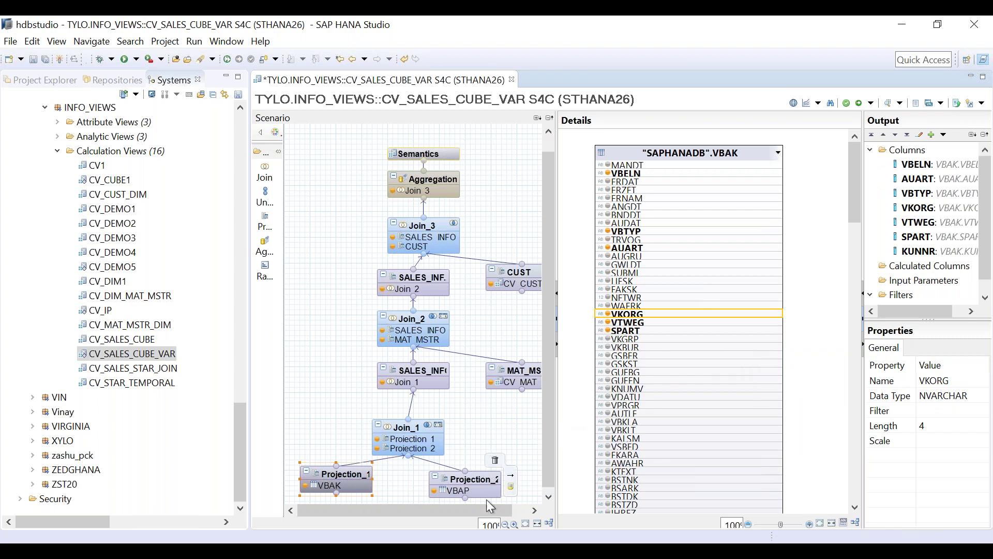
- Save and activate the CV_SALES_CUBE_VAR calculation view and dismiss the job log
drag(485, 504, 502, 505)
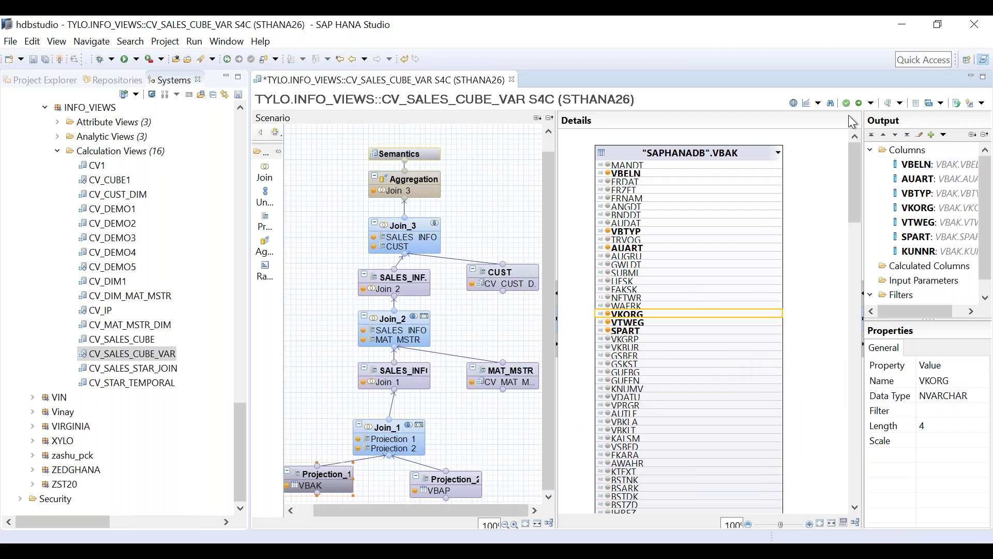
click(859, 104)
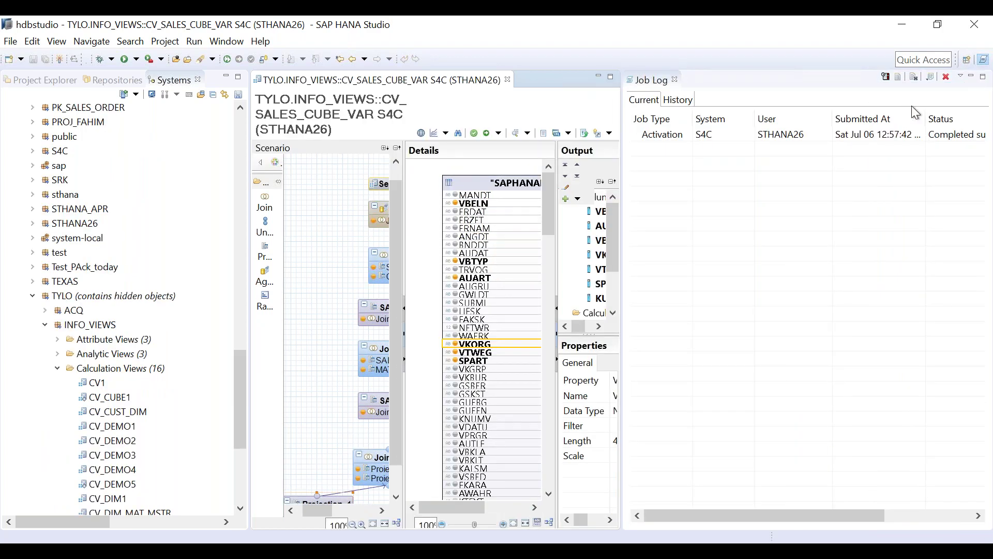
click(675, 79)
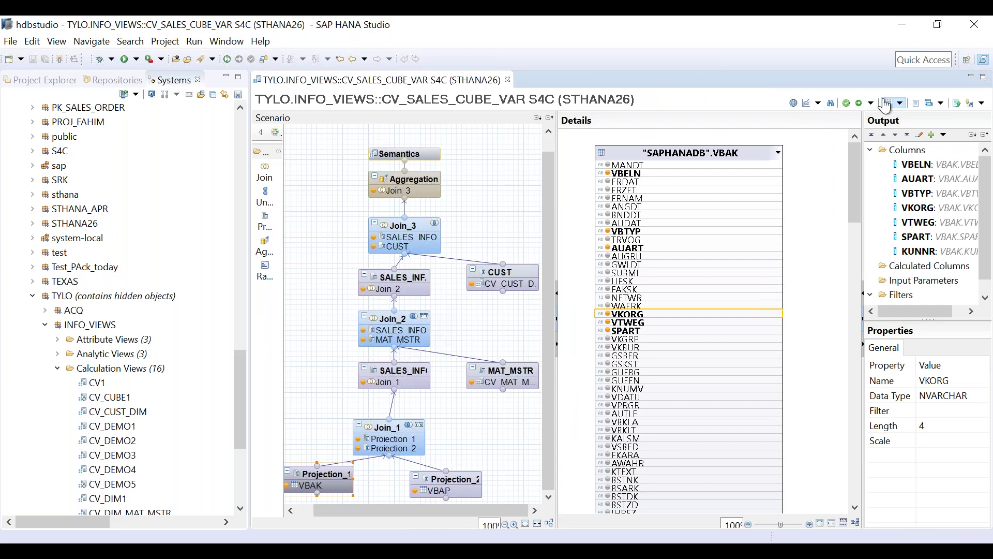
- Preview the raw data of CV_SALES_CUBE_VAR, check the rows across the VKORG values, and close the preview
click(409, 100)
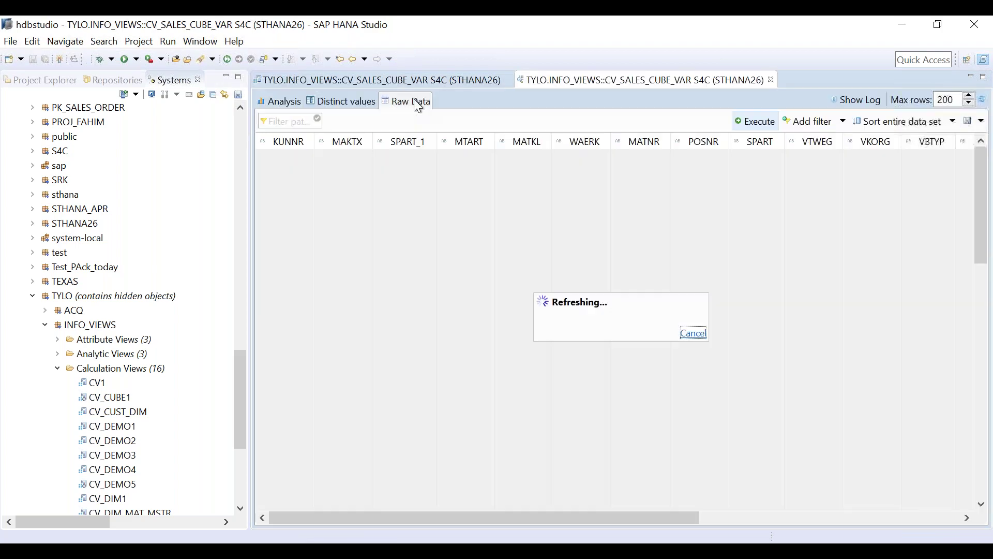
mouse_move(628, 517)
mouse_down()
mouse_move(893, 518)
mouse_move(629, 517)
mouse_up()
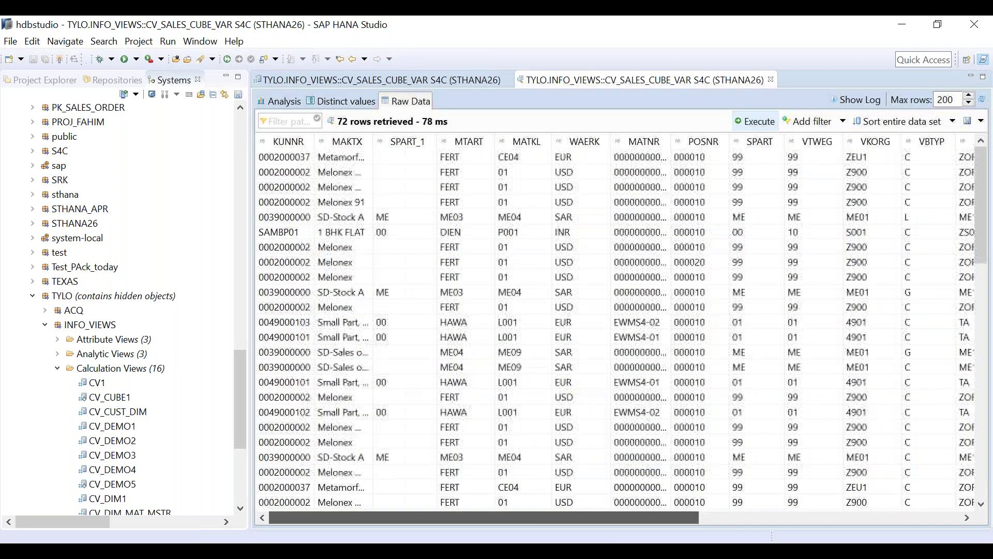
click(768, 83)
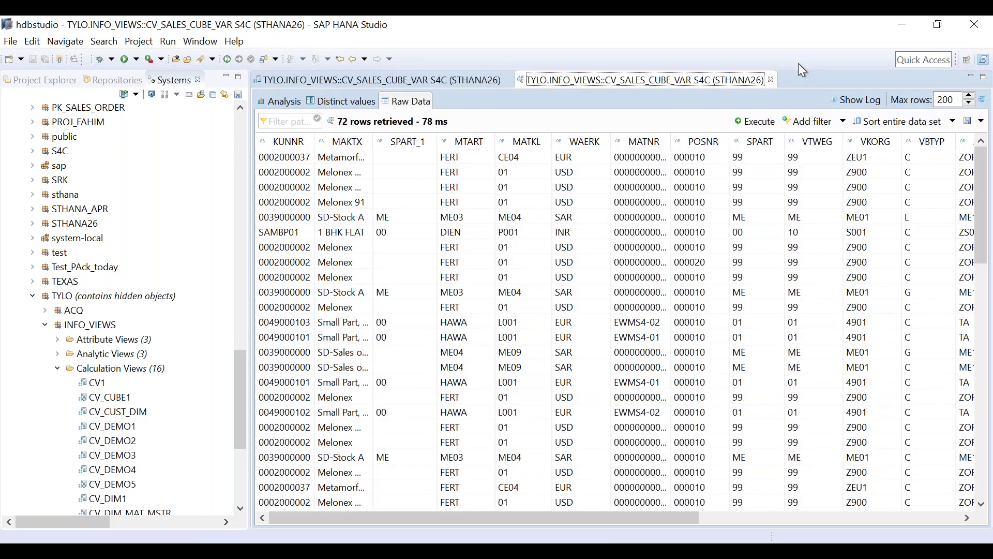
click(773, 82)
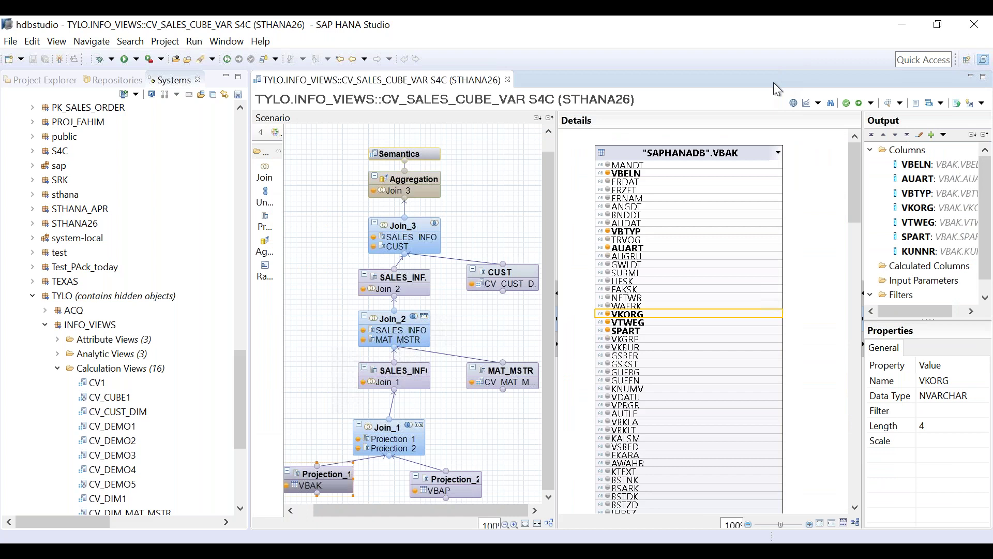
- Start a new variable in Semantics named SALES_ORG with the label "Enter Sales Org:"
click(432, 155)
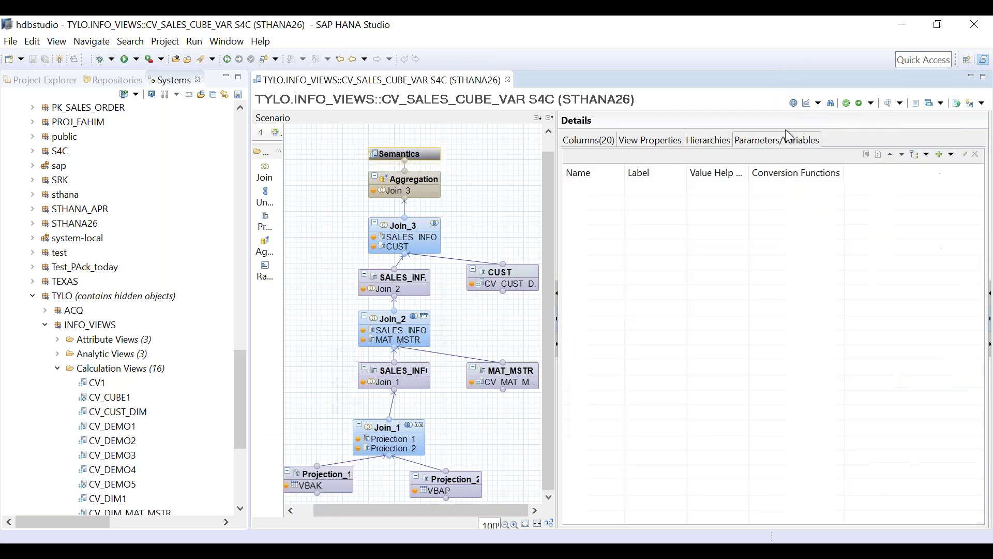
click(952, 156)
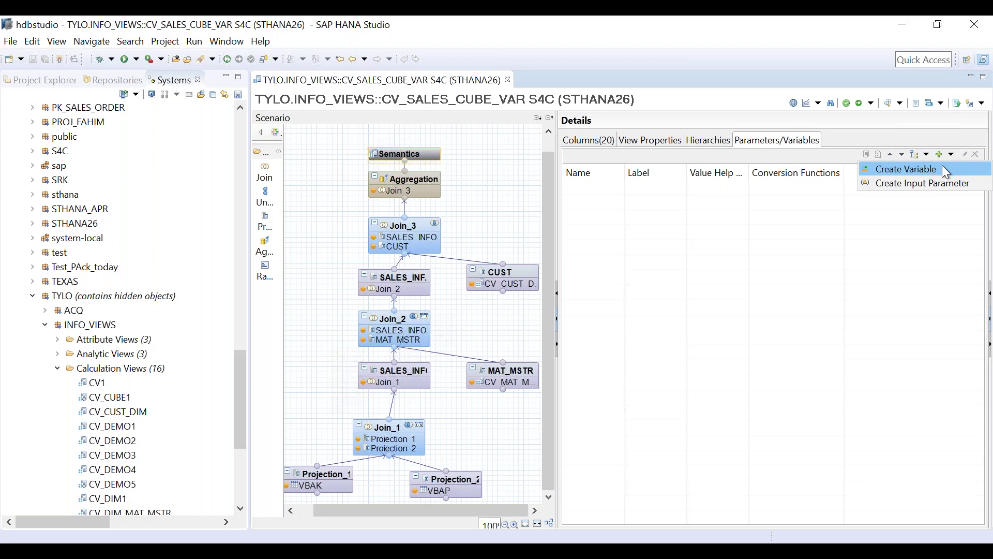
click(943, 165)
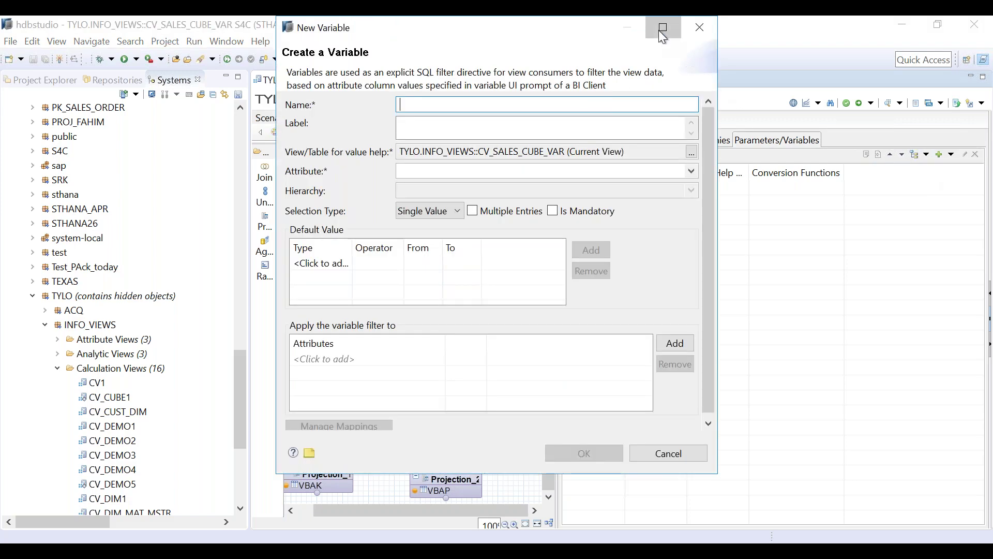
click(662, 29)
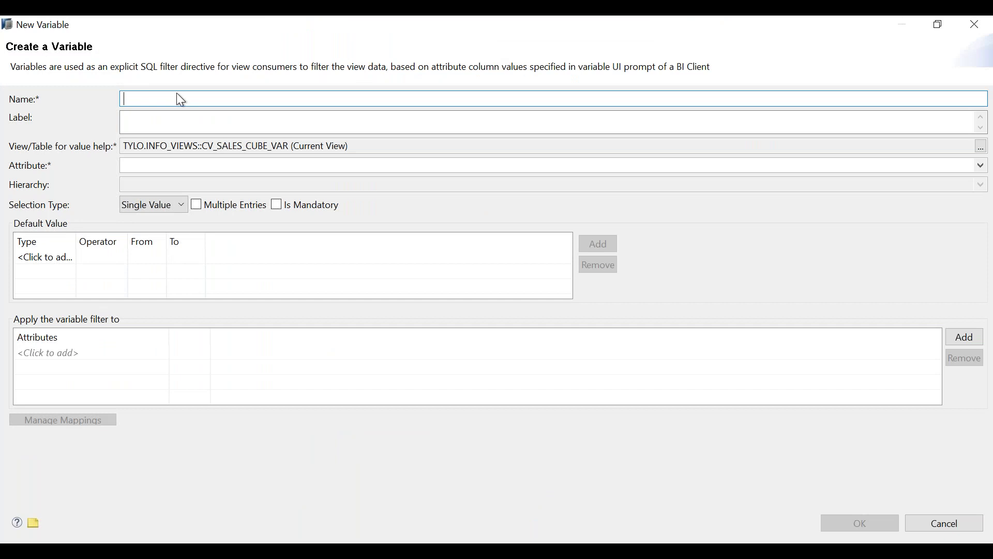
text(SALES_ORG)
key(Tab)
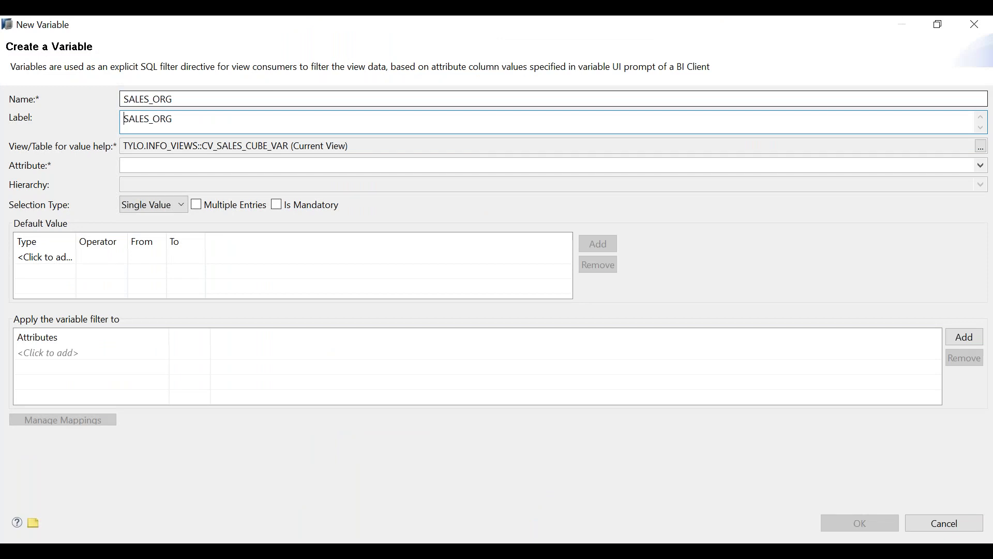
key(ctrl+a)
text(Enter Sales Org:)
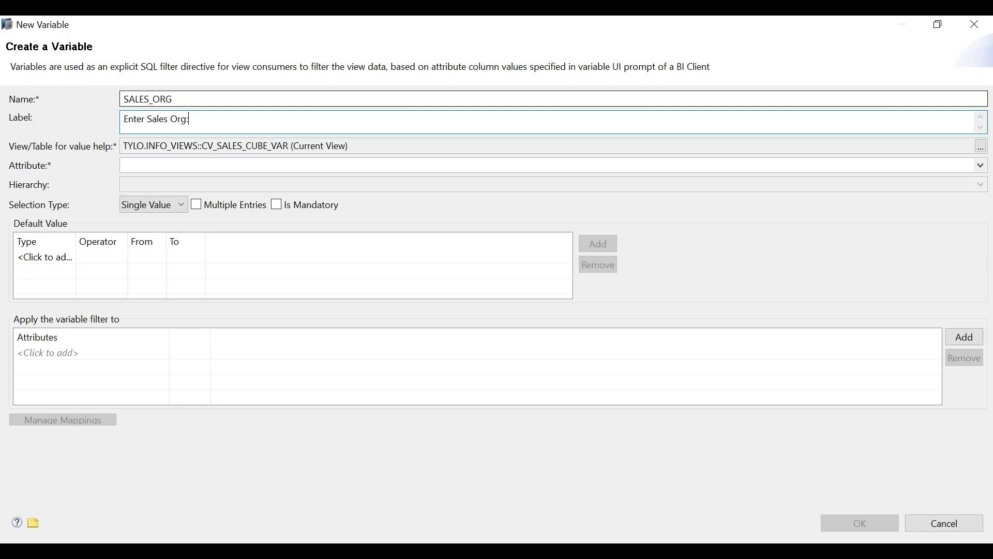
- Set VKORG as the attribute of the SALES_ORG variable
click(299, 163)
key(Down)
key(Down)
key(Down)
key(Down)
key(Down)
key(Down)
key(Down)
key(Down)
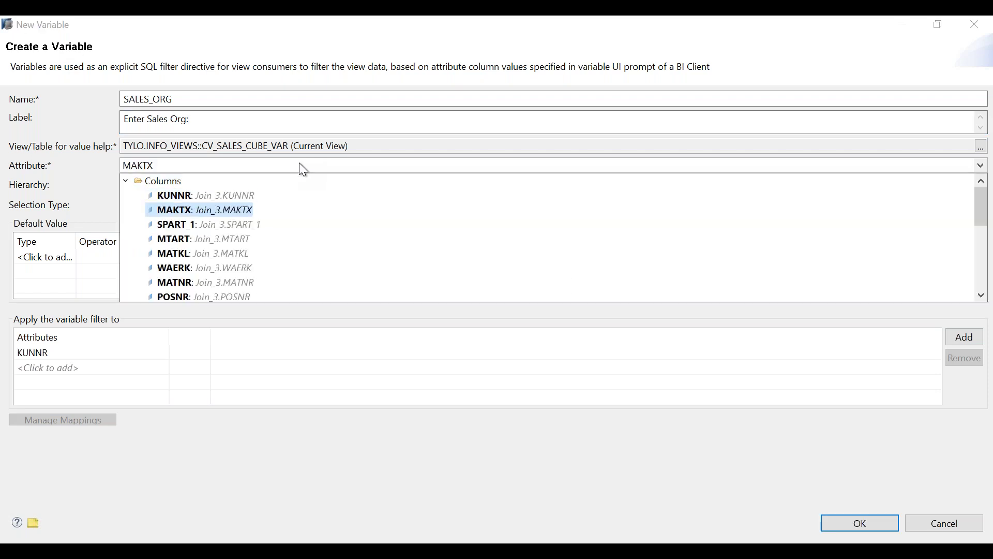
key(Down)
key(Down)
key(Down)
key(Down)
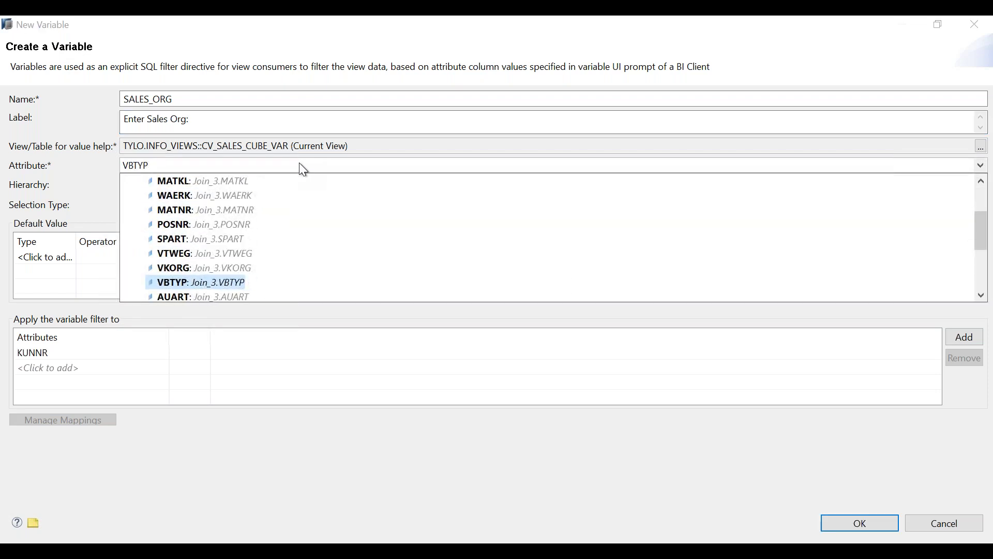
click(230, 266)
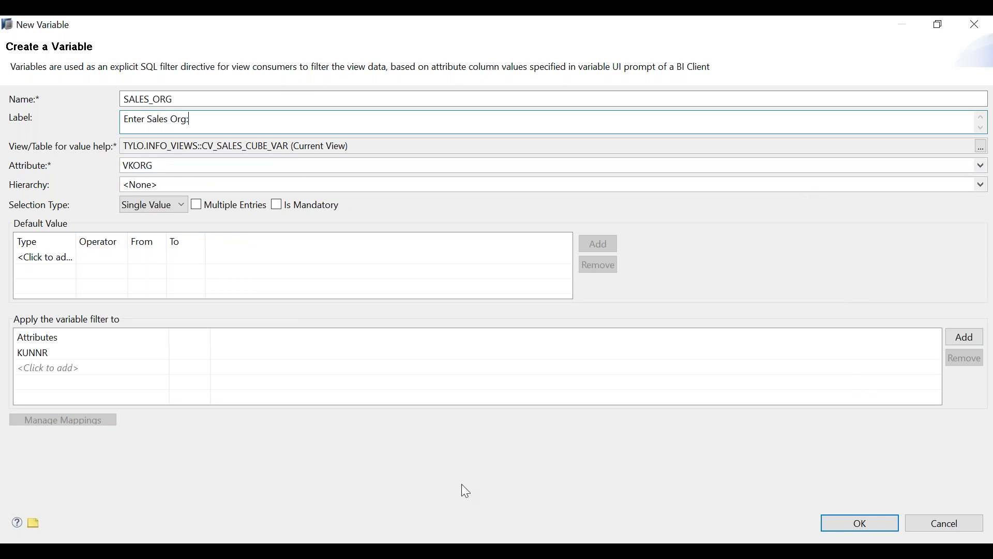
- Apply the variable filter to the VKORG attribute instead of KUNNR
click(71, 353)
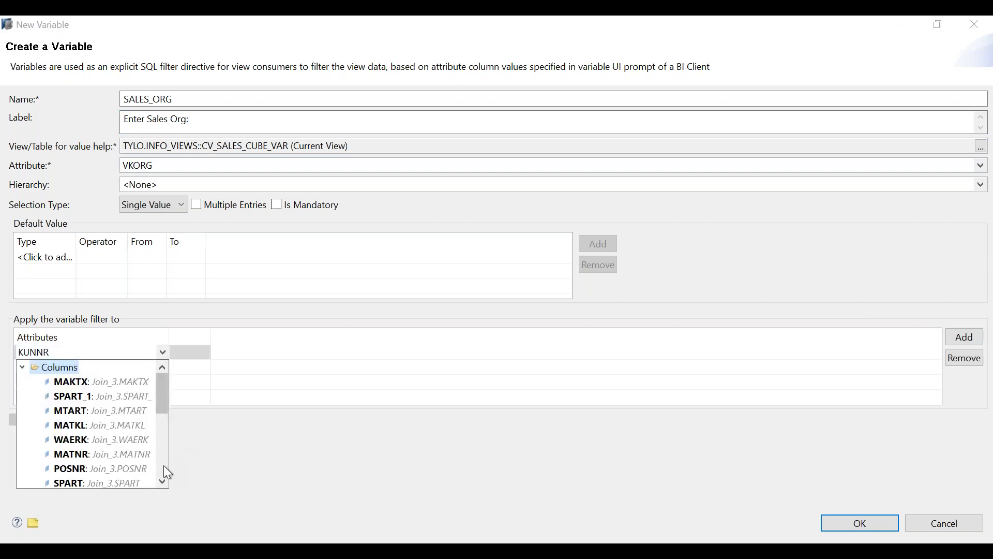
scroll(162, 481, down, 4)
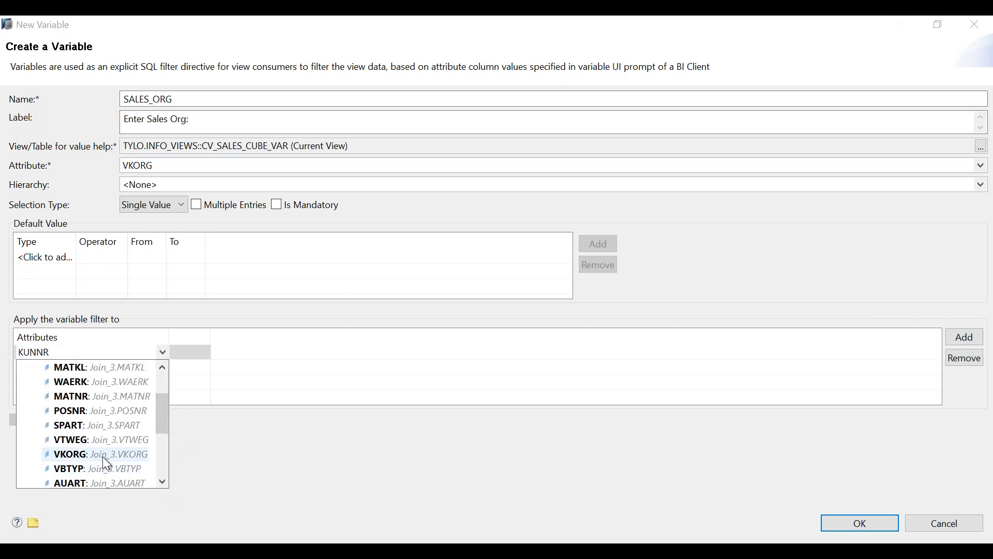
click(102, 455)
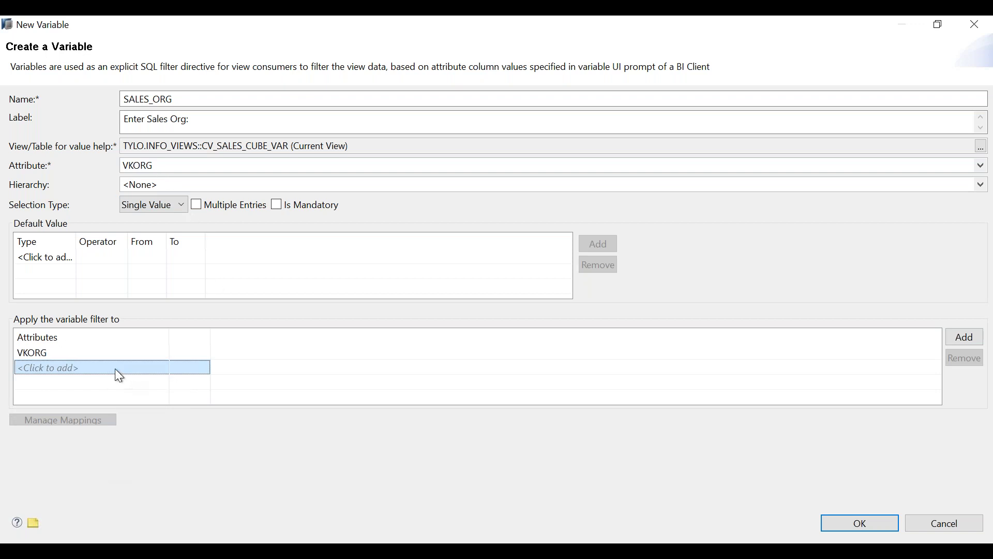
click(69, 349)
click(70, 349)
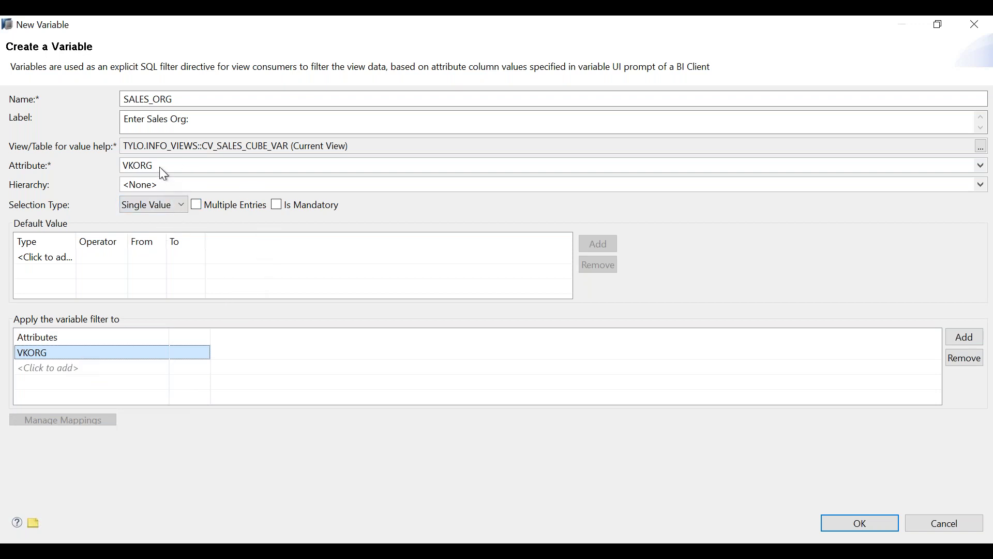
click(57, 353)
click(57, 353)
key(Return)
- Create the SALES_ORG variable as a mandatory Single Value selection and activate the calculation view
click(177, 209)
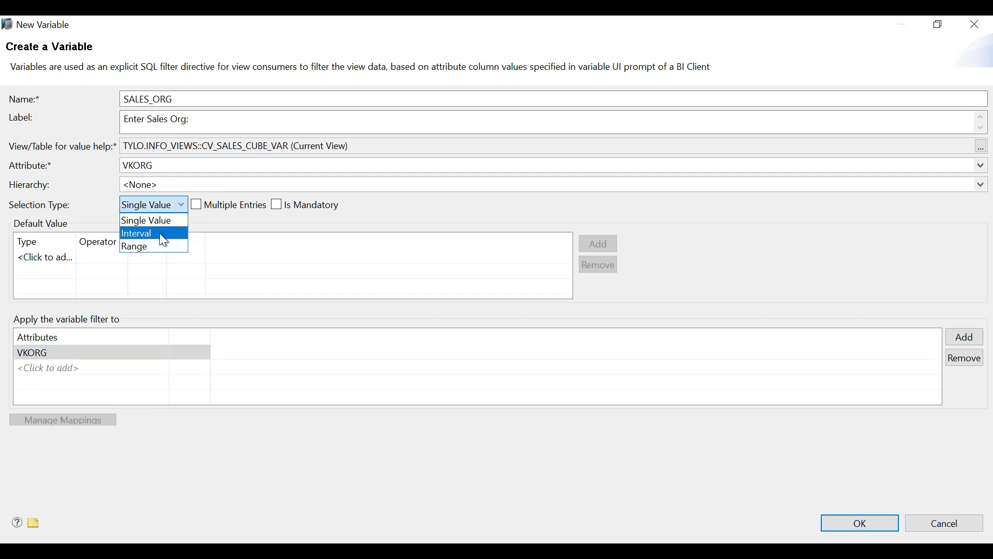
click(245, 188)
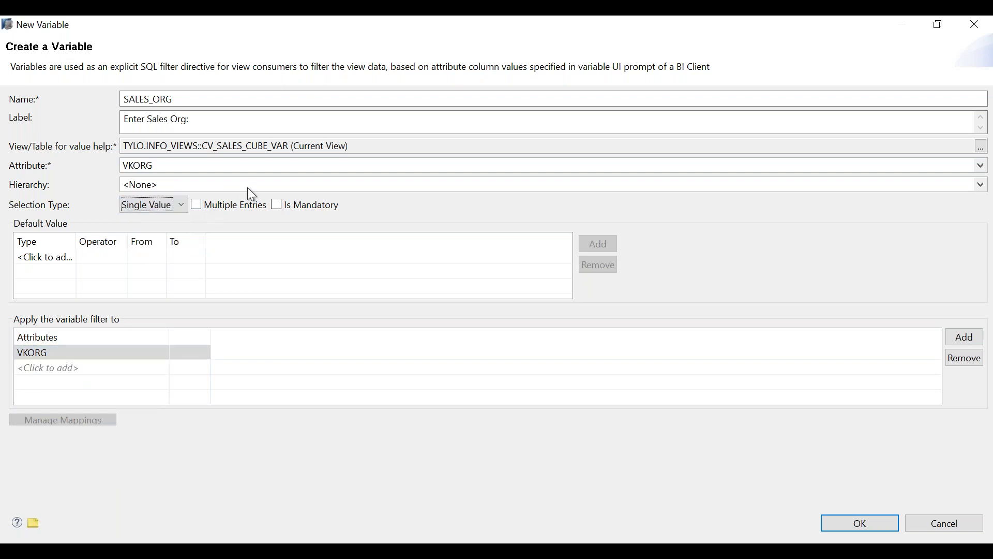
click(283, 207)
click(872, 517)
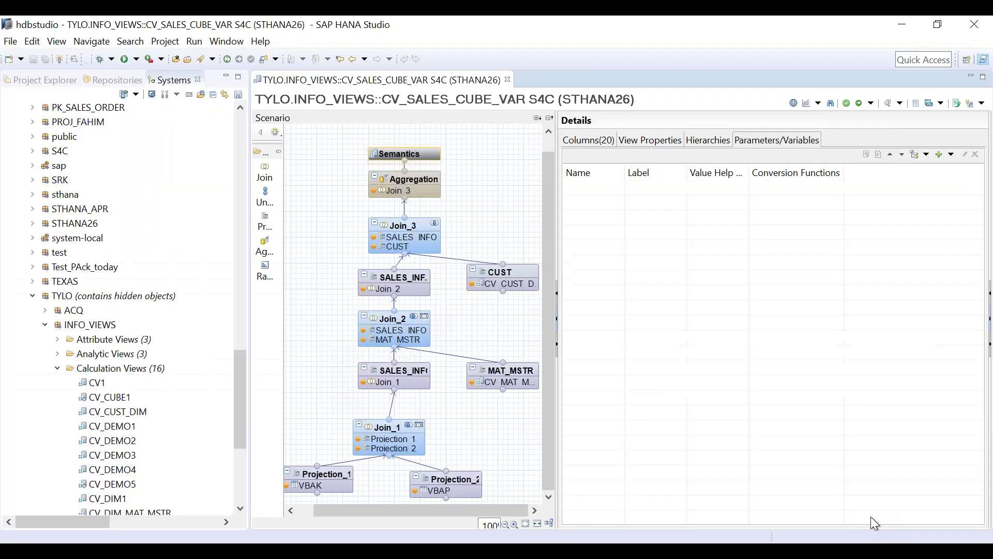
click(871, 105)
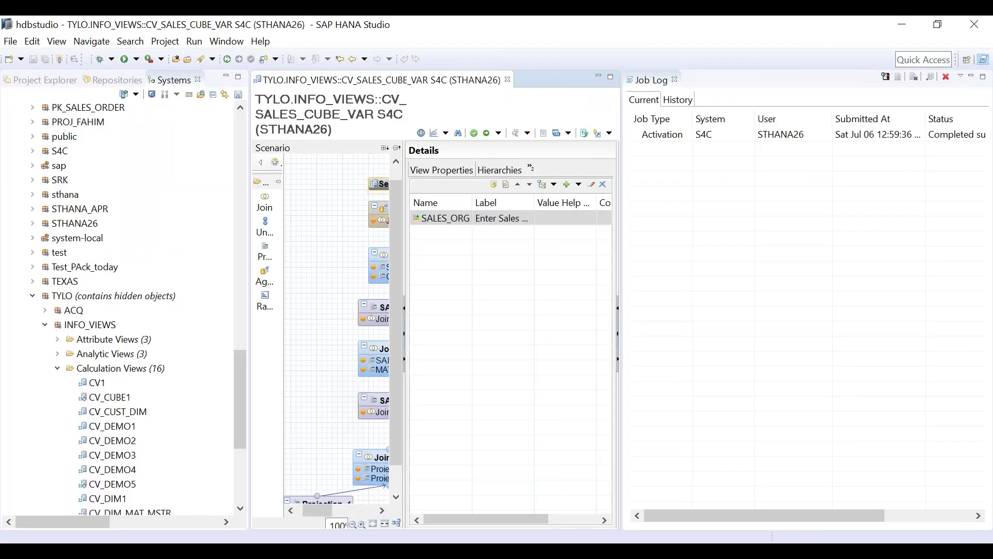
click(676, 79)
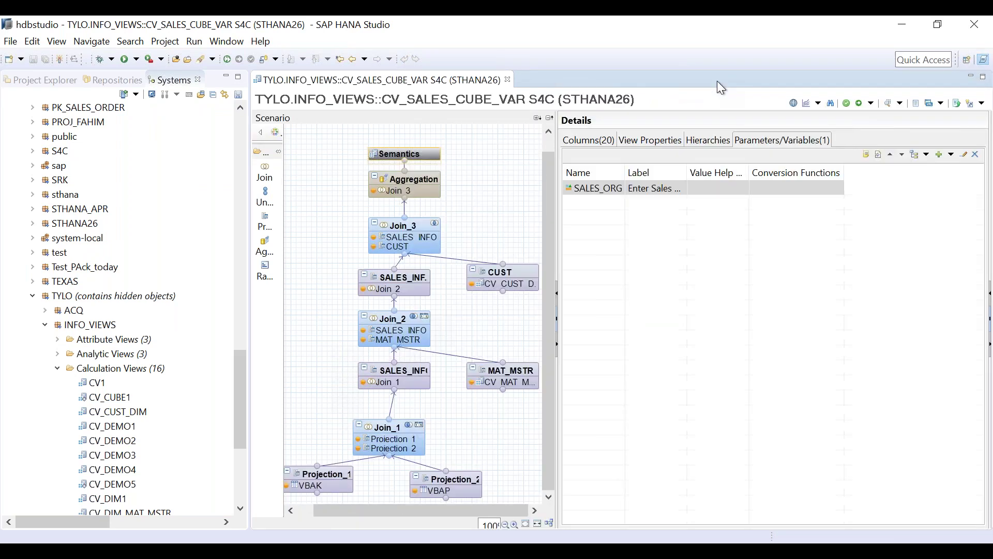
- Preview the view's raw data with SALES_ORG equal to Z900 and examine the VKORG and NETWR columns
click(888, 105)
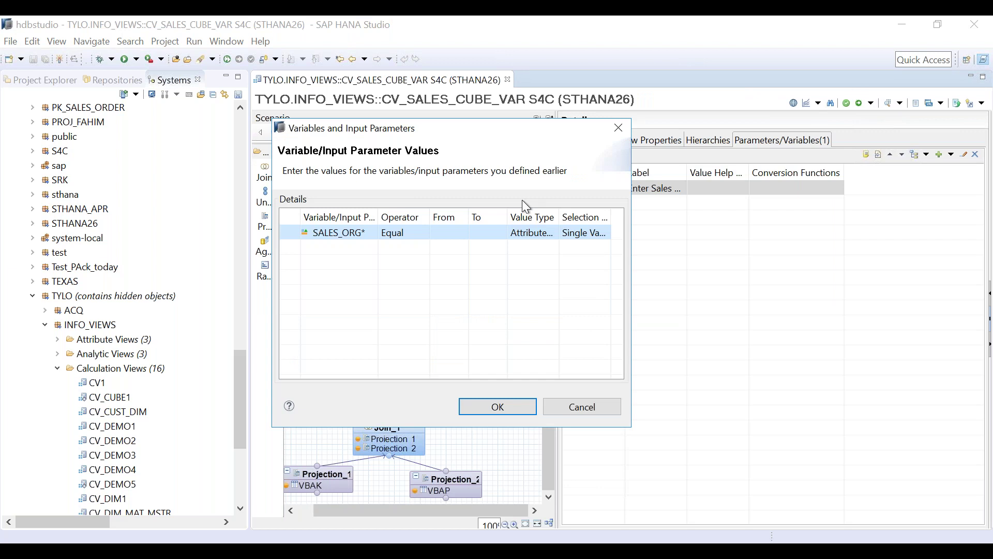
click(434, 231)
text(z900)
key(BackSpace)
key(BackSpace)
key(BackSpace)
key(BackSpace)
text(Z900)
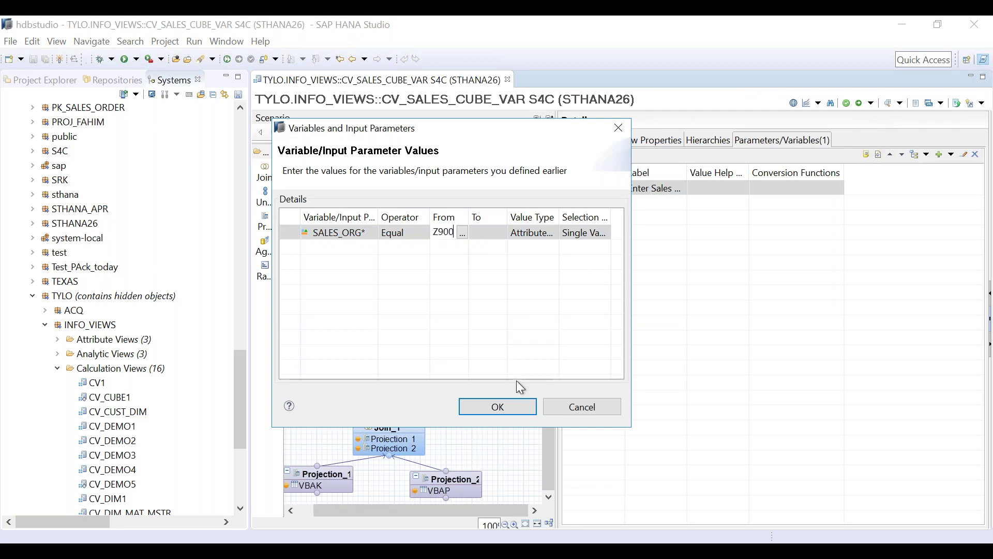
click(498, 406)
click(409, 101)
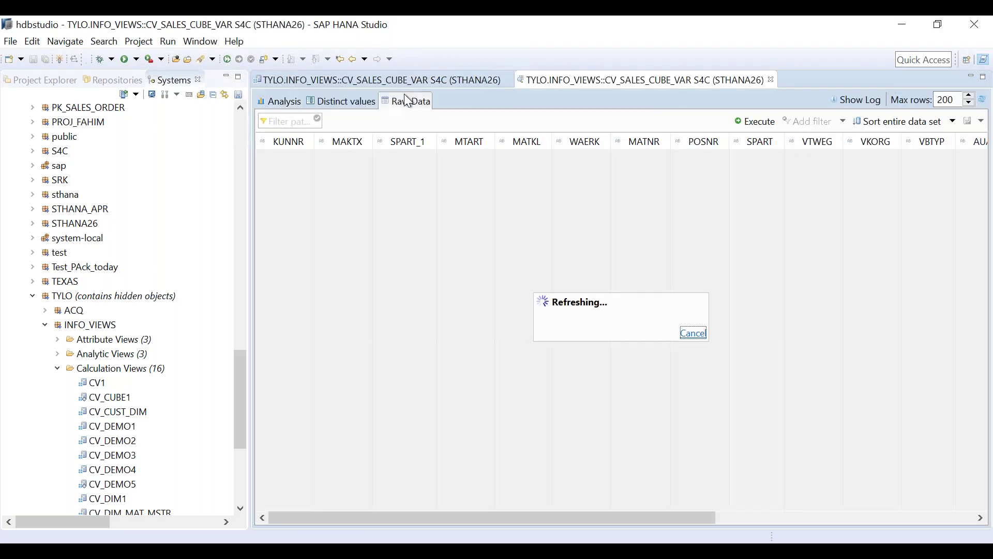
click(735, 518)
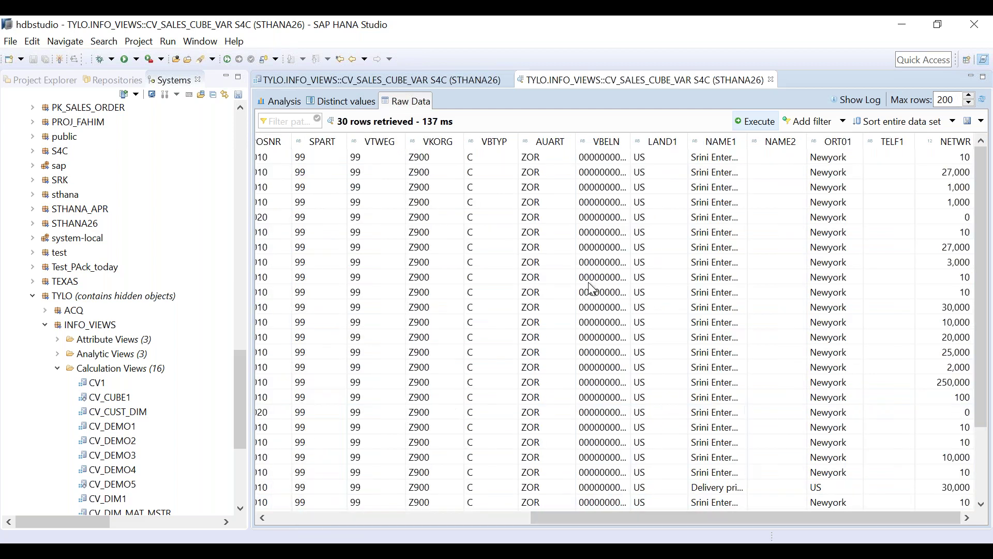
- Close the data preview and review the SALES_ORG variable's definition and its available attribute columns
click(770, 79)
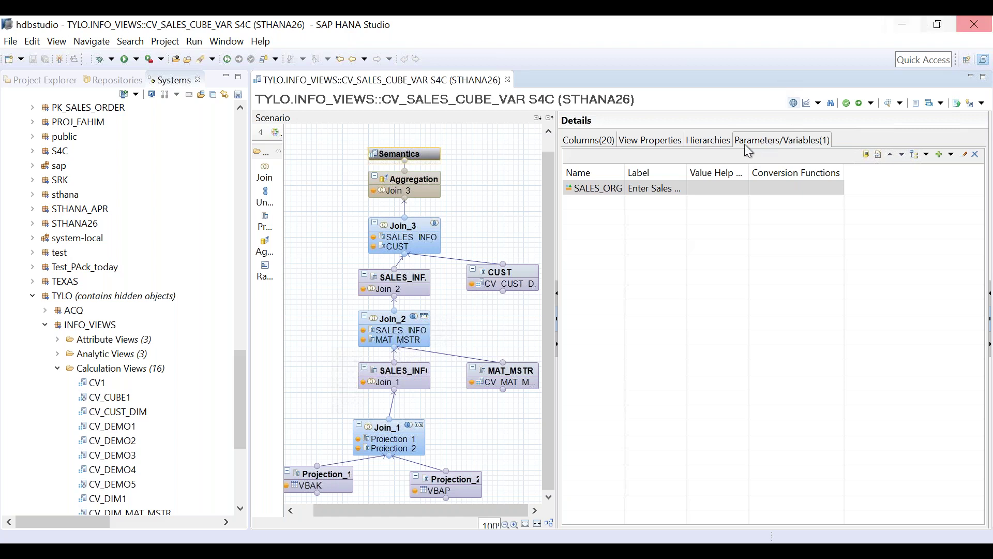
click(604, 191)
double_click(606, 196)
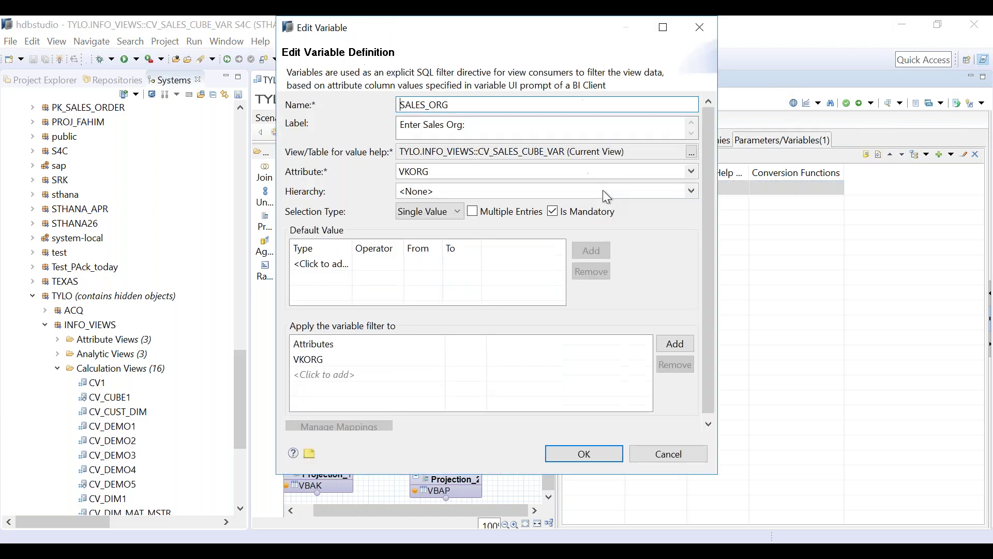
click(433, 176)
click(432, 175)
click(436, 182)
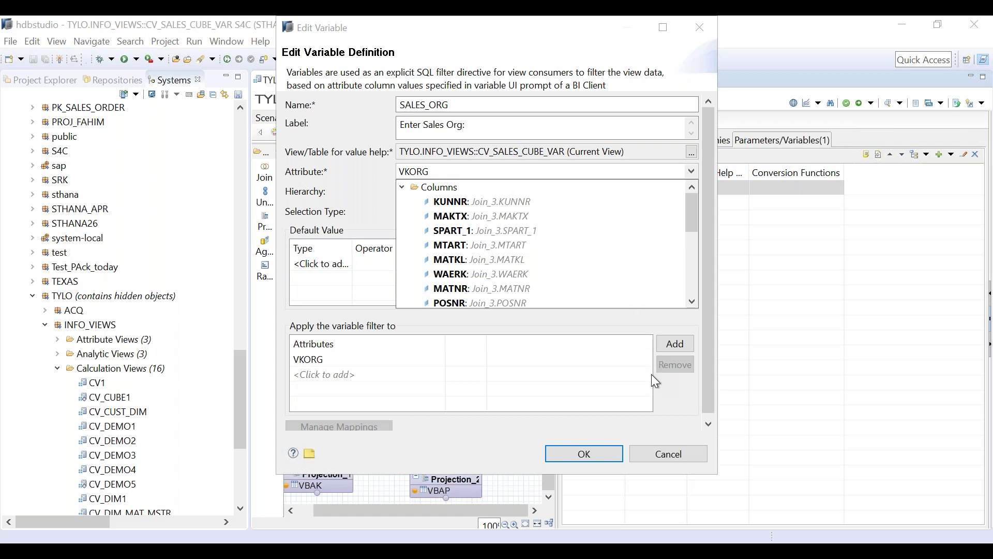
click(653, 455)
click(652, 455)
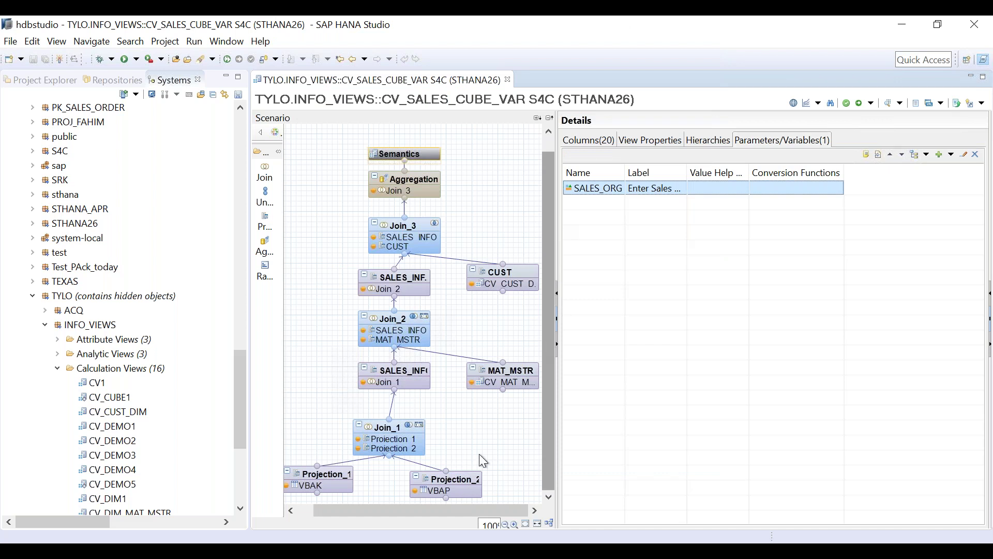
- Preview the raw data of the Projection_1 node, look through its rows and close the preview
right_click(334, 475)
click(367, 304)
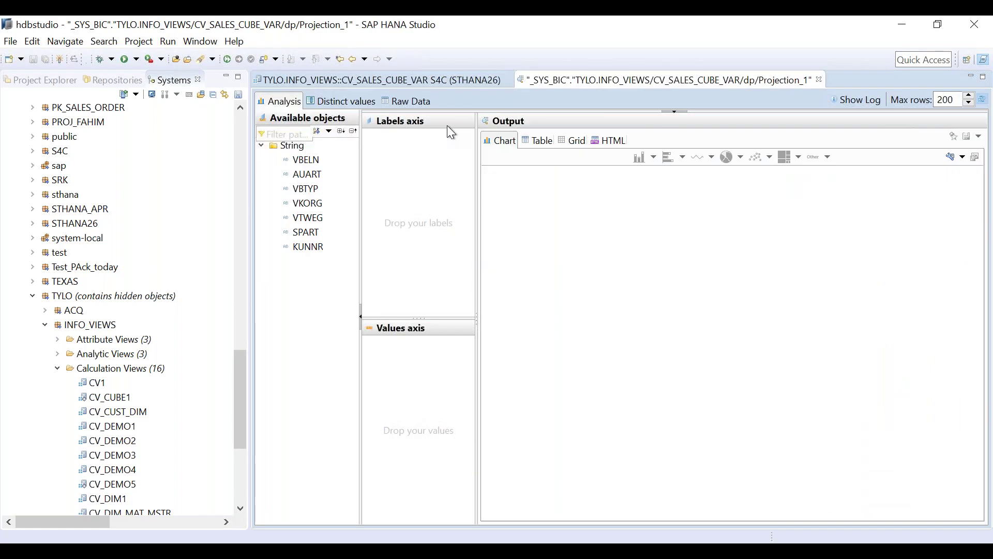
click(408, 101)
drag(983, 206, 986, 176)
click(820, 79)
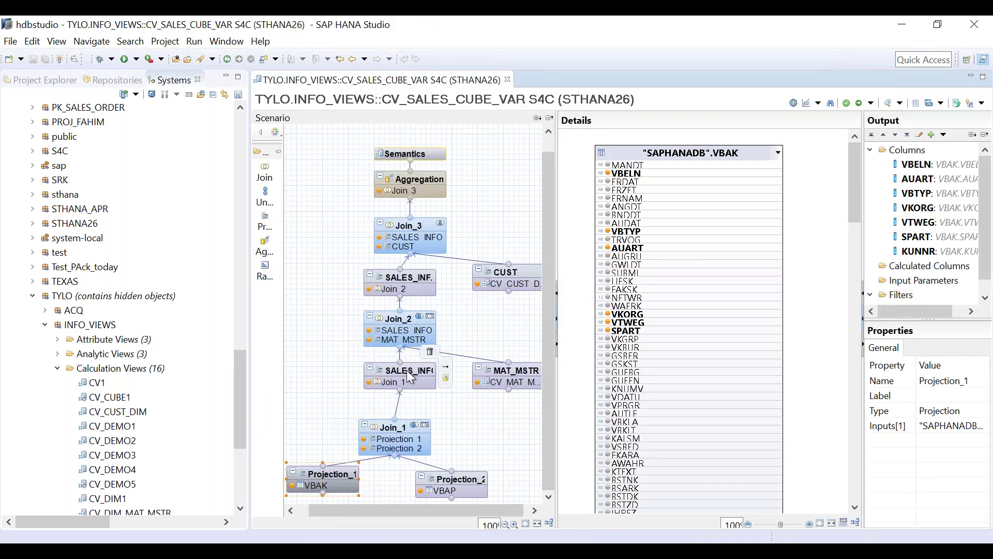
- Preview the raw data of the SALES_INFO node above Join_1, examine its VKORG column and close the preview
click(404, 363)
right_click(404, 364)
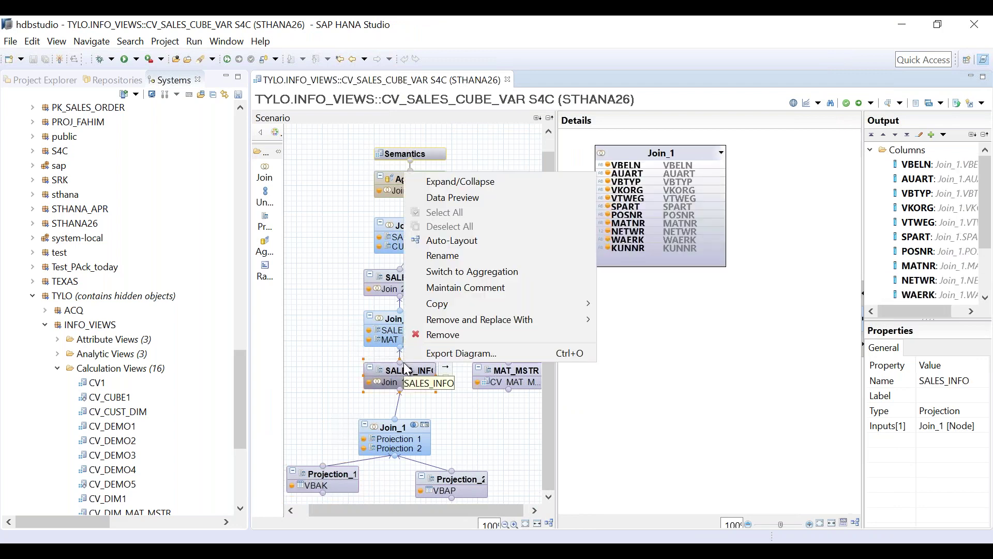
click(478, 198)
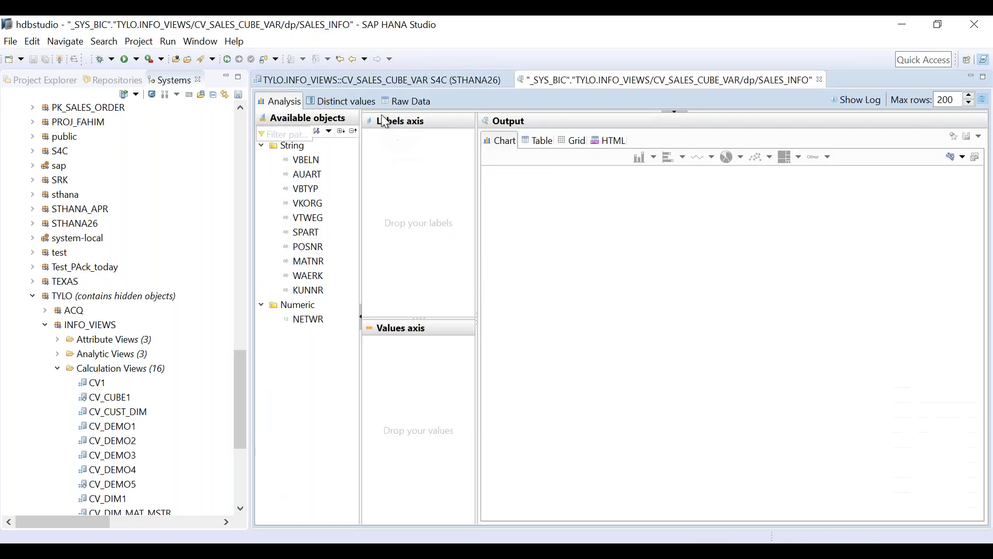
click(395, 108)
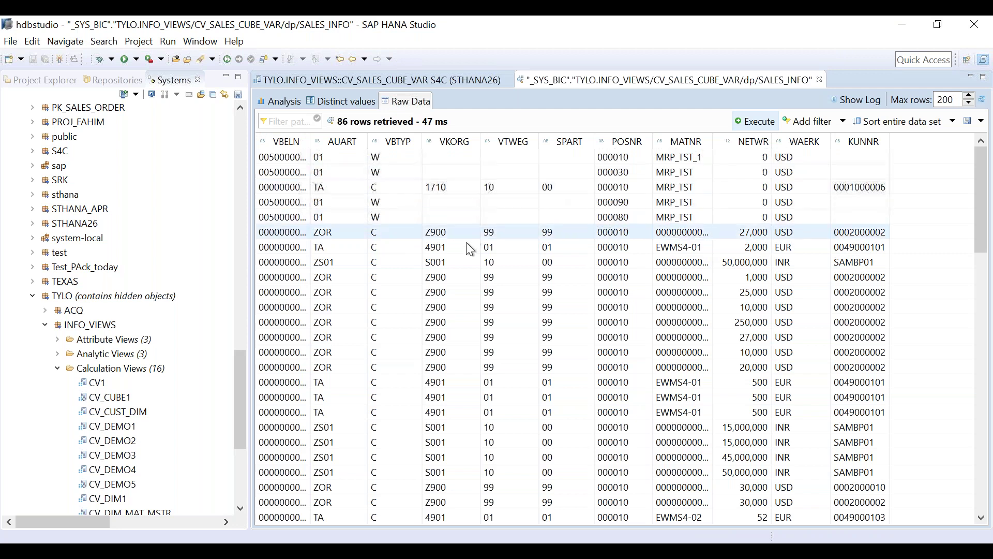
click(456, 274)
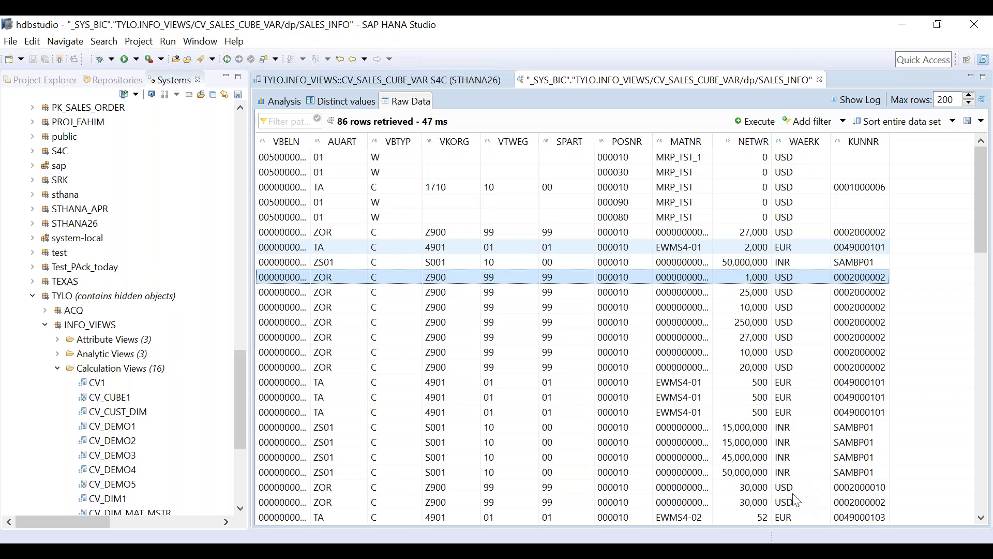
mouse_move(454, 138)
mouse_down()
mouse_move(441, 385)
mouse_move(481, 280)
mouse_move(447, 142)
mouse_move(468, 126)
mouse_up()
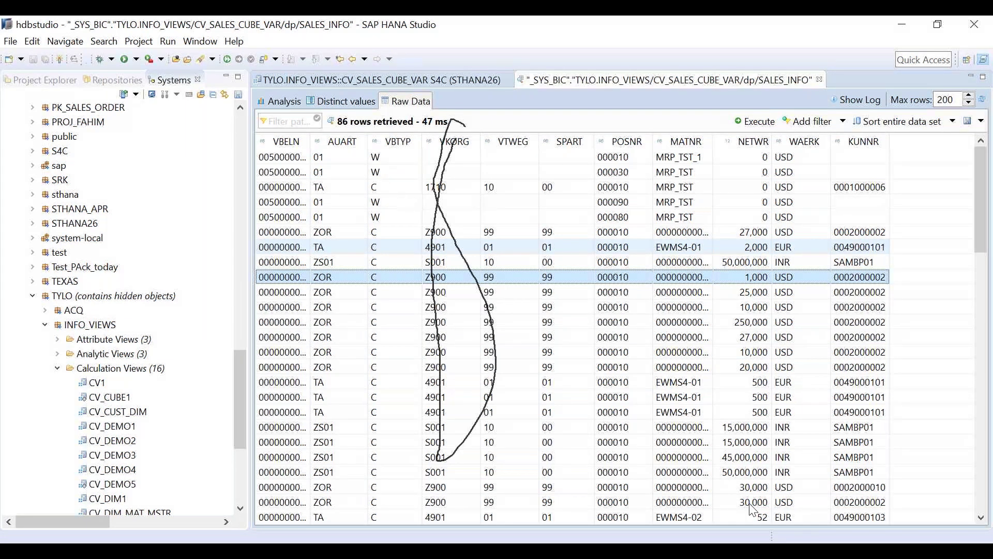
key(Escape)
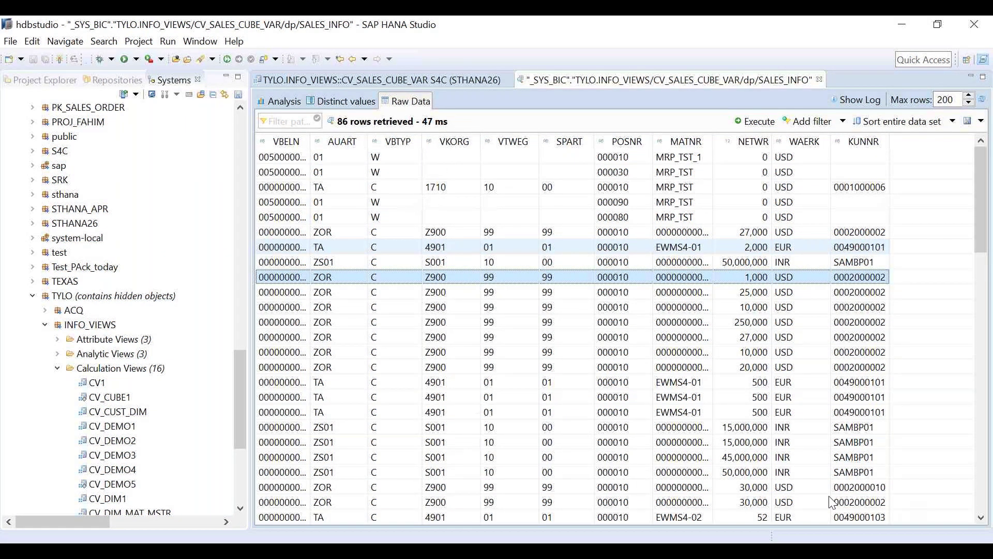
click(820, 80)
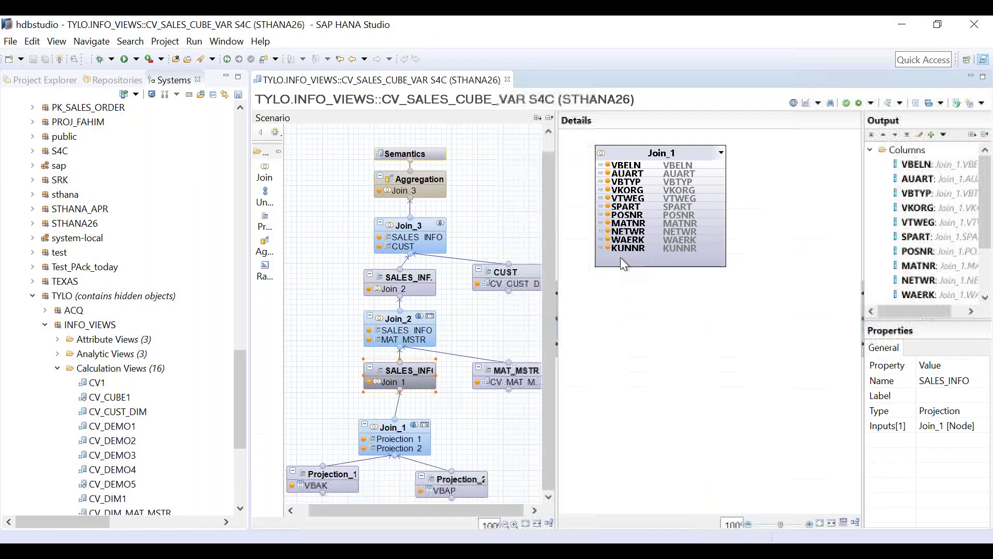
- Preview the raw data of the SALES_INFO1 node above Join_2, examine its VKORG values and close the preview
click(410, 279)
right_click(407, 275)
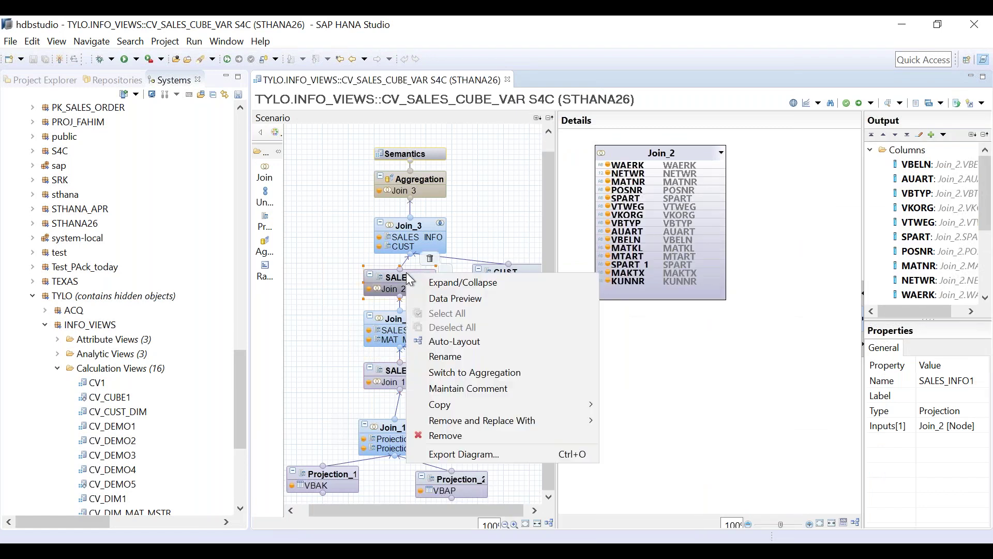
click(456, 298)
click(396, 100)
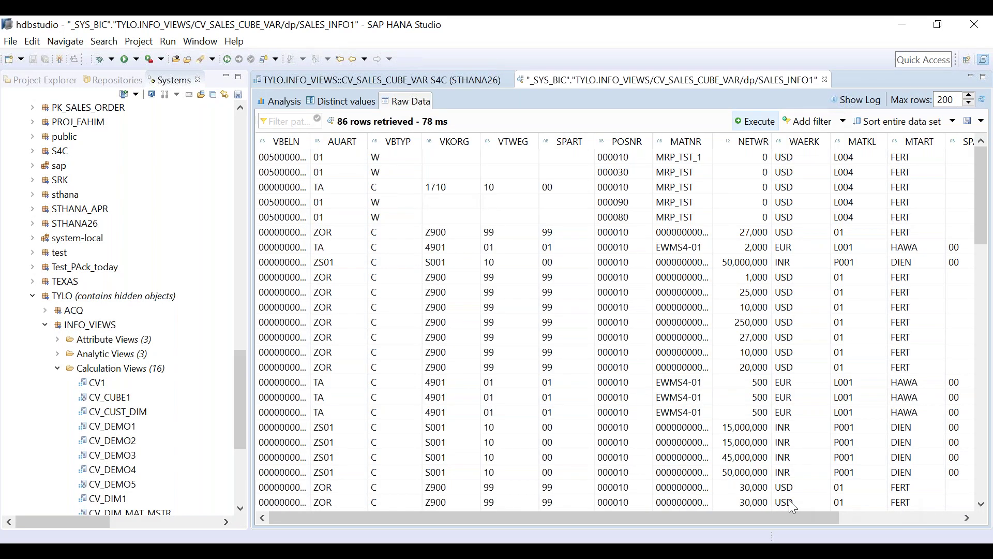
mouse_move(430, 166)
mouse_down()
mouse_move(407, 441)
mouse_move(432, 503)
mouse_move(461, 220)
mouse_move(426, 166)
mouse_up()
click(825, 79)
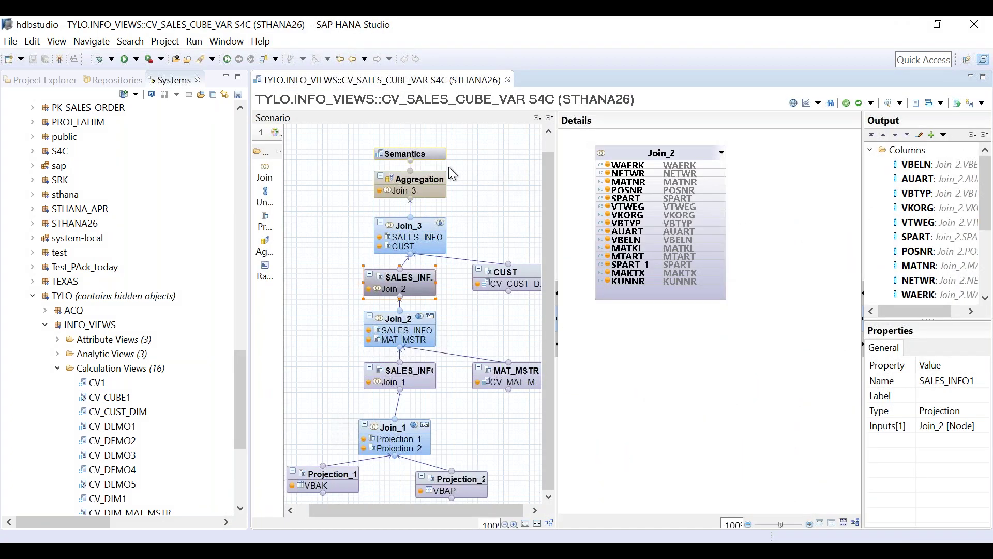
- Select the Aggregation node and examine the columns it receives from Join_3
click(387, 174)
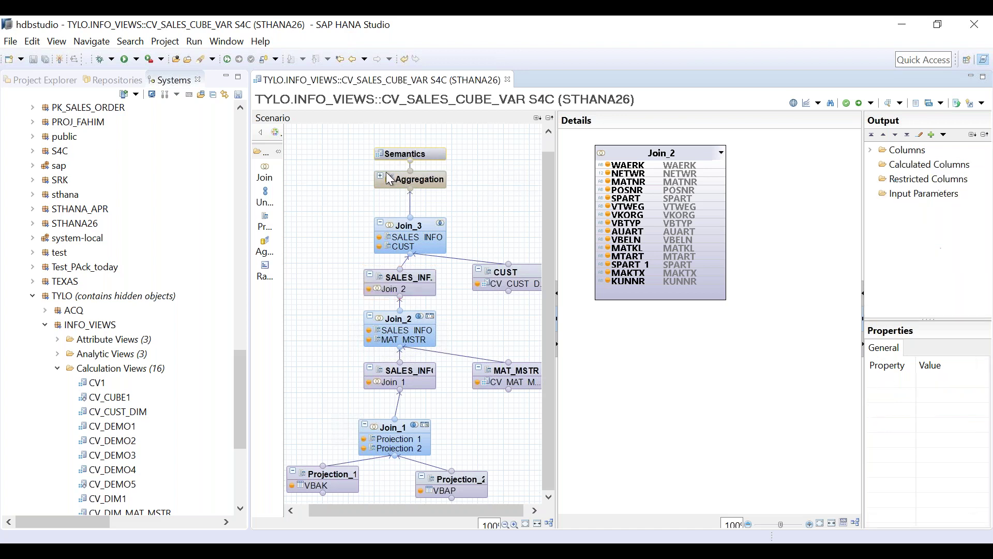
click(428, 183)
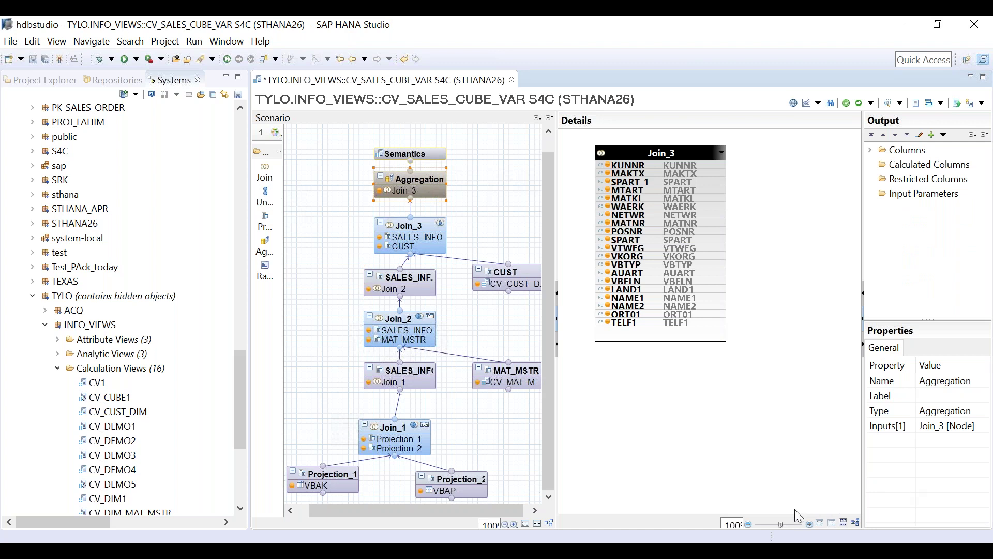
drag(297, 210, 531, 207)
- Preview the raw data of the Join_3 node, examine its VKORG column and close the preview
click(429, 234)
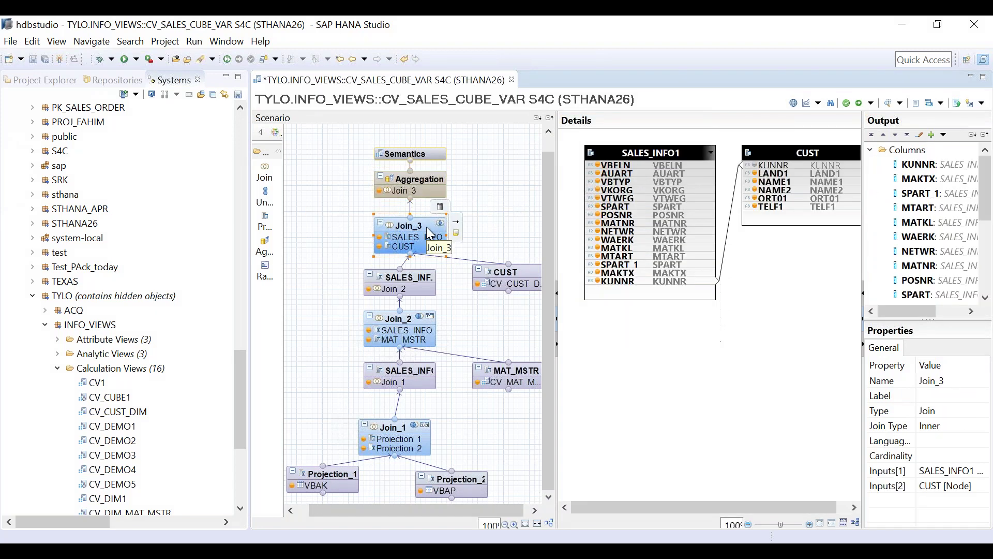
right_click(429, 234)
click(465, 255)
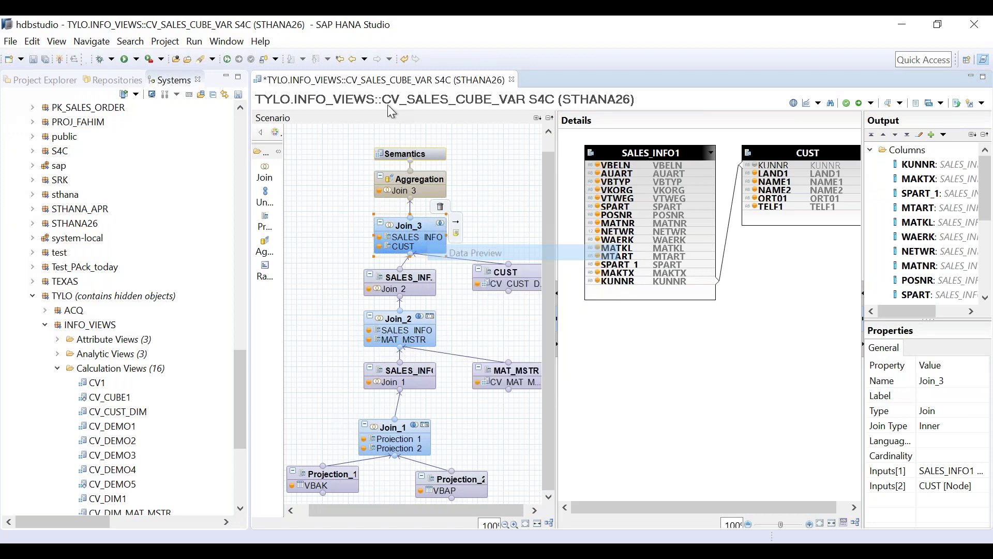
click(412, 102)
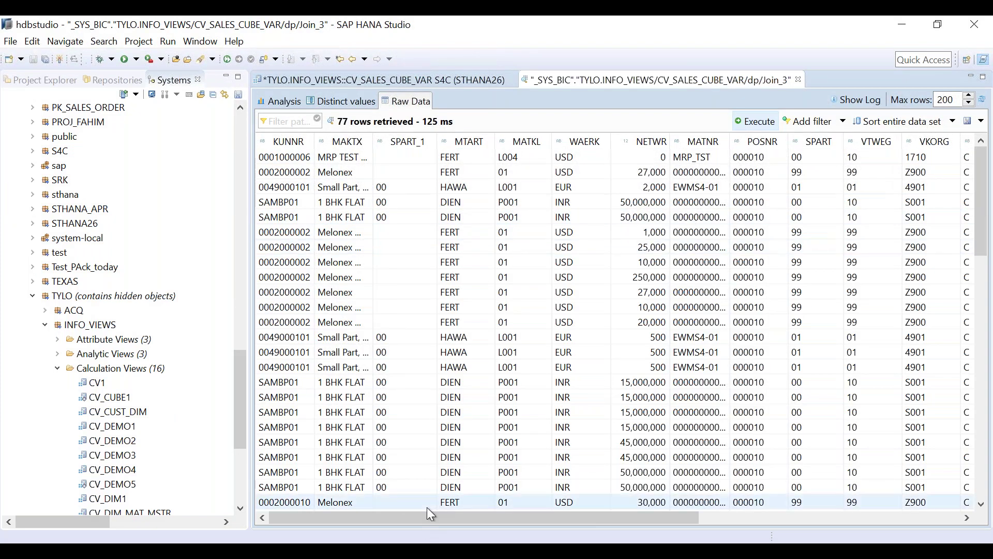
drag(580, 517, 848, 518)
click(487, 247)
click(489, 382)
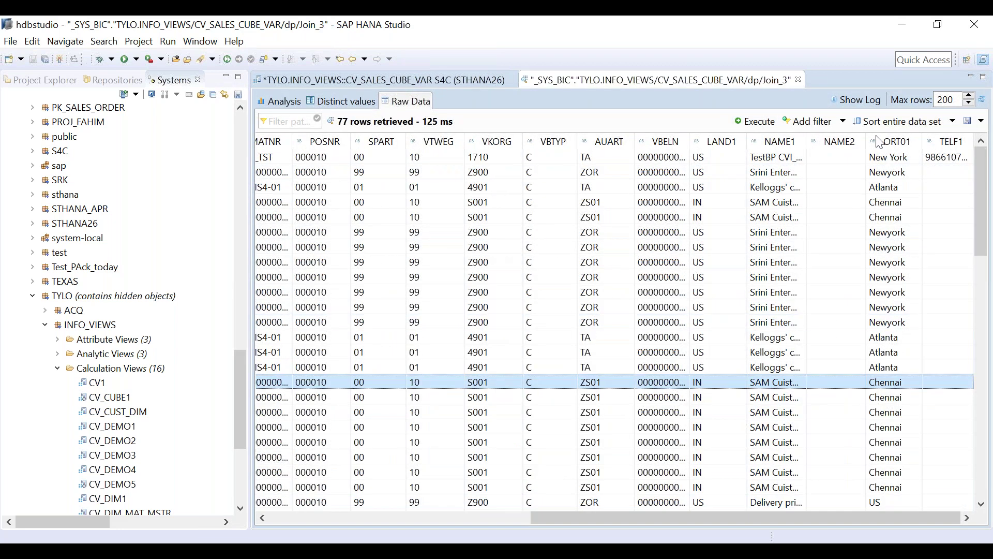
click(800, 80)
- Run a data preview on the Aggregation node with SALES_ORG equal to Z900
click(449, 180)
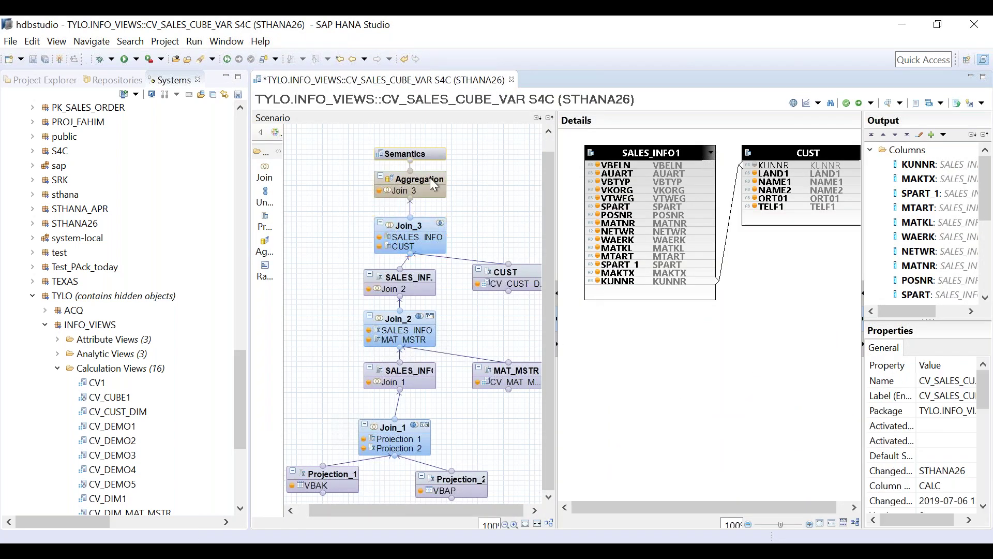
click(429, 178)
right_click(430, 178)
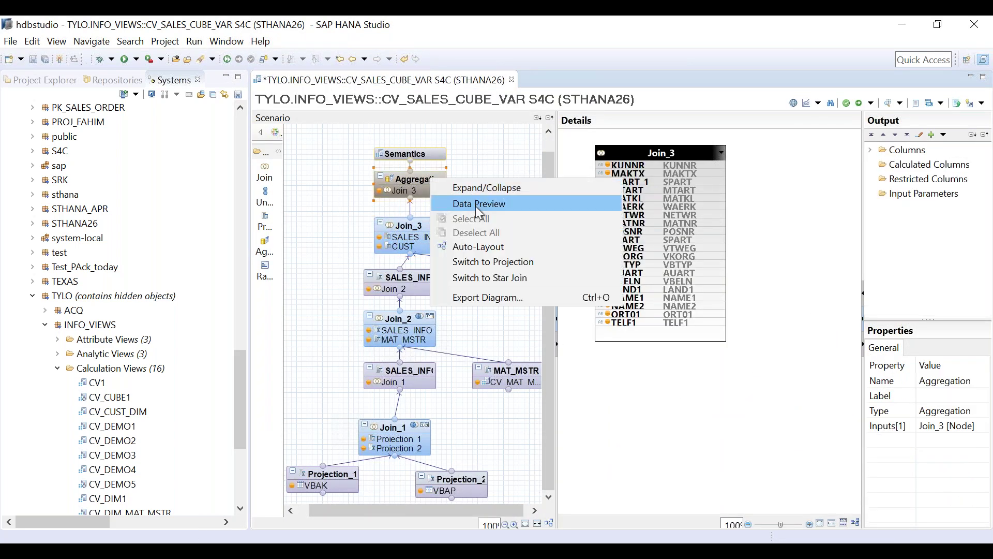
click(476, 205)
click(445, 233)
text(Z900)
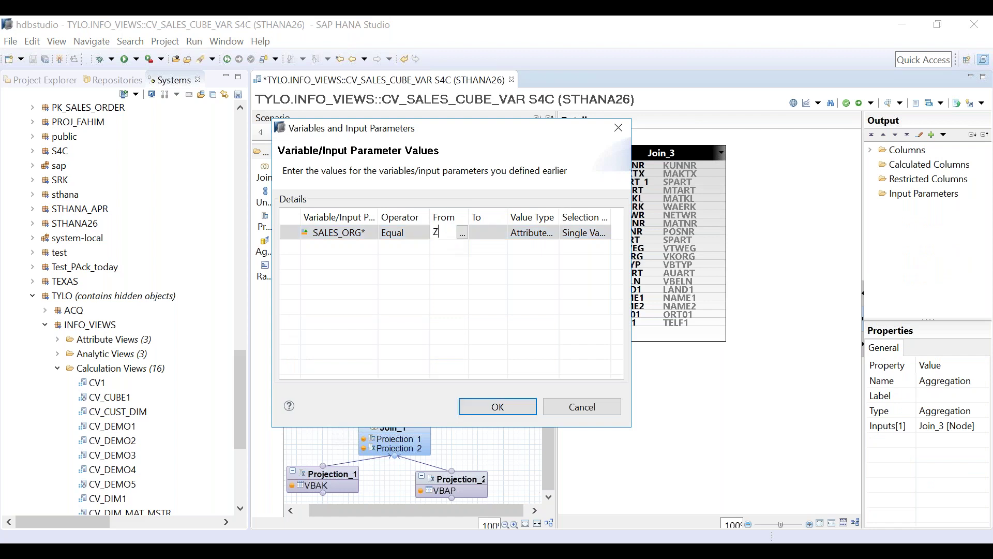
click(501, 266)
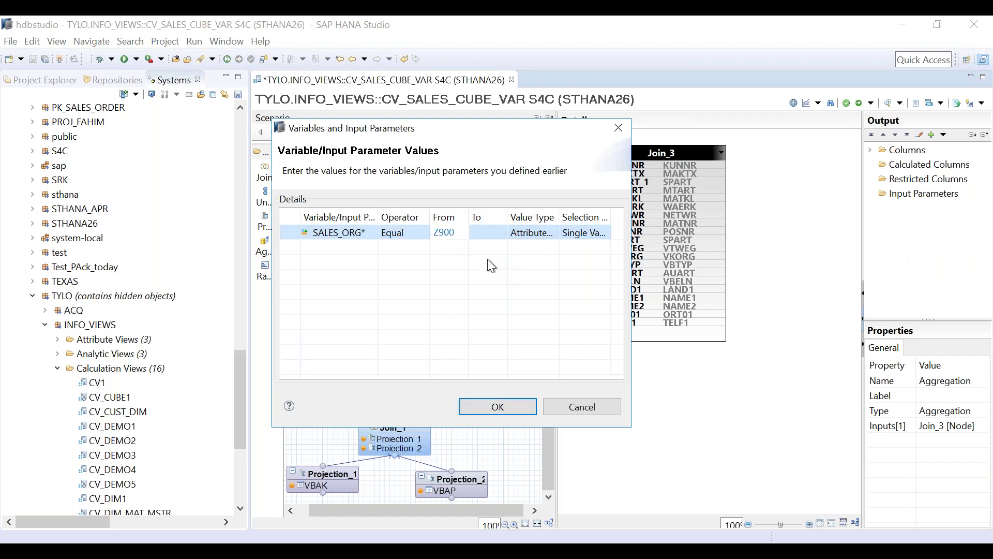
click(511, 404)
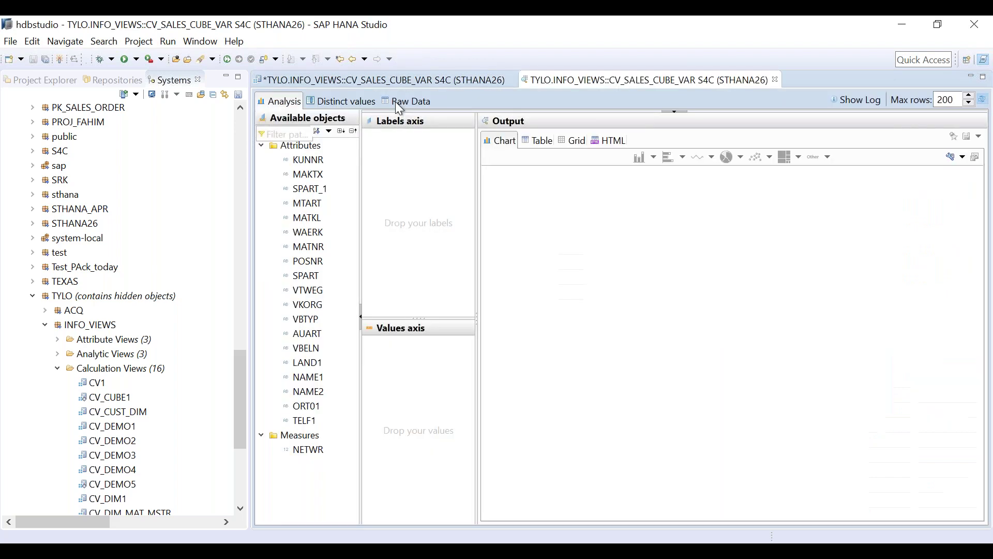
- Show the Aggregation preview's raw data and examine the VKORG column for the variable's filtering
click(396, 102)
click(718, 518)
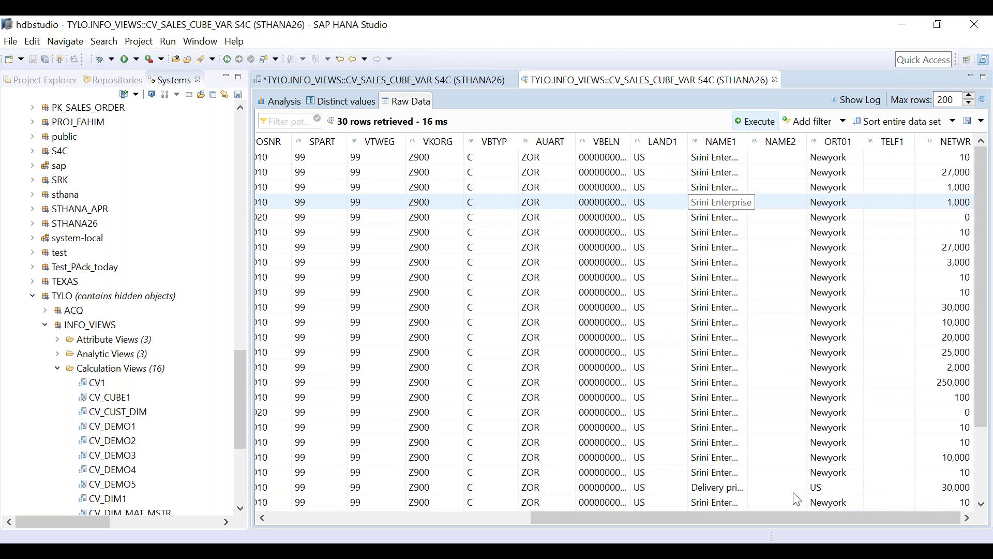
drag(406, 127, 405, 277)
mouse_move(409, 316)
mouse_down()
mouse_move(406, 408)
mouse_move(387, 496)
mouse_move(435, 165)
mouse_move(419, 102)
mouse_move(407, 133)
mouse_up()
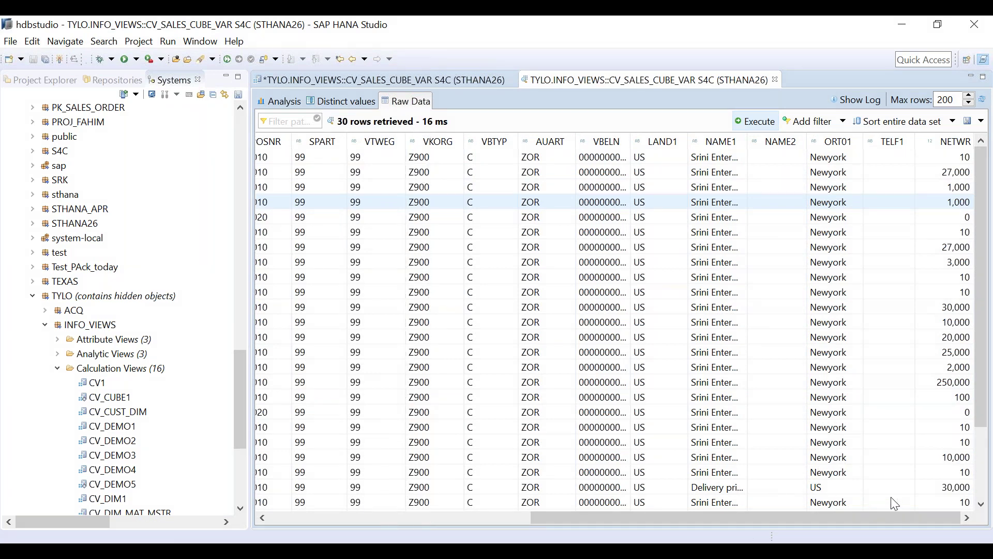
- Compare the input parameters of CV_SALES_CUBE with the SALES_ORG variable of CV_SALES_CUBE_VAR
click(439, 78)
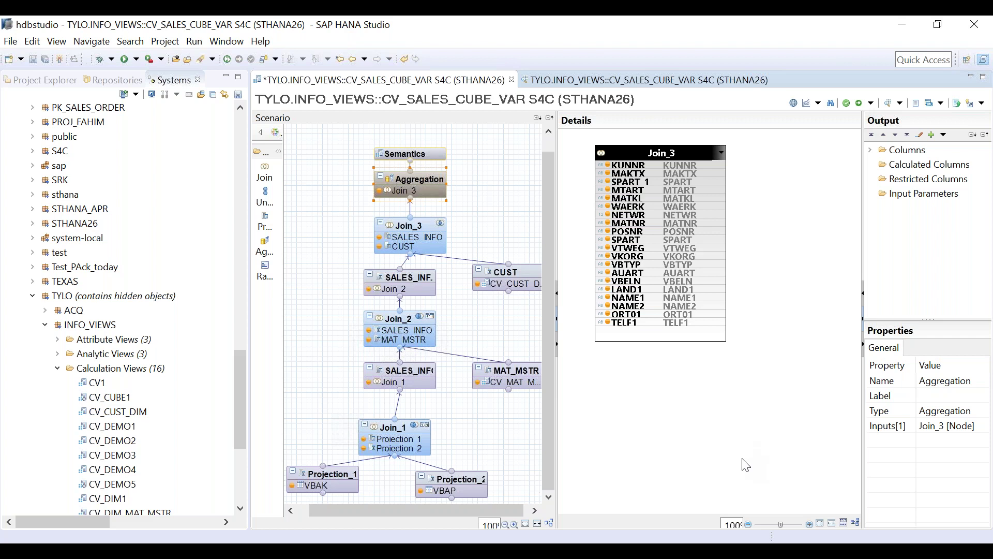
key(ctrl+Page_Down)
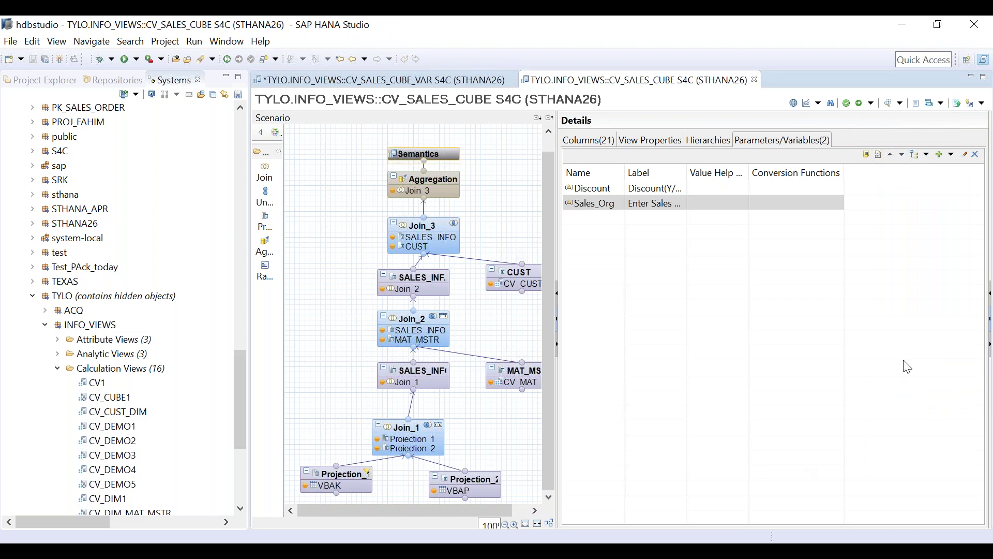
click(436, 88)
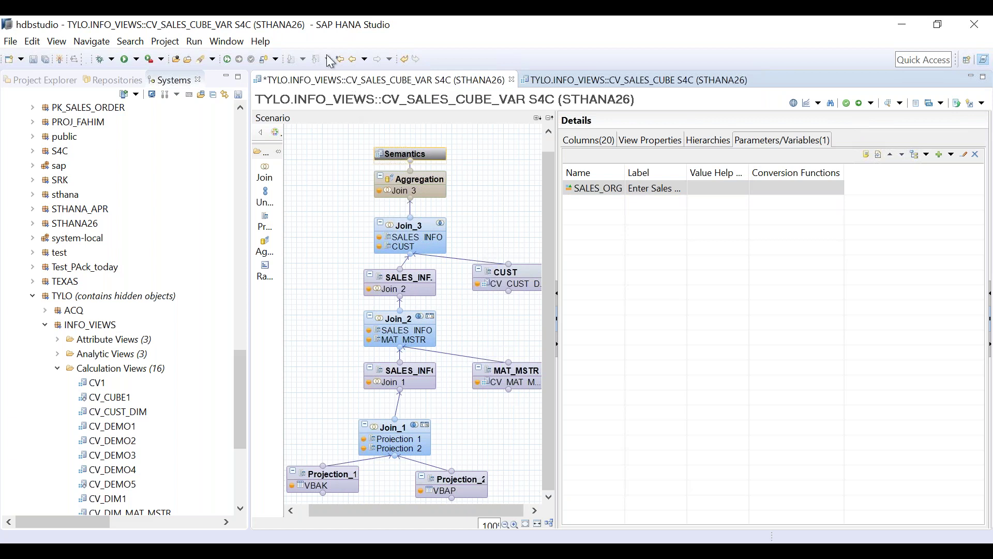
- Examine the value help list for the SALES_ORG variable in CV_SALES_CUBE_VAR's data preview prompt and cancel the preview
click(888, 102)
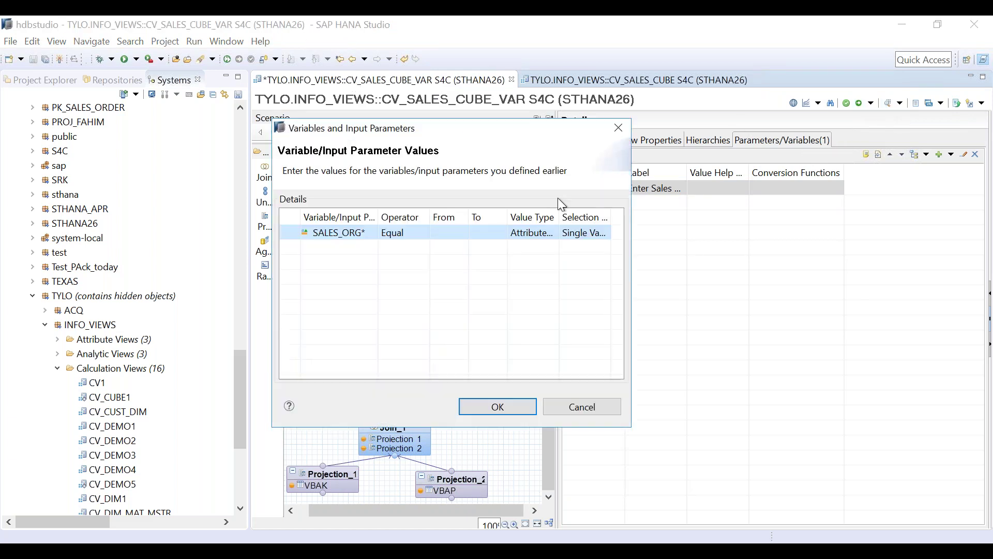
click(438, 235)
click(462, 232)
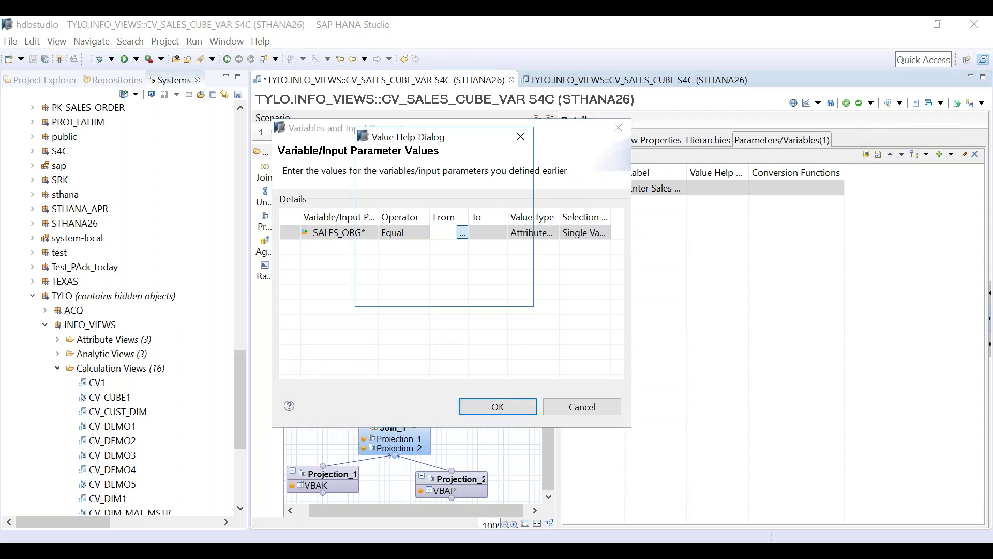
click(496, 242)
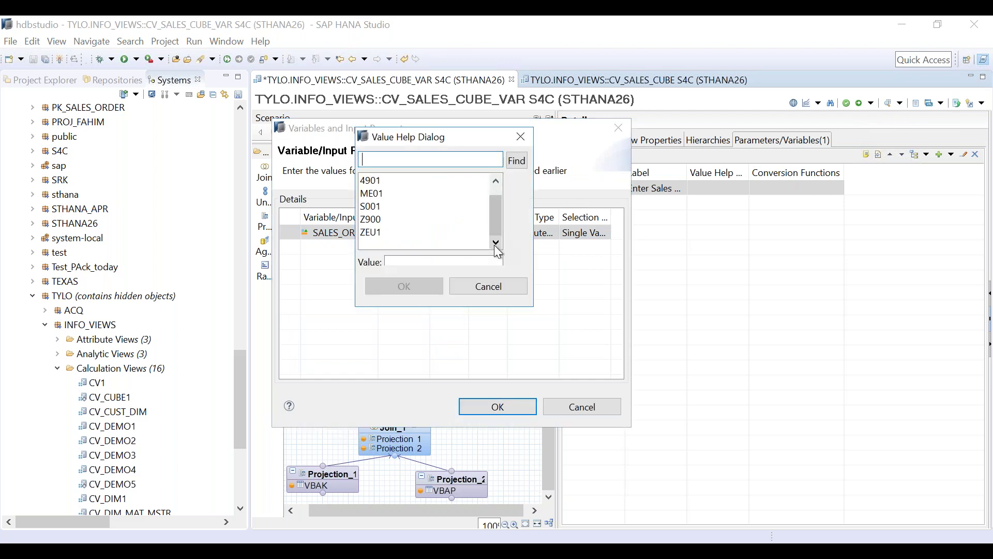
click(488, 286)
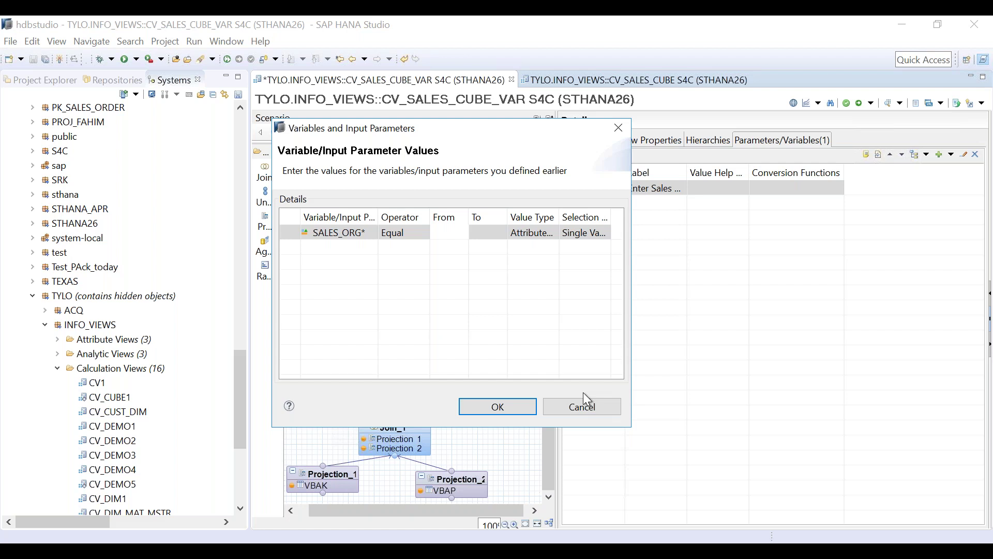
click(455, 233)
click(465, 233)
drag(502, 217, 501, 236)
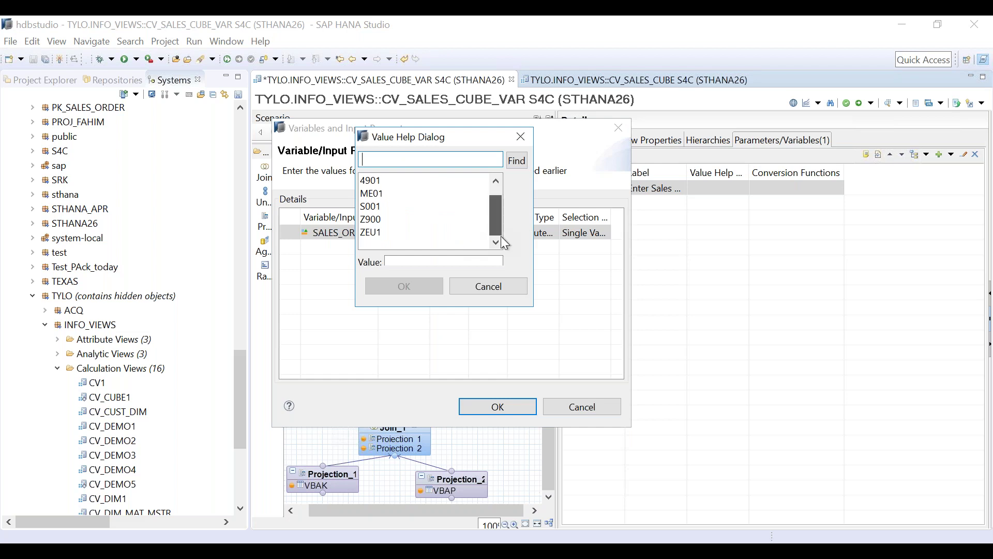
click(489, 286)
click(587, 407)
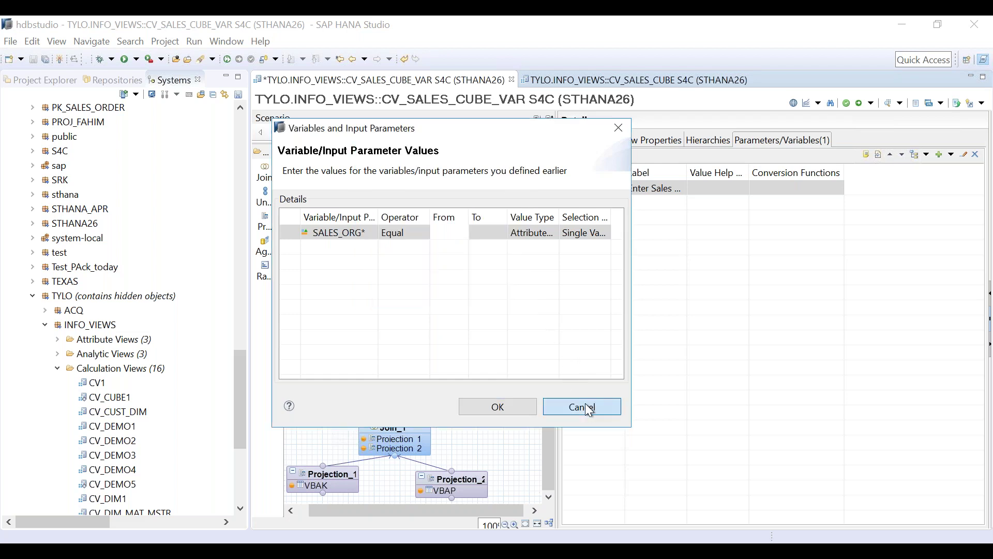
- Open the Sales_Org input parameter of CV_SALES_CUBE for editing and set its parameter type to Column
click(600, 82)
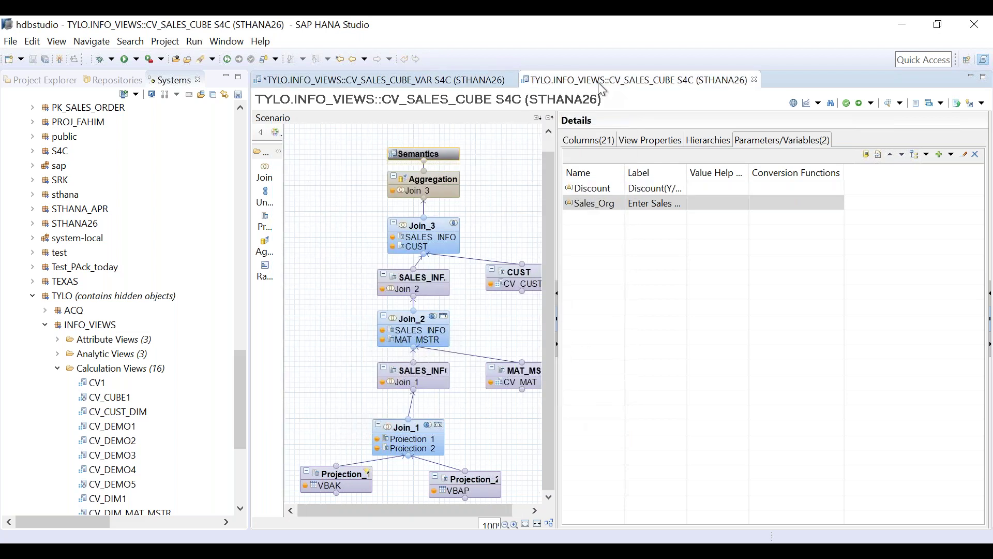
click(616, 202)
double_click(614, 203)
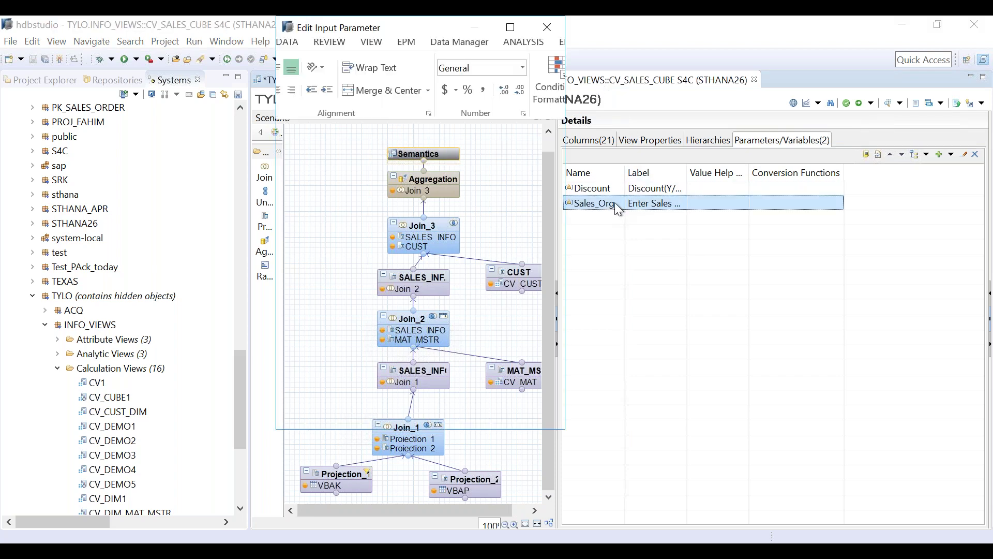
click(508, 29)
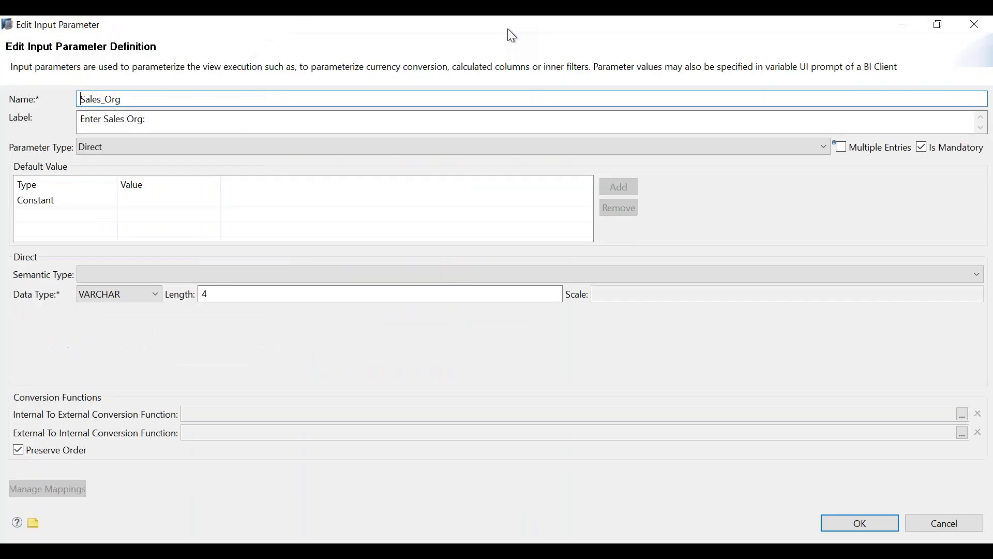
click(189, 159)
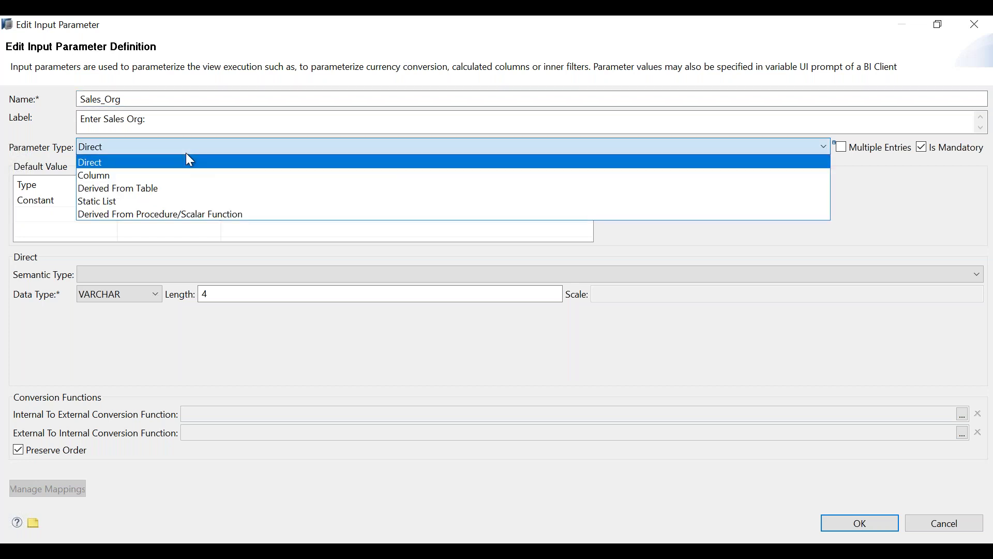
key(Down)
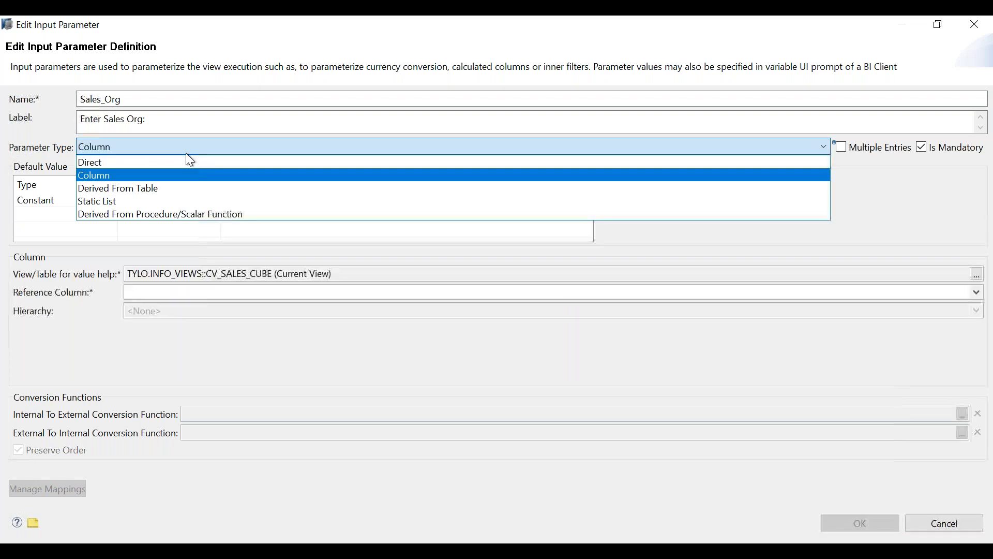
key(Return)
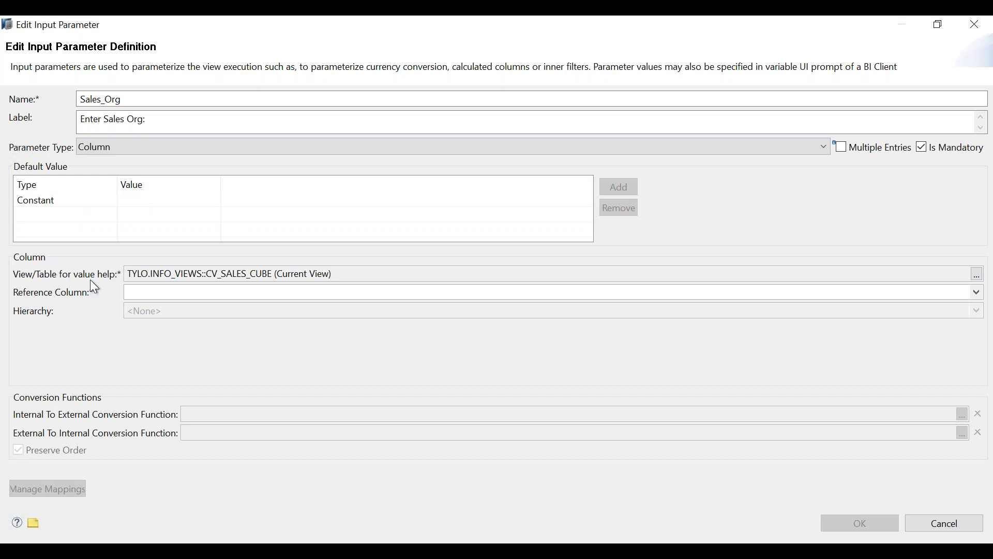
- Keep the current view as the value help source, set the reference column to VKORG and save the input parameter
drag(331, 272, 122, 276)
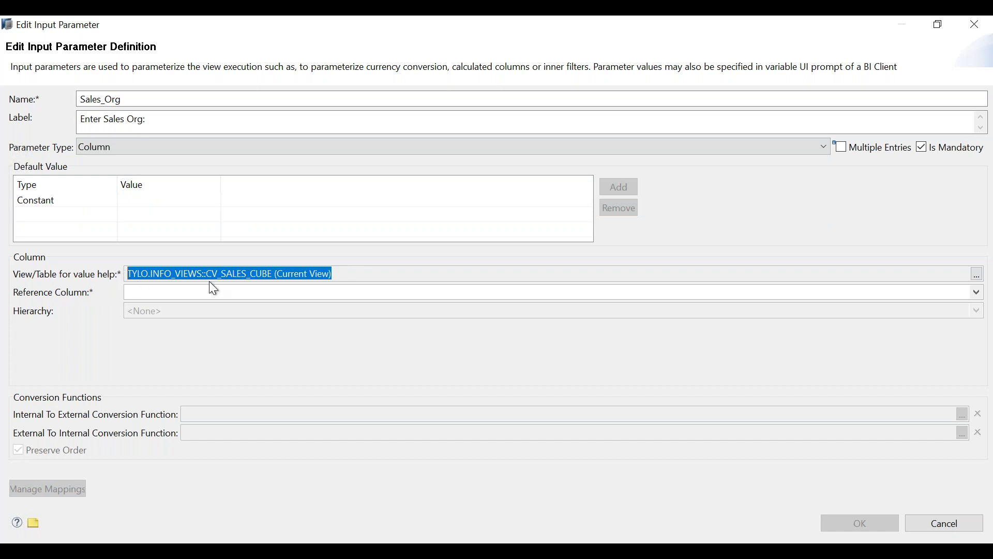
click(286, 272)
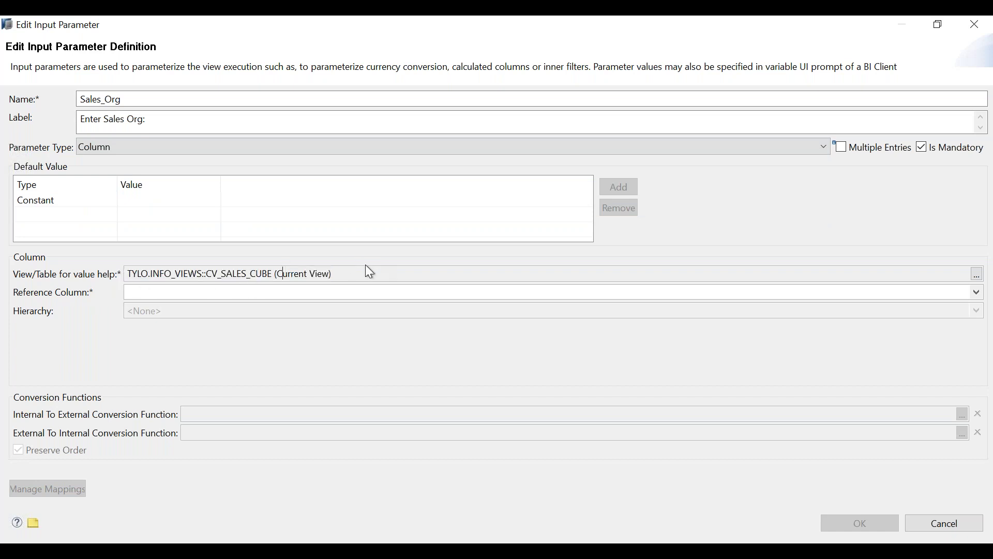
drag(357, 272, 126, 269)
click(397, 296)
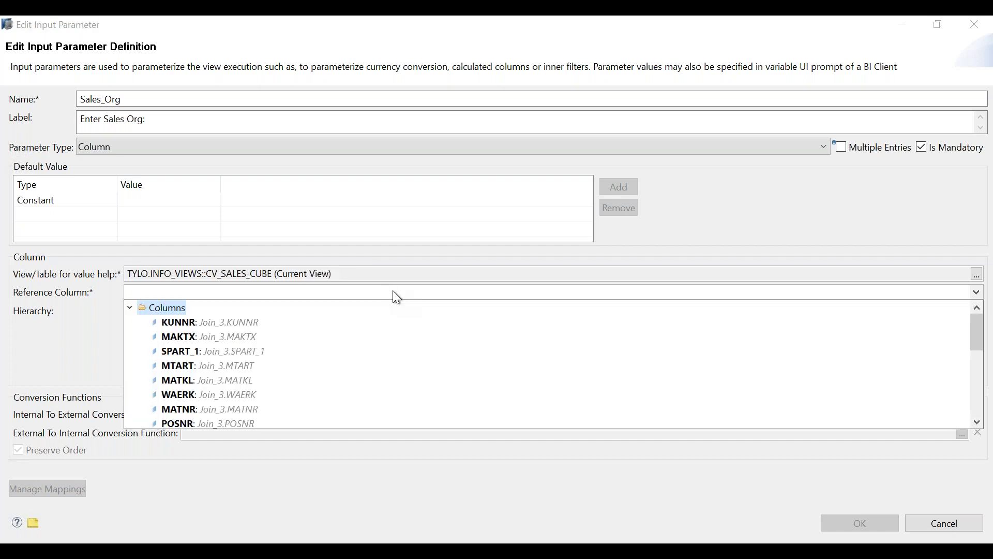
key(Down)
key(Down)
key(Down)
key(Down)
key(Down)
key(Down)
key(Down)
key(Down)
key(Down)
key(Down)
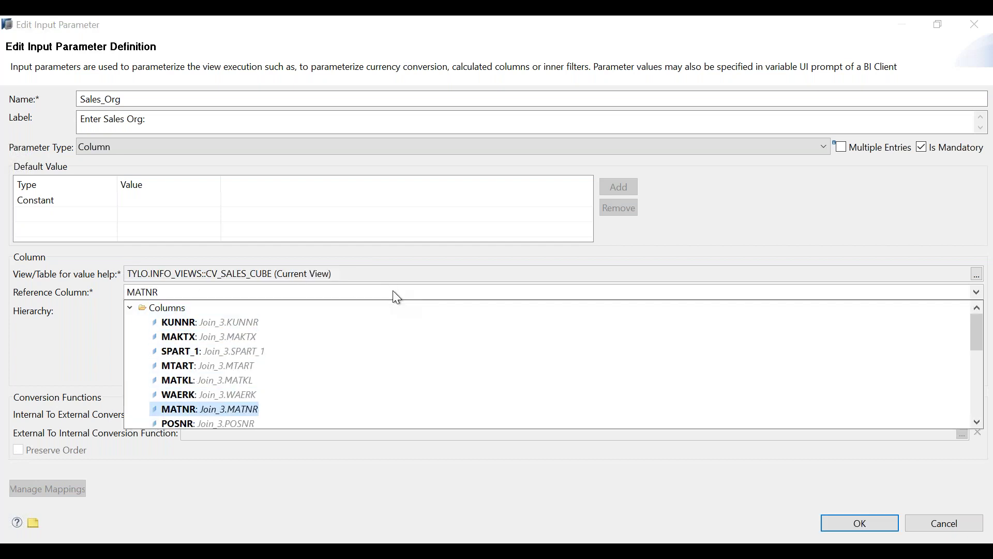
key(Down)
key(Down)
key(Up)
key(Return)
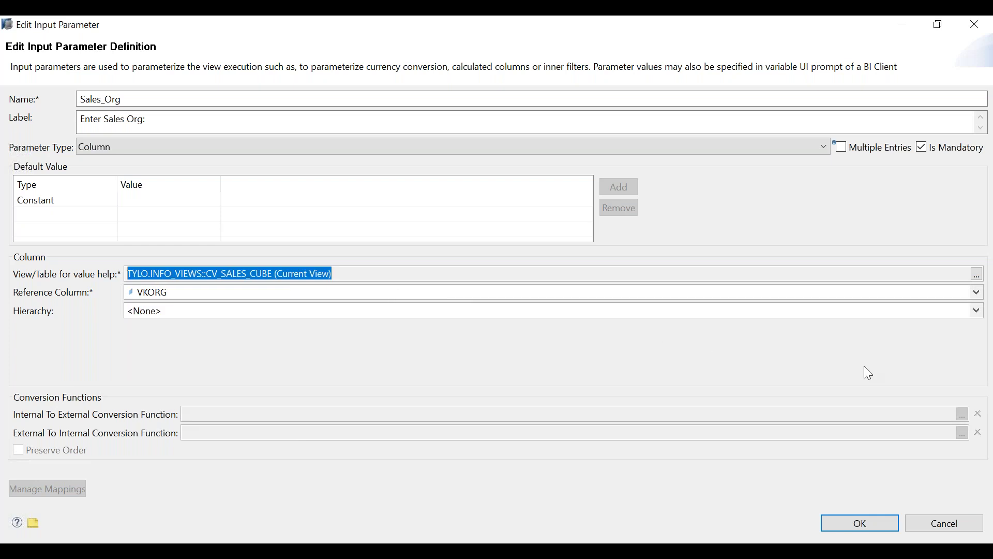
click(879, 523)
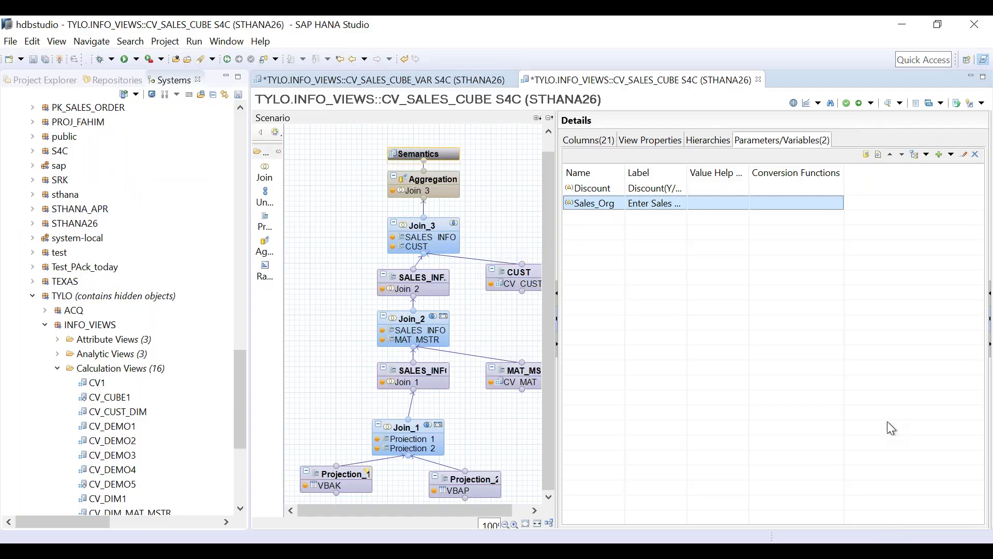
- Activate CV_SALES_CUBE, check the Sales_Org value help in its data preview prompt and cancel the preview
click(860, 106)
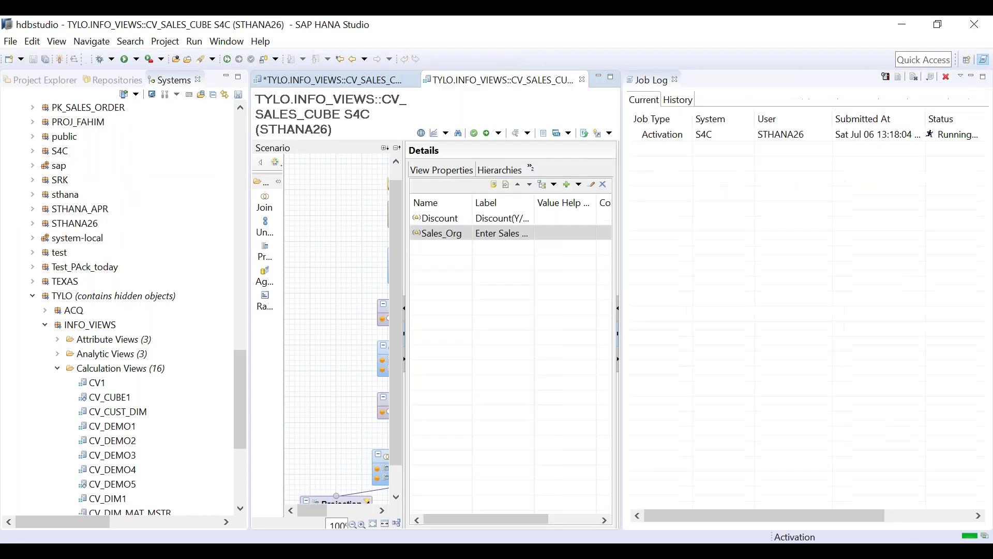
click(675, 79)
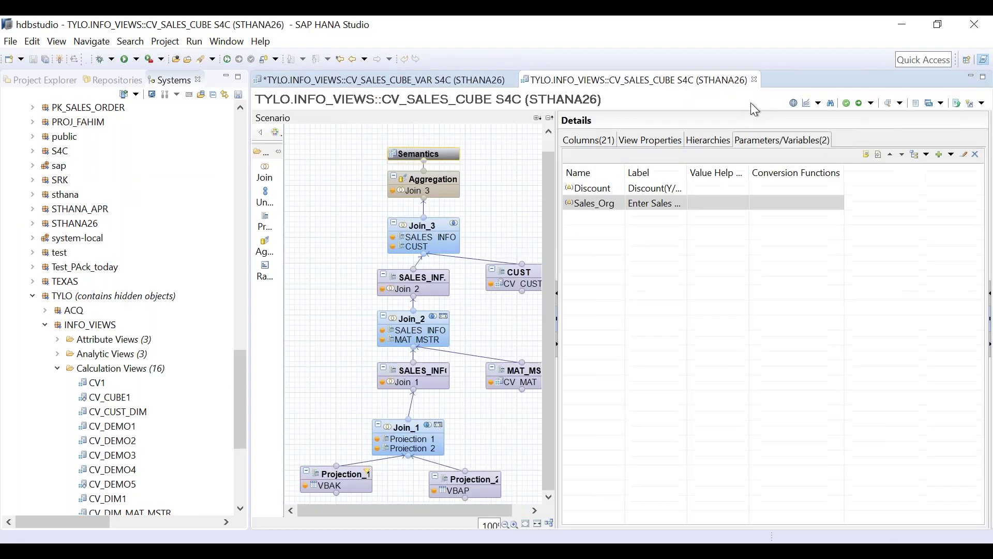
click(887, 103)
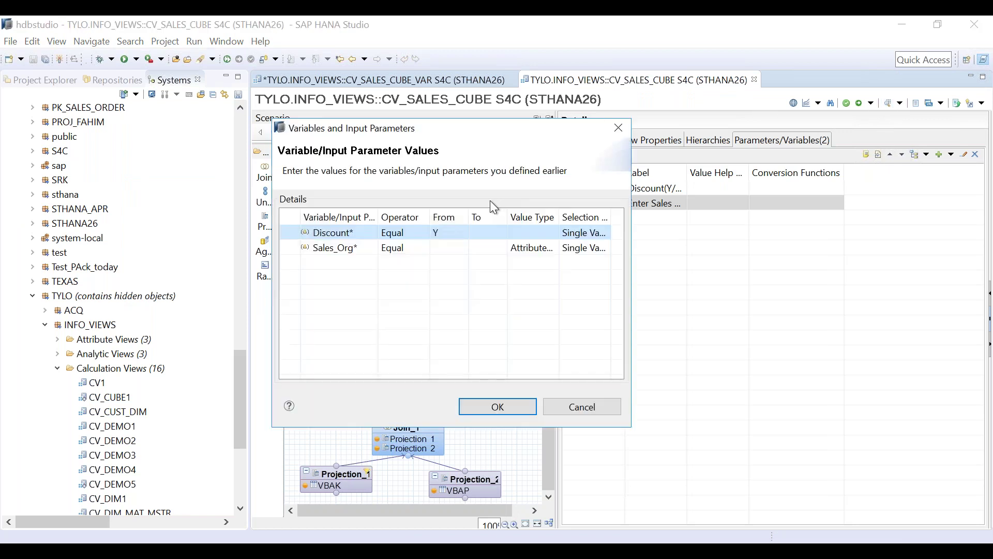
click(441, 250)
click(463, 251)
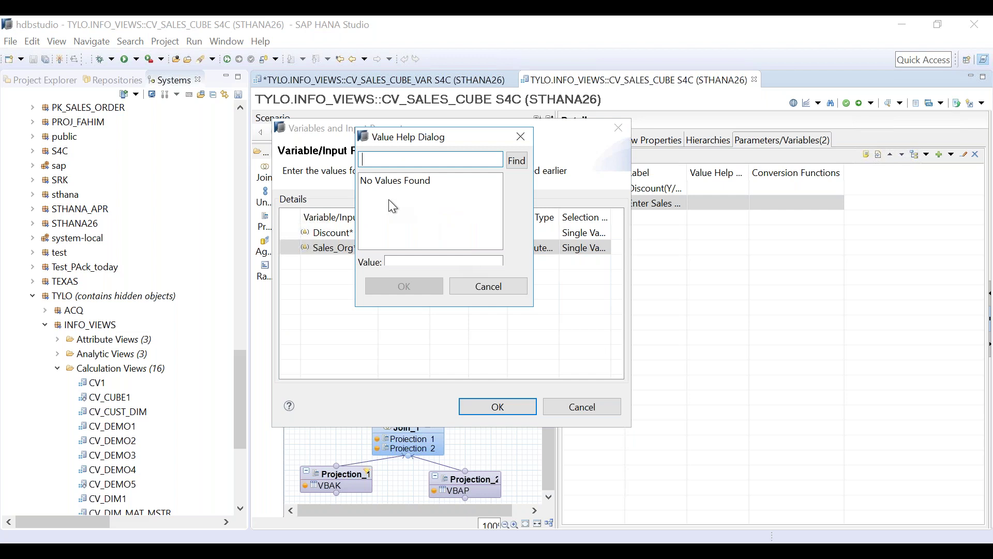
click(503, 286)
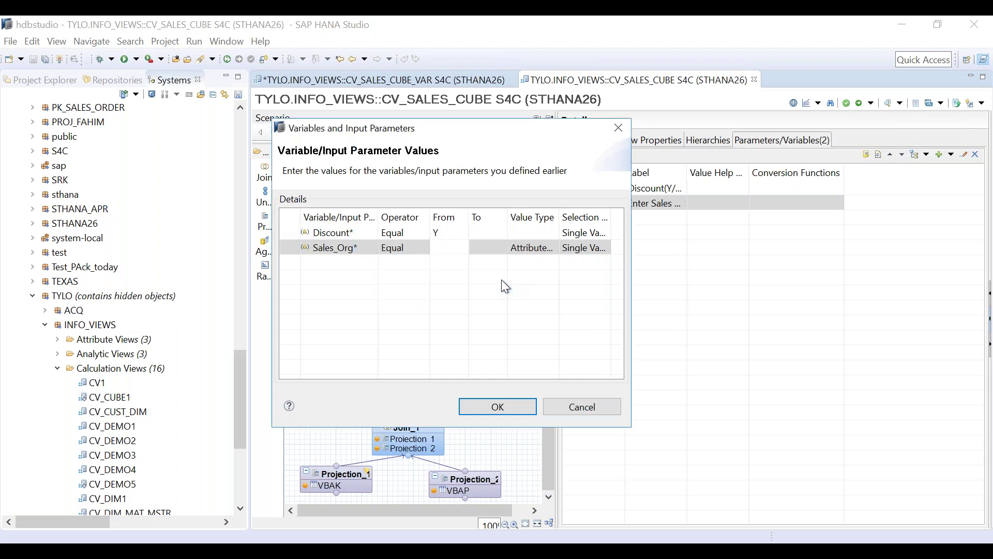
click(618, 128)
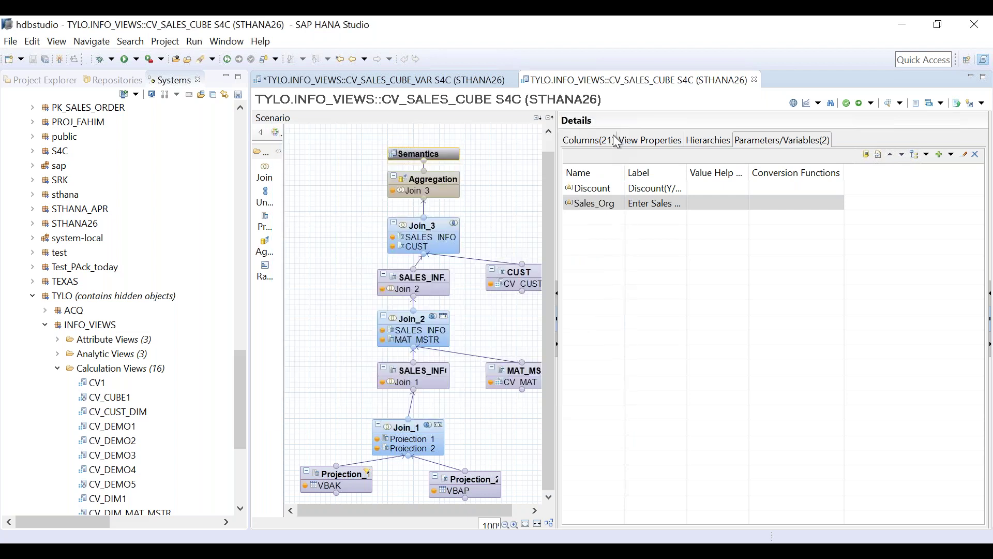
- Review the value help view and reference column in the Sales_Org input parameter definition without changing it
click(608, 204)
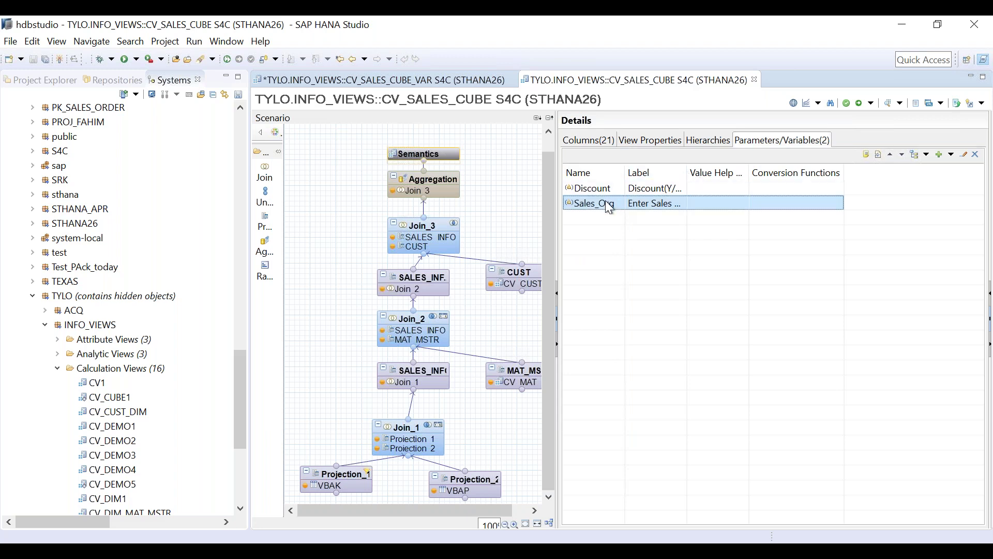
double_click(607, 202)
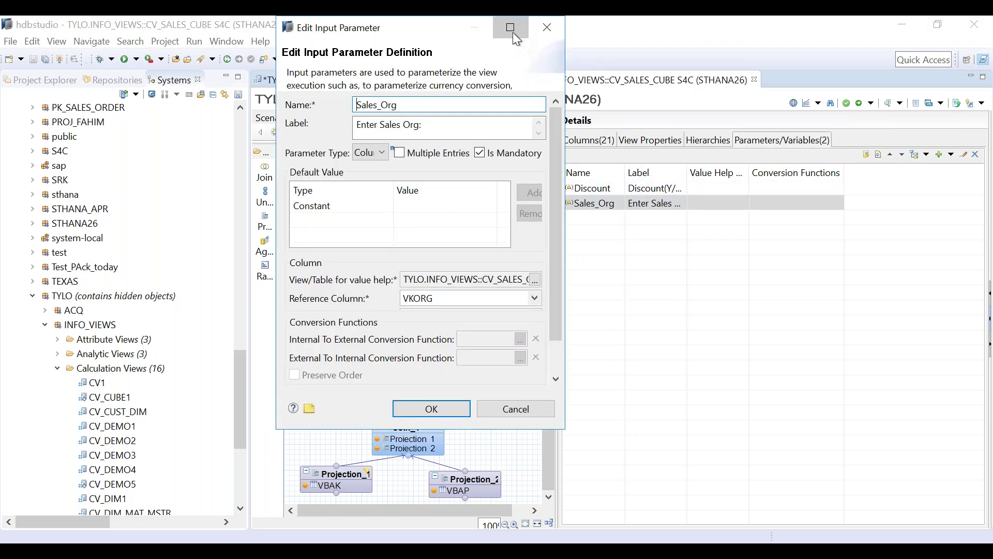
click(513, 32)
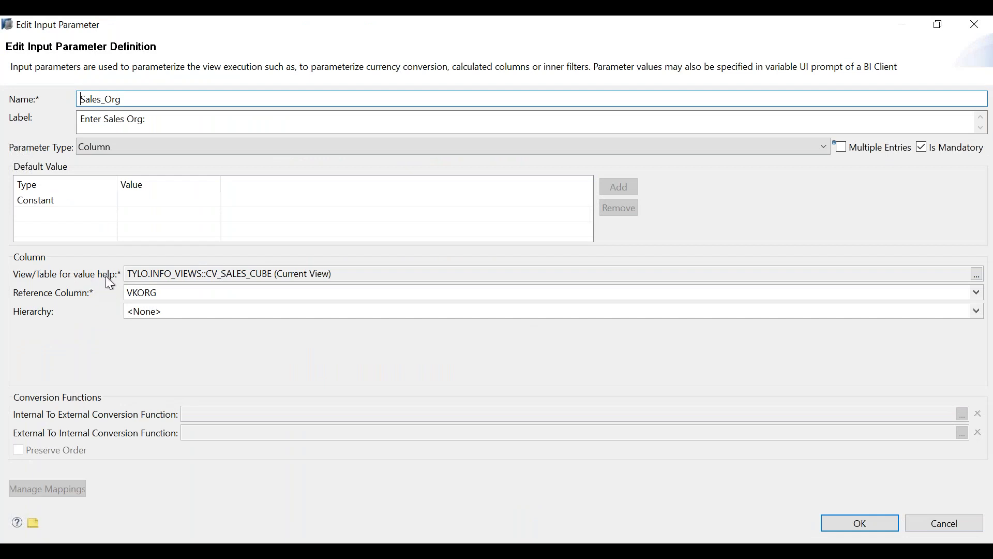
drag(151, 275, 526, 319)
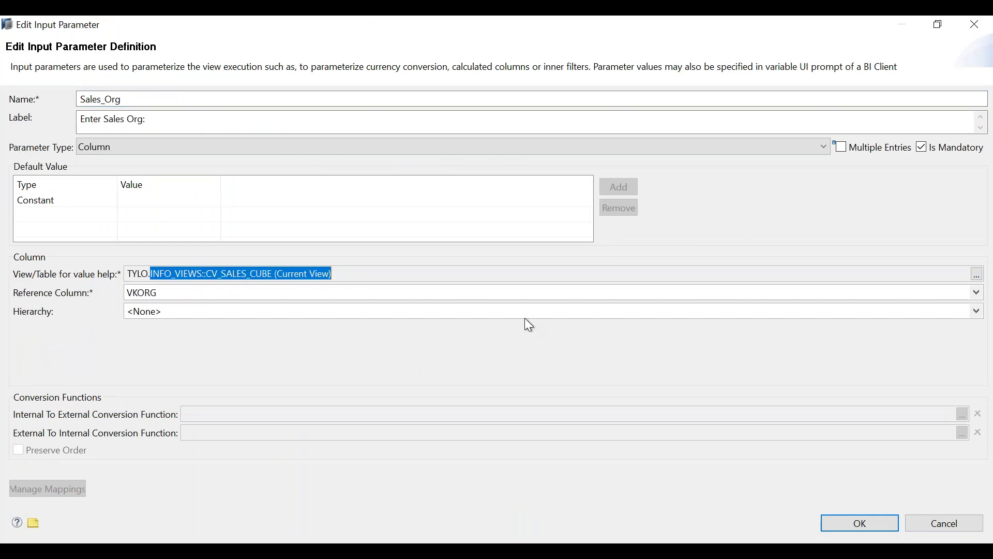
click(937, 527)
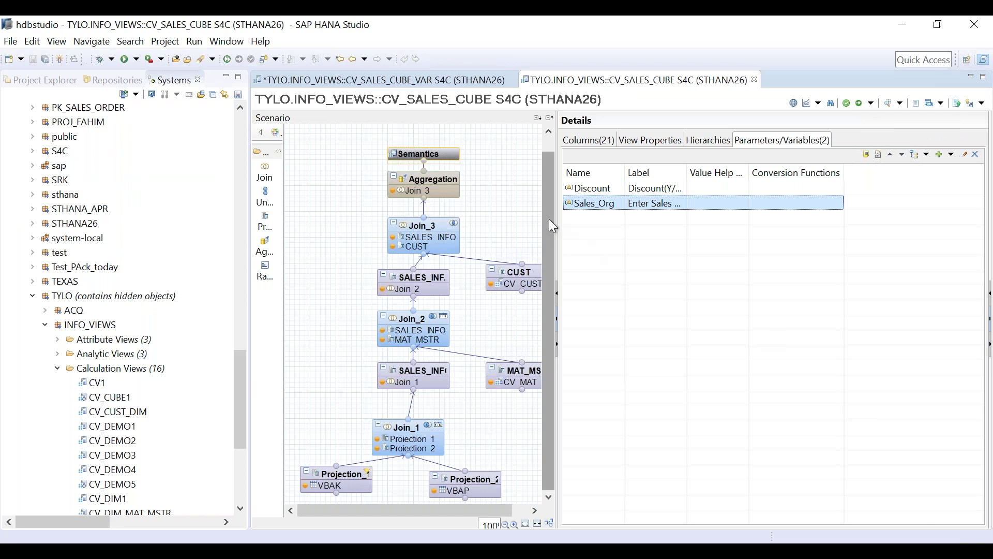
- Inspect the filter on the VKORG column of VBAK in Projection_1 and close it unchanged
drag(295, 495, 415, 487)
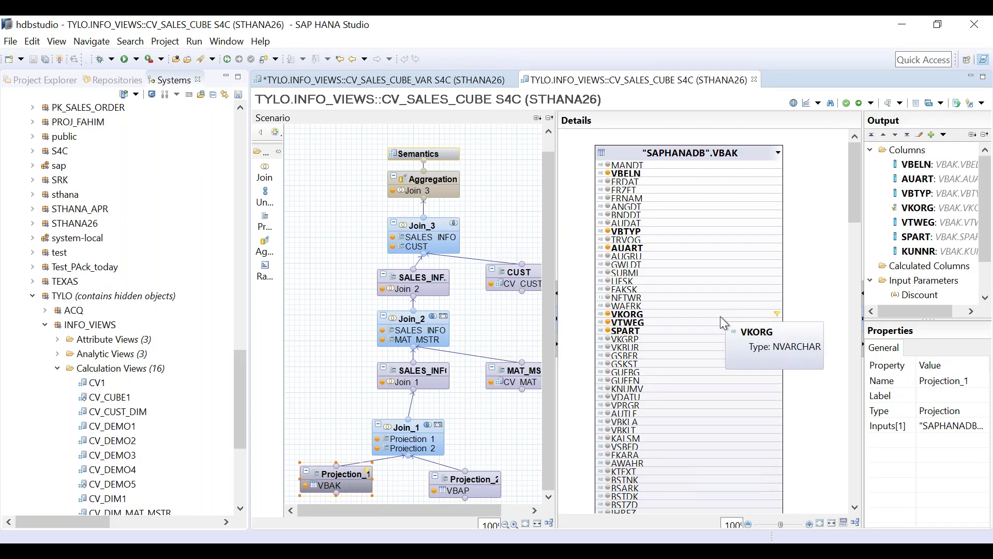
right_click(721, 315)
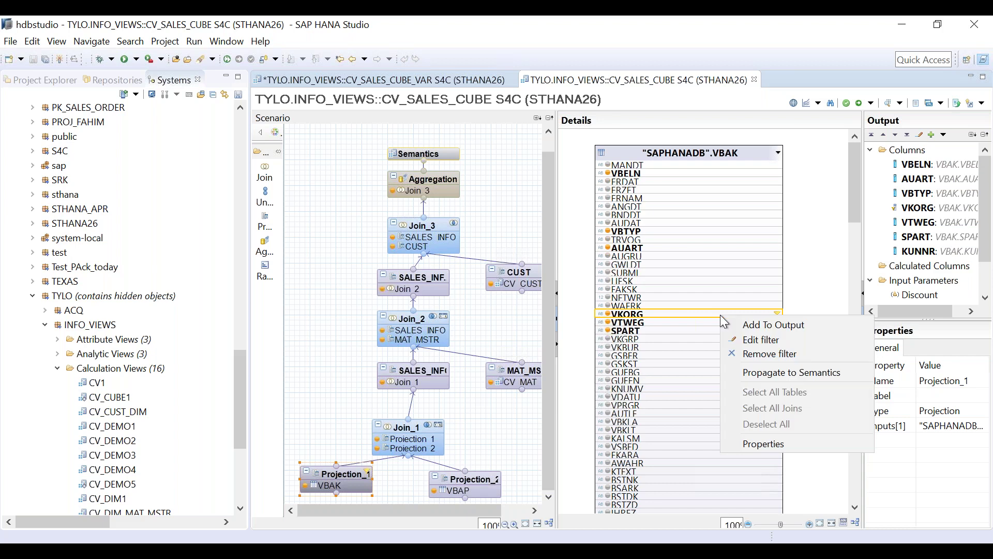
click(751, 341)
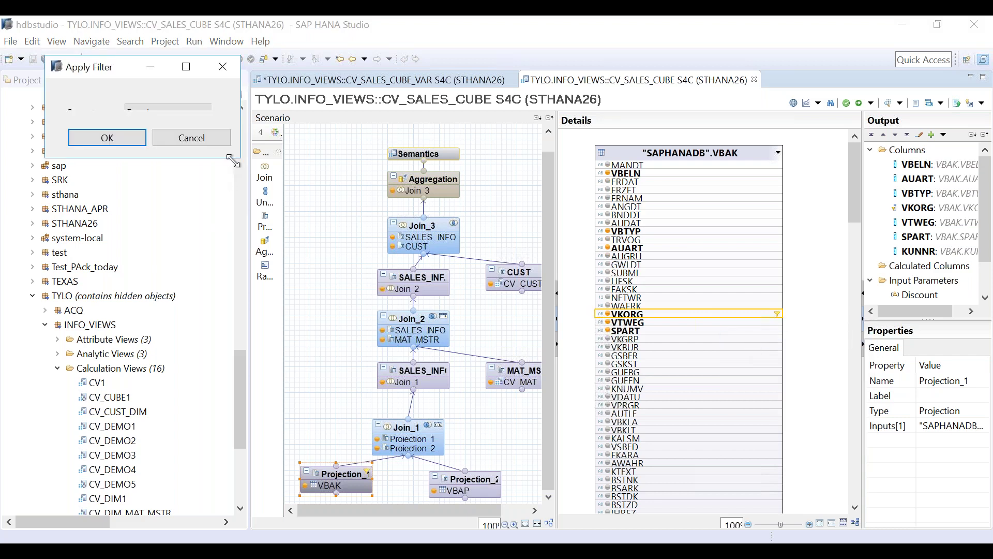
drag(233, 162, 371, 256)
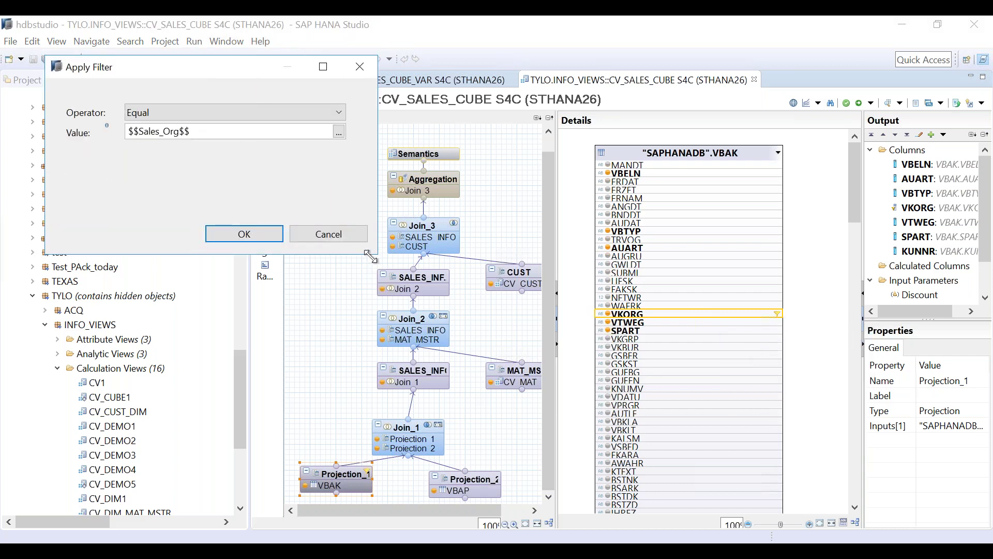
key(Return)
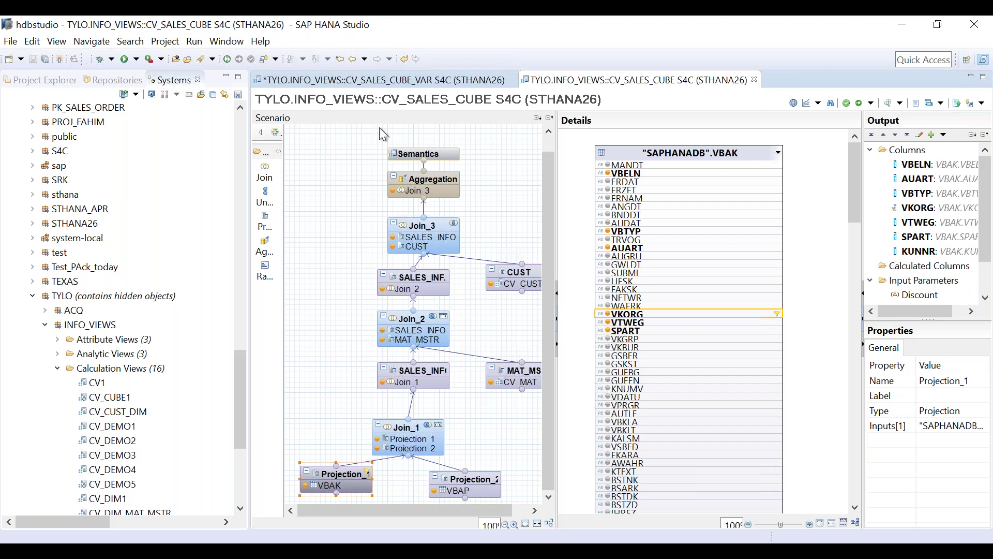
- Check the Sales_Org parameter's value entry in the CV_SALES_CUBE data preview prompt and cancel the preview
click(887, 103)
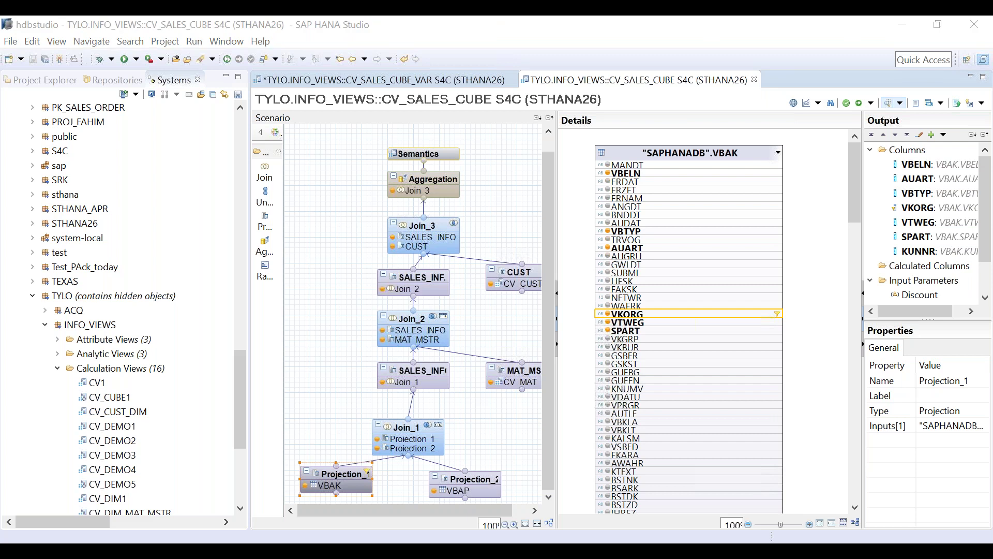
click(447, 249)
click(437, 247)
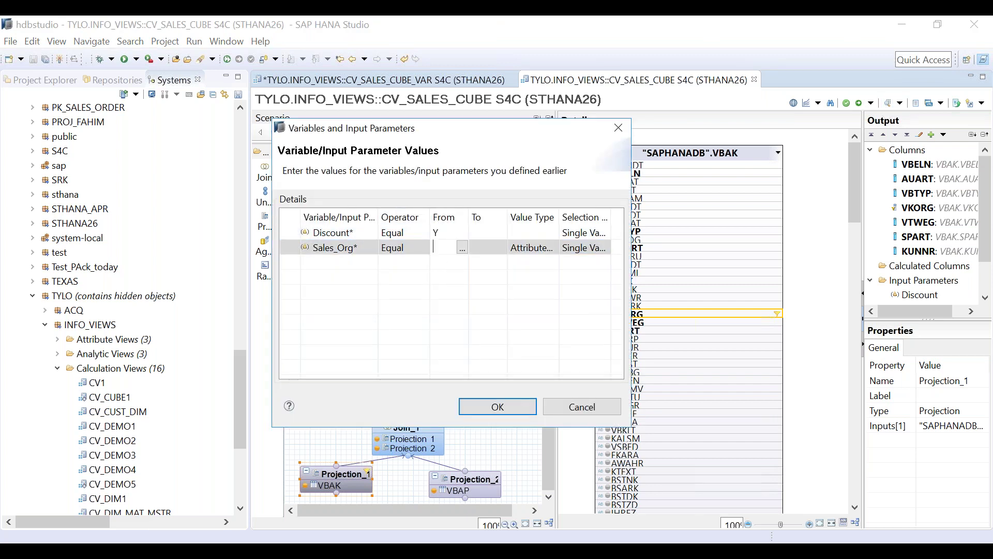
key(Escape)
mouse_move(369, 481)
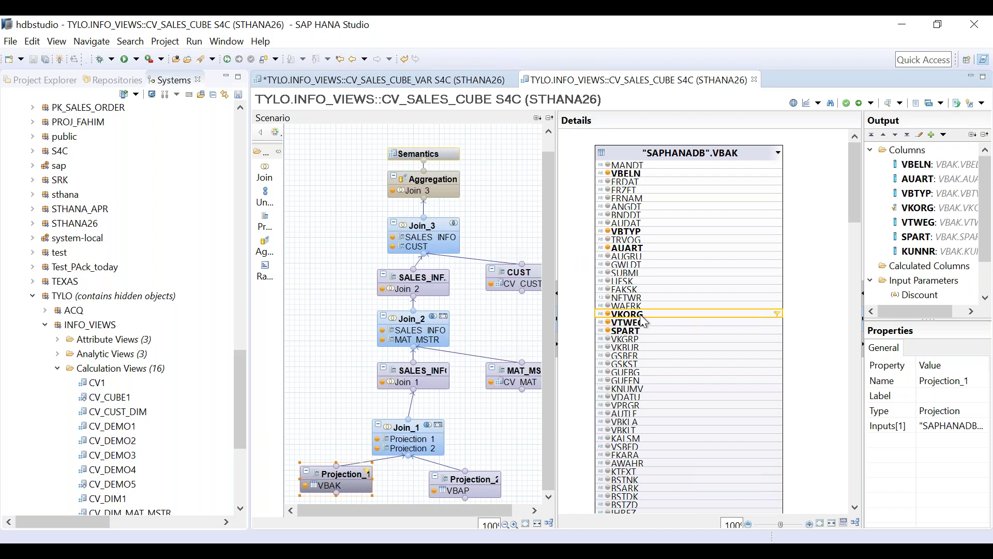
- Reopen the CV_SALES_CUBE data preview prompt and look up the Sales_Org value help
click(894, 104)
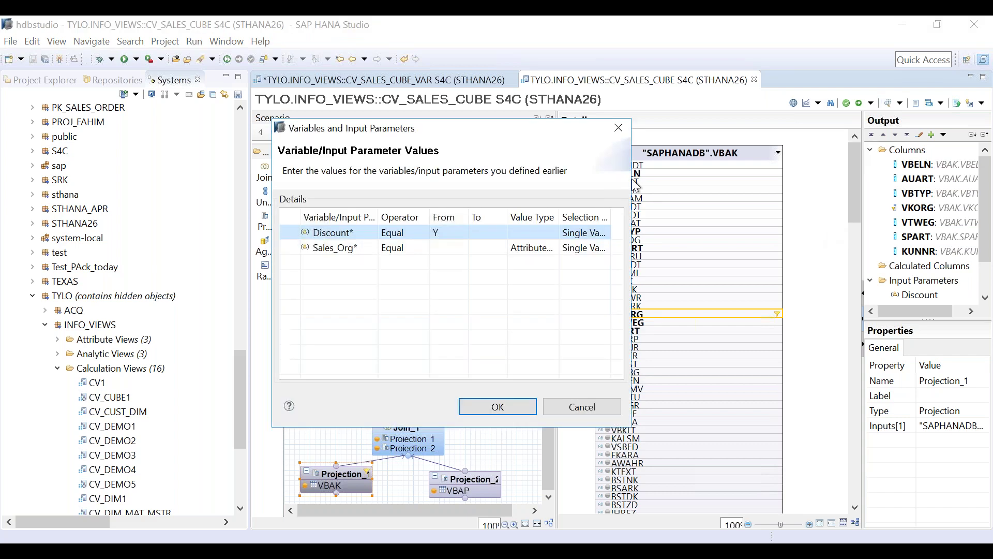
click(455, 251)
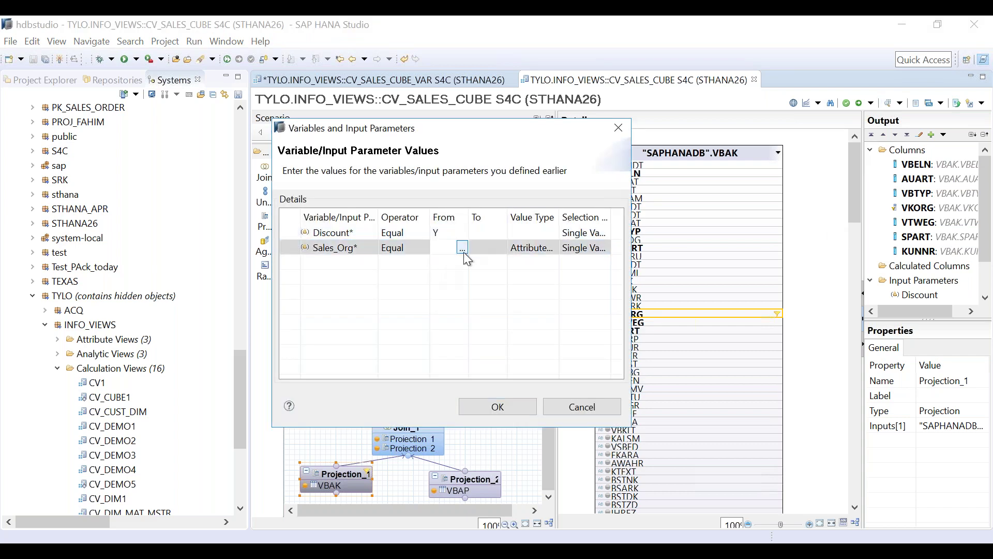
click(463, 251)
click(484, 286)
- Try entering DSAD as the Sales_Org value, clear it and cancel the data preview prompt
click(445, 248)
text(DSAD)
key(BackSpace)
key(BackSpace)
key(BackSpace)
key(BackSpace)
key(Escape)
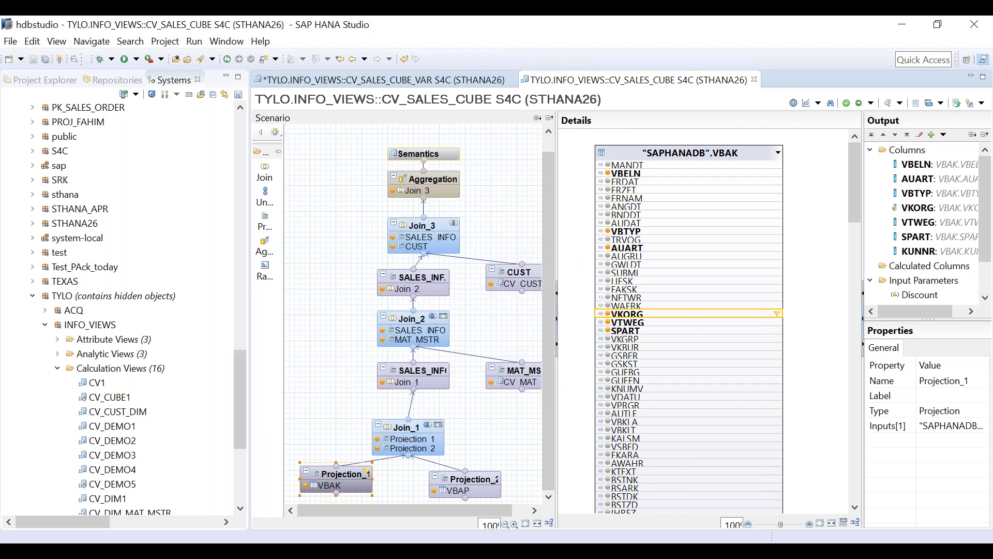
- Start a new calculation view in the TYLO.INFO_VIEWS package and name it CV_VH_SALESORG
click(46, 327)
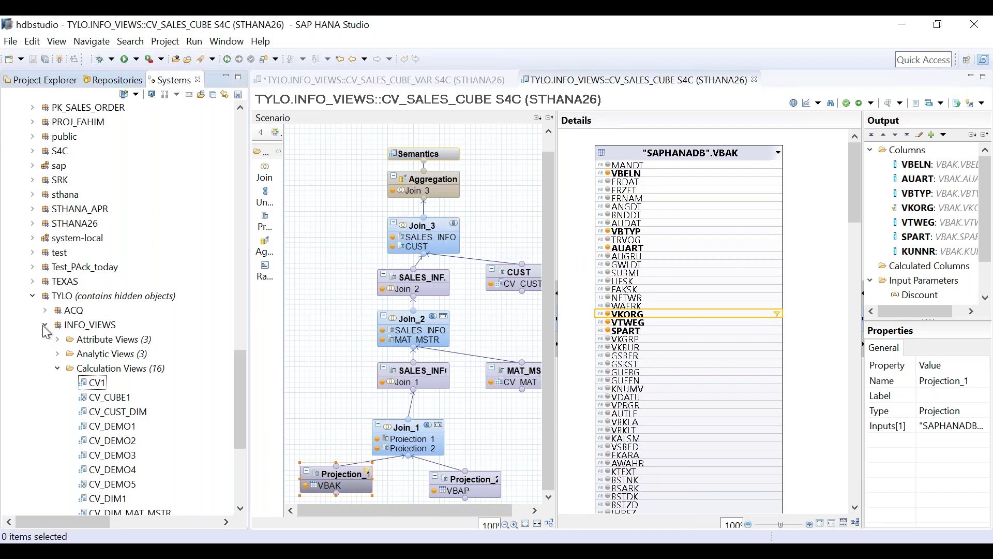
click(46, 326)
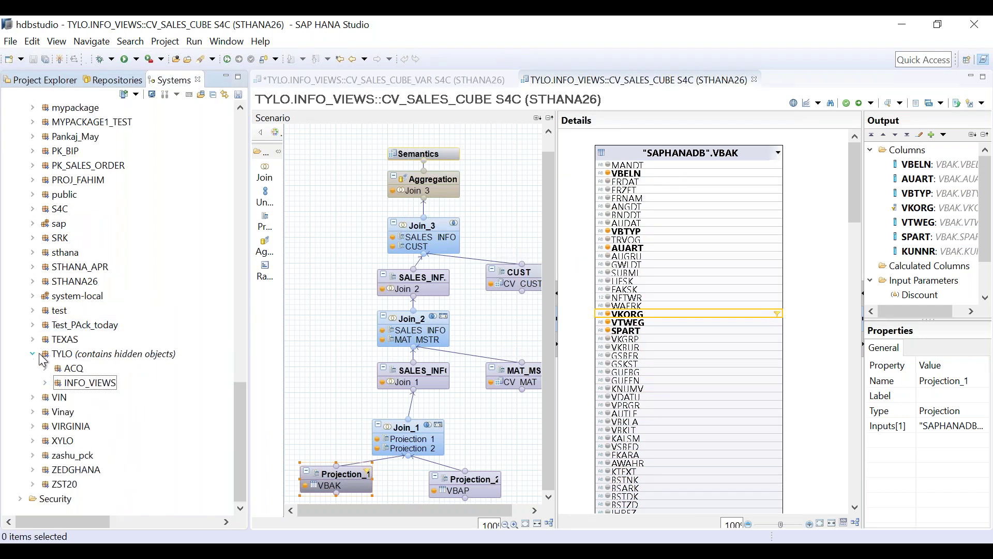
click(33, 361)
double_click(51, 383)
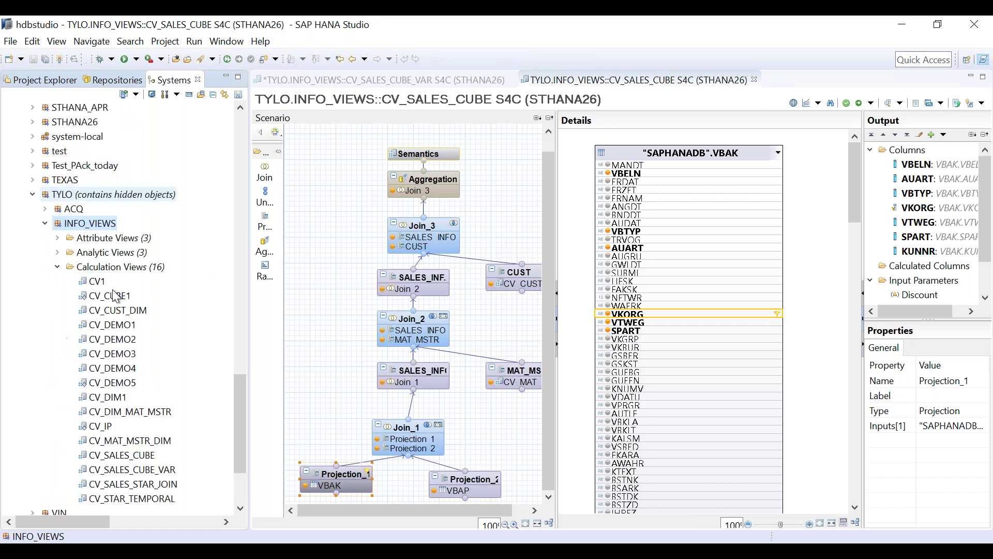
click(128, 270)
right_click(131, 276)
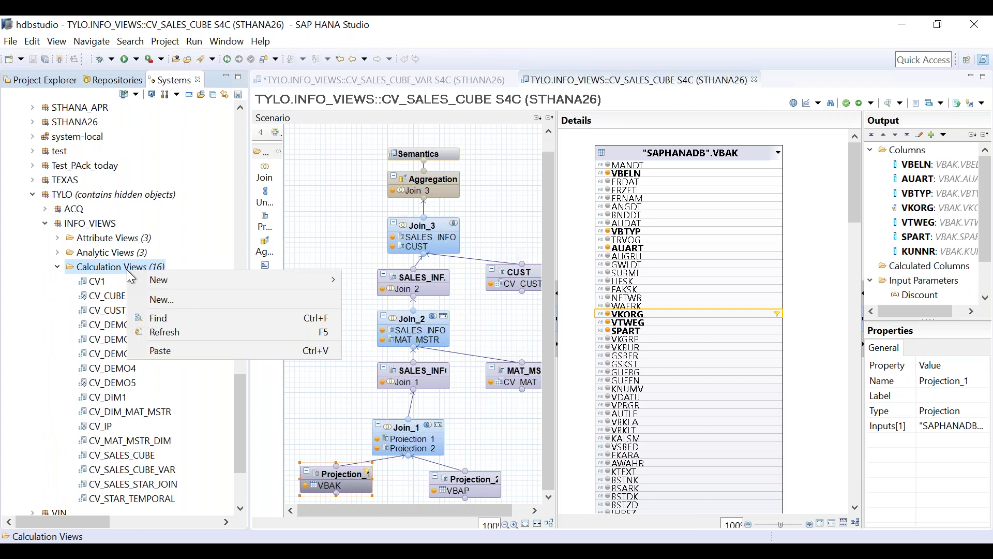
key(Down)
key(Down)
key(Escape)
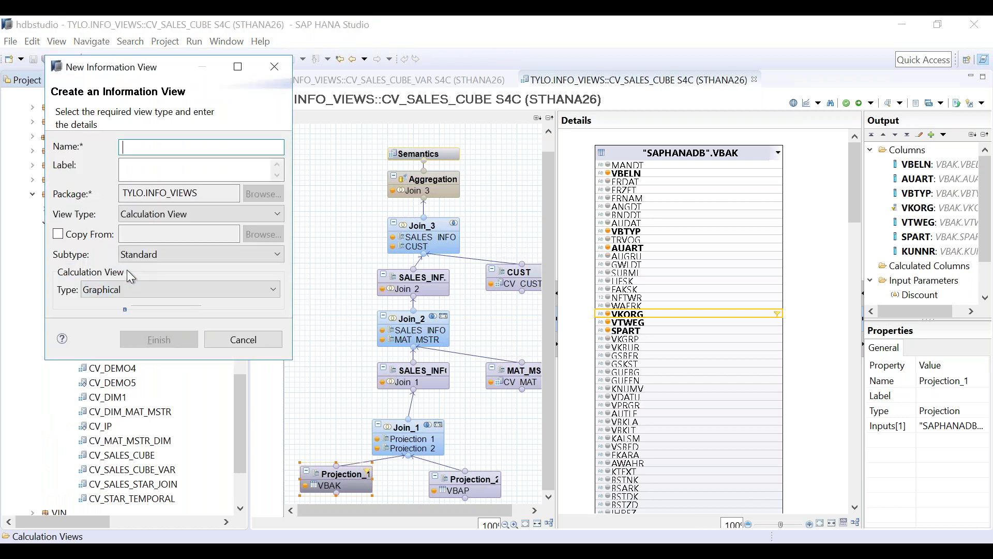
text(CV_)
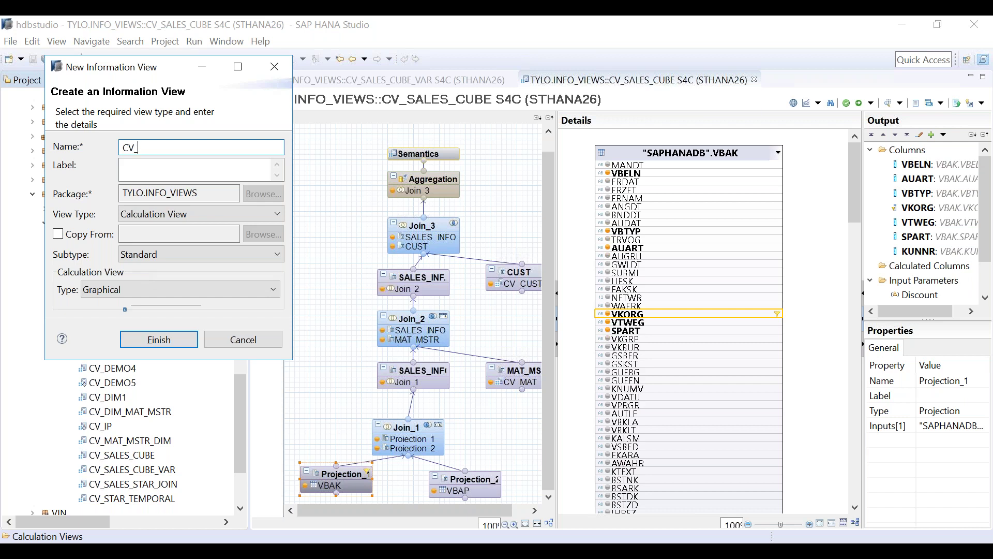
text(VH_SALESORG)
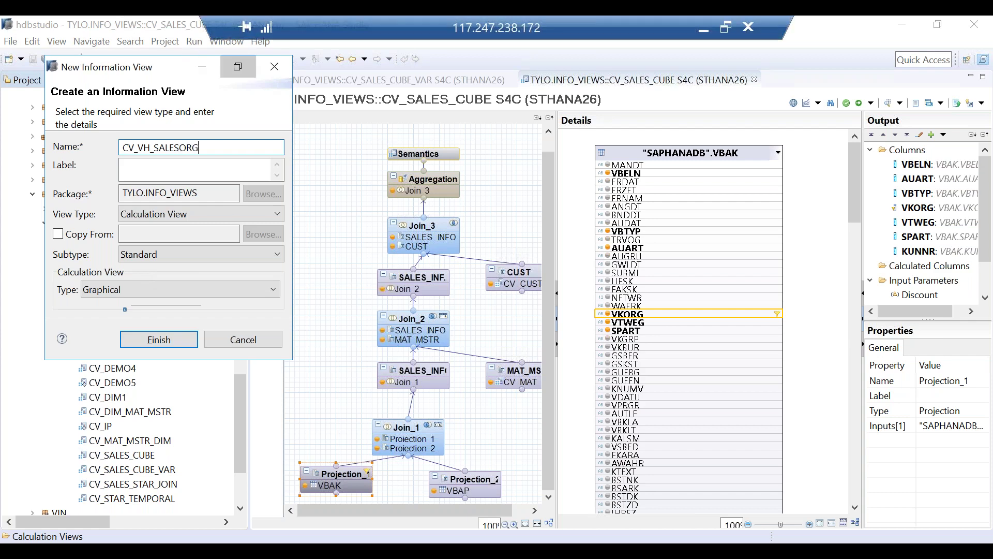
- Set the new view's data category to DIMENSION and finish creating it
click(237, 66)
click(133, 268)
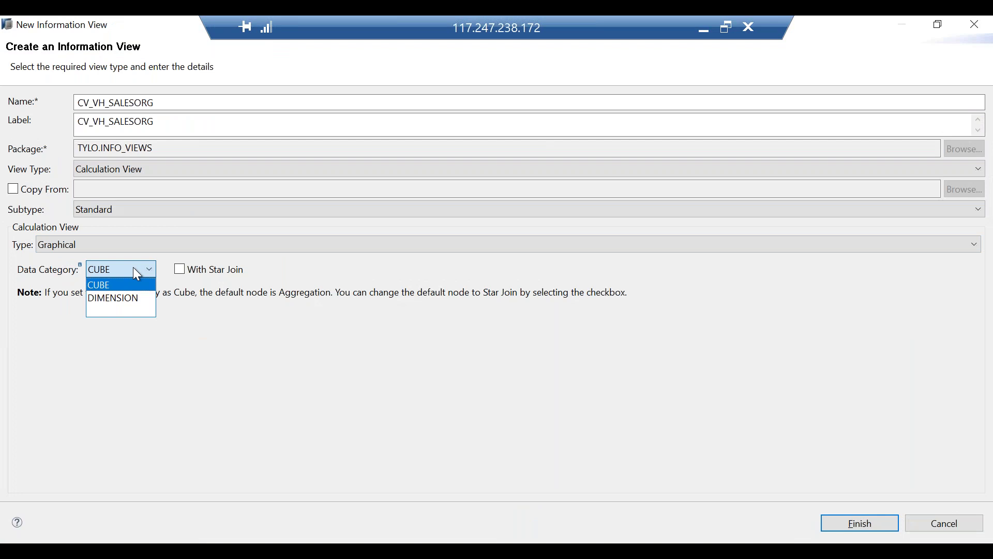
click(134, 269)
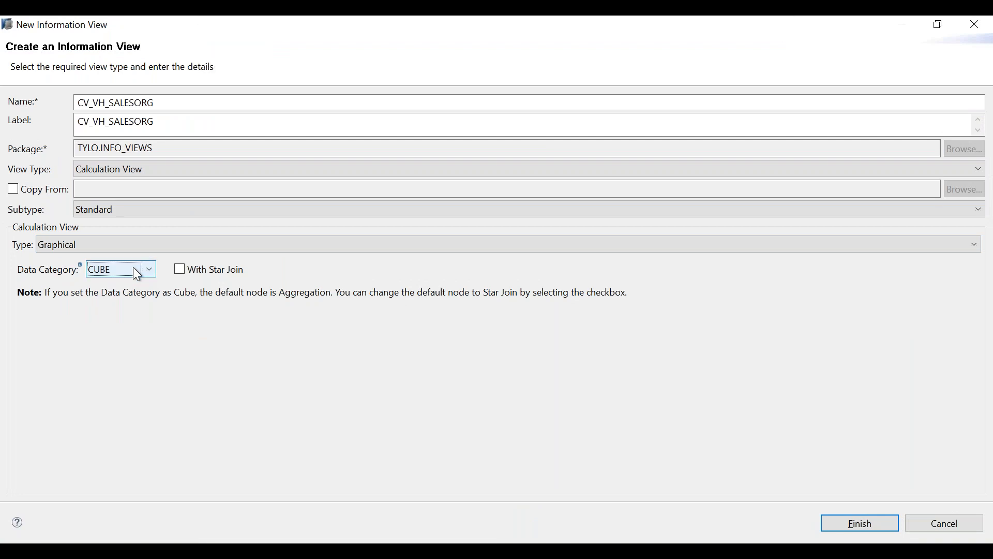
click(134, 268)
key(Down)
key(Return)
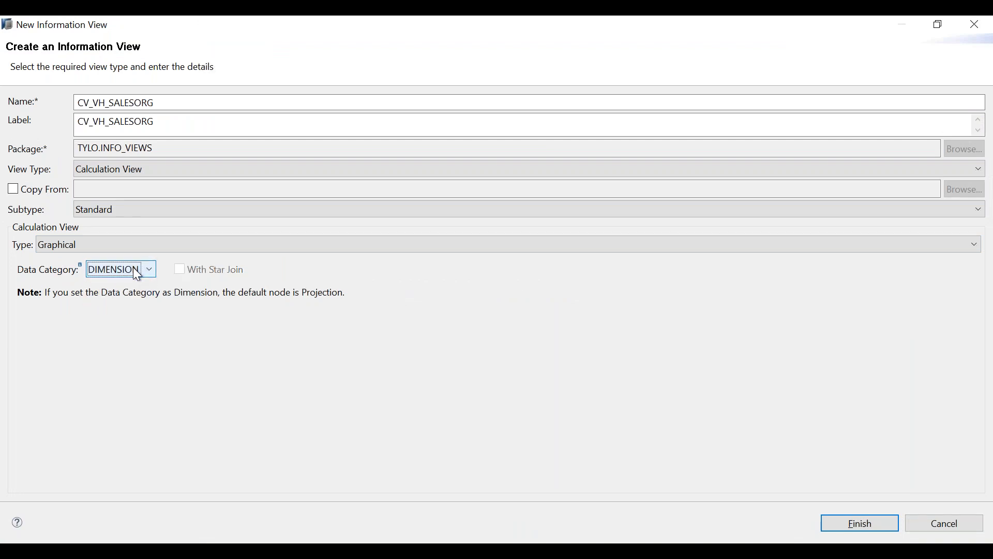
click(864, 525)
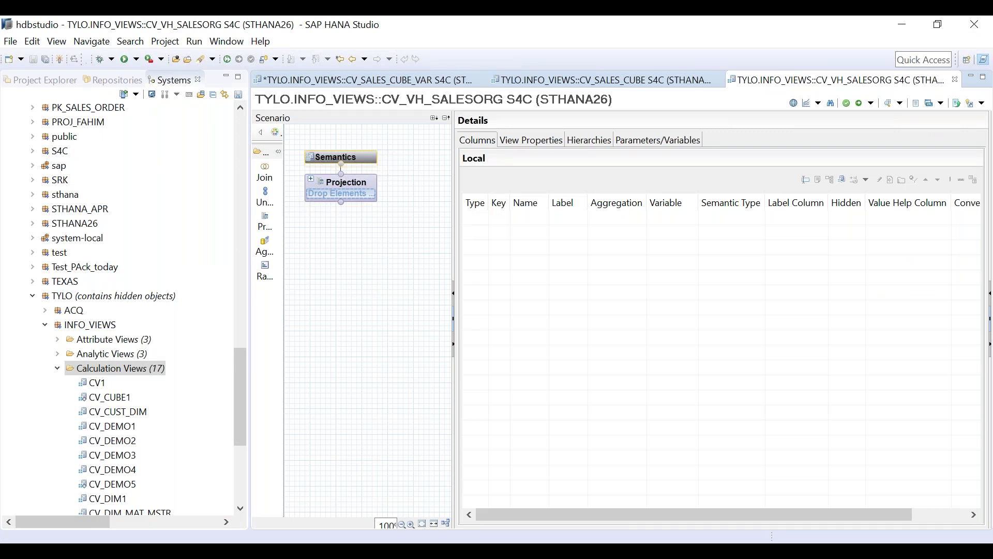
- Switch to the open SAP GUI session and return to the ABAP Dictionary initial screen
click(320, 538)
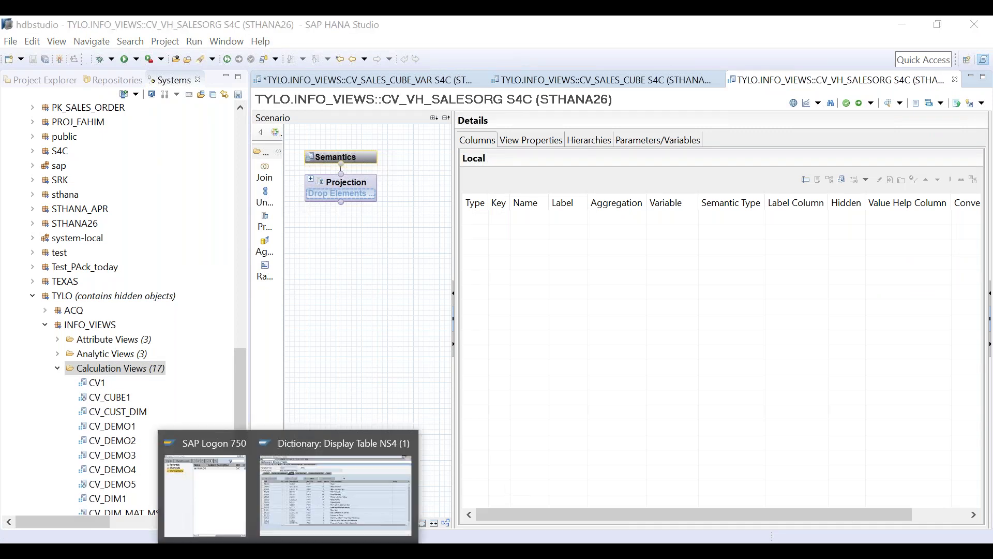
click(330, 516)
key(F3)
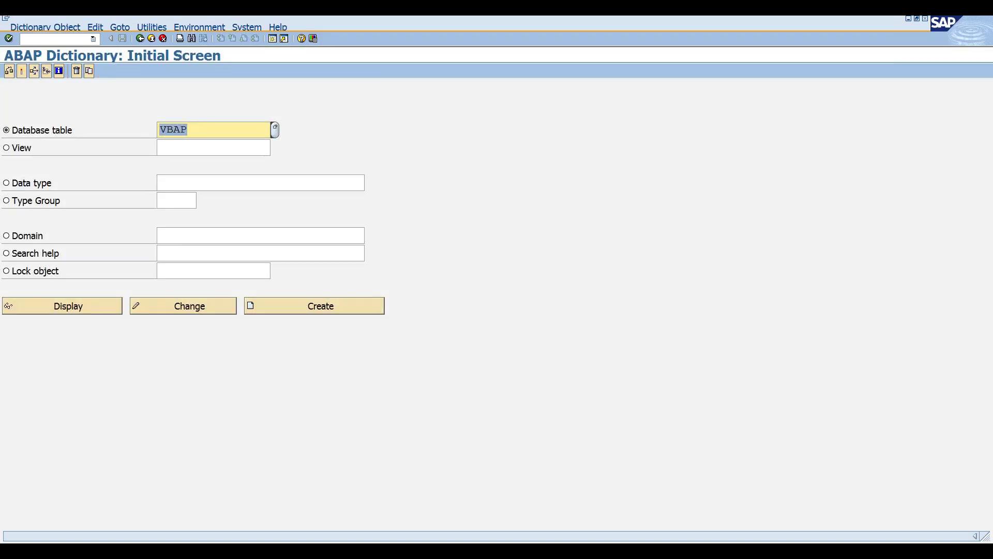
- Try to display table T001 in the ABAP Dictionary and clear the table name
text(T0011)
key(BackSpace)
click(74, 304)
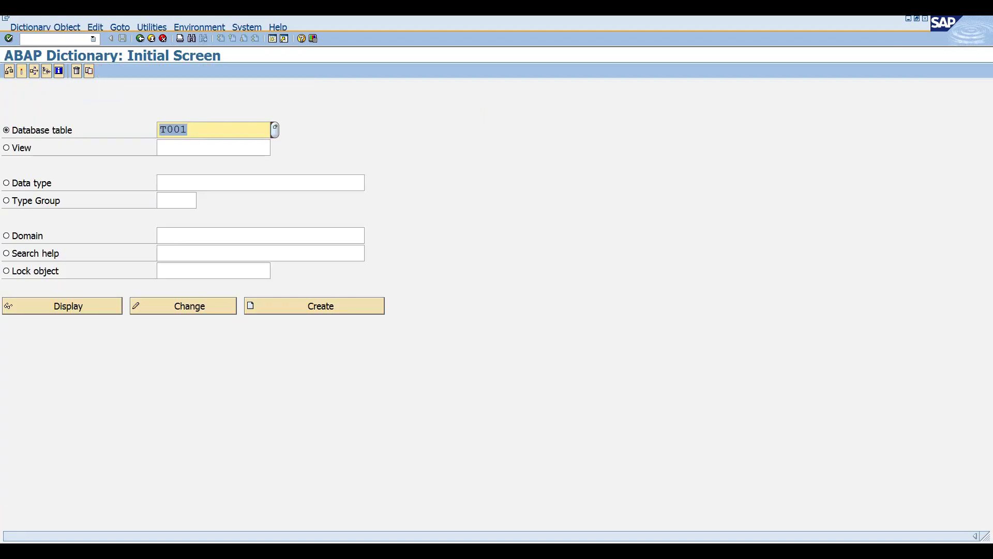
click(188, 130)
key(BackSpace)
key(BackSpace)
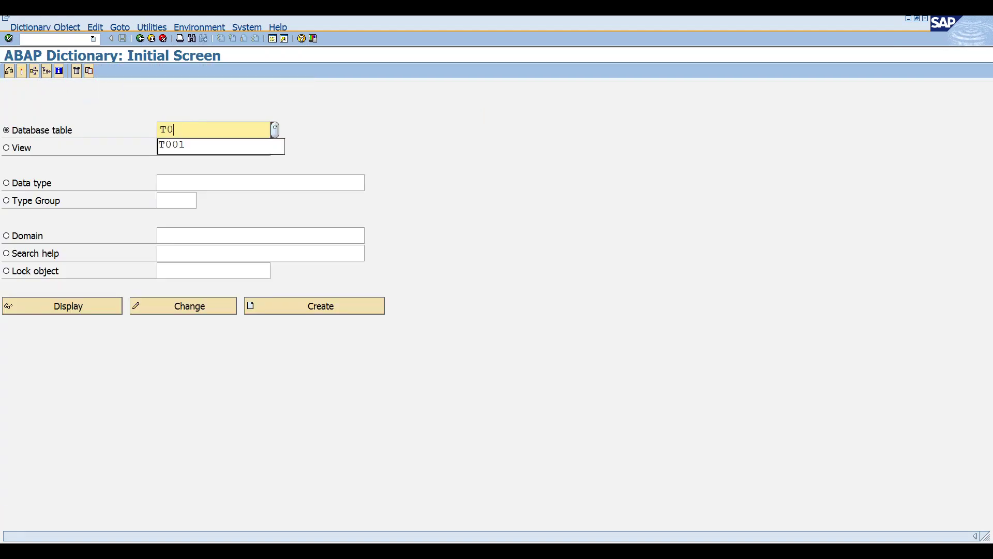
key(BackSpace)
key(BackSpace)
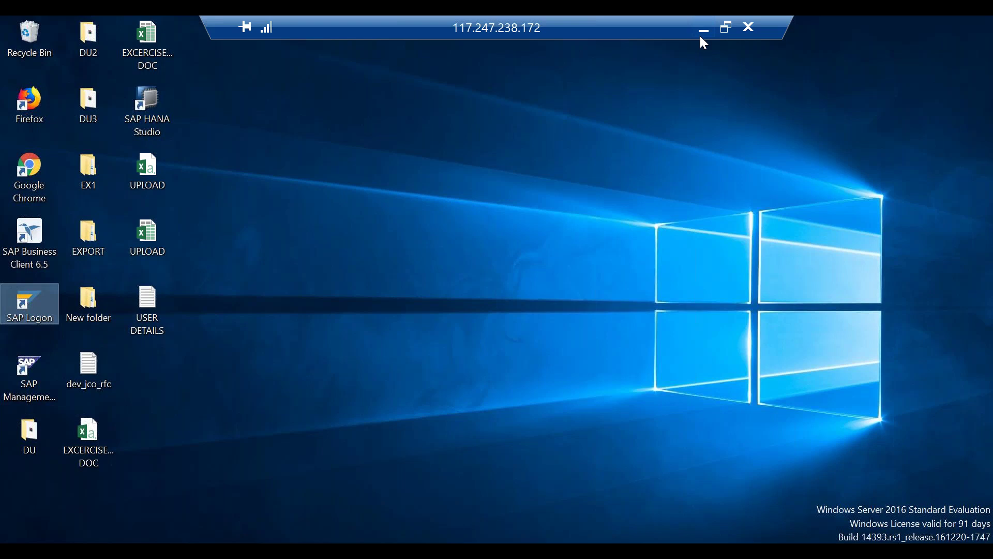
- Switch back to the ABAP Dictionary session and display the definition of database table TVKO
click(487, 434)
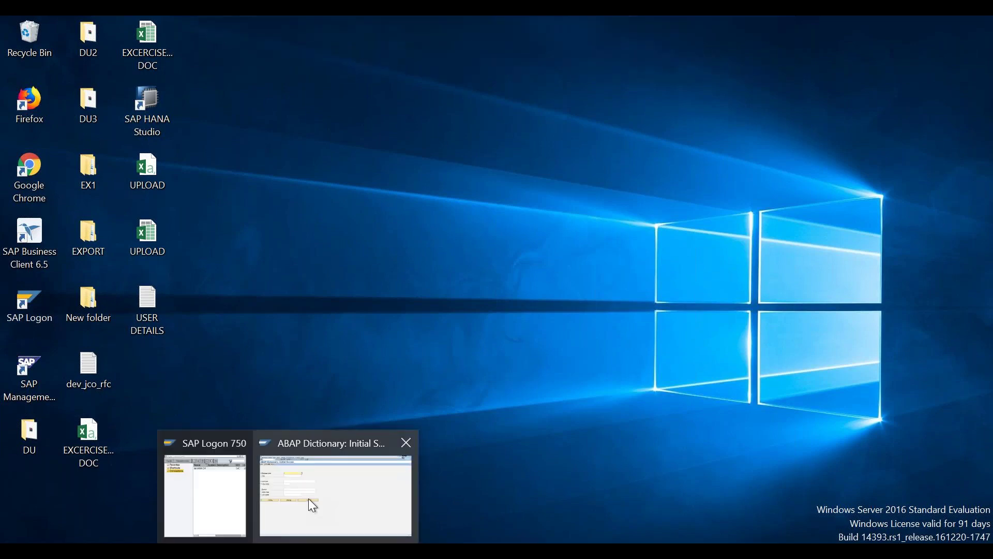
click(308, 498)
text(TVKO)
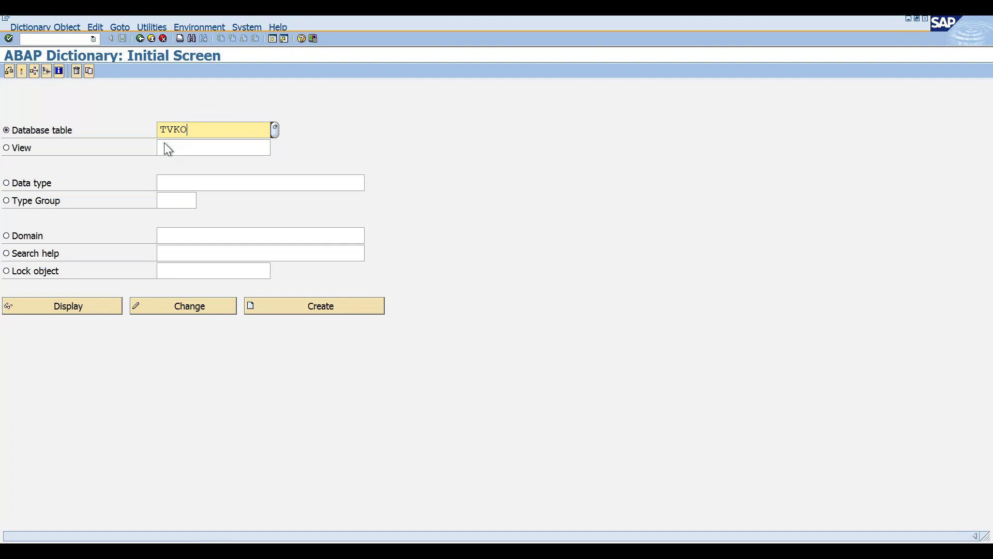
click(79, 305)
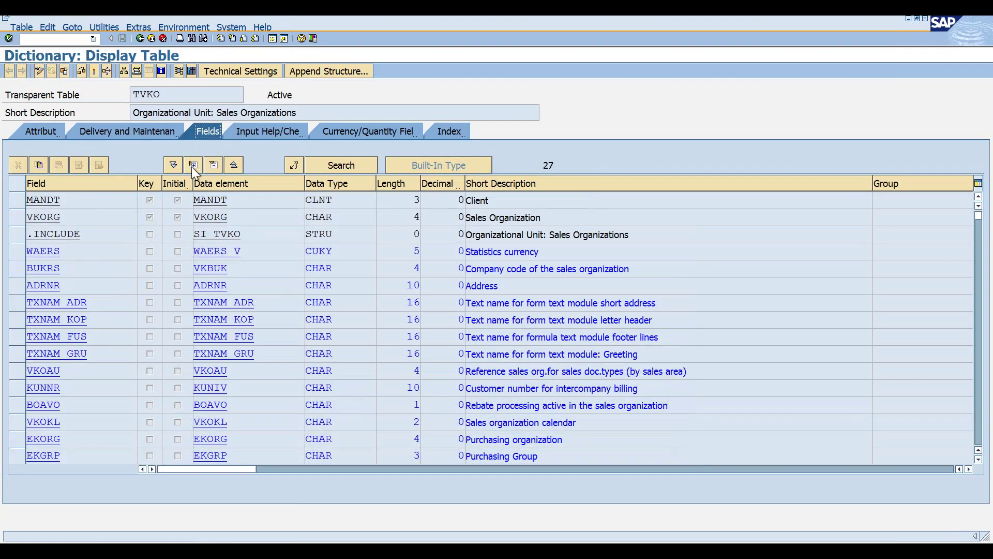
- Display all entries of table TVKO and examine the values in its VKORG column
click(327, 114)
click(191, 71)
click(8, 71)
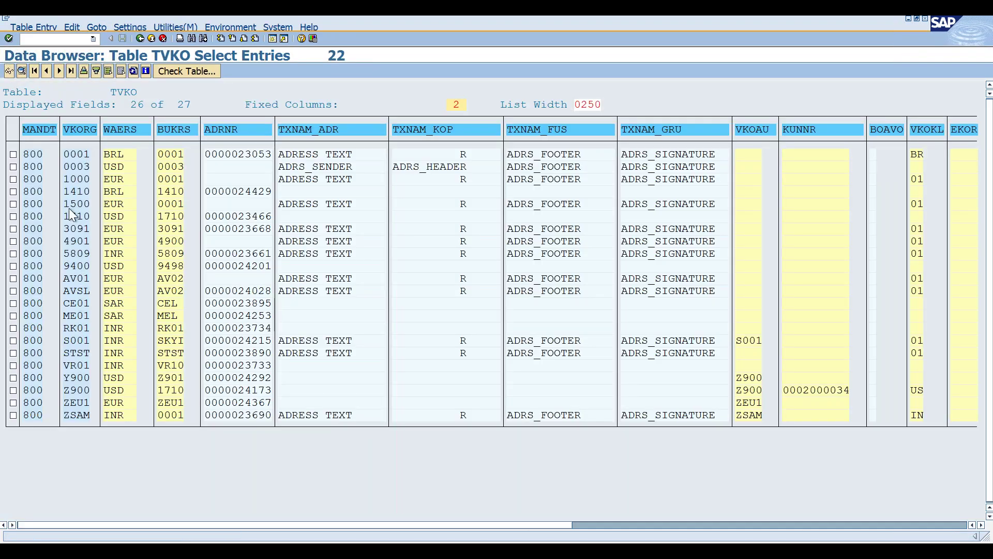
click(73, 154)
- Switch to SAP HANA Studio, add table TVKO from SAPHANADB to the Projection node and include VKORG in the output
key(alt+Tab)
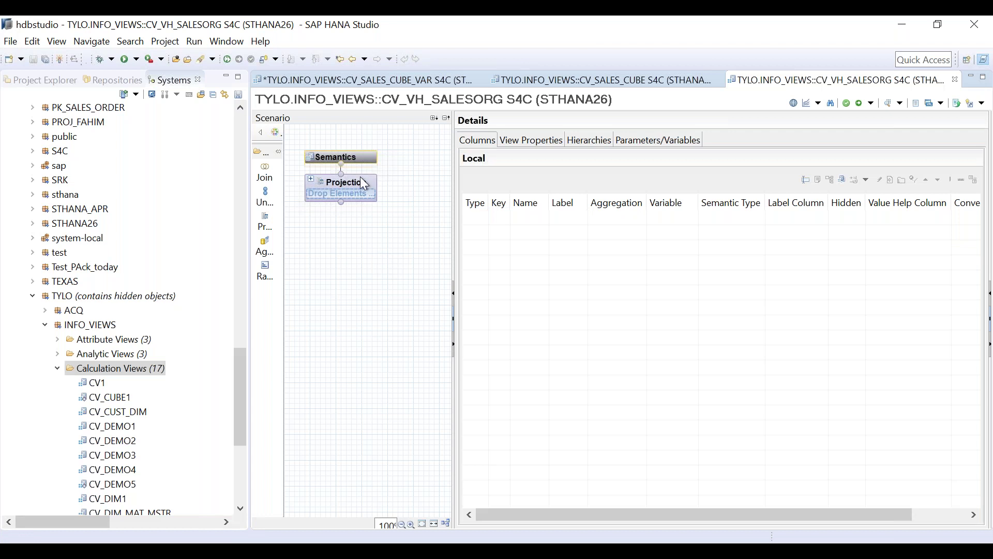
click(385, 180)
text(TVKO)
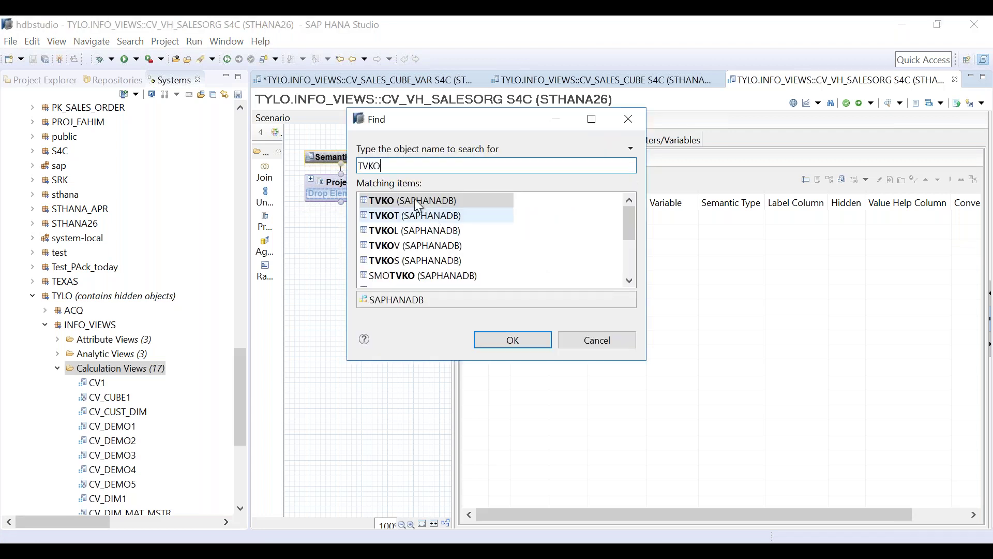
double_click(413, 201)
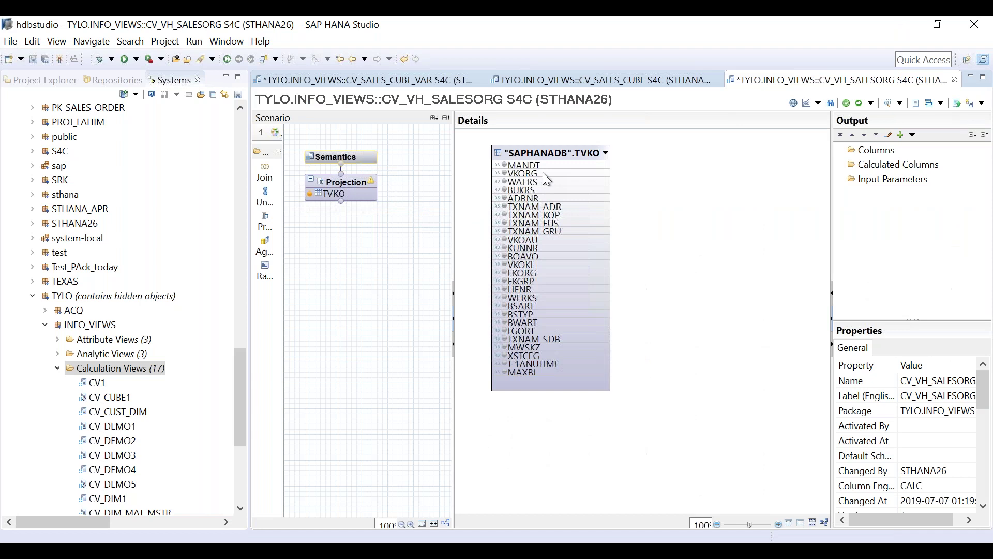
click(505, 174)
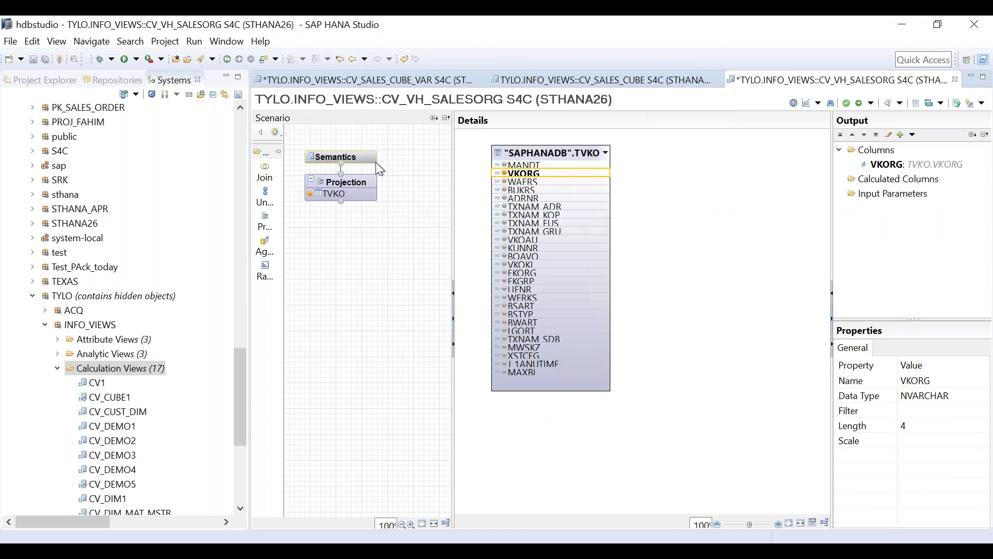
- Check the output column in Semantics, activate CV_VH_SALESORG and close the job log
click(356, 157)
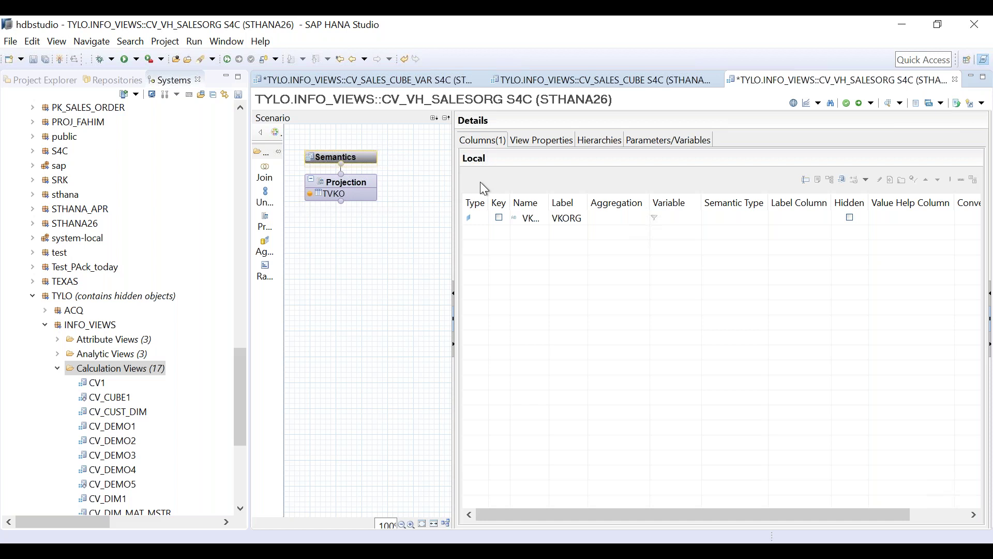
click(860, 104)
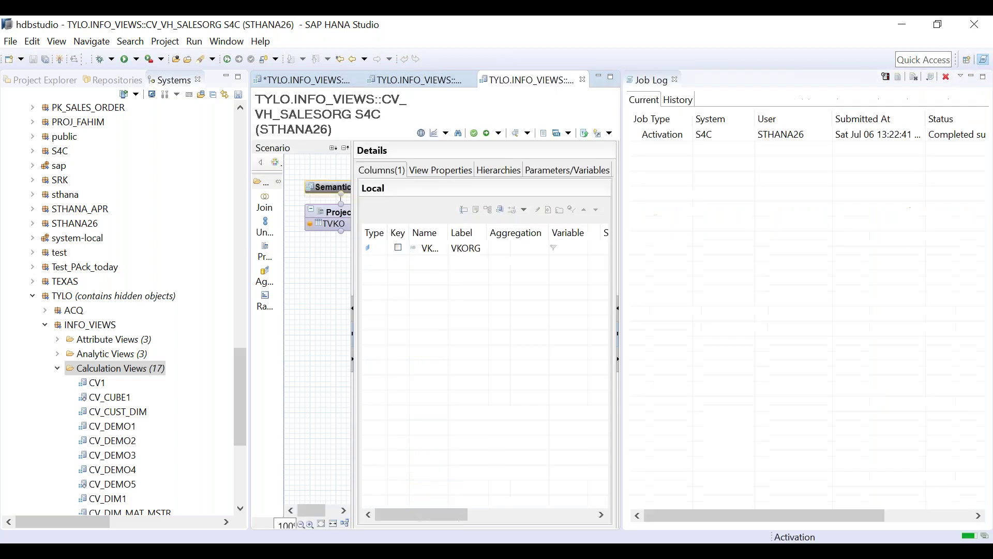
click(675, 79)
- Preview the raw data of CV_VH_SALESORG and close the preview
click(888, 102)
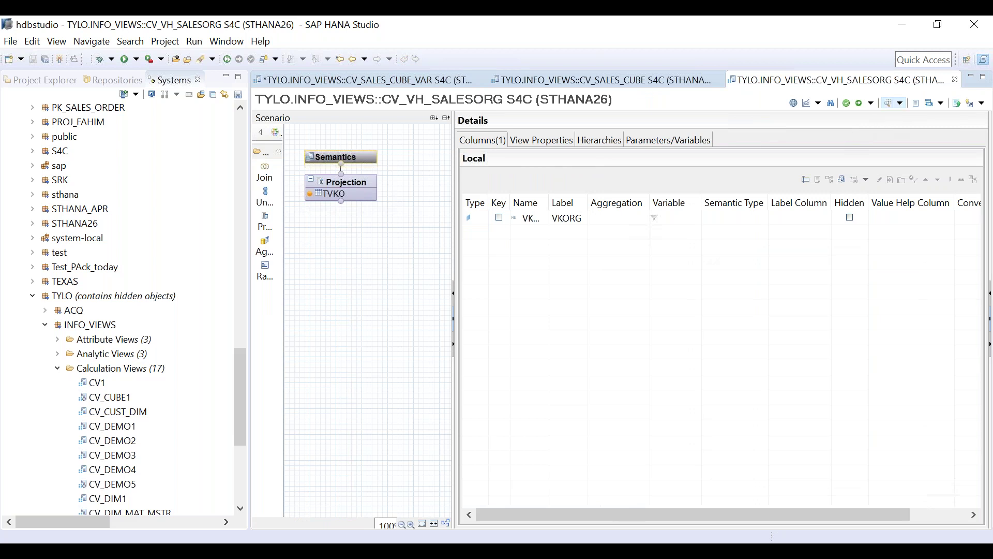
click(404, 105)
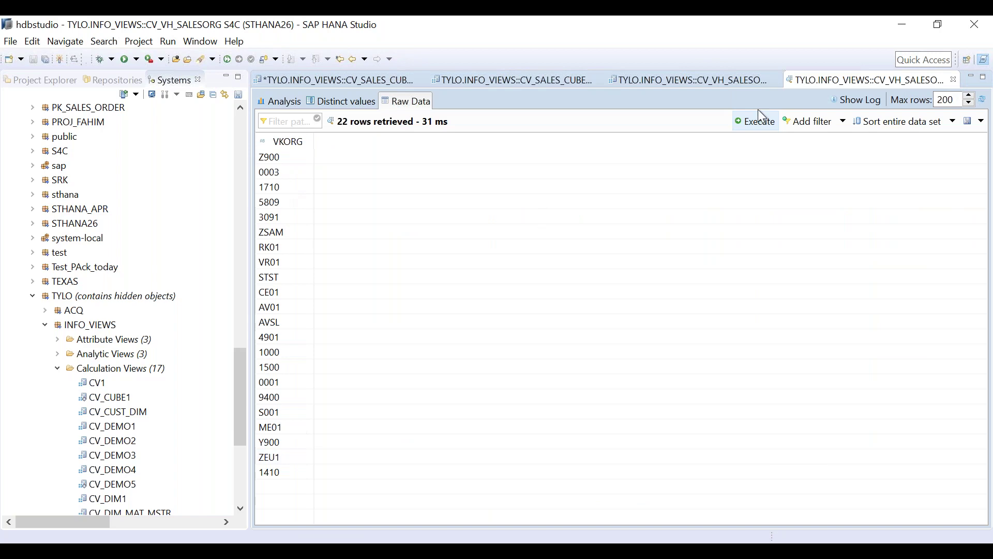
click(954, 80)
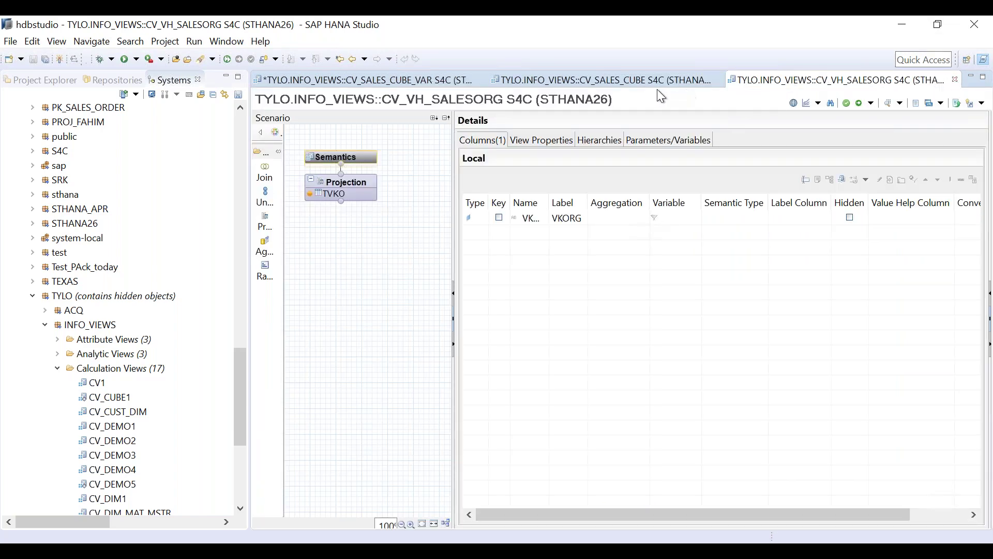
- In the semantics of CV_SALES_CUBE, edit the Sales_Org input parameter and set its value help view to CV_VH_SALESORG
click(644, 81)
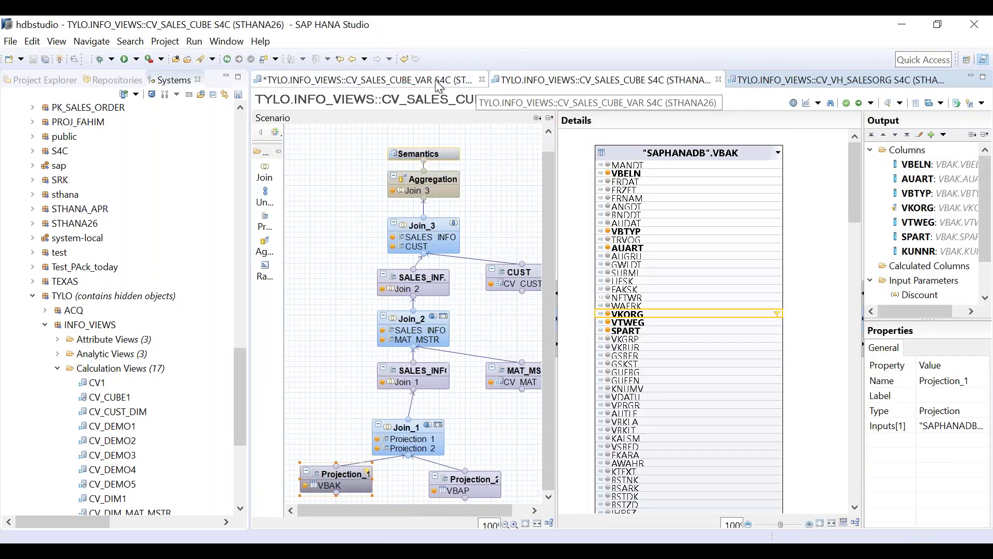
click(771, 83)
click(522, 83)
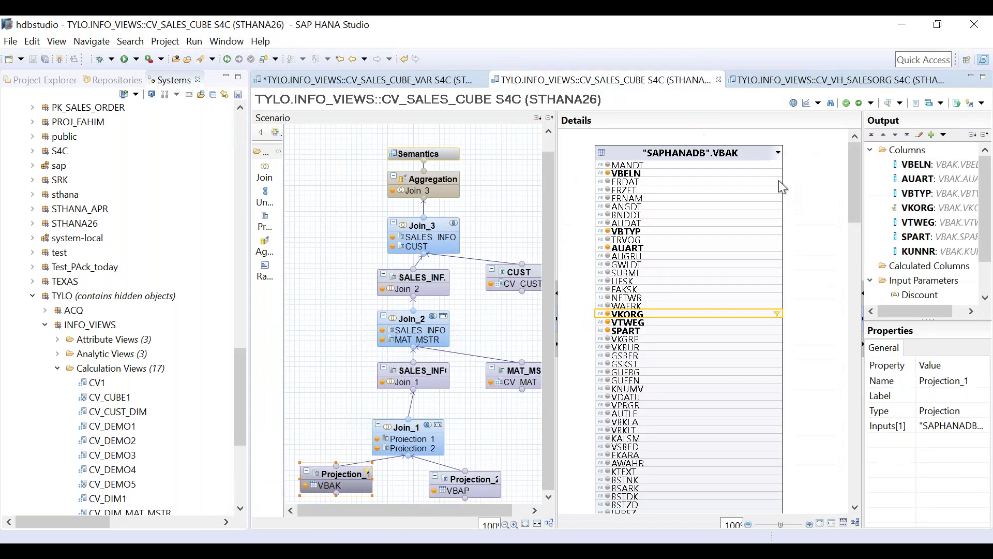
click(436, 153)
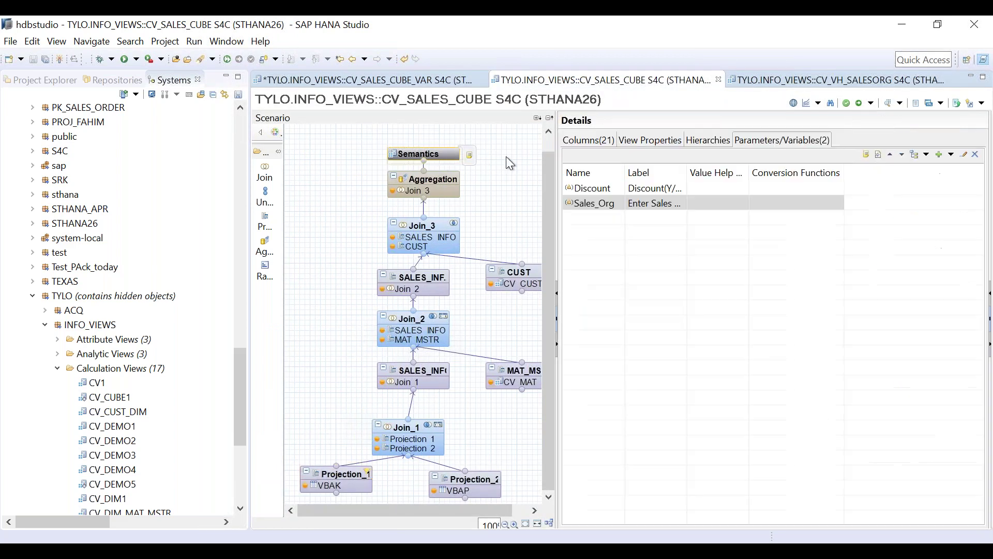
double_click(608, 206)
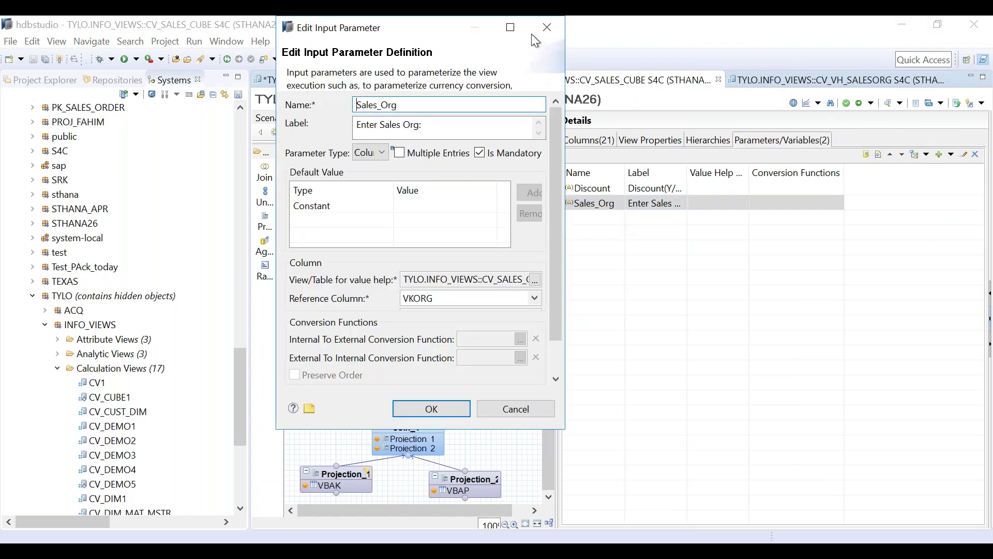
click(511, 27)
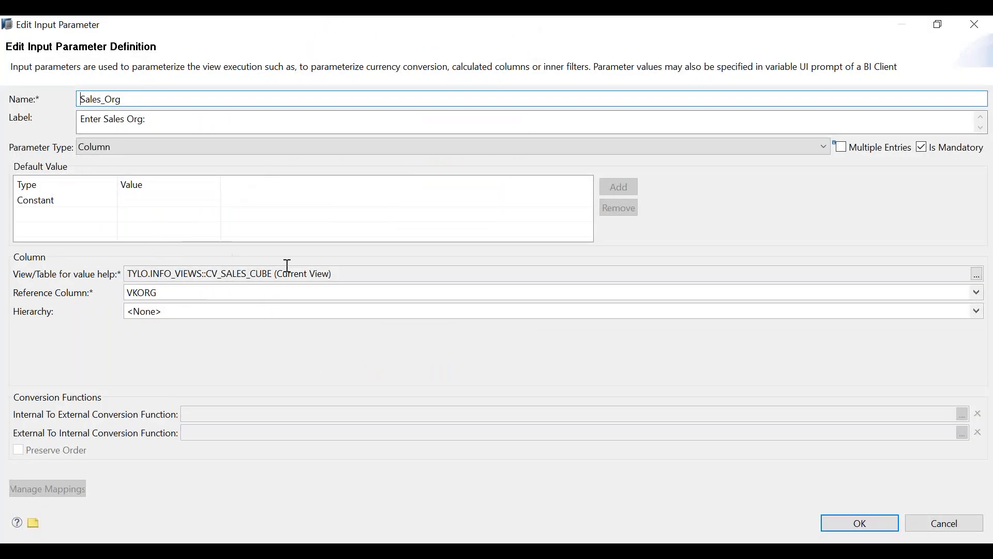
click(977, 274)
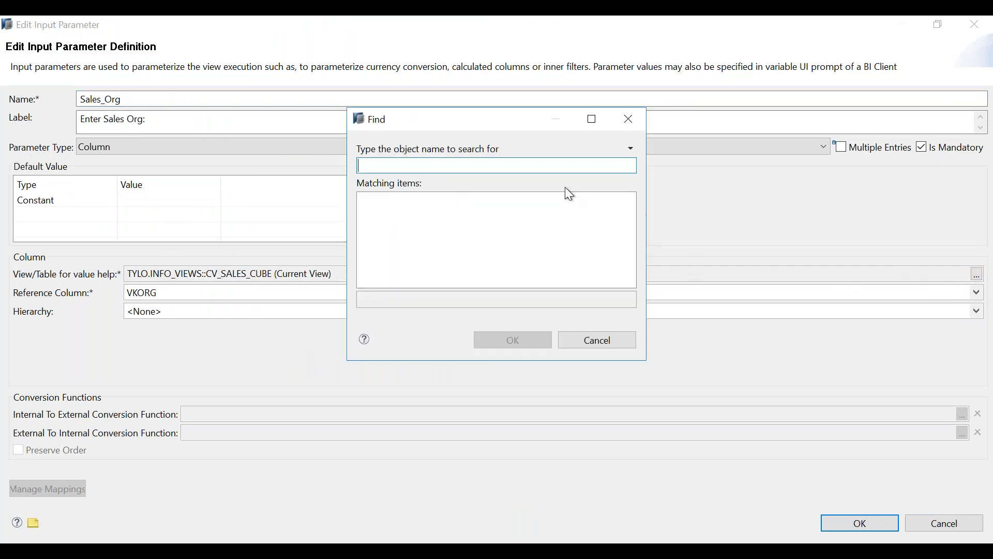
text(CV_VH_)
click(495, 200)
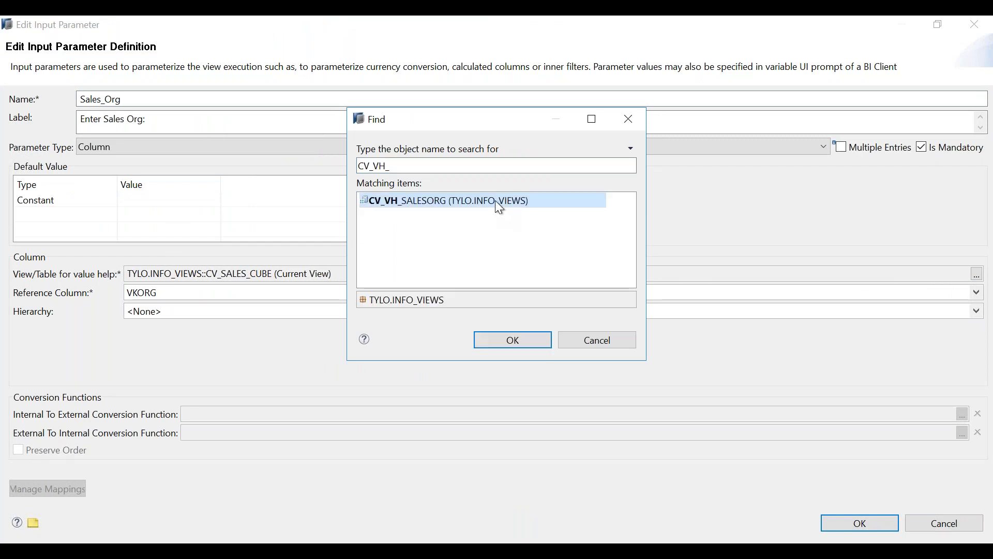
double_click(495, 200)
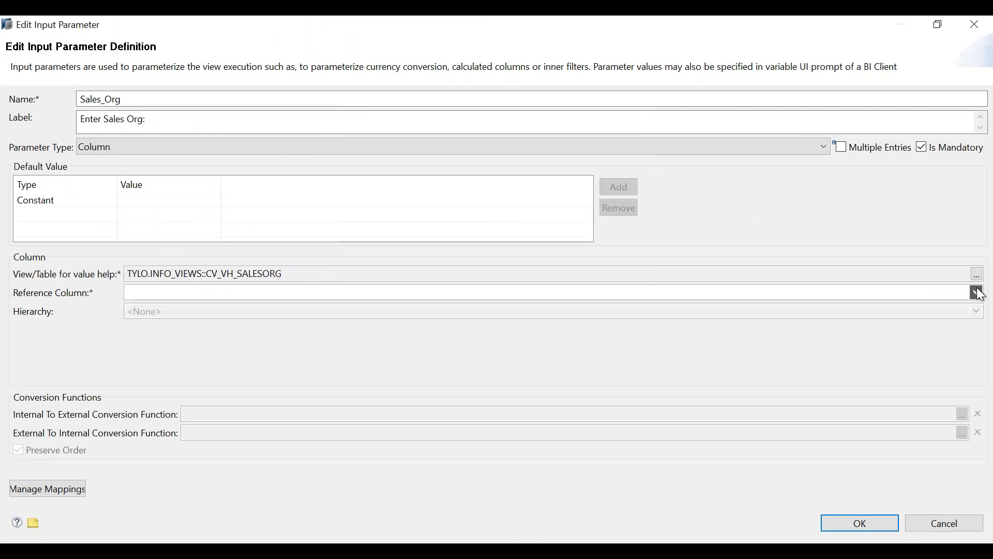
- Choose VKORG as the reference column for the Sales_Org value help and confirm the parameter definition
click(978, 292)
double_click(198, 319)
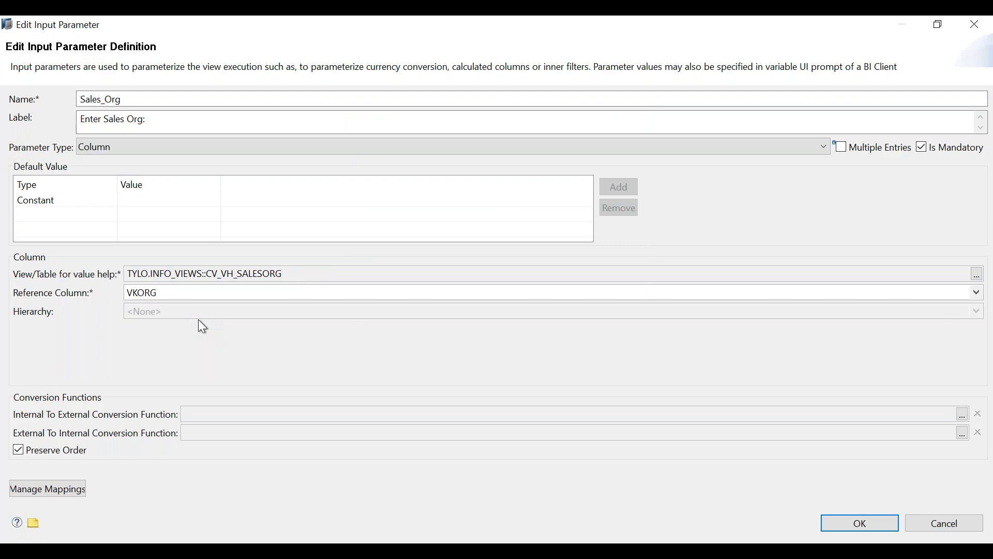
click(880, 521)
- Activate CV_SALES_CUBE, then clear and close the job log
click(858, 103)
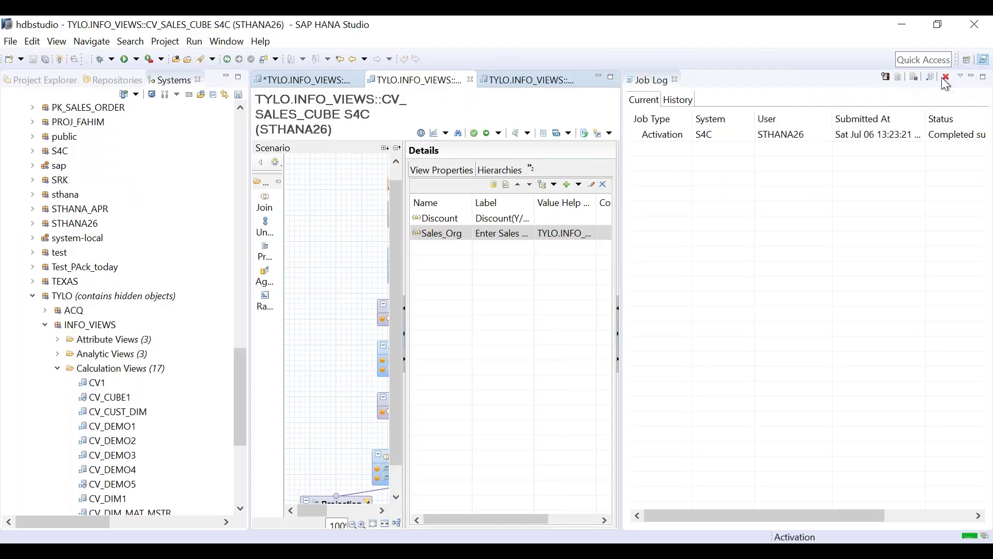
click(945, 79)
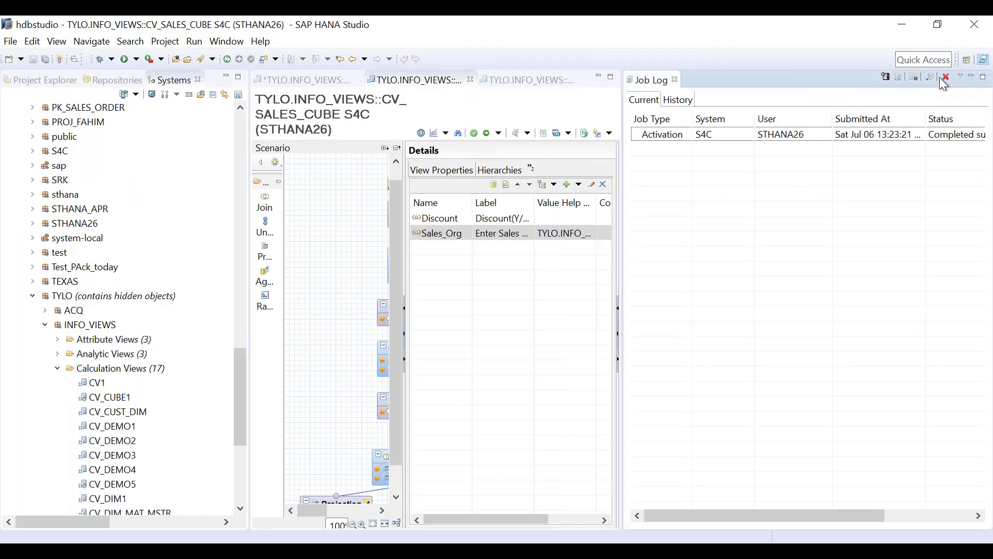
click(677, 80)
- Run the data preview of CV_SALES_CUBE, browsing the Sales_Org value help and picking Z900 as the input value
click(861, 104)
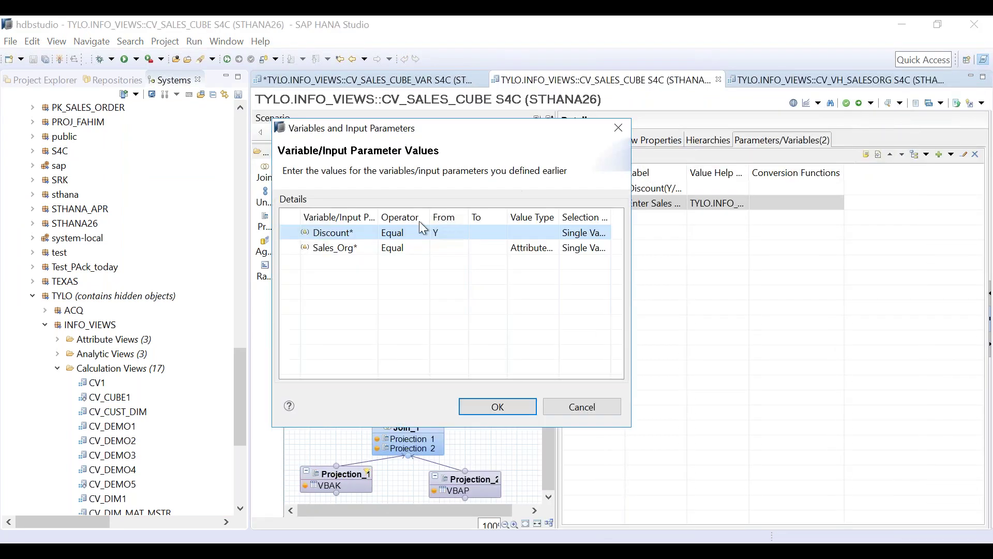
click(455, 249)
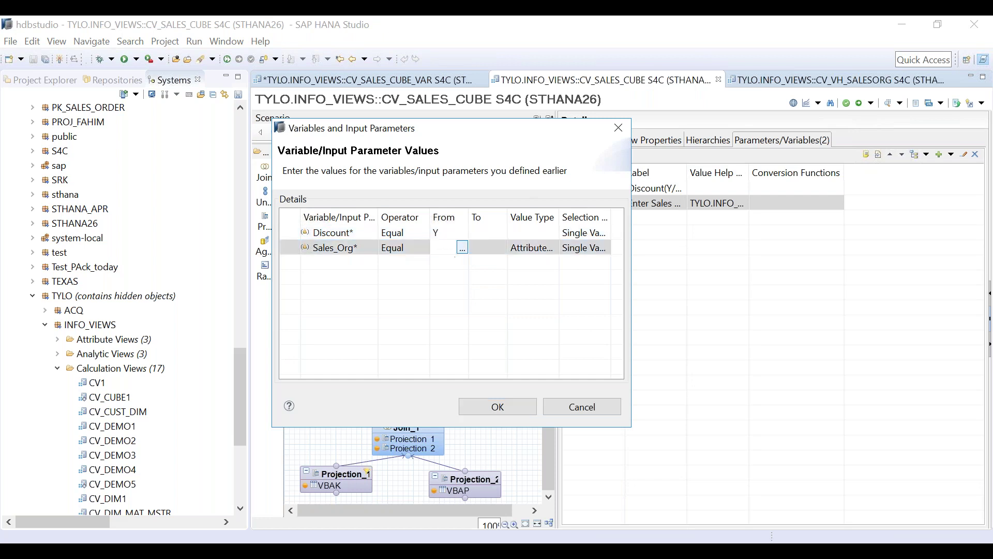
click(462, 248)
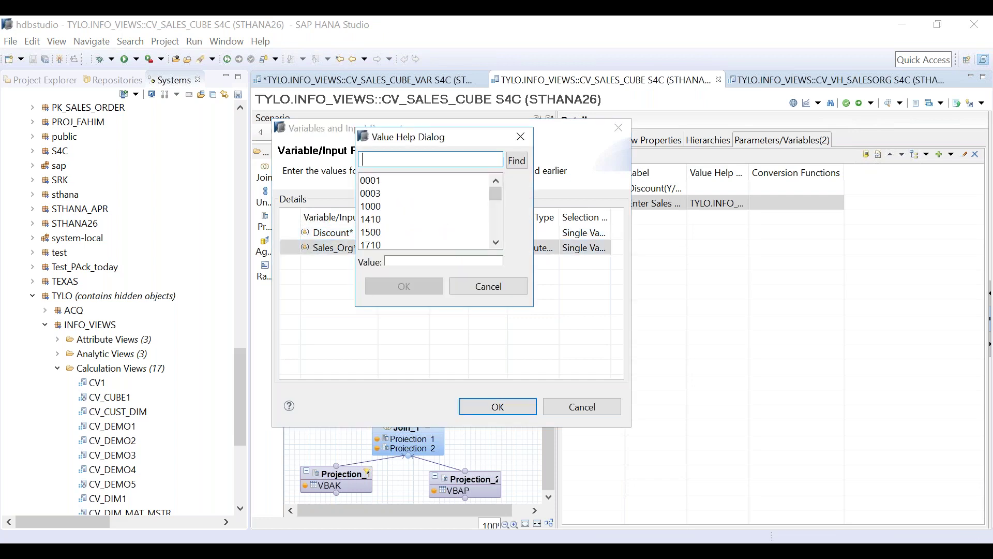
click(494, 243)
drag(492, 243, 492, 243)
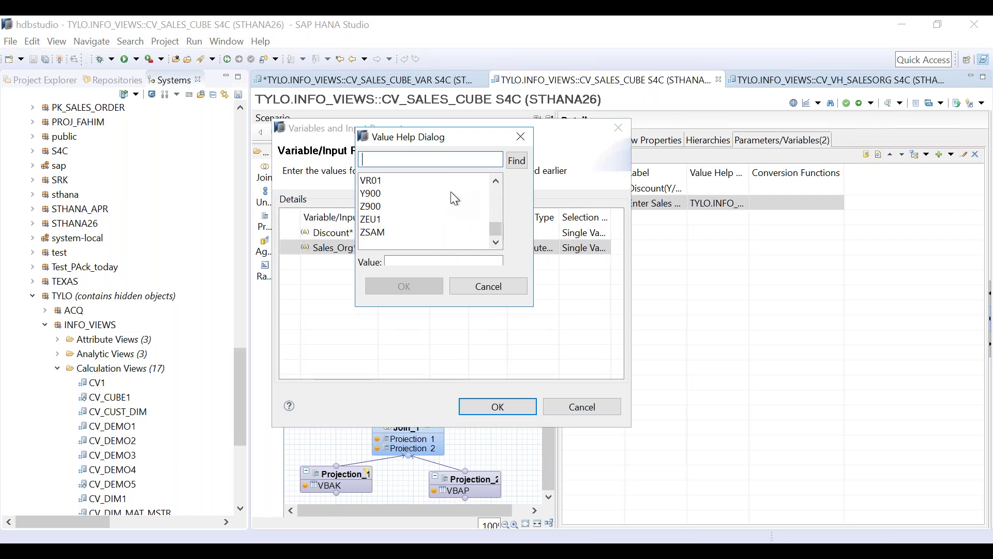
click(377, 206)
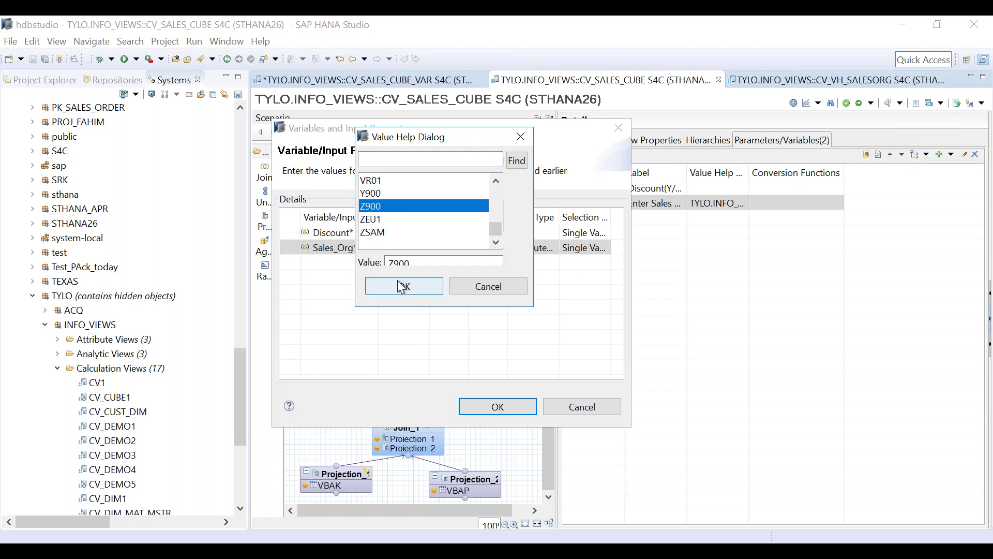
click(405, 286)
click(464, 406)
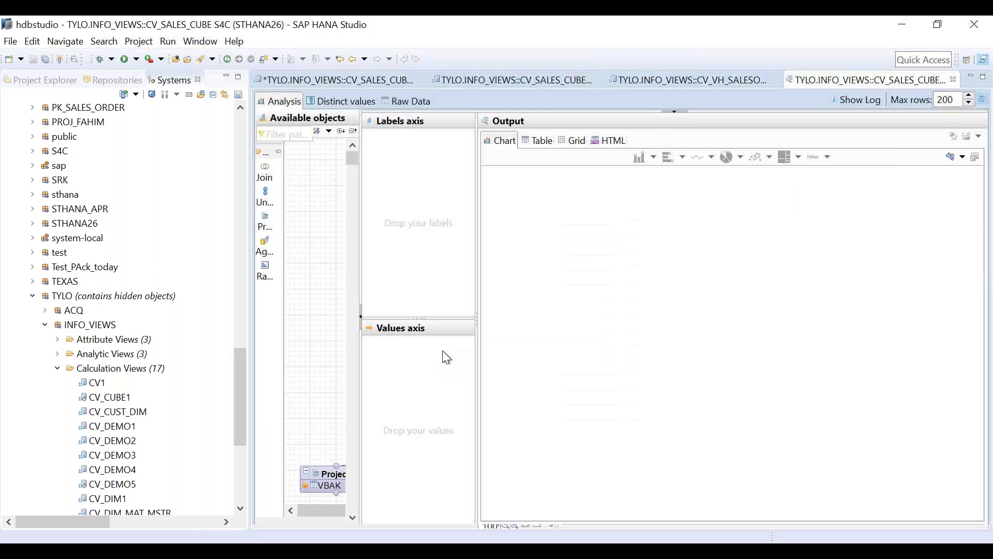
- Show the raw data of the CV_SALES_CUBE preview and examine the sales organization and net amount columns
click(420, 103)
click(662, 367)
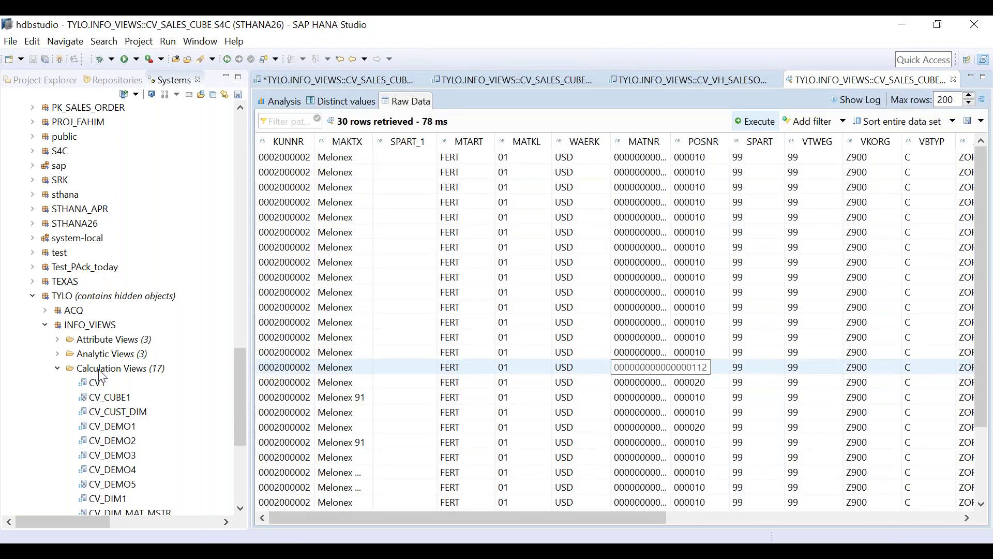
click(773, 518)
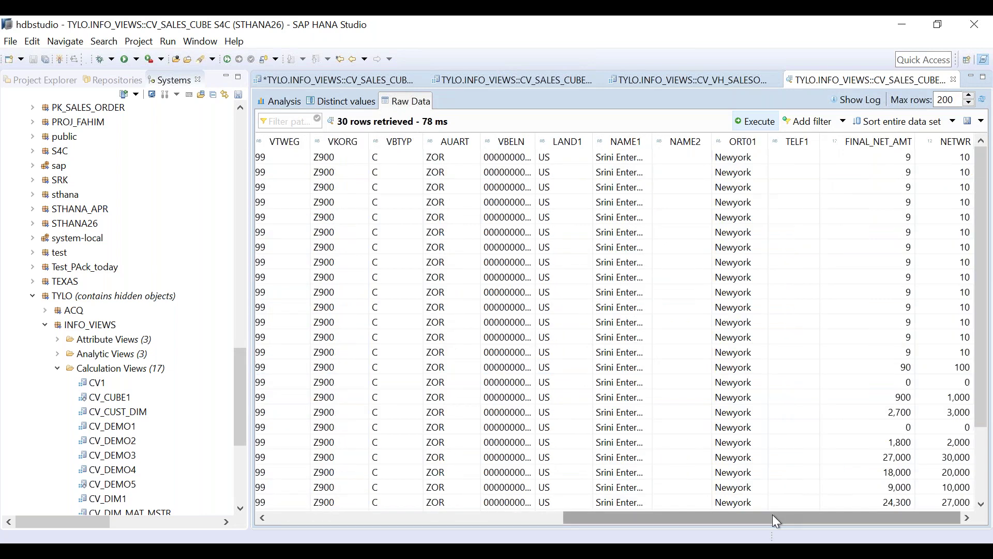